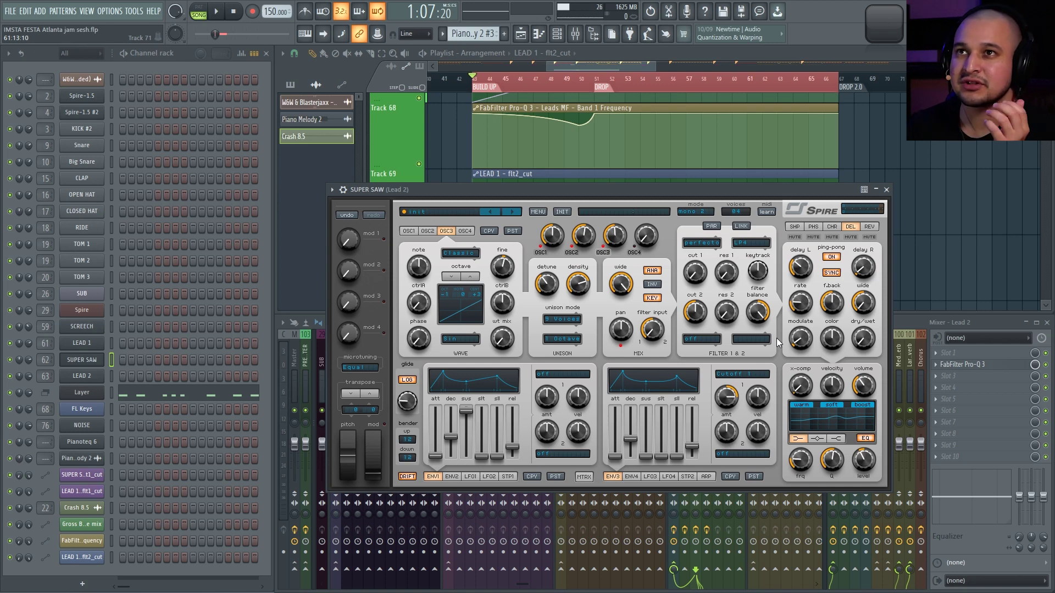
Close the SUPER SAW synth and play the section from BUILD UP through DROP, checking the Master and lead mixer tracks.
key("space")
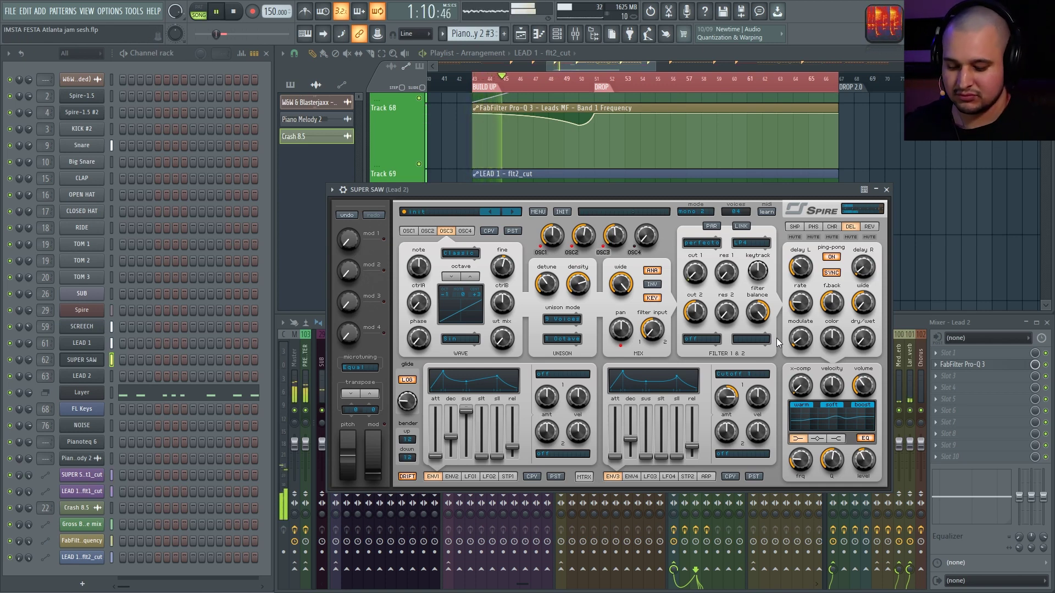
left_click(886, 190)
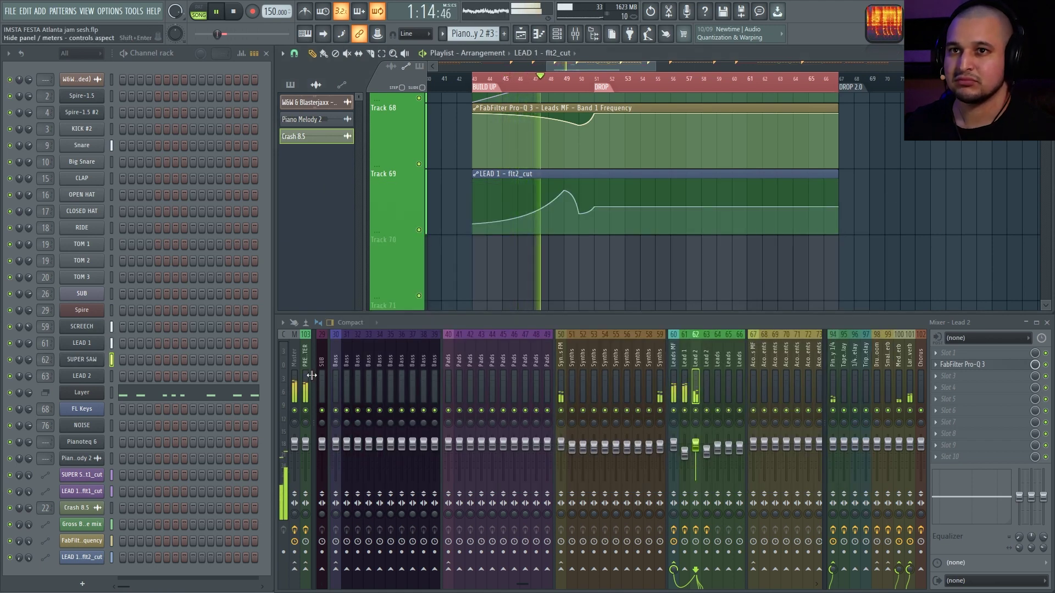
left_click(292, 363)
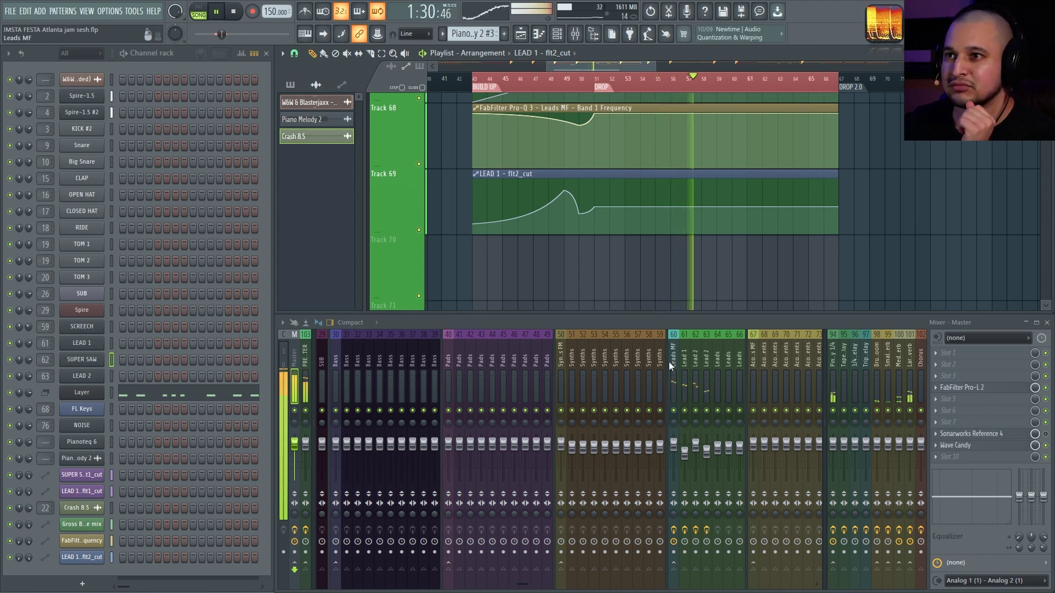
scroll(690, 374, "right", 5)
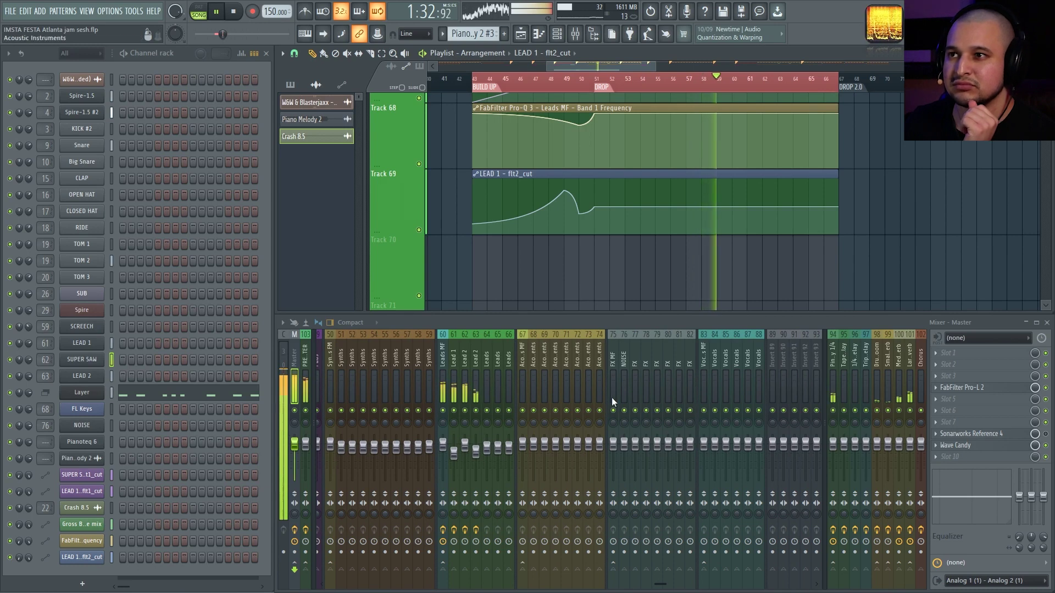
left_click(457, 387)
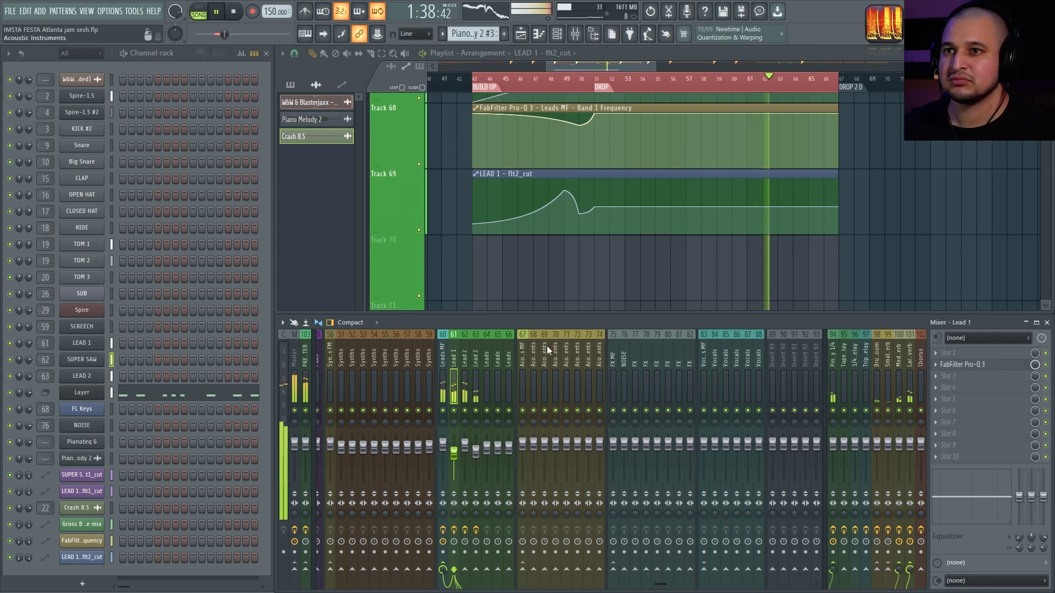
scroll(546, 345, "left", 4)
scroll(562, 365, "left", 7)
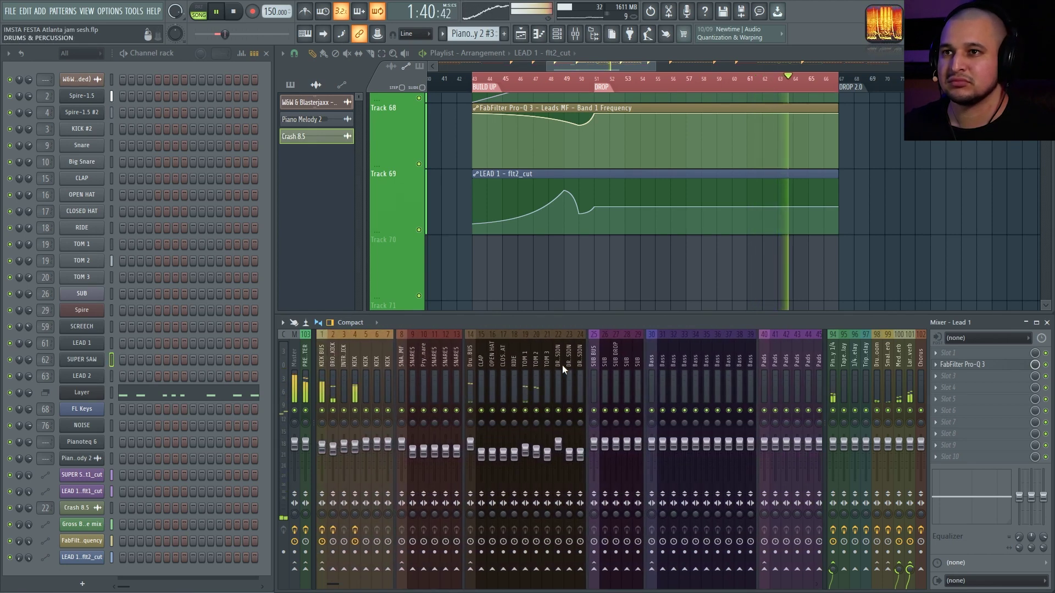
scroll(562, 365, "right", 6)
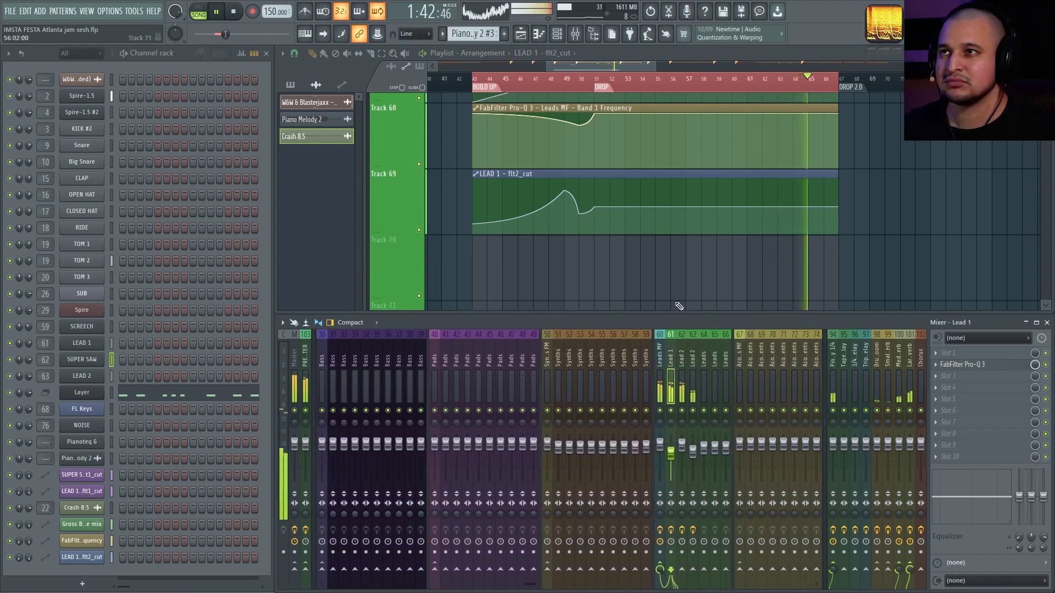
scroll(809, 296, "up", 2)
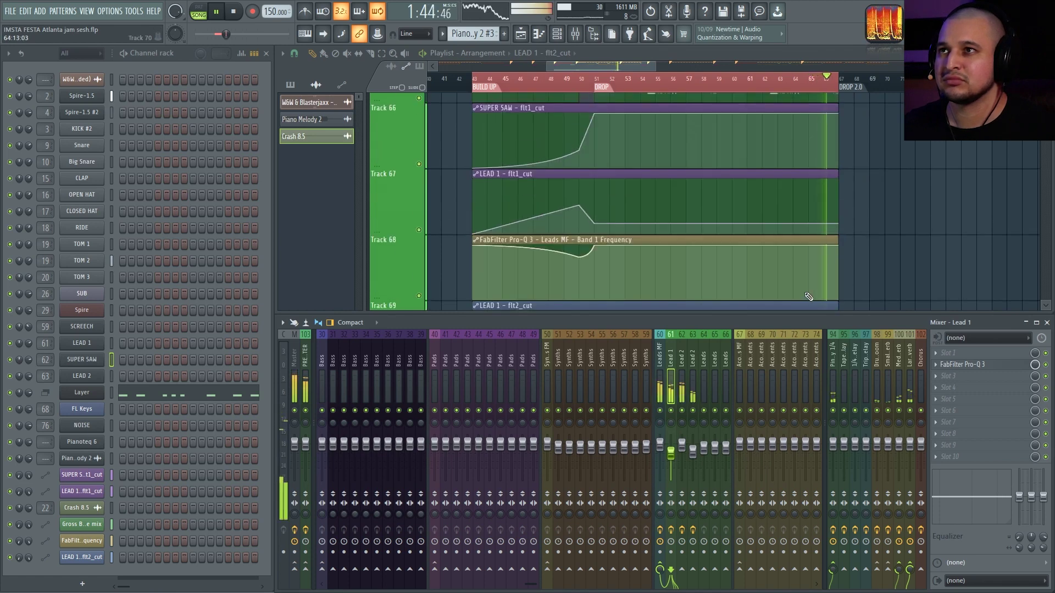
key("space")
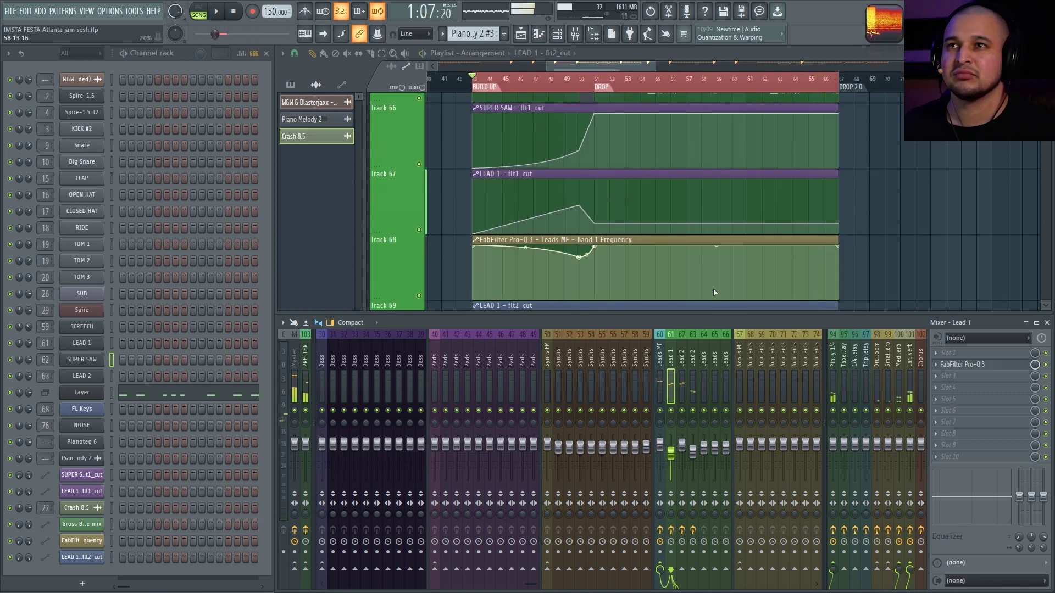
Inspect the Sonarworks Reference 4 plugin on the Master mixer track and close it.
scroll(599, 289, "down", 2)
scroll(598, 288, "down", 3)
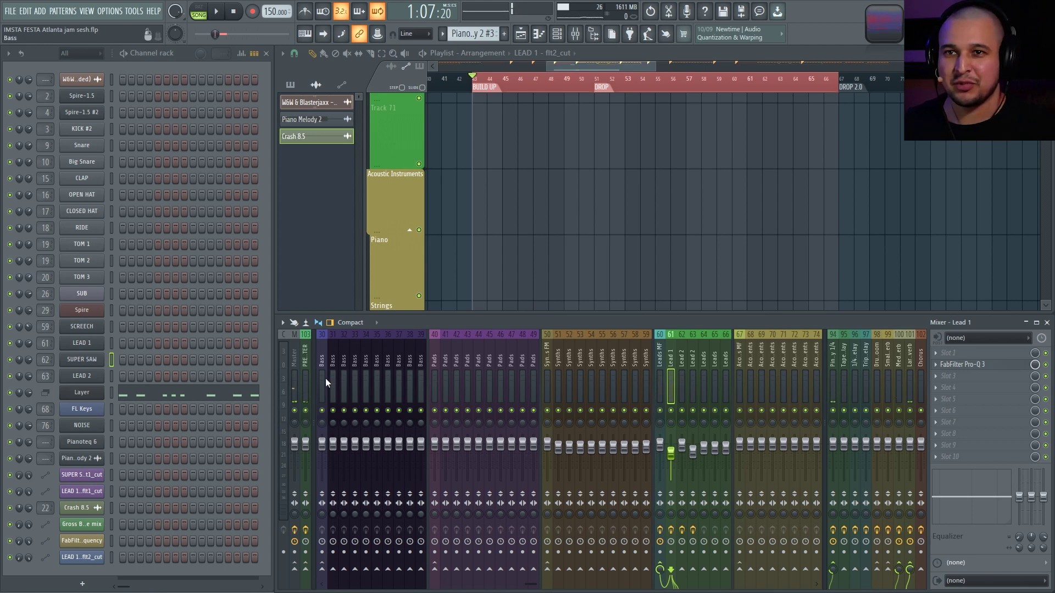
left_click(295, 365)
left_click(992, 434)
left_click(998, 435)
left_click(1004, 435)
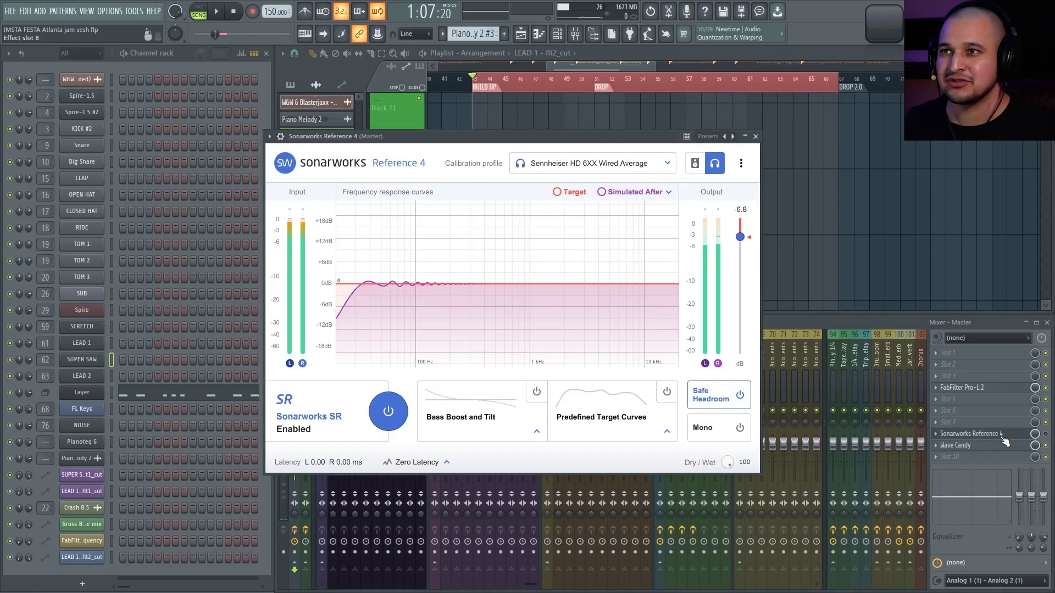
left_click(756, 138)
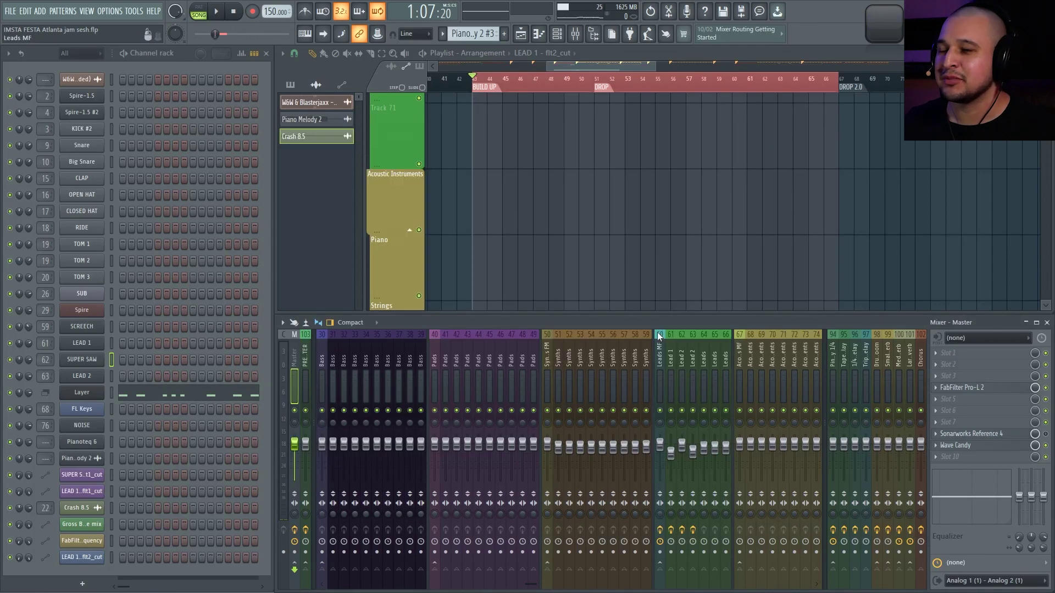
Move the playback start to the DROP marker and audition the melody with only the Leads mixer group soloed.
scroll(530, 289, "up", 5)
scroll(530, 288, "down", 3)
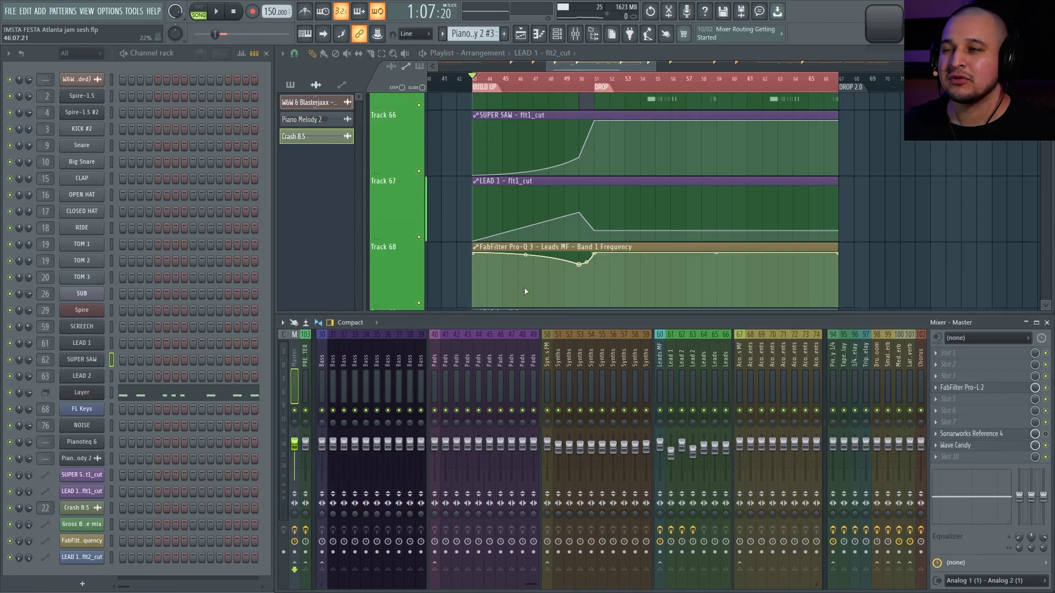
scroll(540, 248, "up", 3)
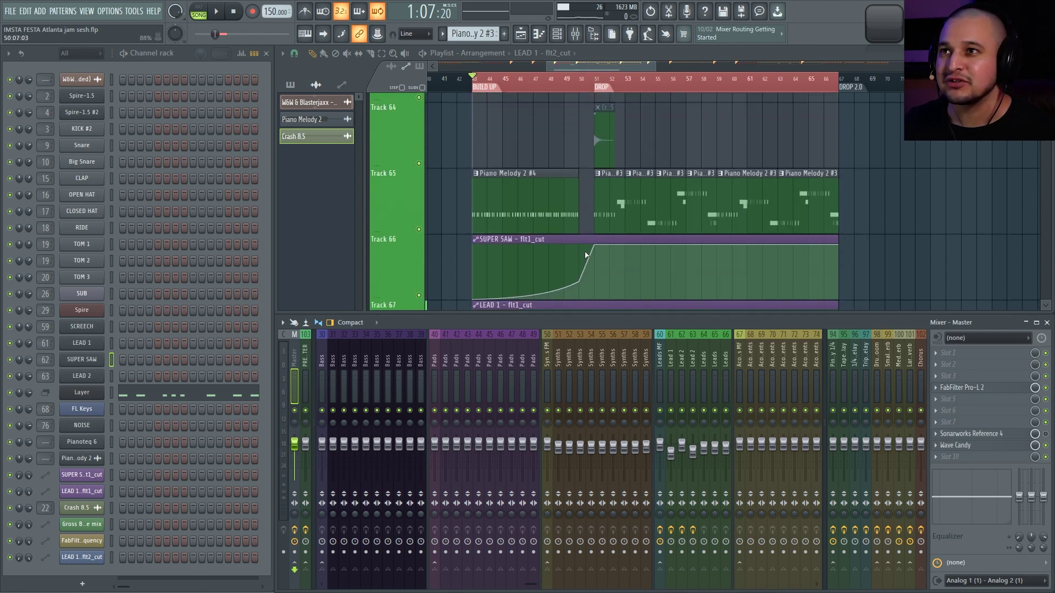
scroll(657, 137, "up", 3, "ctrl")
left_click(572, 83)
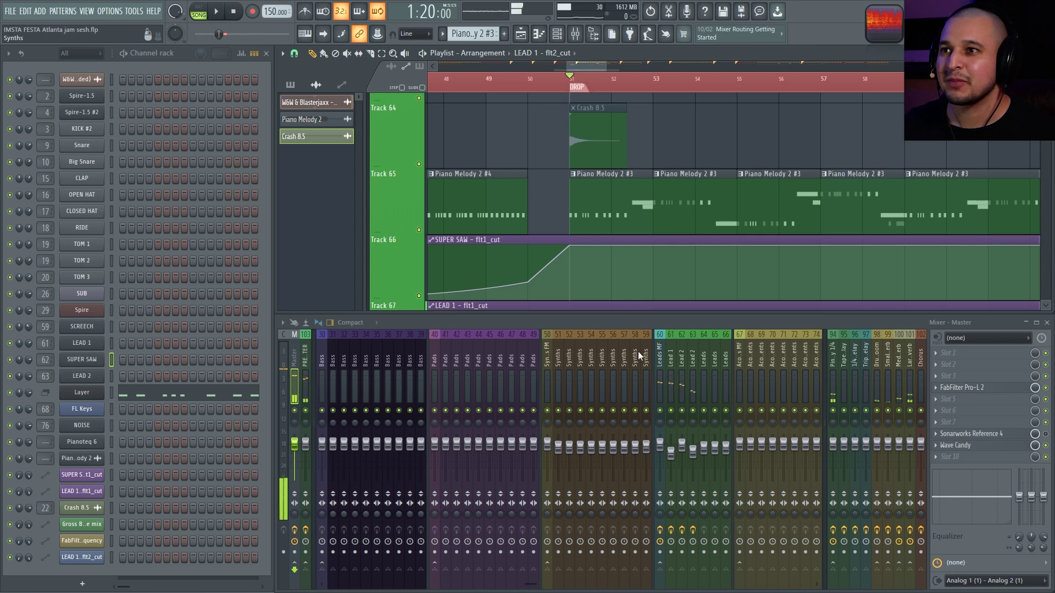
key("space")
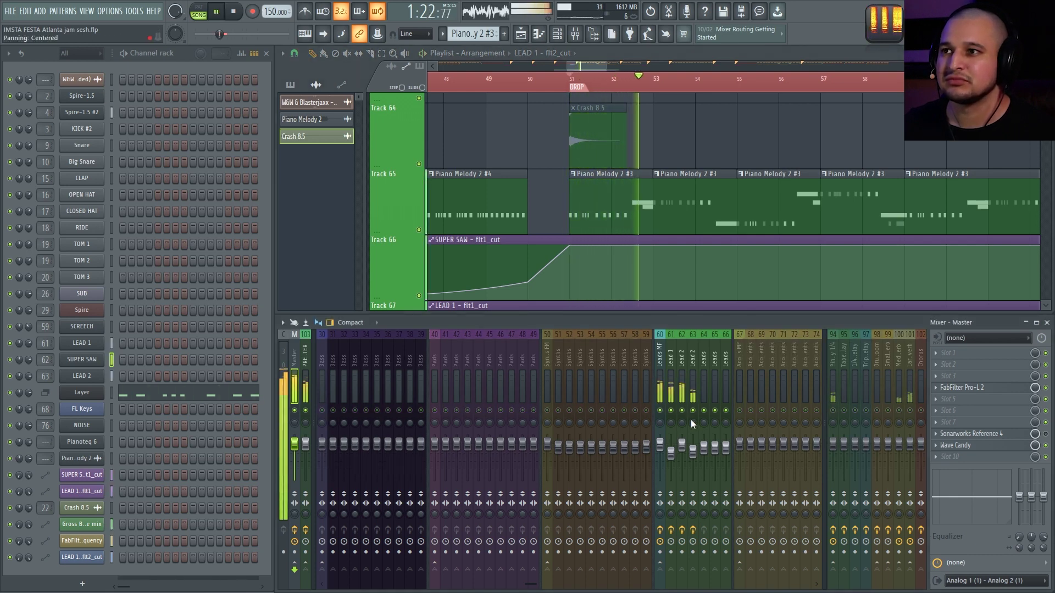
key("space")
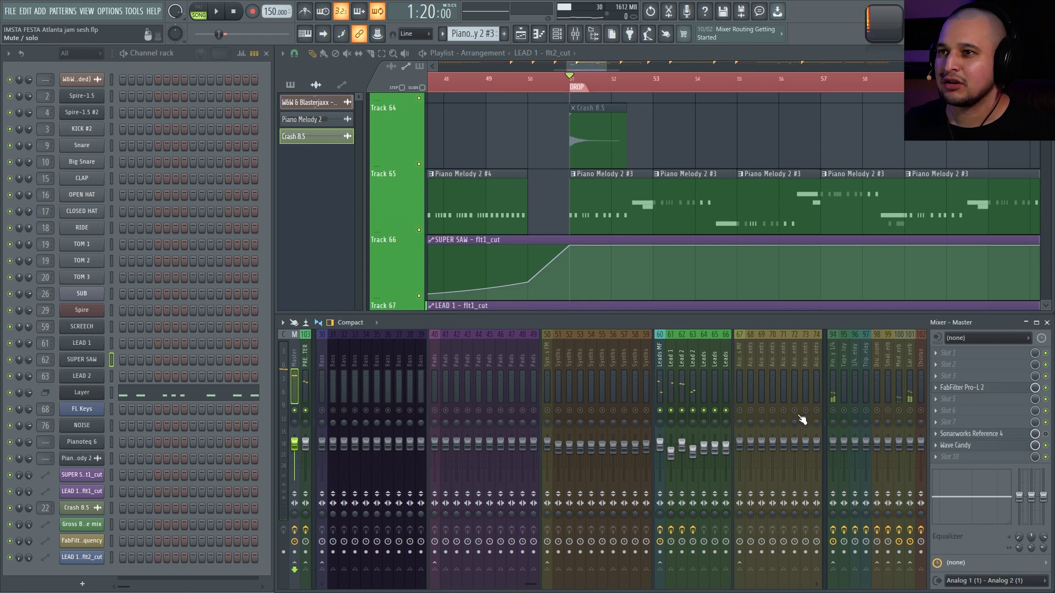
Select the Piano Melody 2 #3 pattern, audition it with only SUPER SAW and Layer active, and open the SUPER SAW synth.
left_click(689, 357)
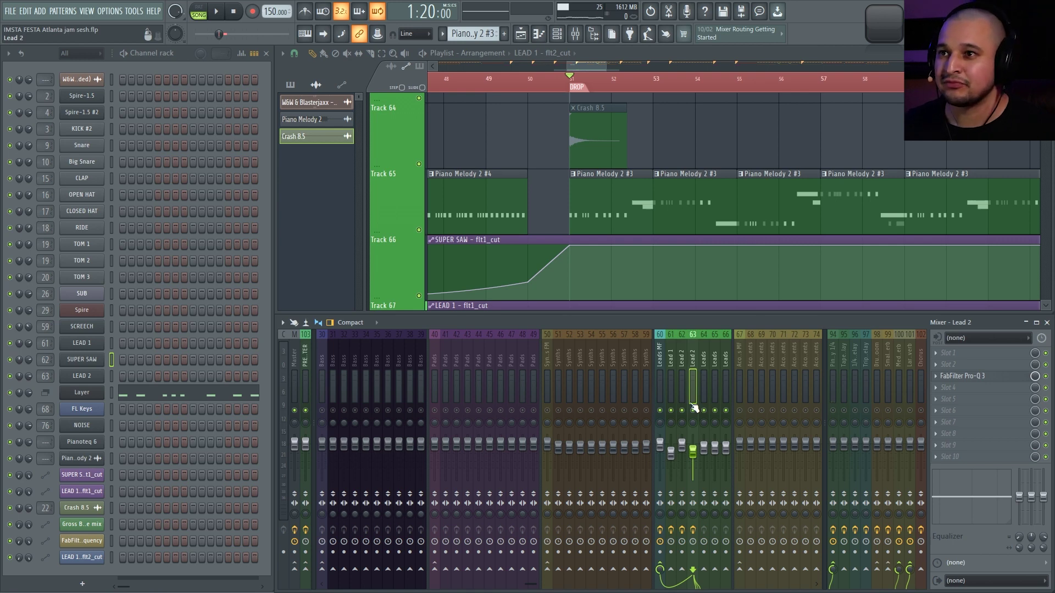
left_click(610, 209)
scroll(616, 247, "down", 2)
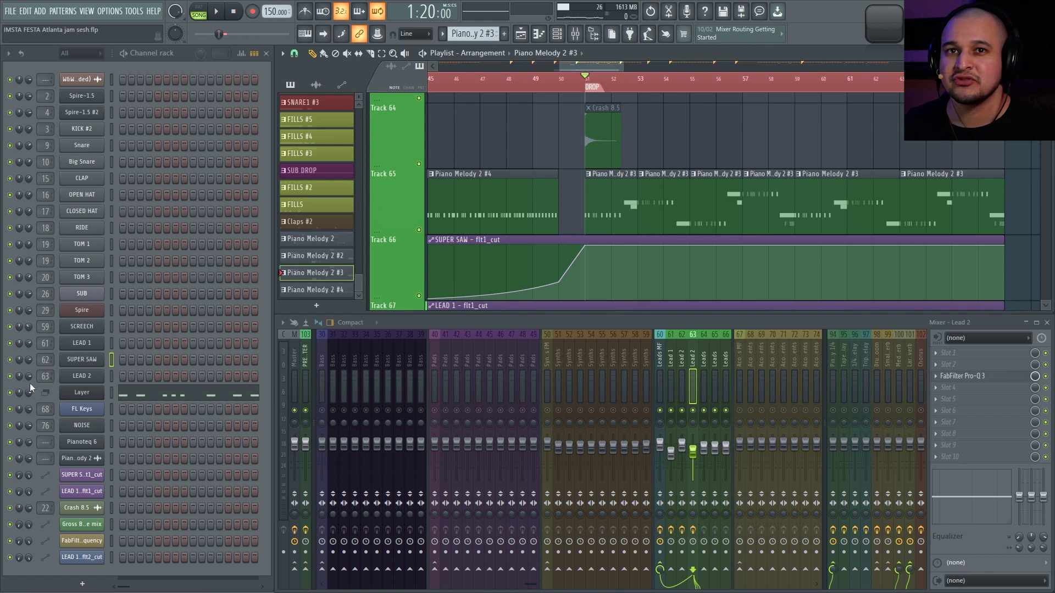
key("space")
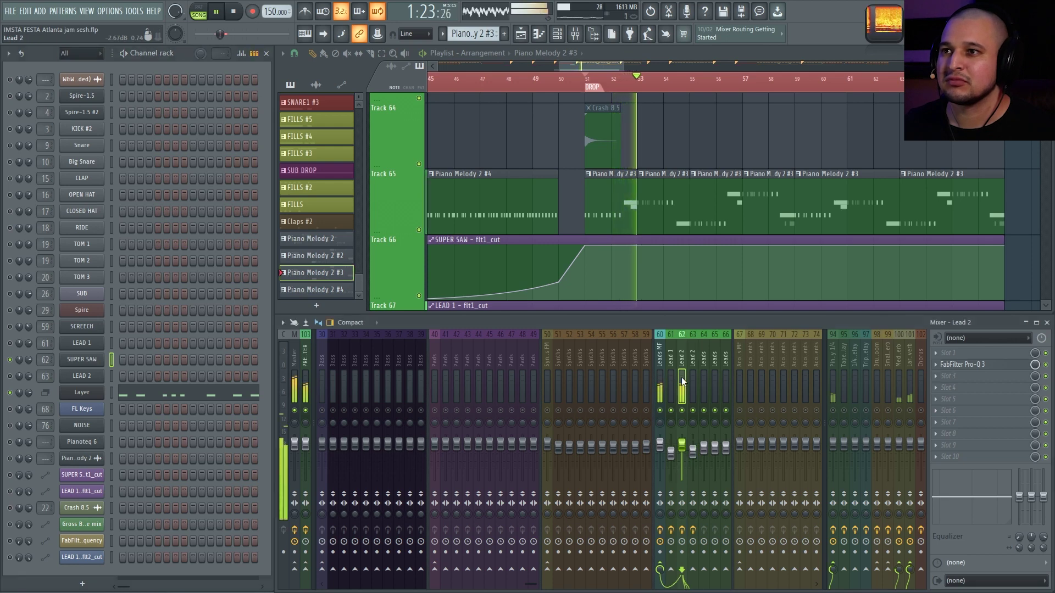
left_click(78, 360)
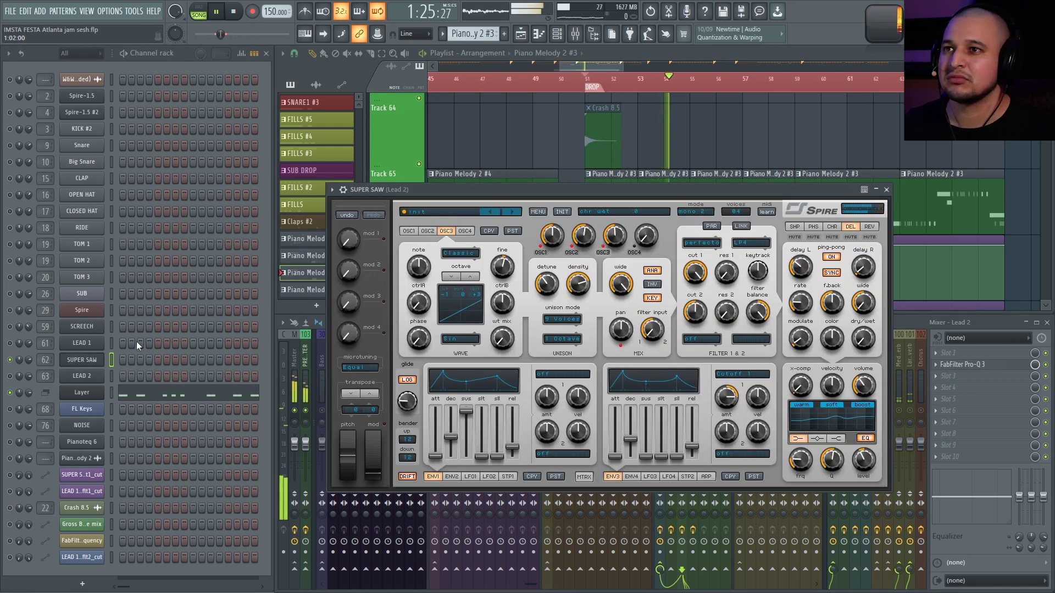
key("space")
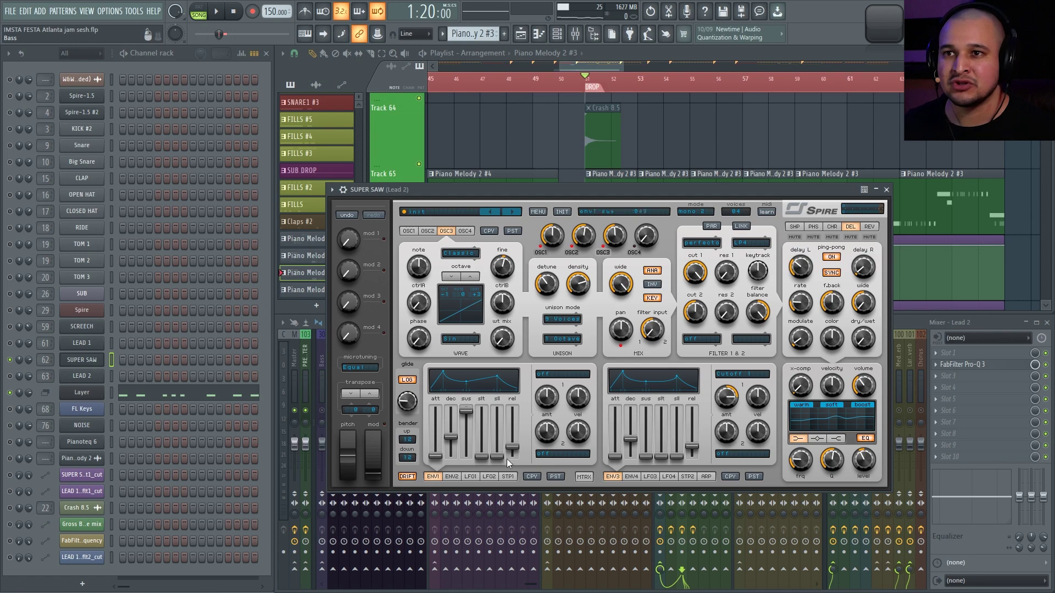
Shorten the SUPER SAW synth's envelope 1 release to 92 while playing the drop.
key("space")
left_click_drag(512, 446, 510, 440)
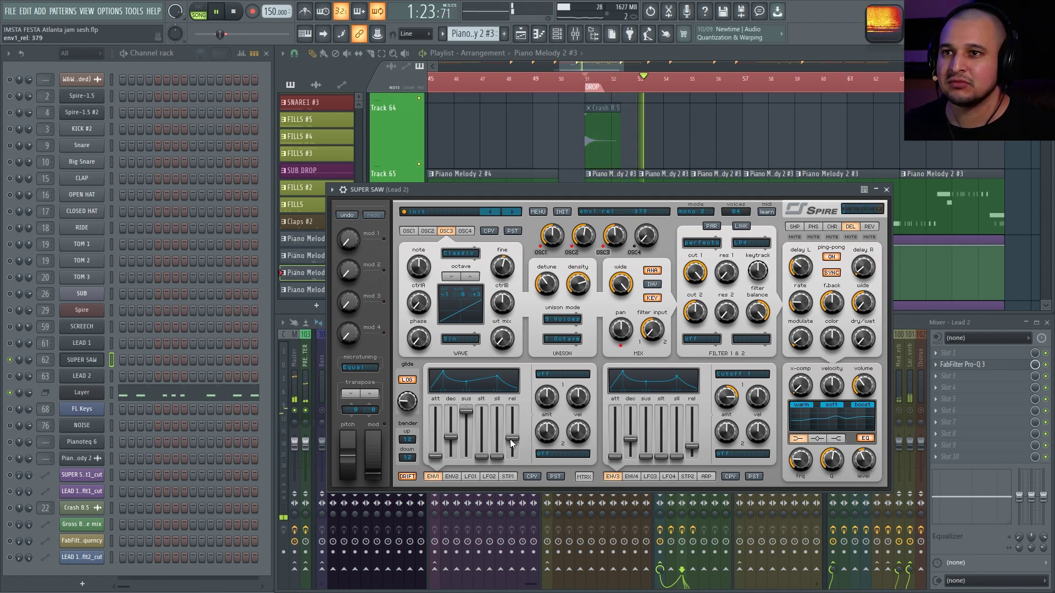
left_click_drag(510, 440, 511, 452)
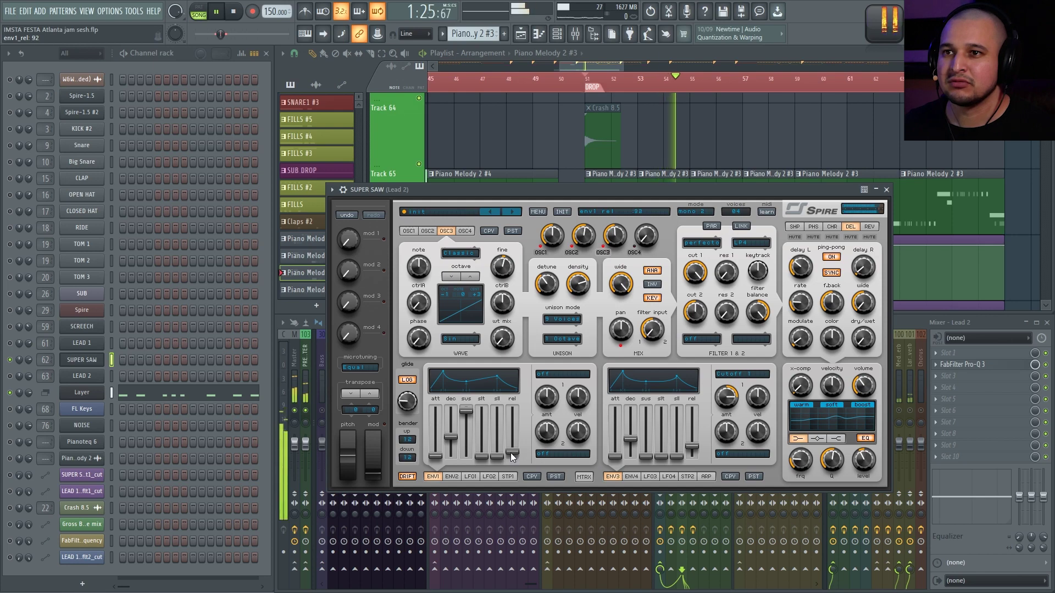
key("space")
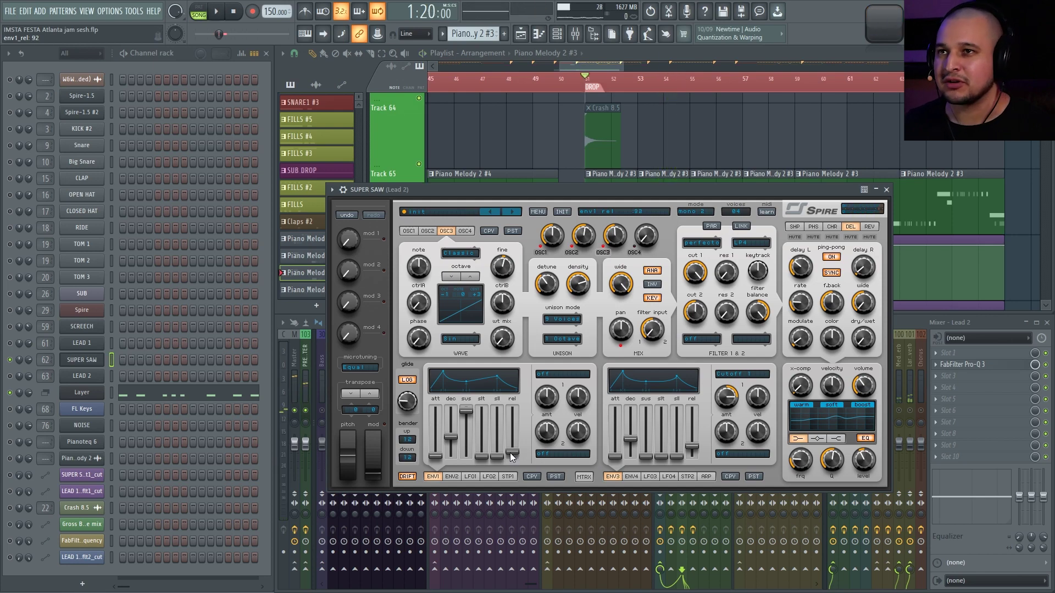
Clone the SUPER SAW channel and reset the copy's Spire patch to the init preset.
right_click(63, 361)
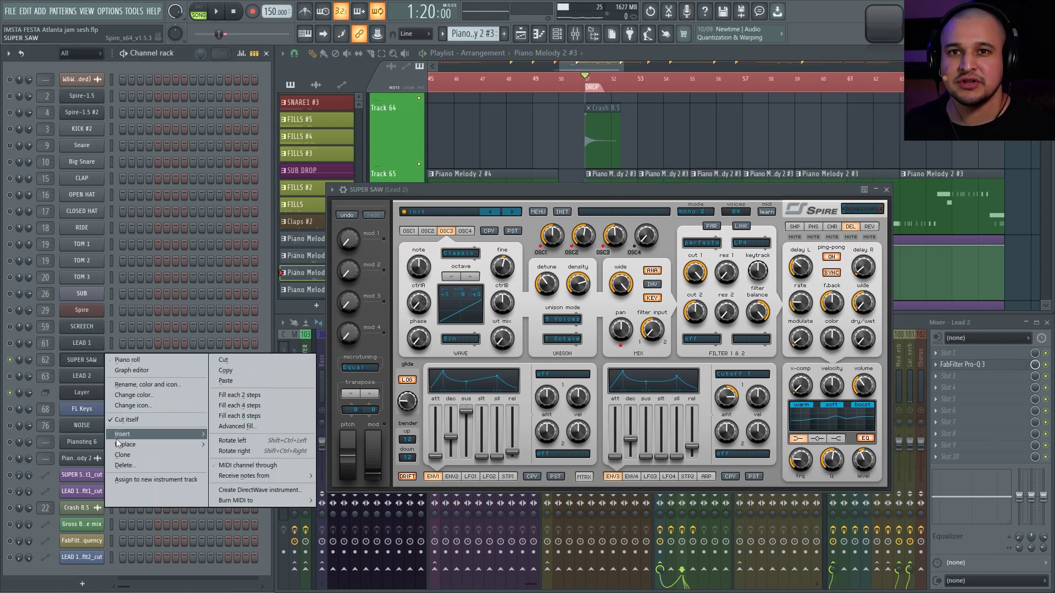
left_click(128, 456)
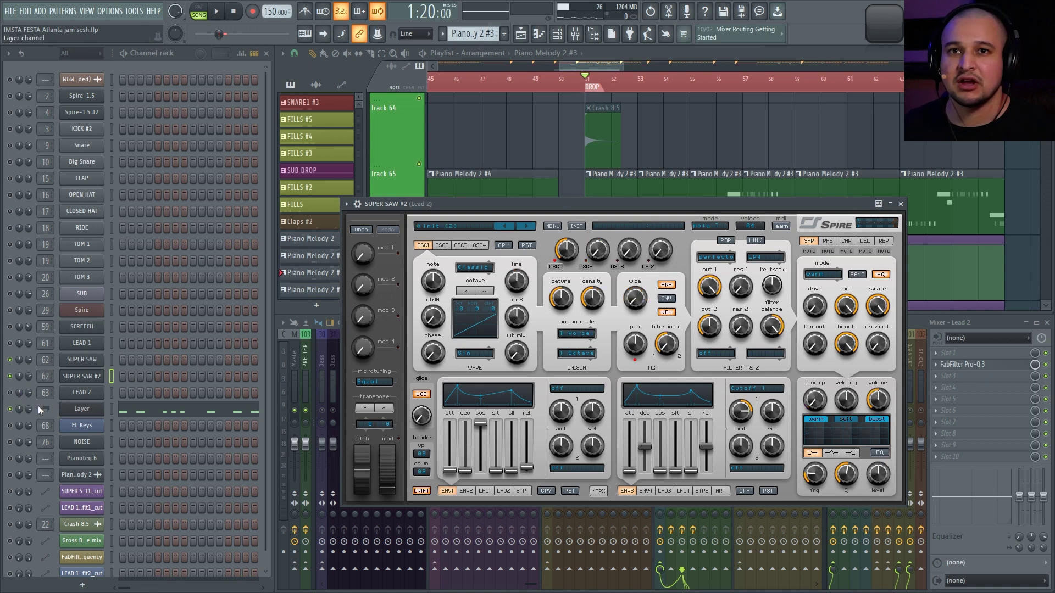
Unsolo the channels and set LEAD 1, SUPER SAW, SUPER SAW #2 and LEAD 2 as the Layer channel's children.
left_click(99, 408)
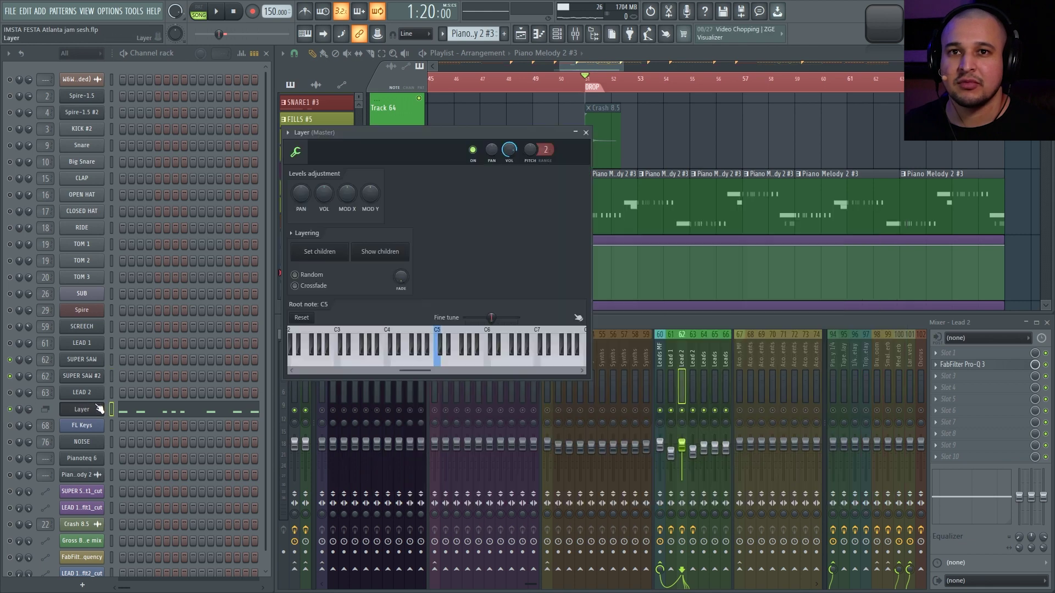
left_click_drag(374, 134, 484, 276)
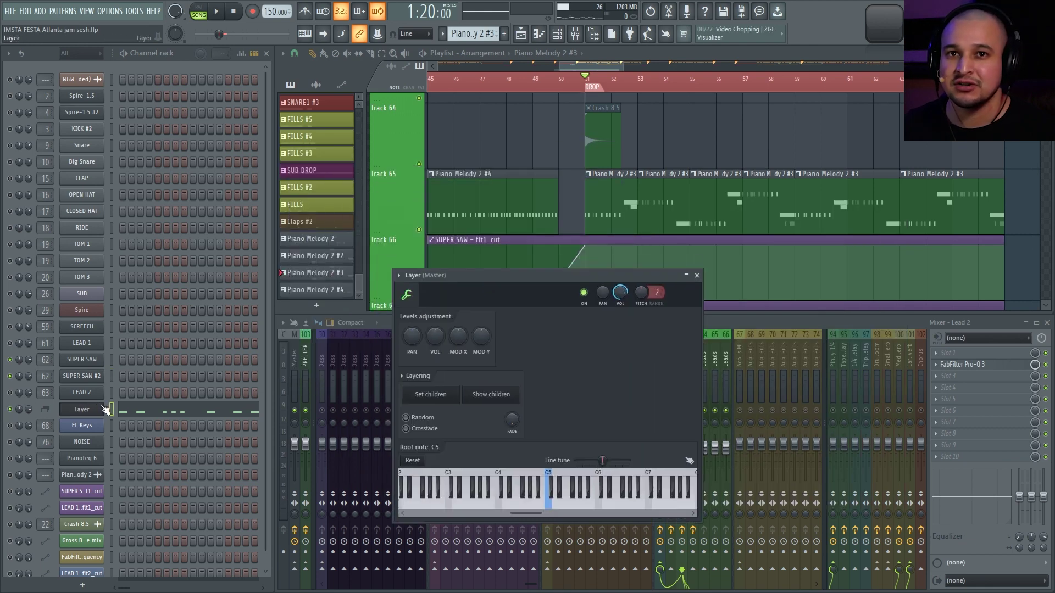
right_click(10, 409)
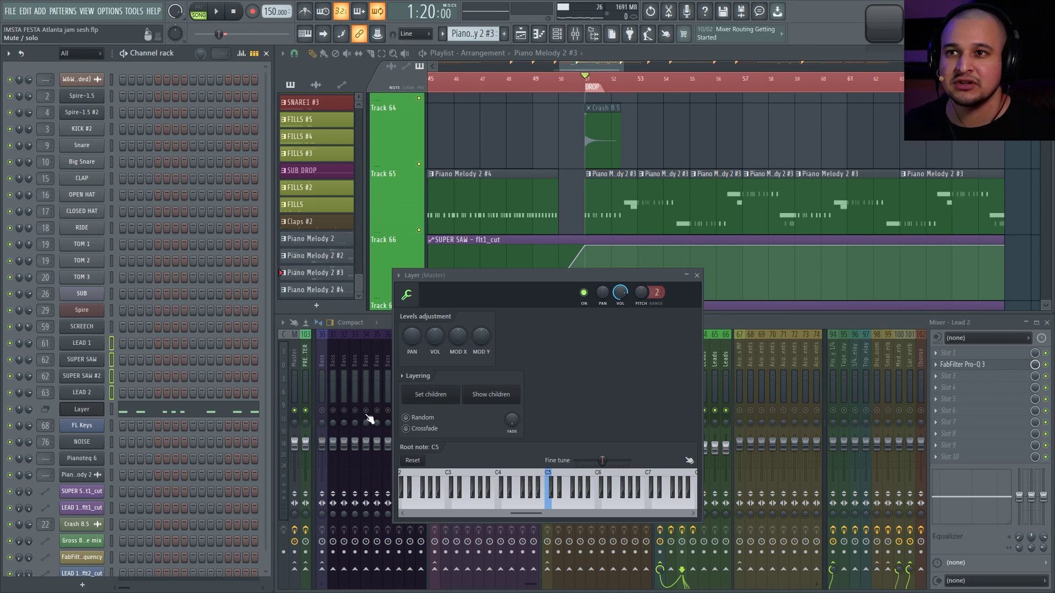
left_click(442, 401)
left_click(112, 410)
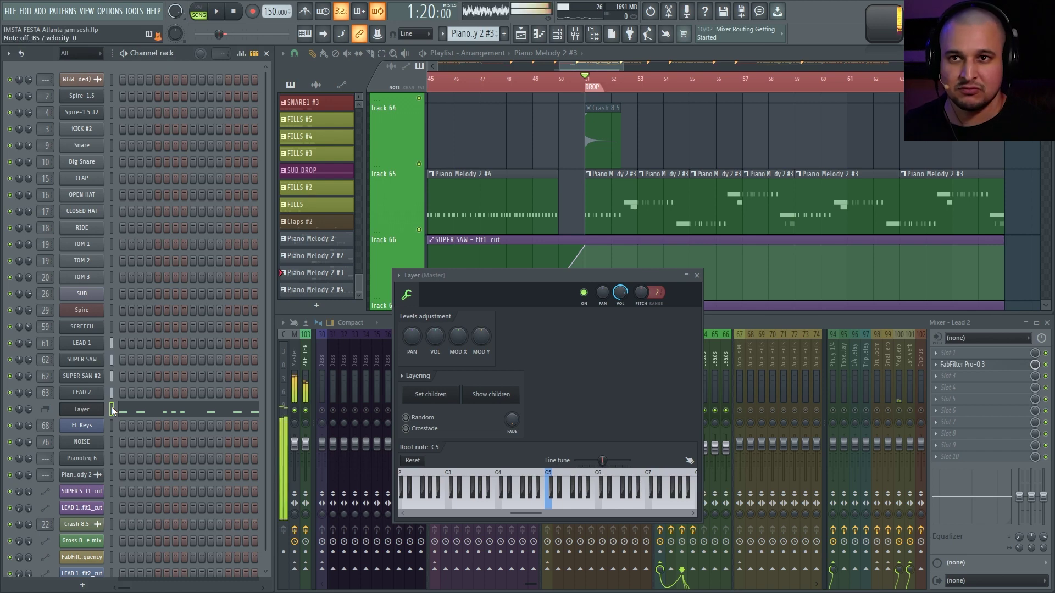
Unsolo the Leads group in the mixer and close the Layer channel's settings.
left_click(750, 415)
key("super")
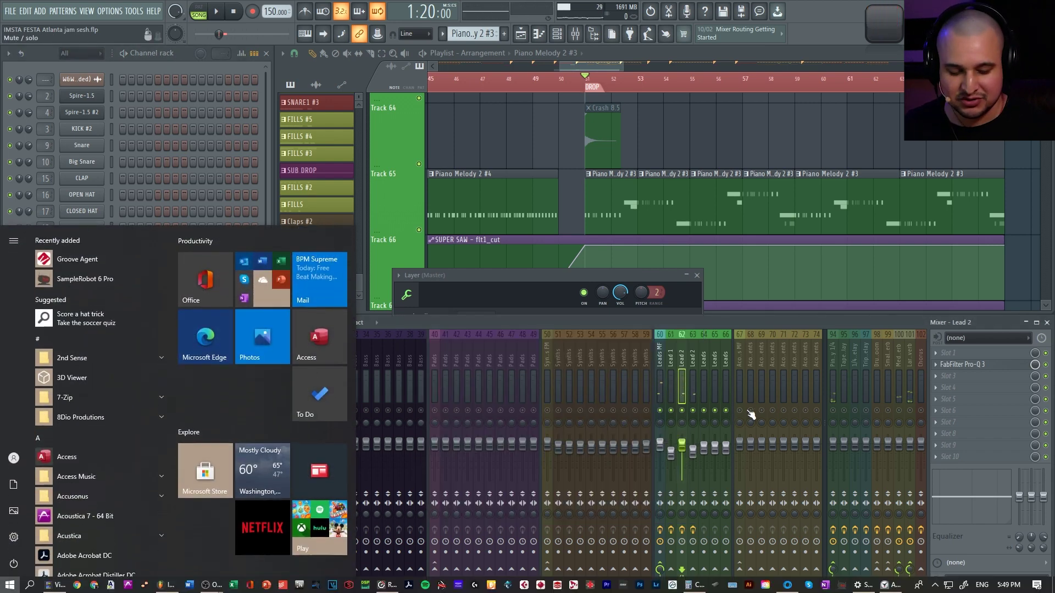
key("super")
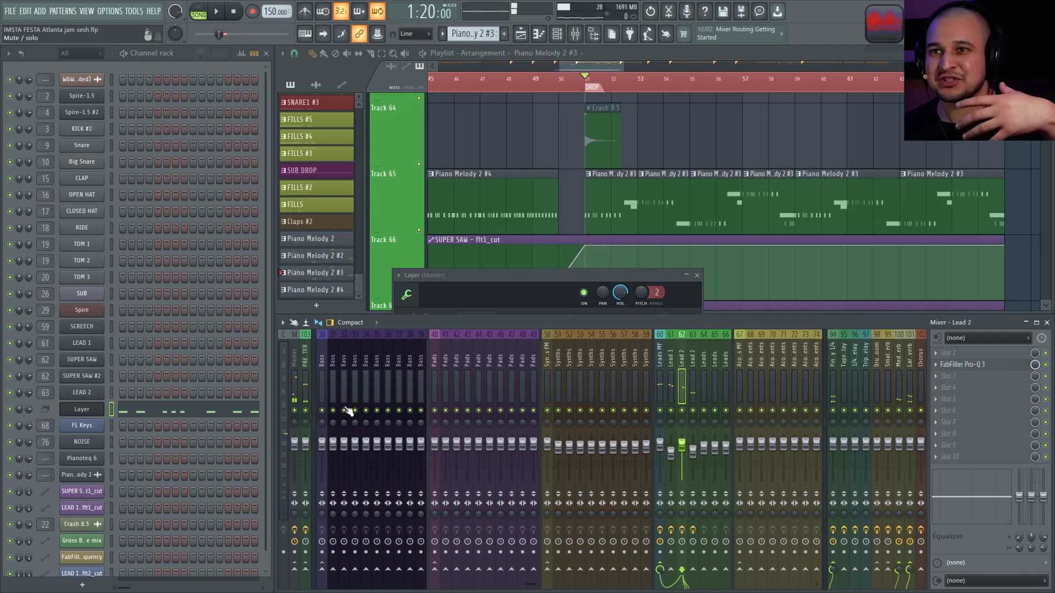
left_click(696, 275)
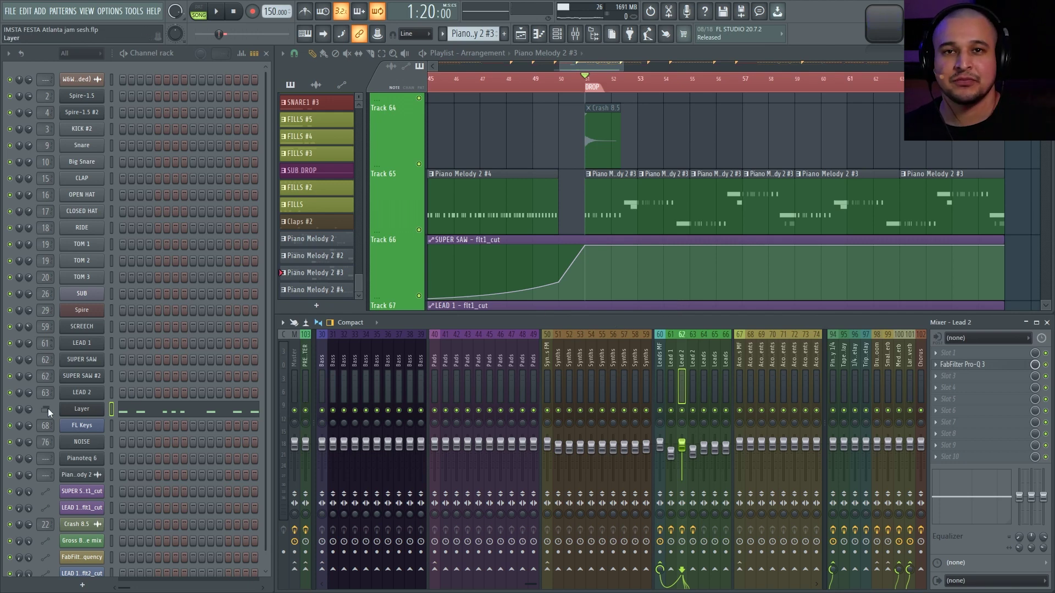
Solo the SUPER SAW #2 channel and play the drop to hear that layer alone.
right_click(9, 377)
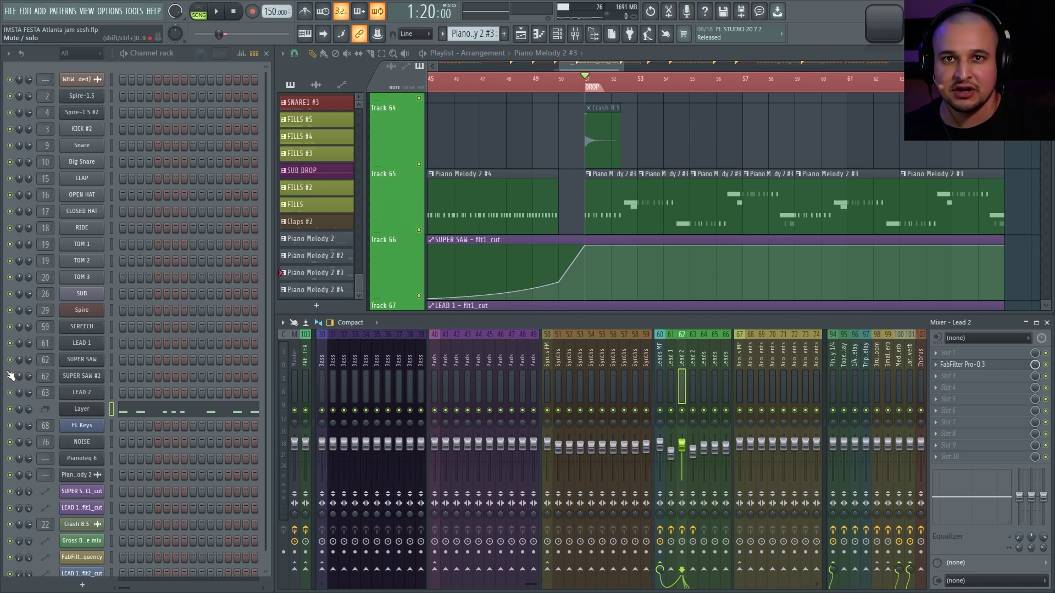
key("space")
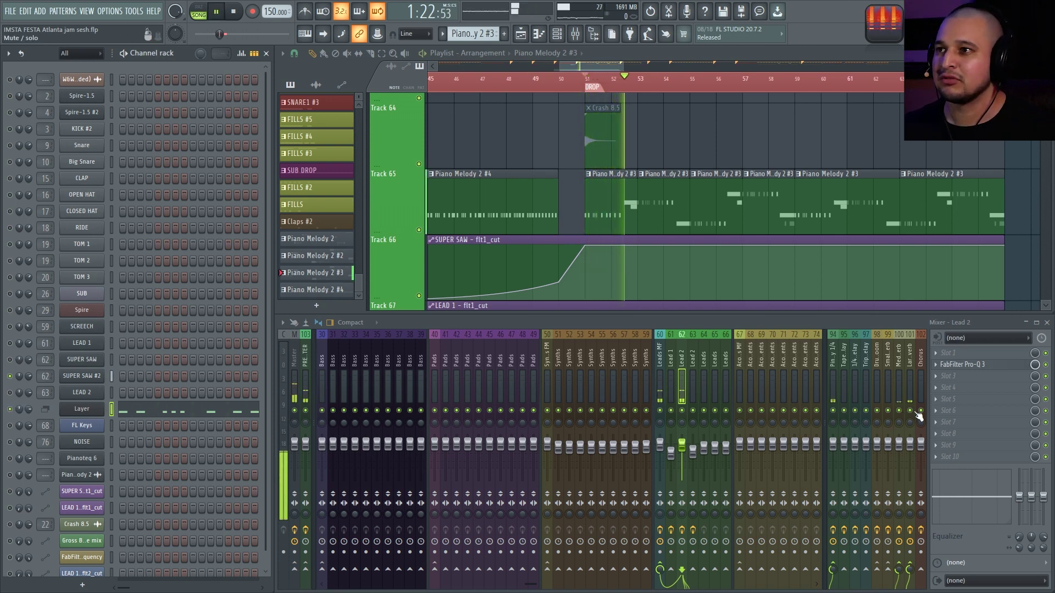
key("space")
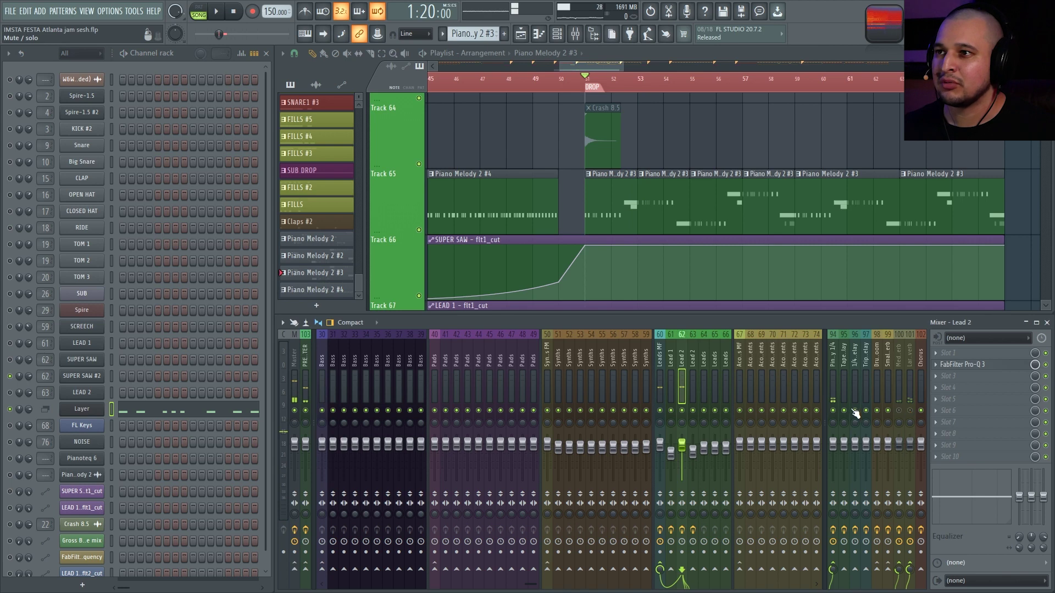
Compare the Spire patches of the SUPER SAW and SUPER SAW #2 channels.
left_click(87, 410)
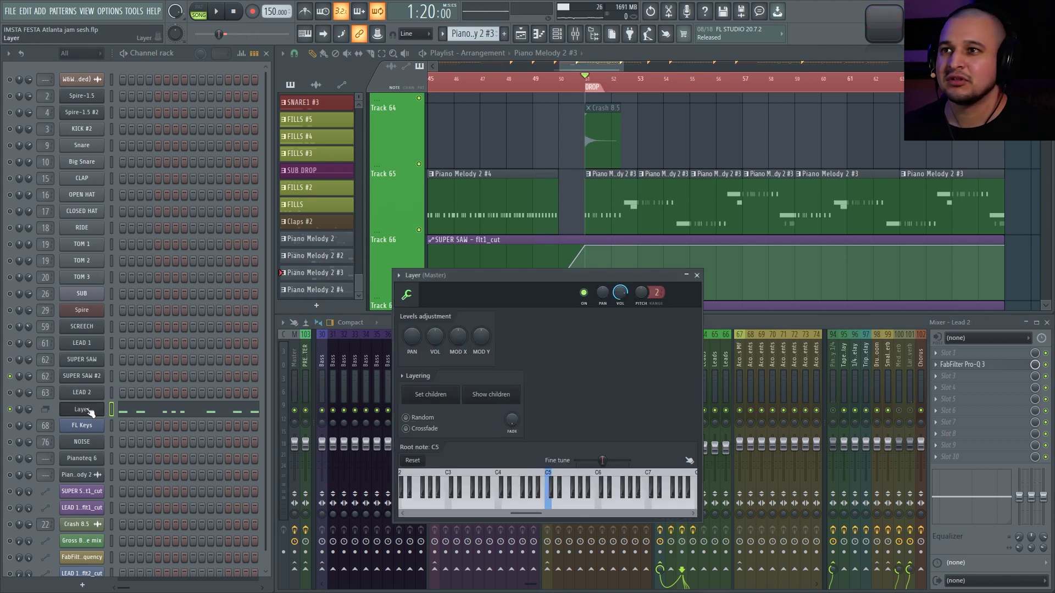
left_click(86, 377)
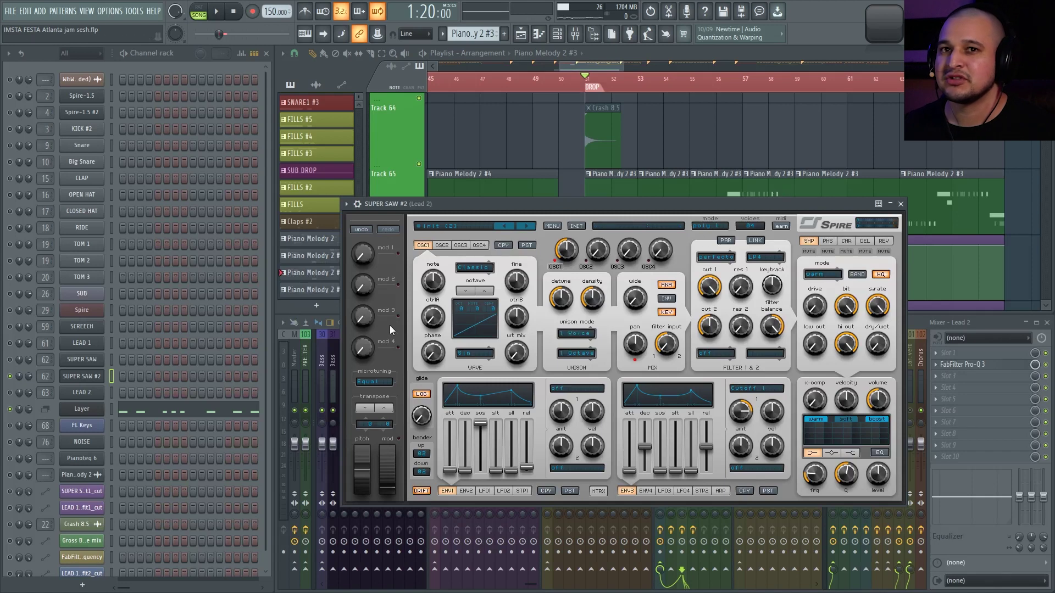
left_click(94, 359)
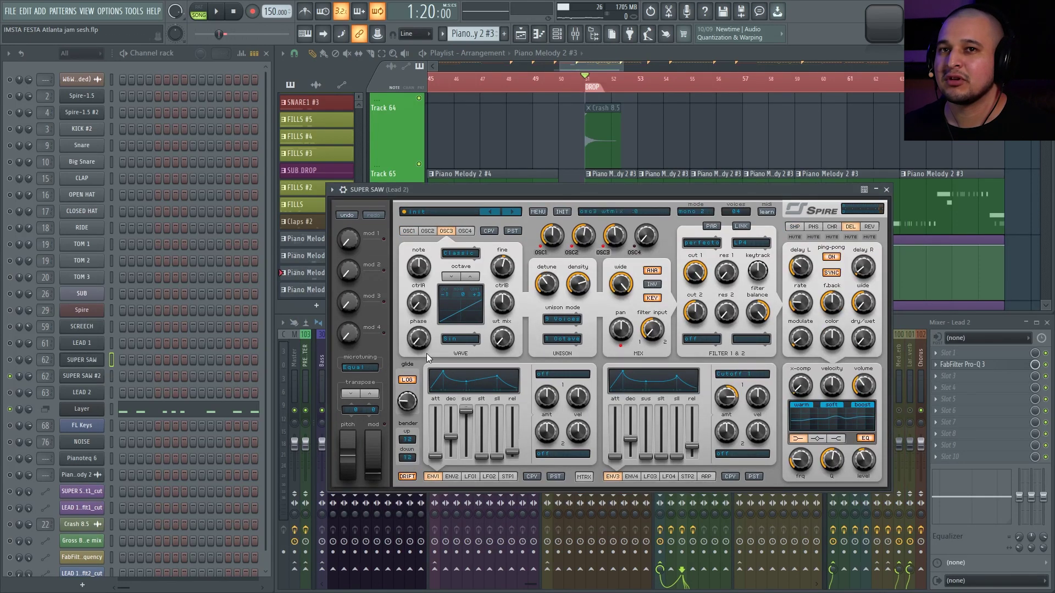
left_click(82, 376)
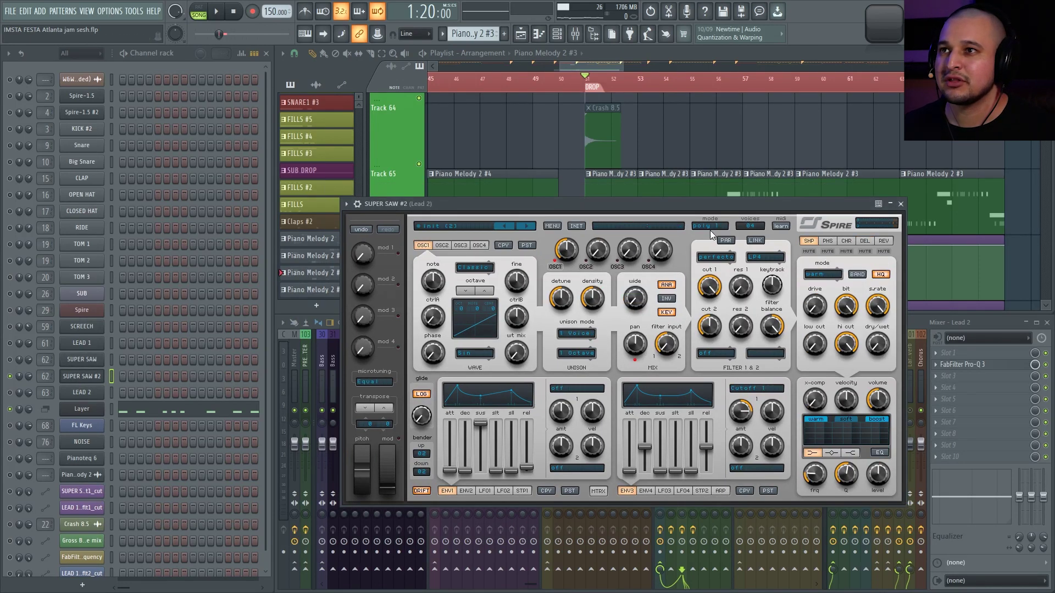
Set the Spire voice mode of SUPER SAW #2 to mono 1 and play the drop.
left_click_drag(665, 208, 656, 304)
scroll(738, 169, "up", 3)
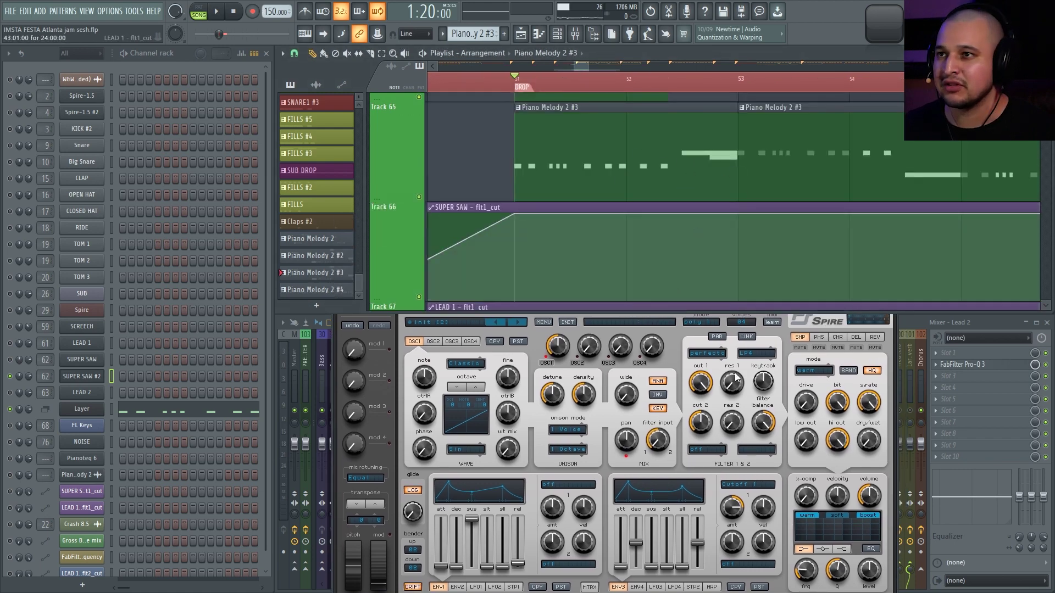
left_click(708, 325)
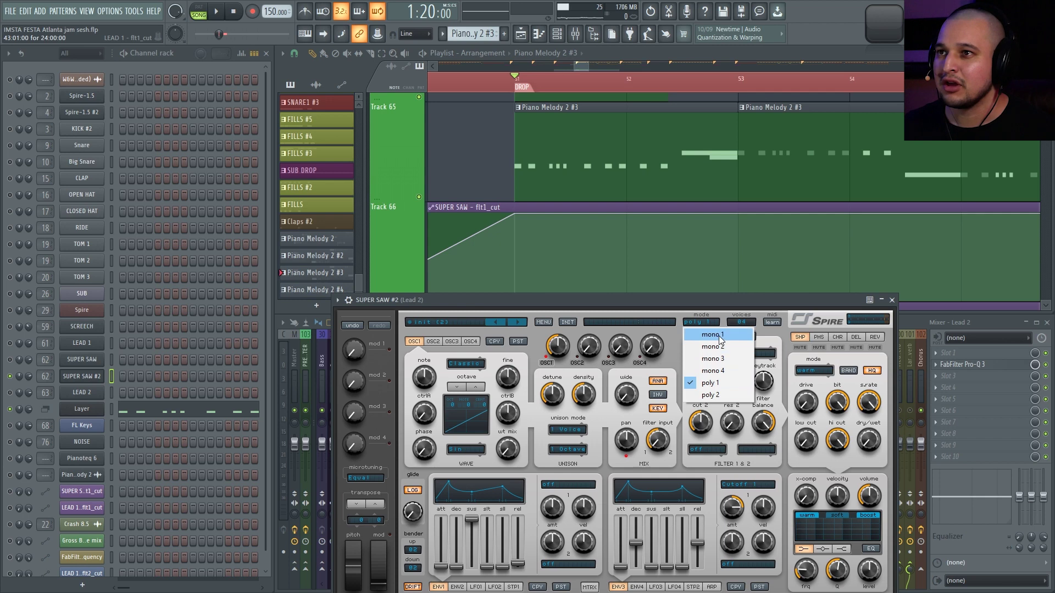
left_click(712, 333)
left_click_drag(672, 303, 645, 261)
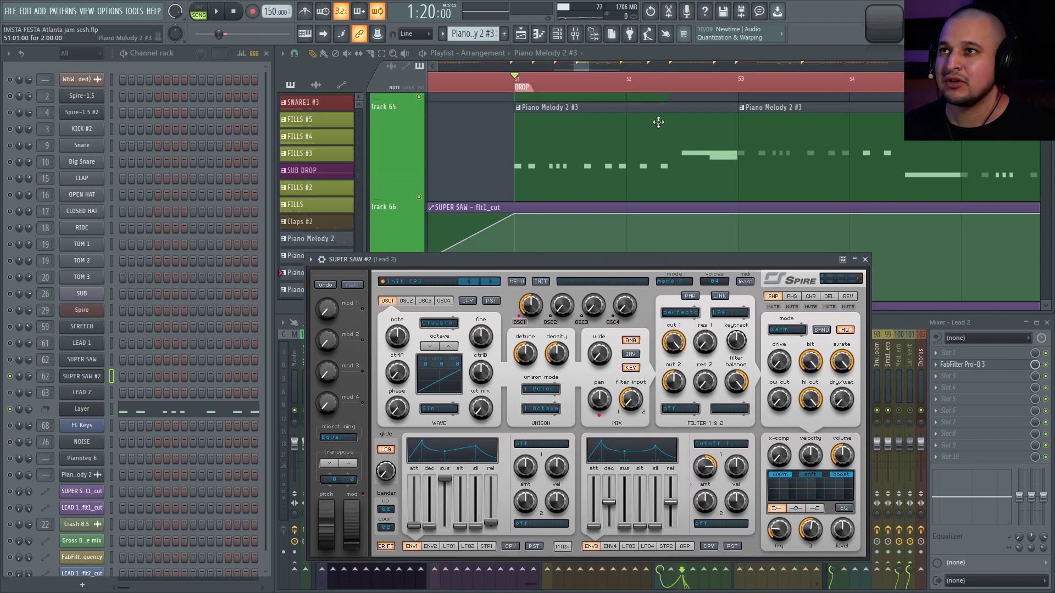
key("space")
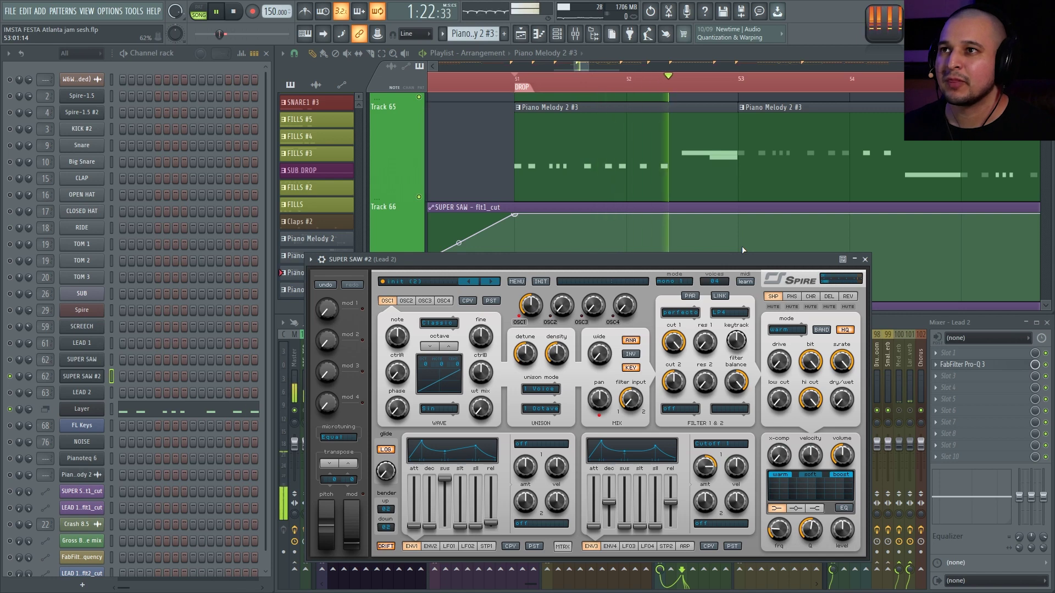
key("space")
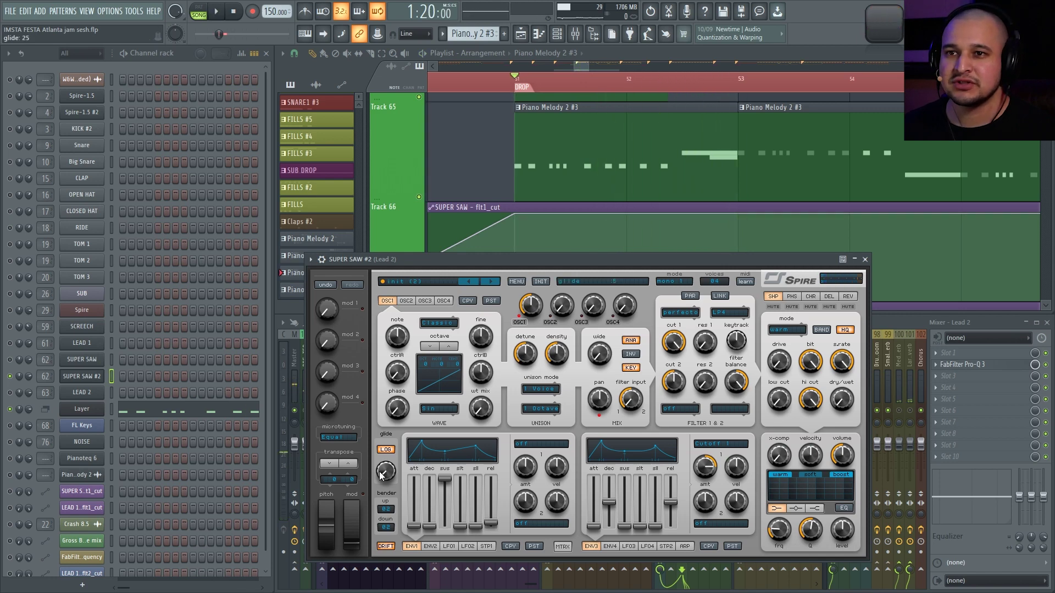
Set the SUPER SAW #2 bender range to 12 up and 12 down, raise the glide to 180, and play the drop.
left_click(389, 507)
left_click(391, 506)
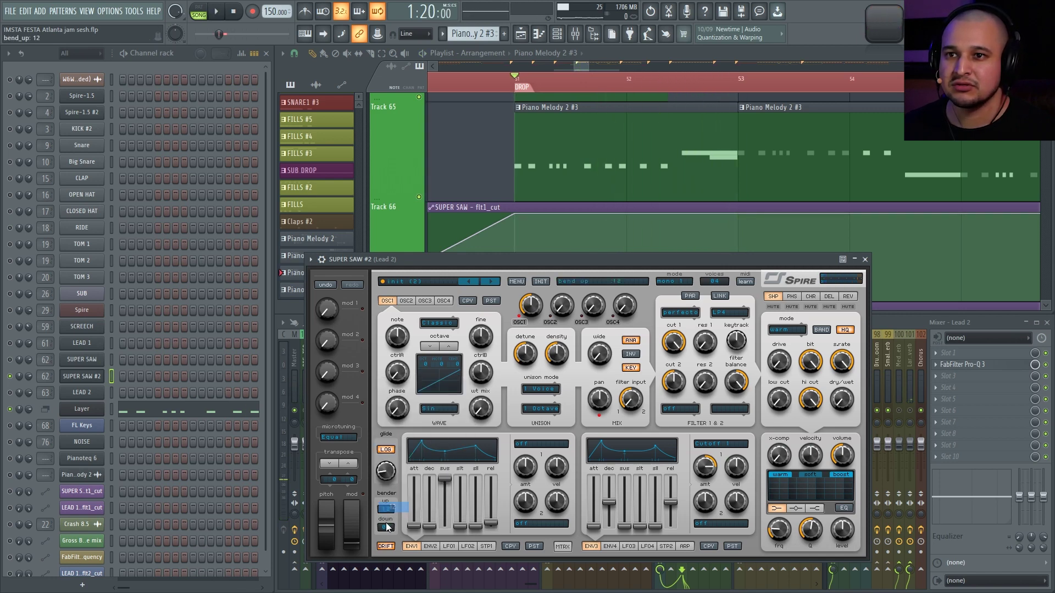
left_click(388, 527)
left_click(395, 526)
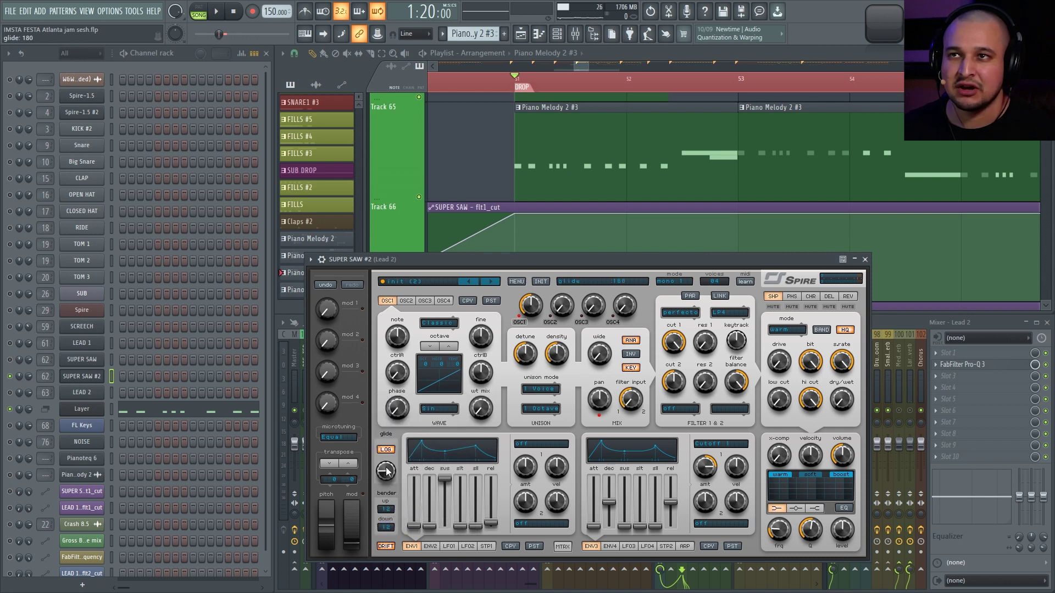
key("space")
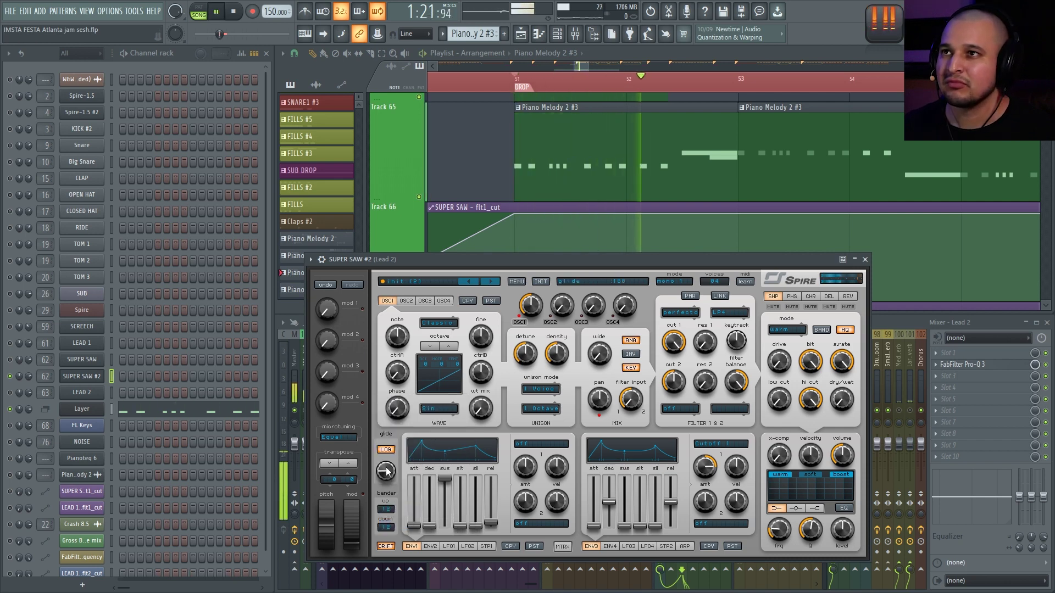
key("space")
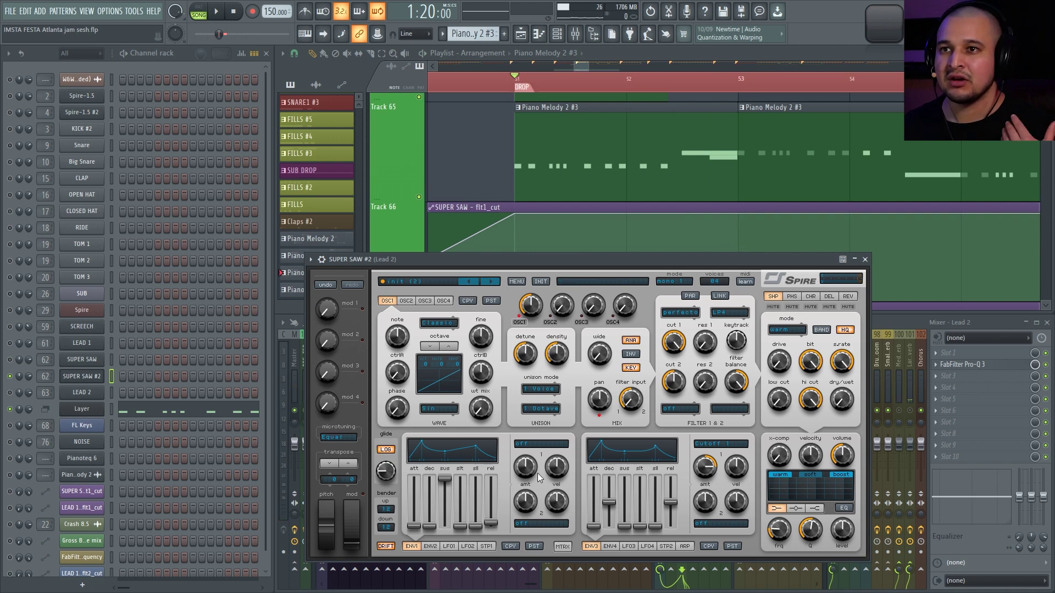
Set oscillator 1's unison mode to 2 Voices on SUPER SAW #2 and play the drop.
left_click(542, 390)
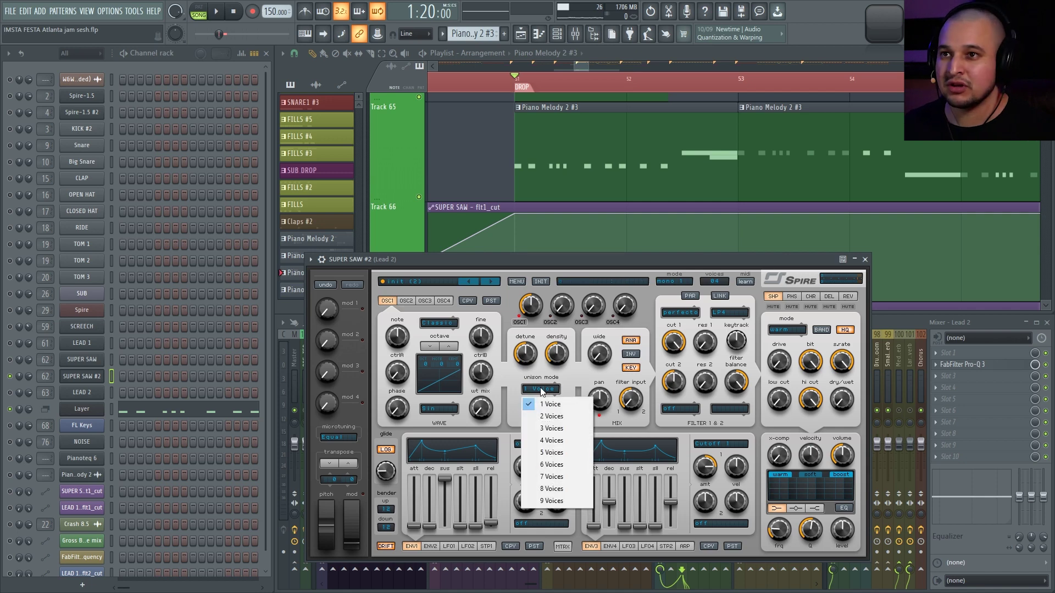
left_click(551, 417)
left_click(537, 251)
key("space")
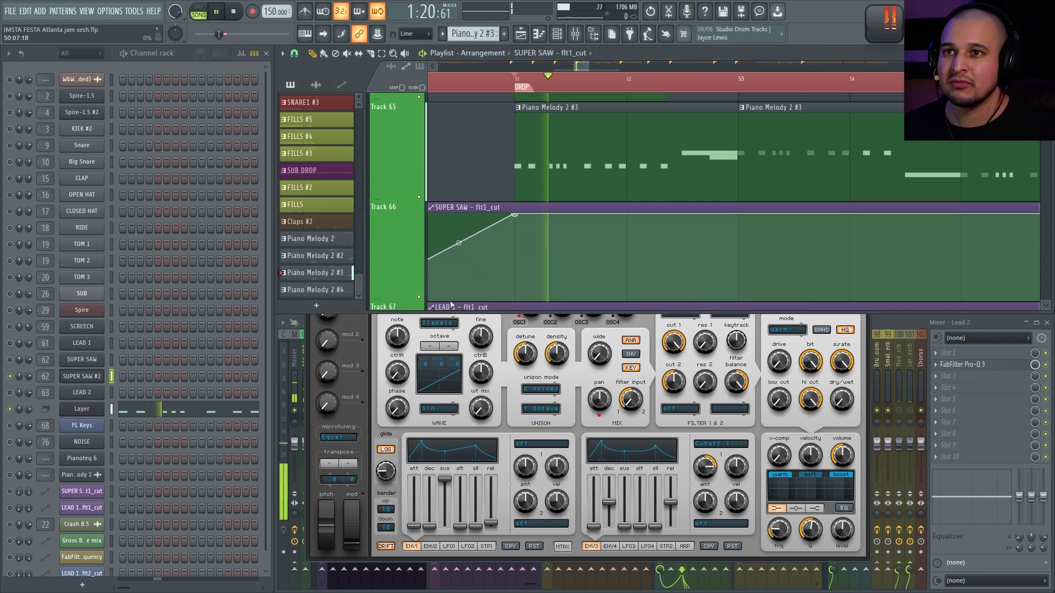
left_click(504, 329)
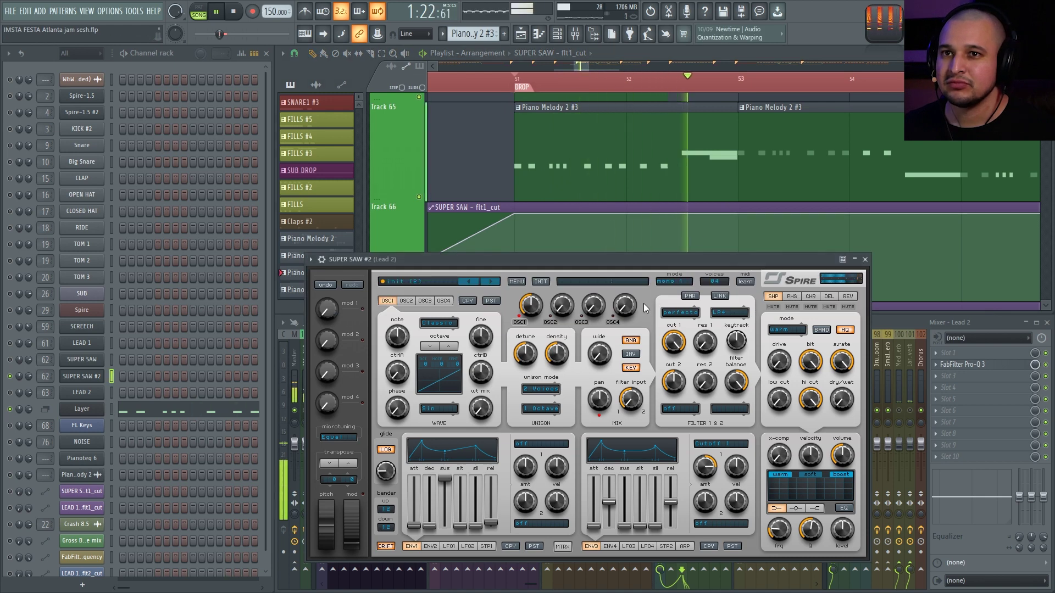
key("space")
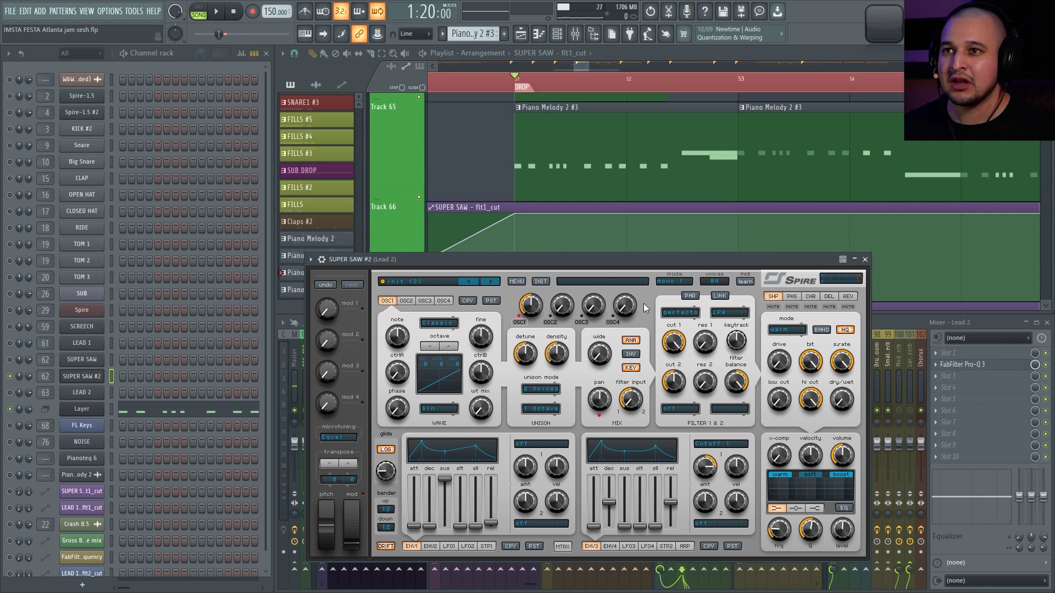
Lower oscillator 1's unison detune to 150 and play the drop again.
mouse_move(525, 353)
left_mouse_down()
mouse_move(527, 386)
mouse_move(530, 299)
mouse_move(518, 360)
left_mouse_up()
key("space")
key("space")
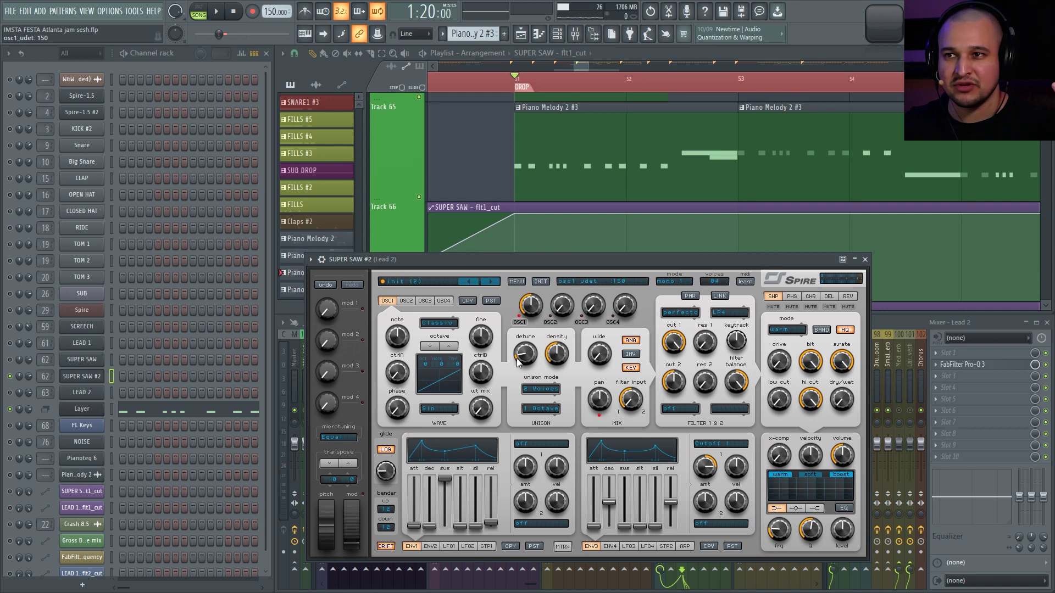
Set oscillator 1's unison to 7 Voices and raise the detune to 420 while the drop plays.
left_click(541, 389)
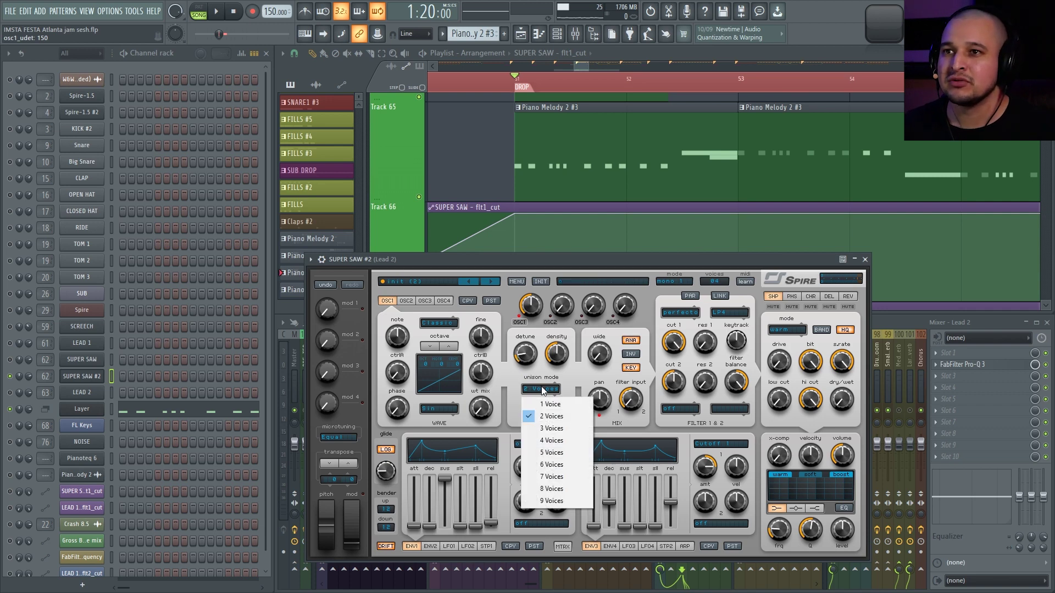
left_click(549, 476)
key("space")
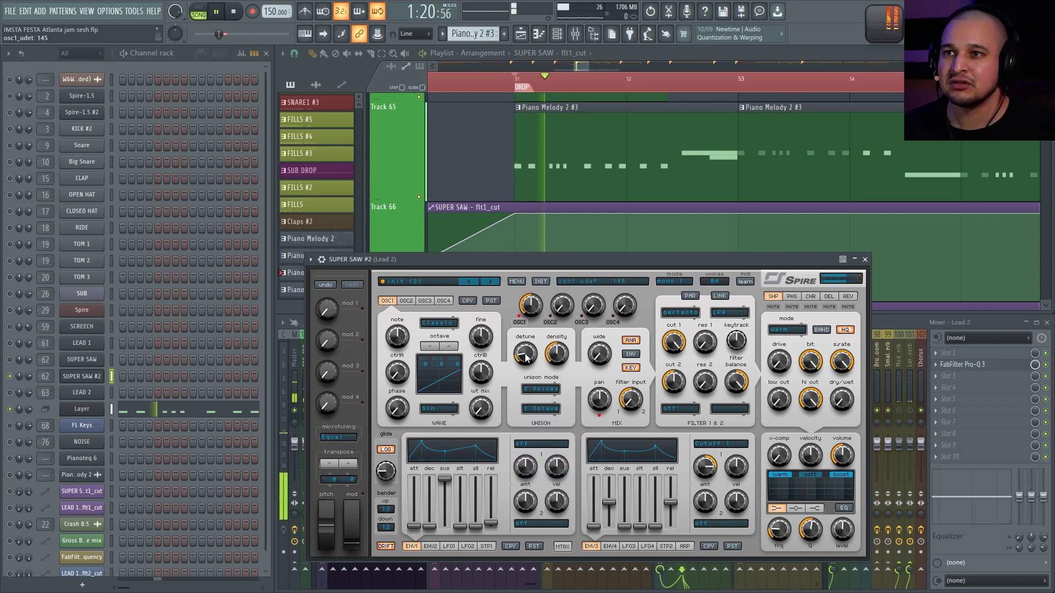
mouse_move(525, 354)
left_mouse_down()
mouse_move(523, 292)
mouse_move(534, 337)
left_mouse_up()
key("space")
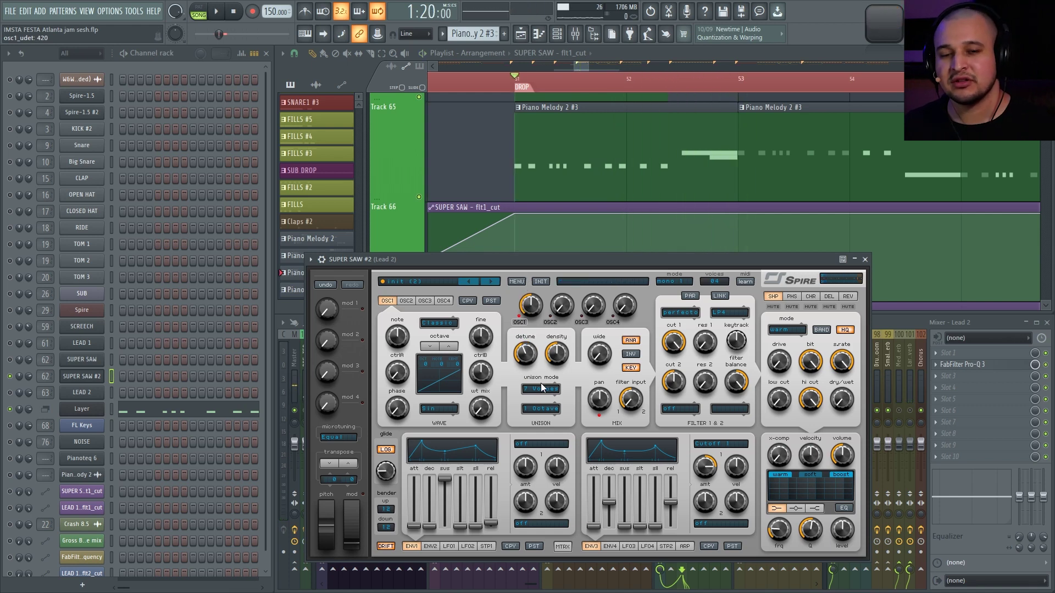
Set oscillator 1's unison to 8 Voices, try a detune of 870 during playback, and bring the detune back to 565.
left_click(544, 392)
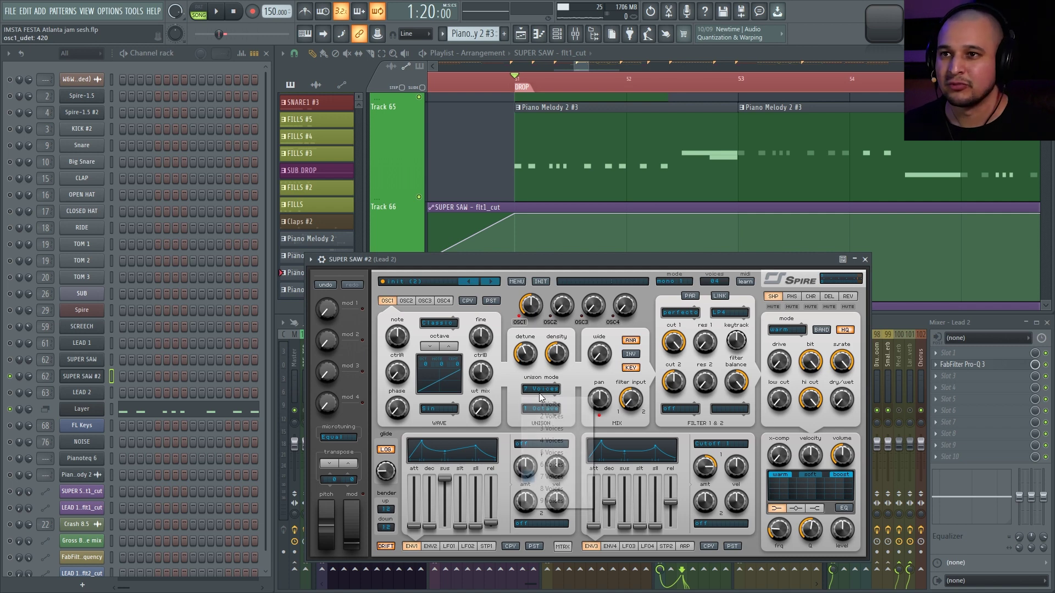
left_click(556, 489)
key("space")
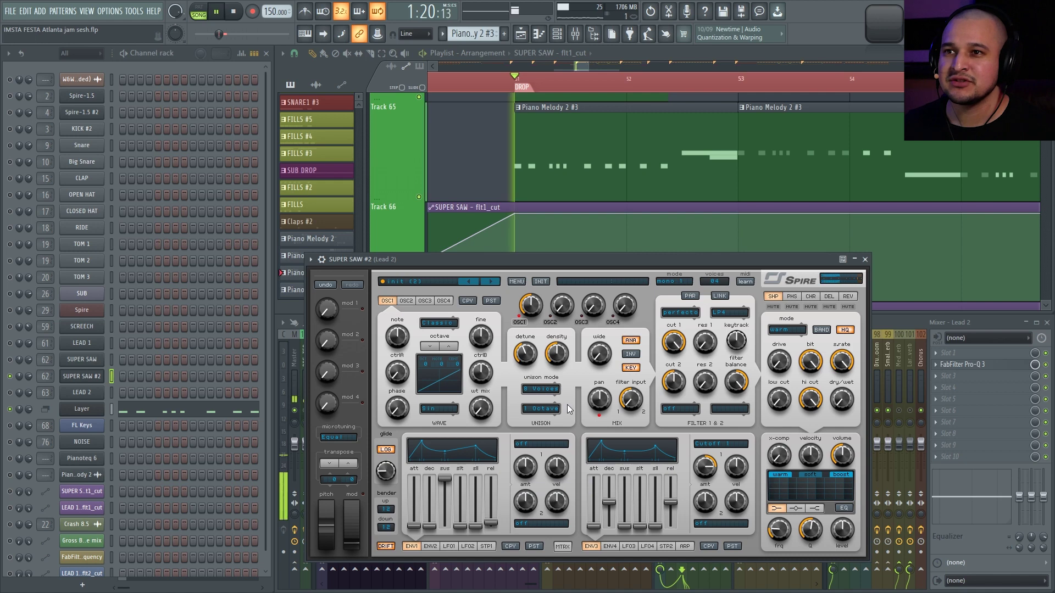
mouse_move(524, 353)
left_mouse_down()
mouse_move(531, 310)
mouse_move(527, 356)
left_mouse_up()
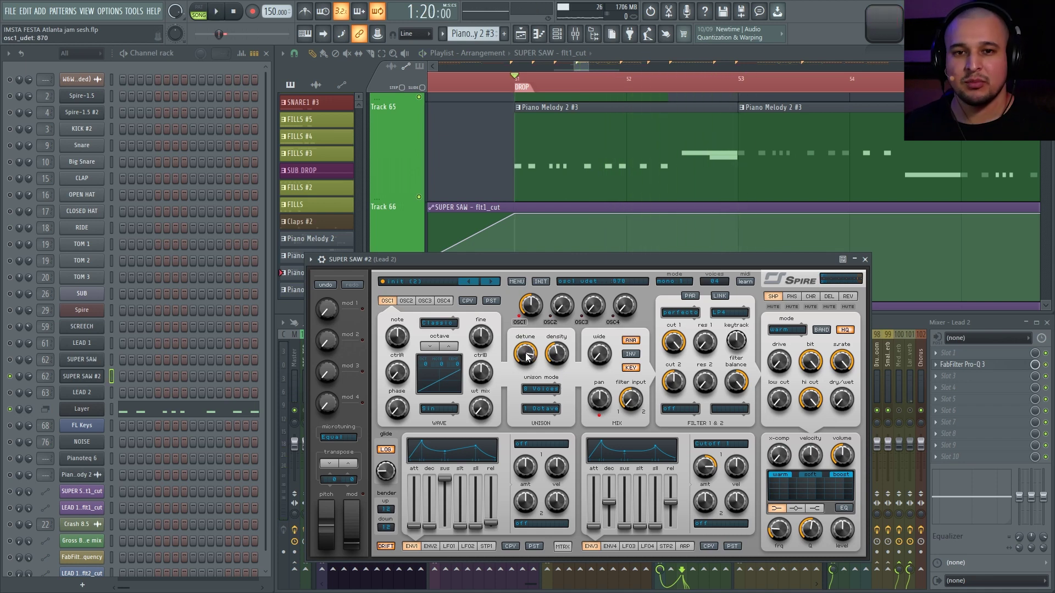
left_click_drag(526, 357, 529, 406)
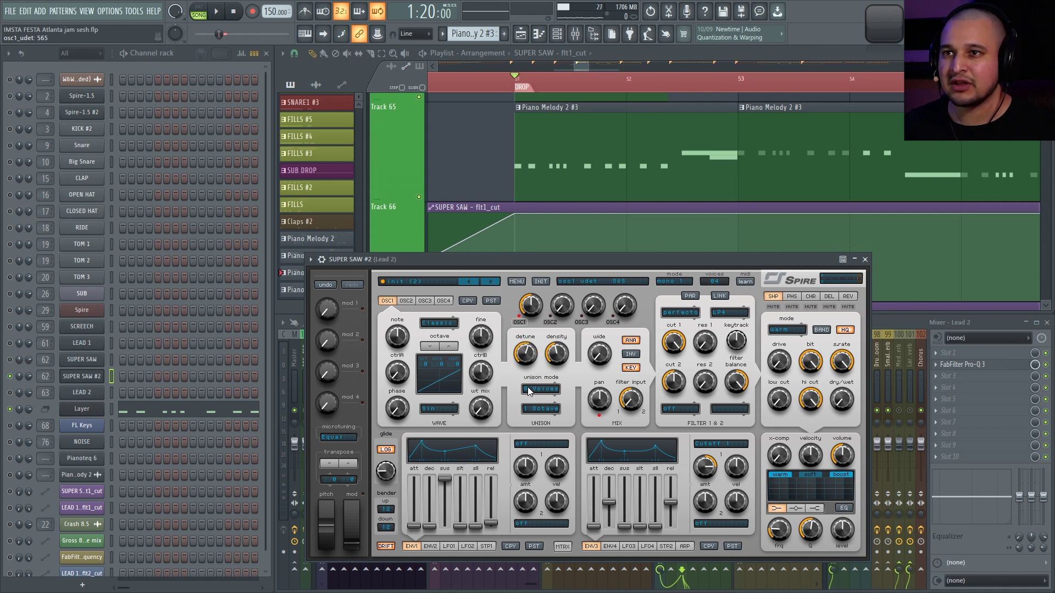
Set oscillator 1's unison to 9 Voices with density 960 and detune 745 while auditioning the drop.
left_click(529, 392)
left_click(541, 501)
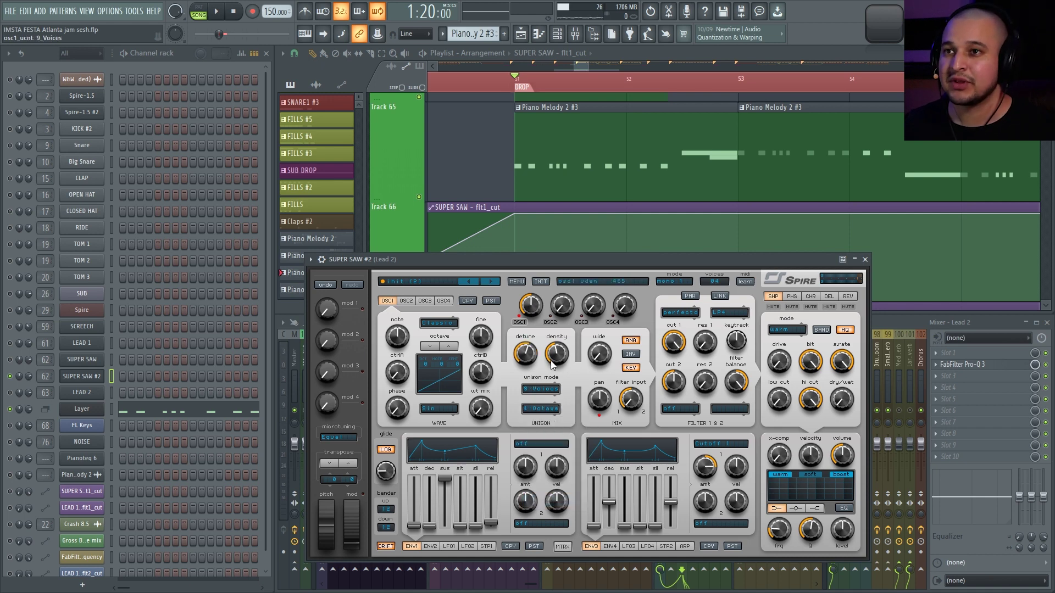
left_click_drag(555, 360, 557, 333)
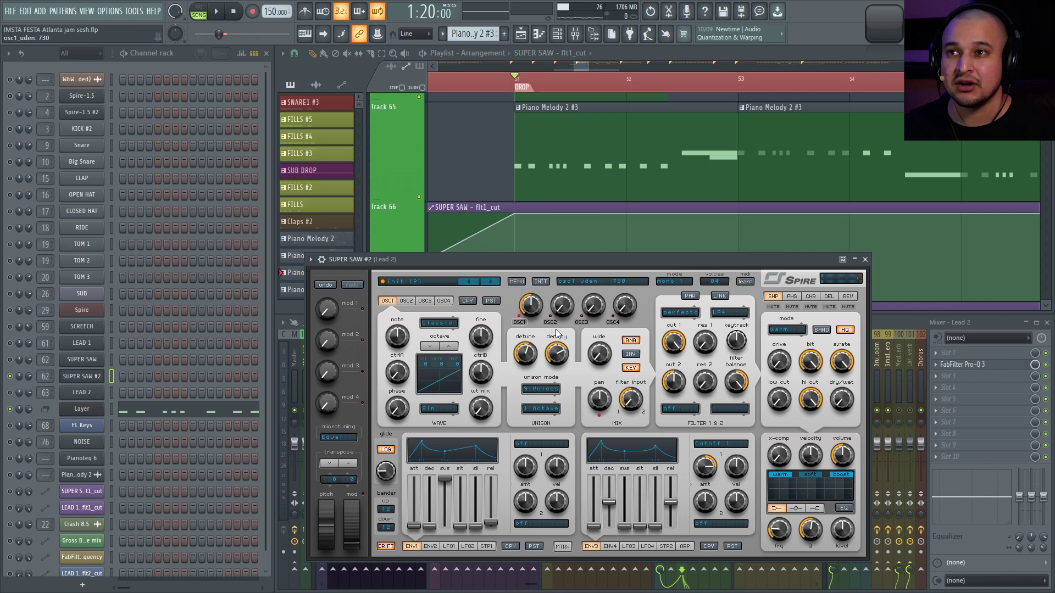
scroll(558, 352, "up", 5)
key("space")
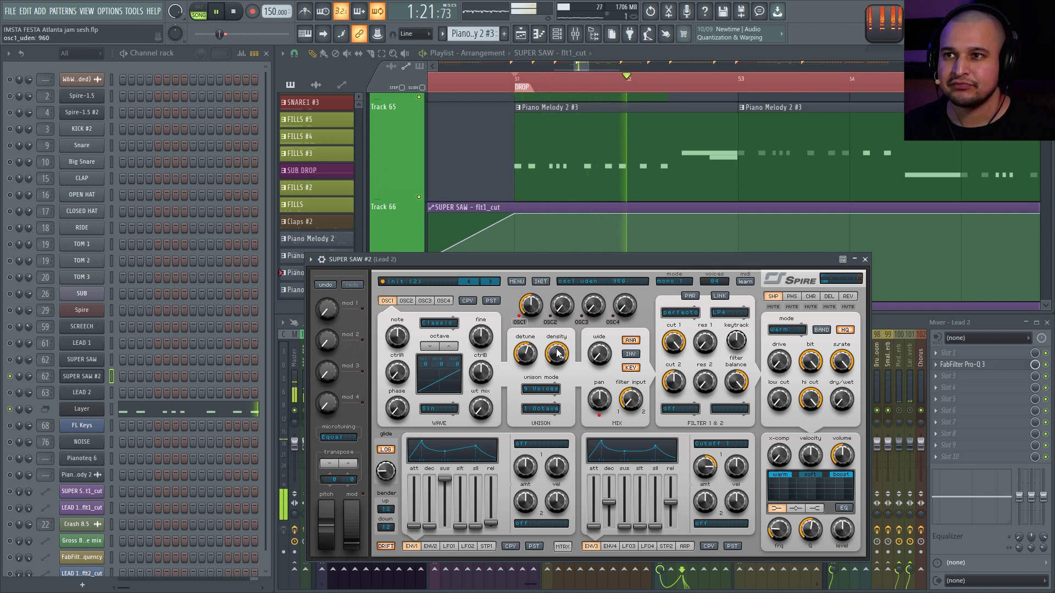
key("space")
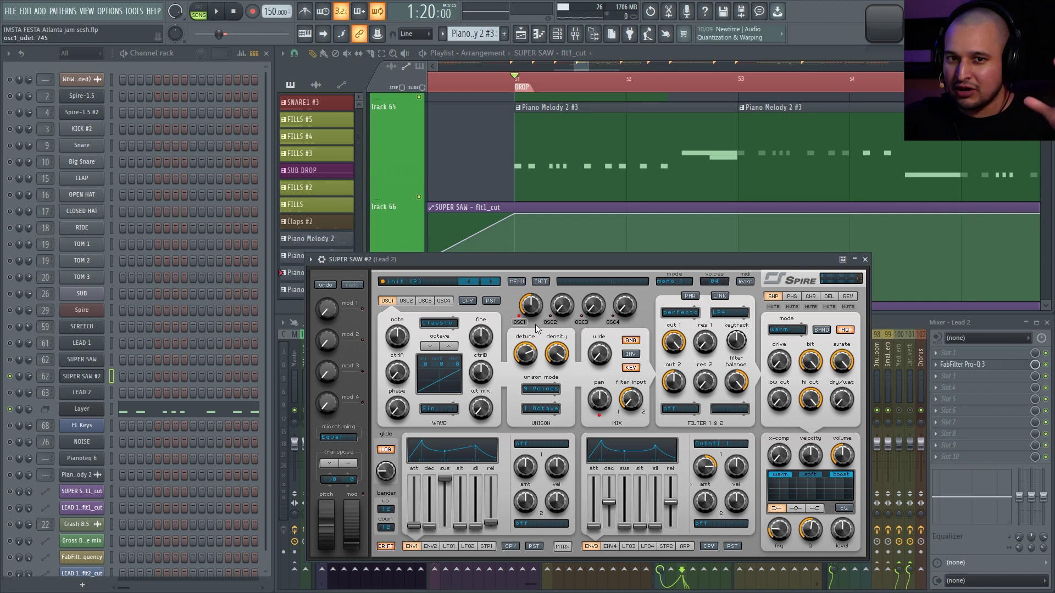
Audition the drop with oscillator 1's unison density lowered to 370 and 165, and turn the density back up.
key("space")
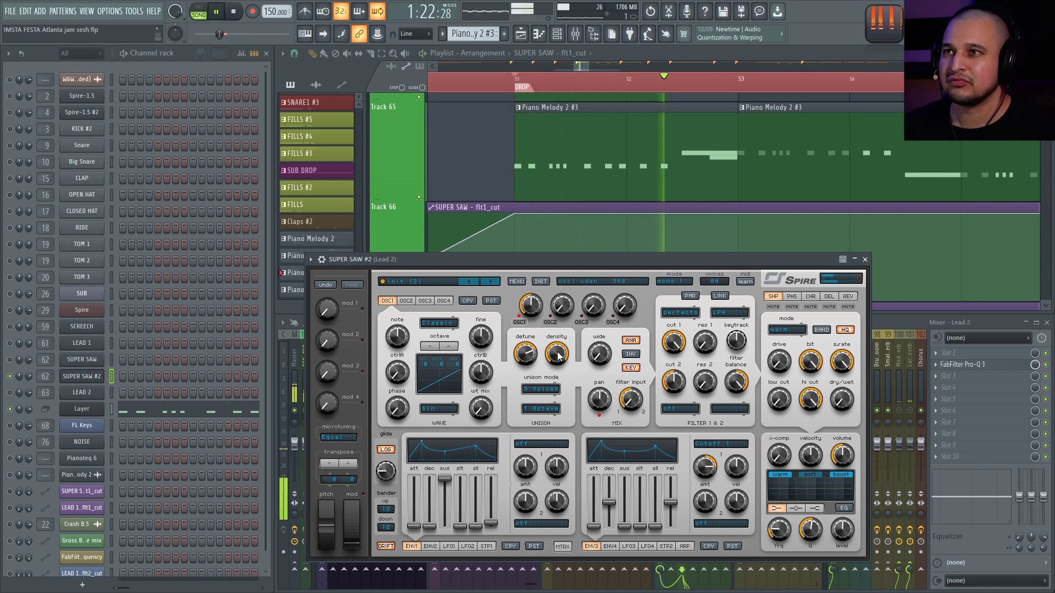
key("space")
left_click_drag(559, 356, 556, 418)
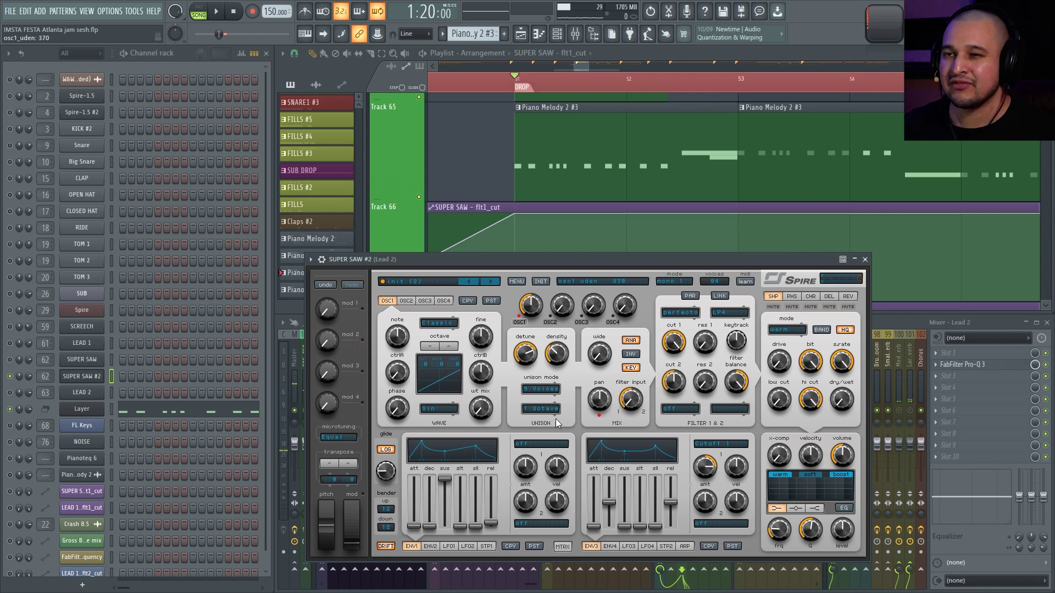
key("space")
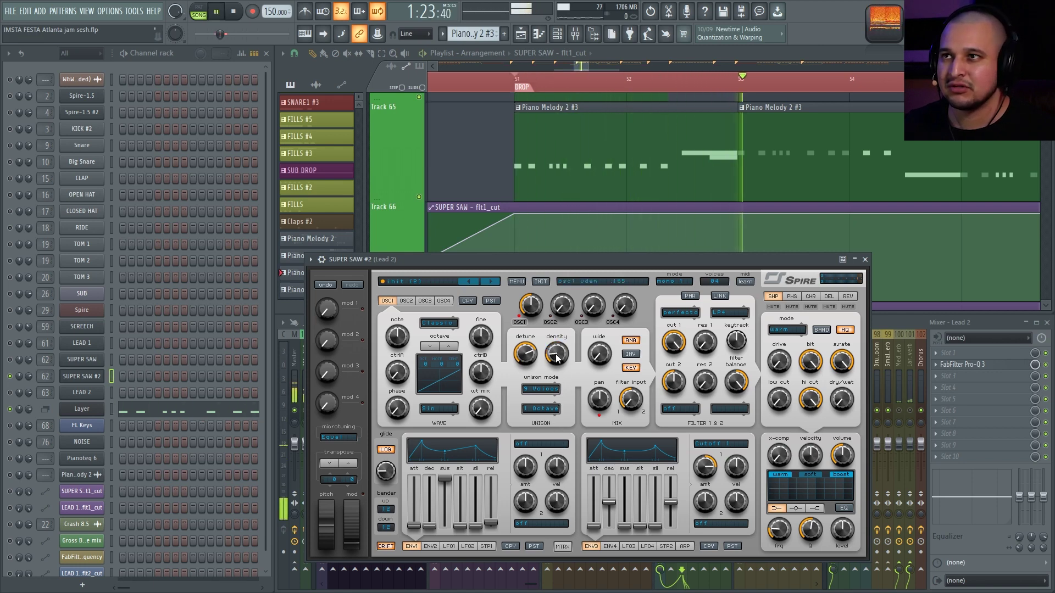
key("space")
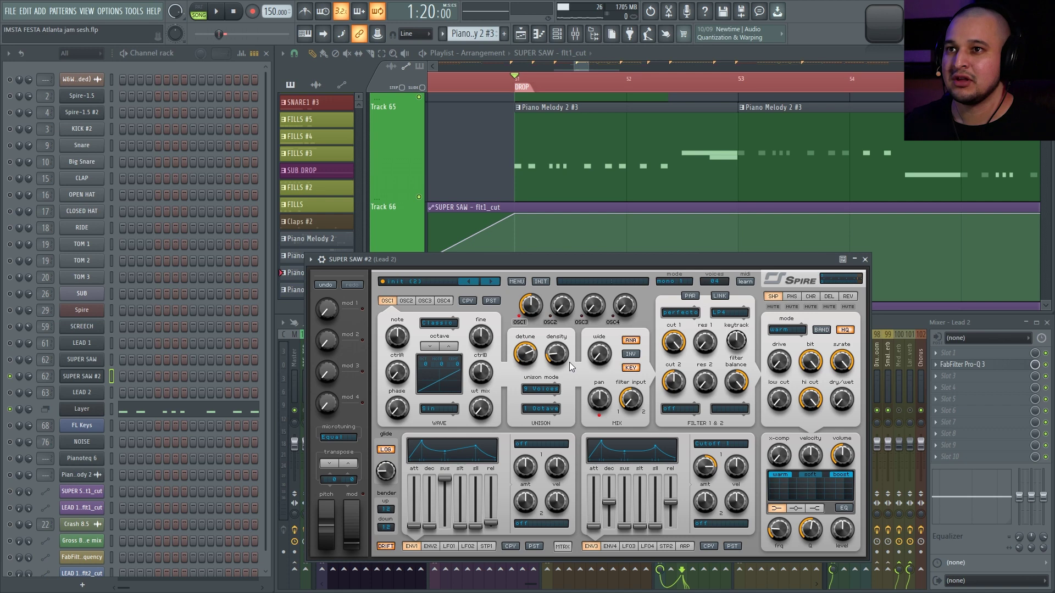
key("space")
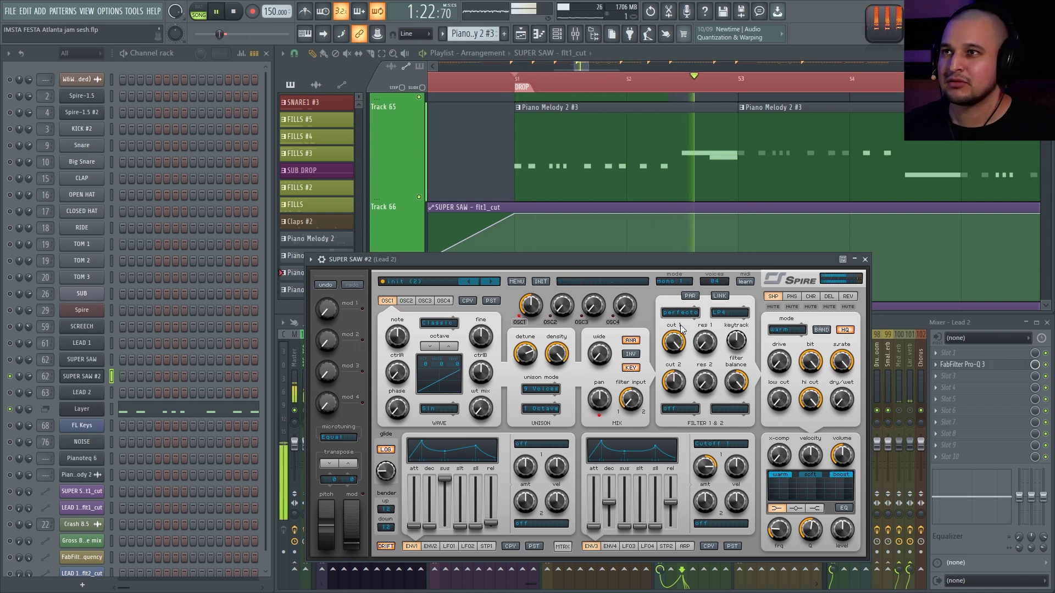
key("space")
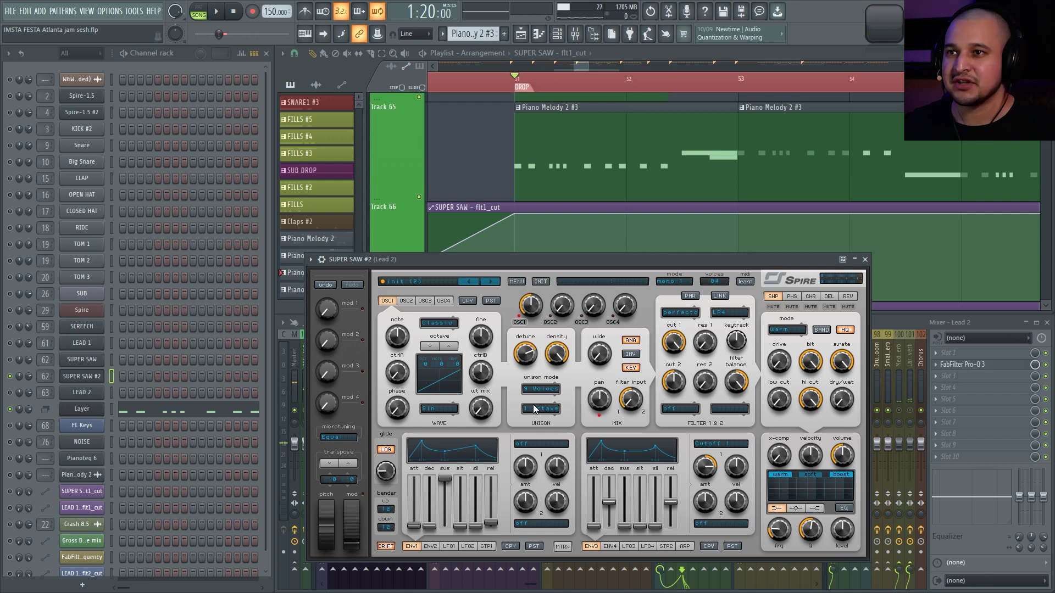
Set oscillator 1's wide to 1000 and audition the drop.
scroll(602, 354, "up", 10)
key("space")
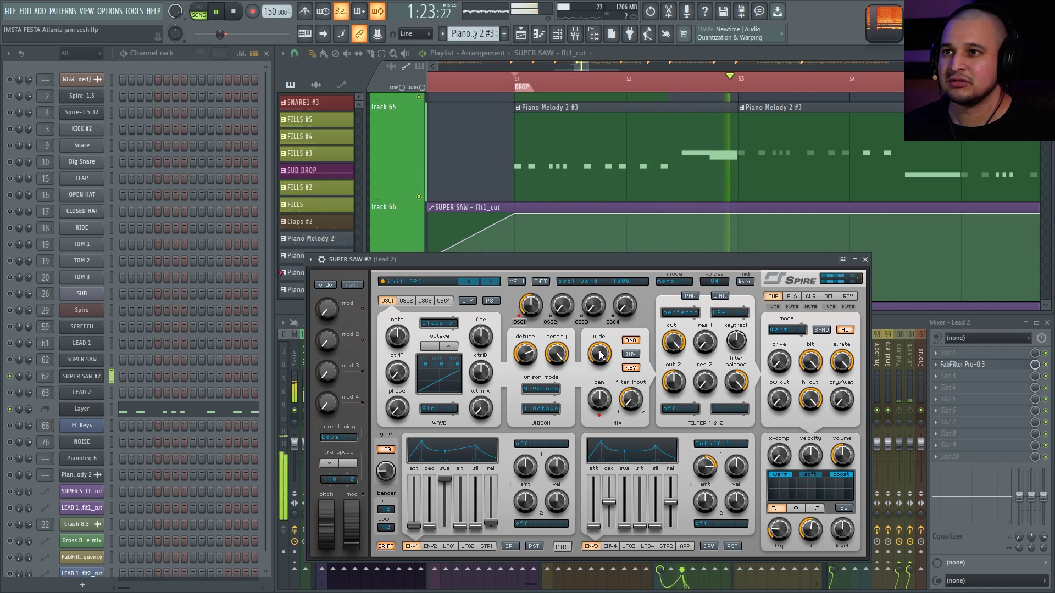
key("space")
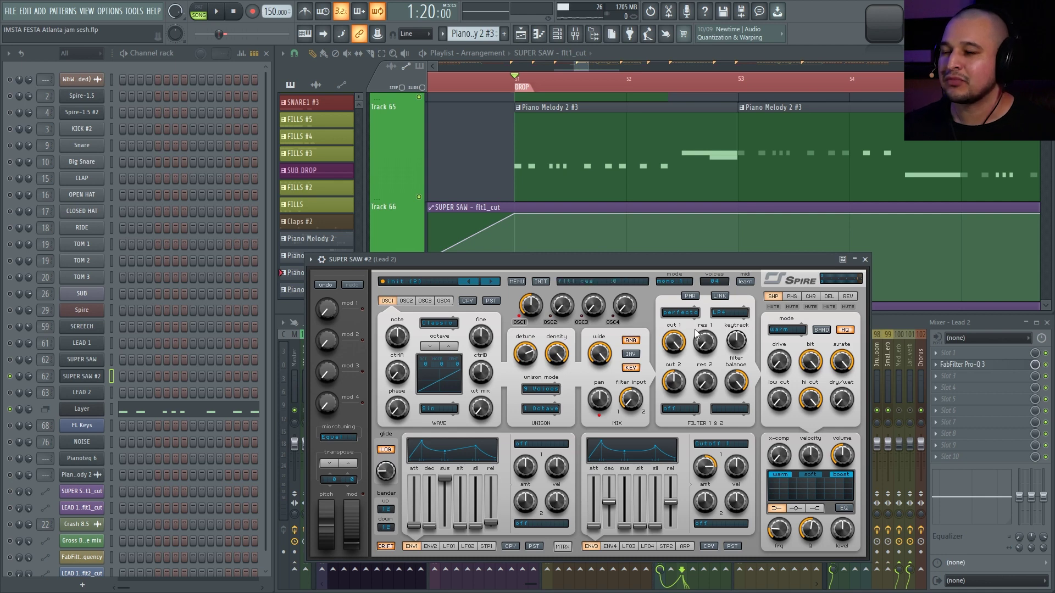
Lower filter 1's cutoff to 360 during playback and look over the filter types and modes, keeping perfecto and LP4.
key("space")
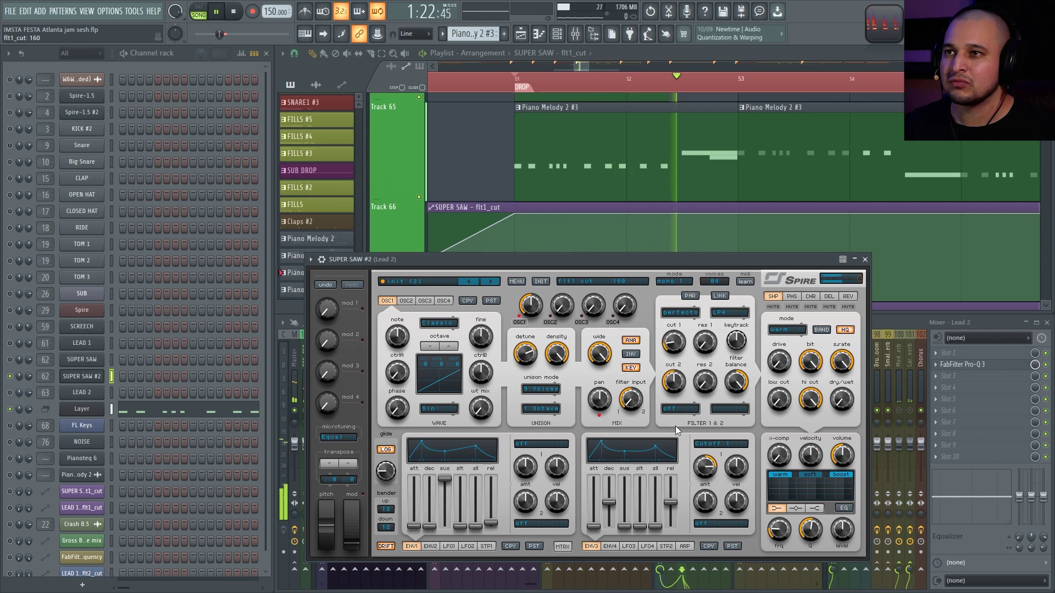
key("space")
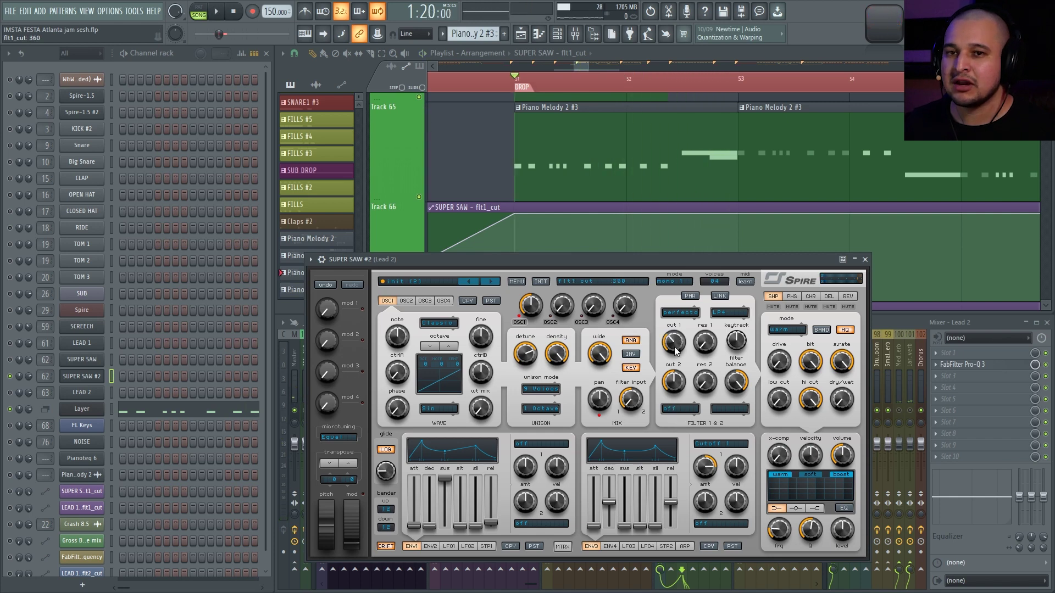
left_click(687, 320)
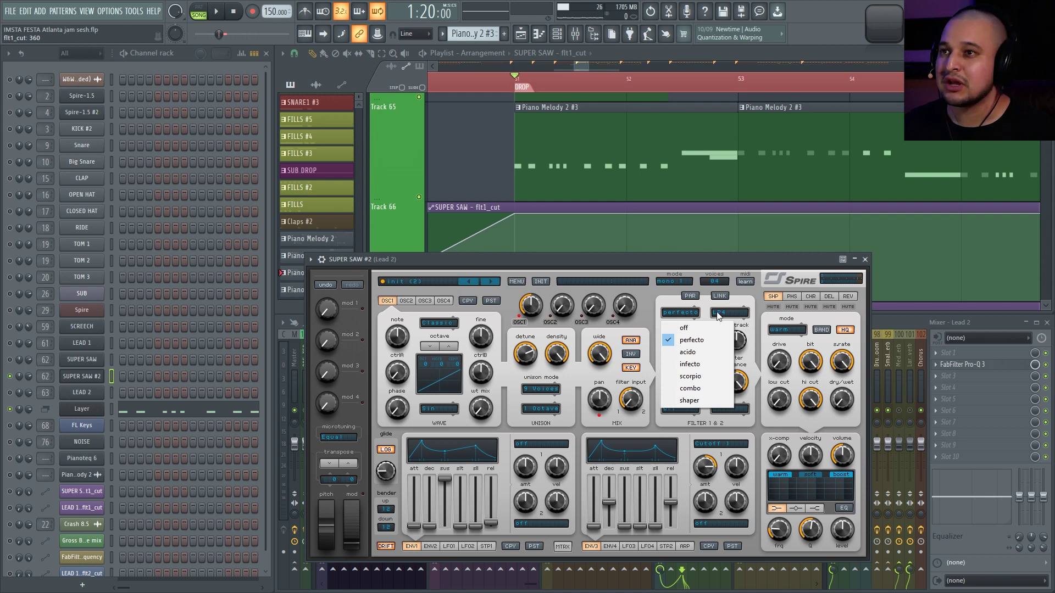
left_click(706, 313)
left_click(717, 313)
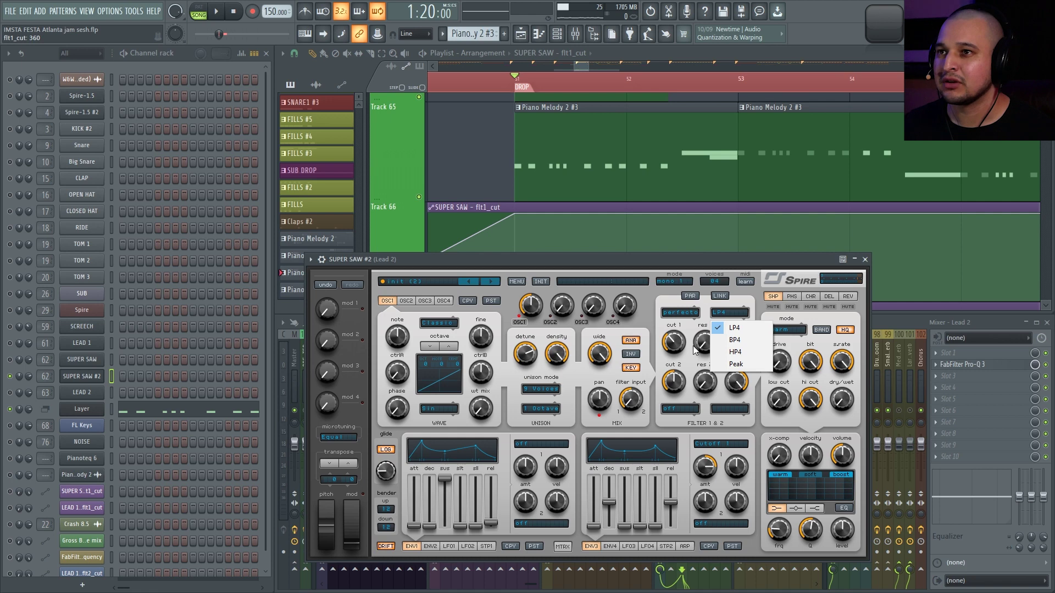
left_click(679, 334)
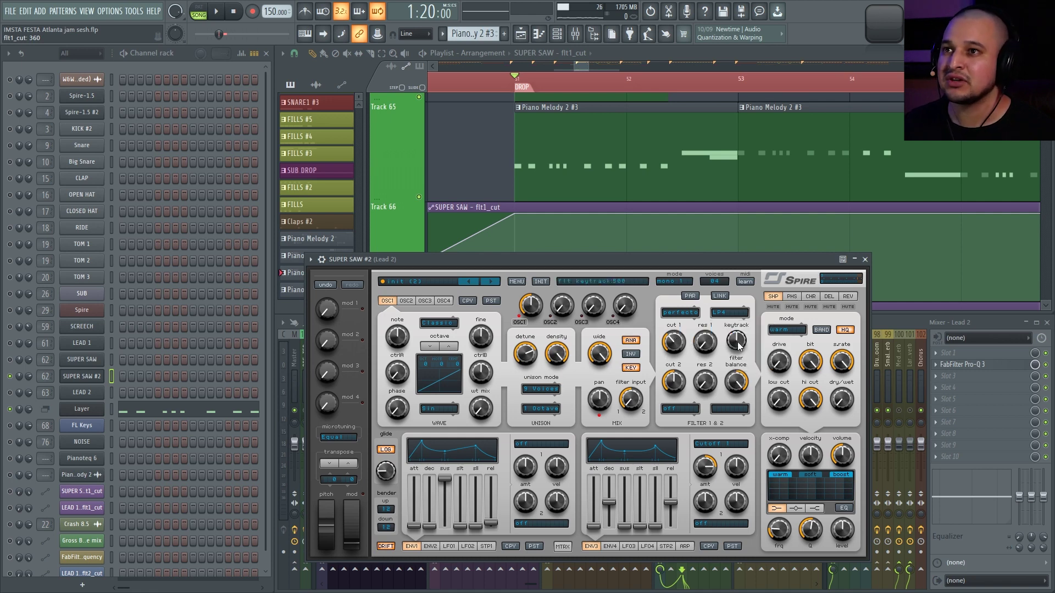
left_click_drag(740, 345, 737, 269)
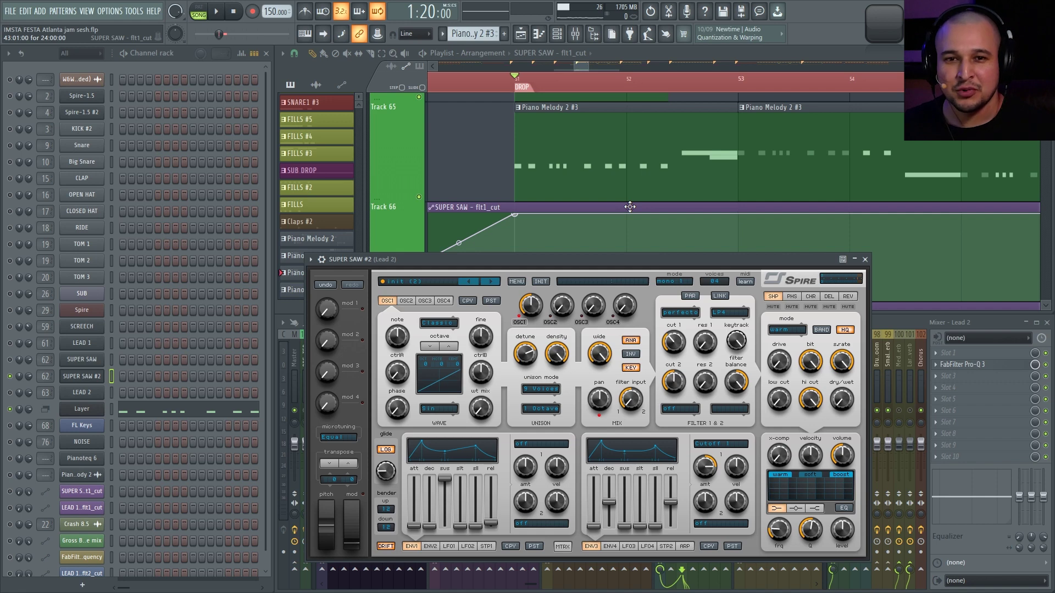
Play the lead melody through several bars of the drop with more of the arrangement in view.
key("space")
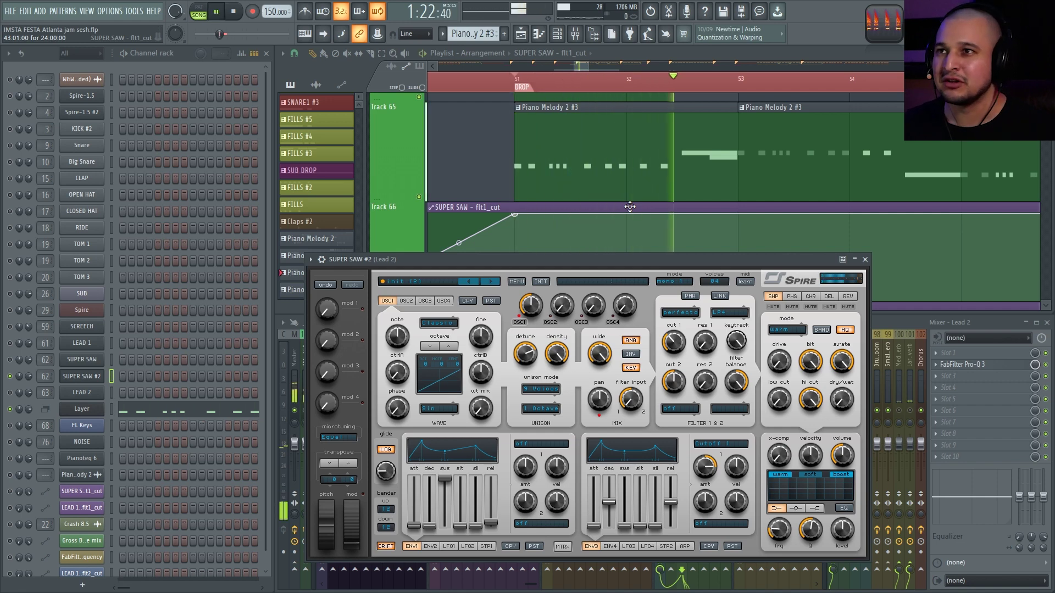
scroll(806, 174, "down", 1)
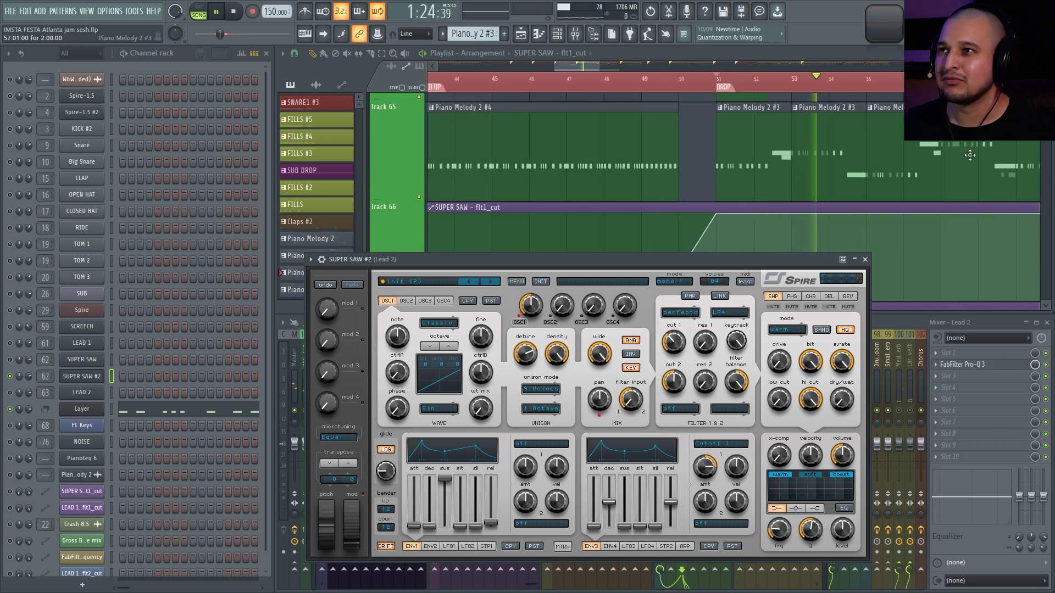
scroll(852, 174, "down", 5)
scroll(982, 174, "up", 5)
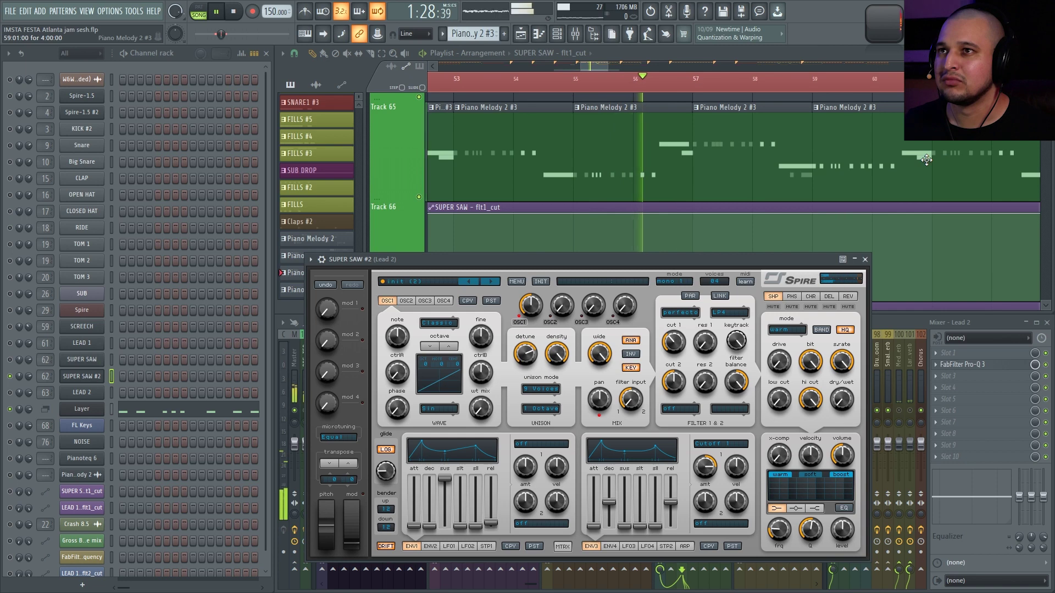
scroll(904, 156, "down", 1)
key("space")
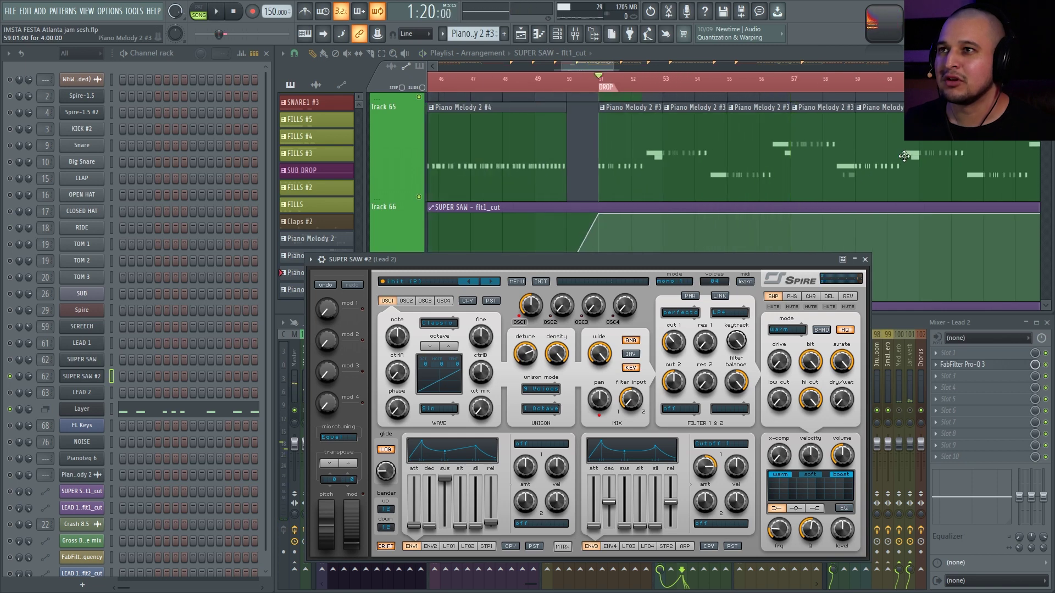
scroll(723, 207, "up", 1)
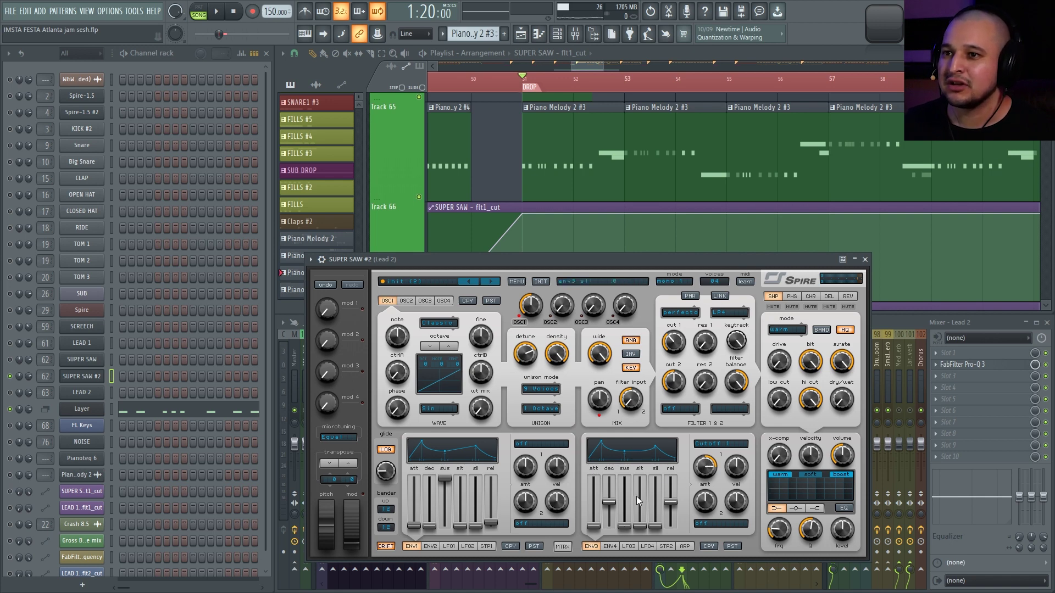
Set envelope 3's decay to 402 and shorten its release while auditioning the drop.
key("space")
left_click_drag(609, 502, 611, 518)
key("space")
key("space")
left_click_drag(670, 502, 669, 522)
key("space")
left_click_drag(613, 517, 614, 515)
key("space")
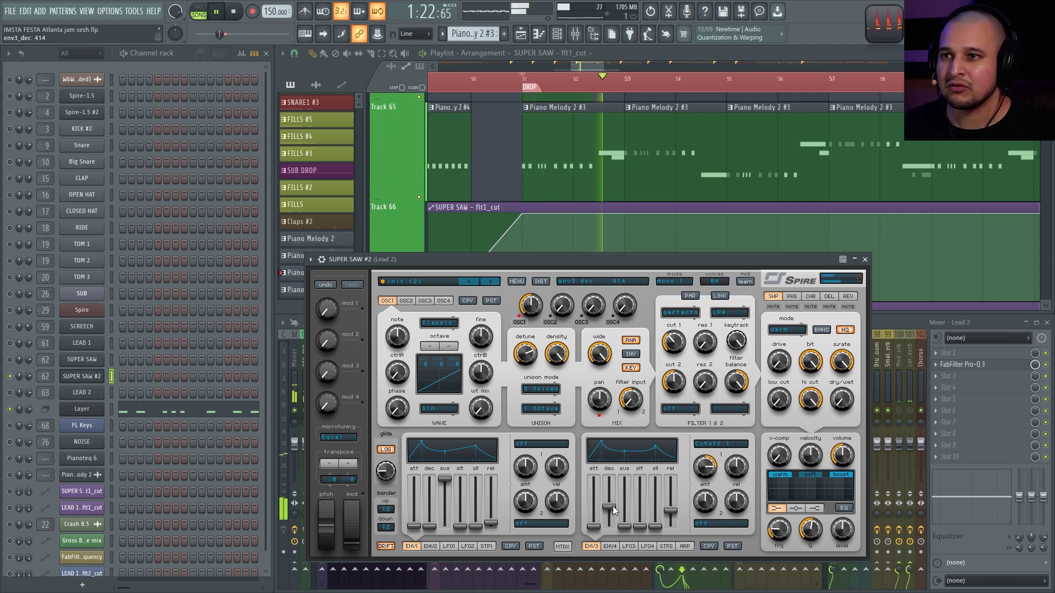
key("space")
scroll(614, 514, "up", 2)
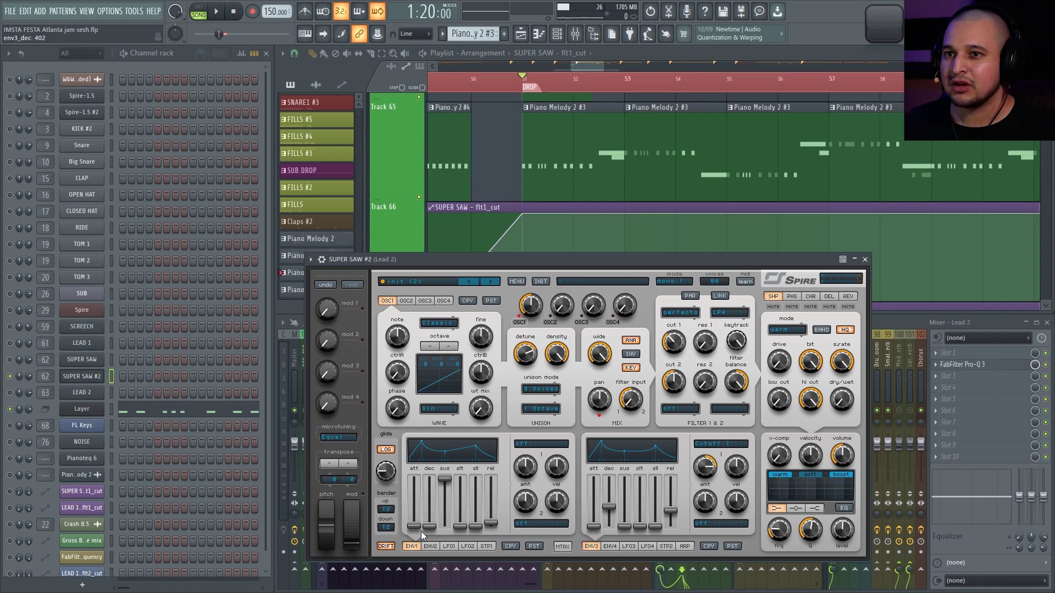
Lower envelope 1's sustain, raise its decay and lengthen its release between playbacks of the drop.
left_click_drag(409, 266, 391, 256)
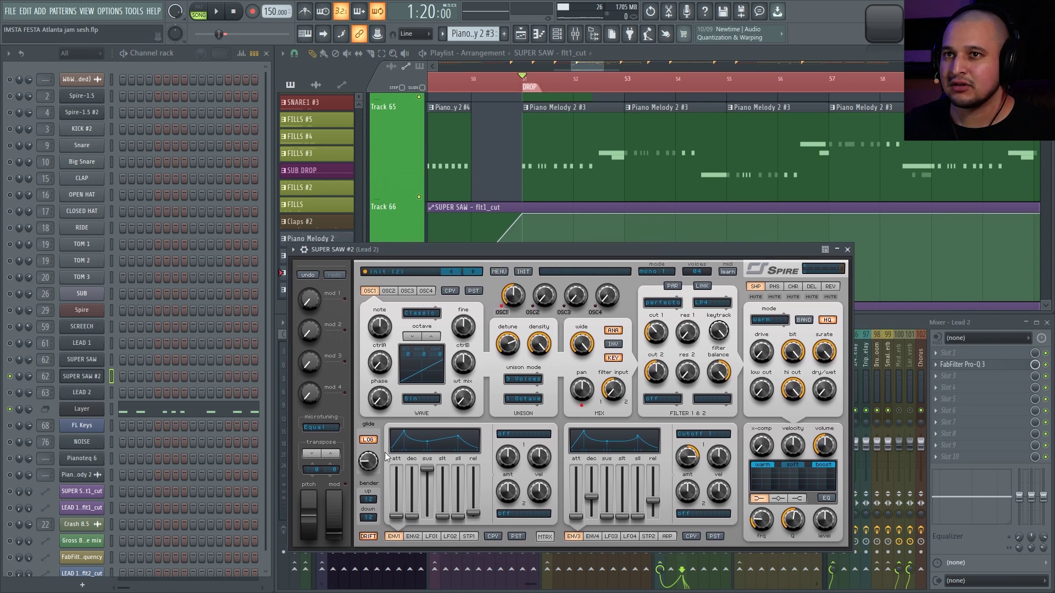
key("space")
left_click_drag(424, 473, 412, 506)
key("space")
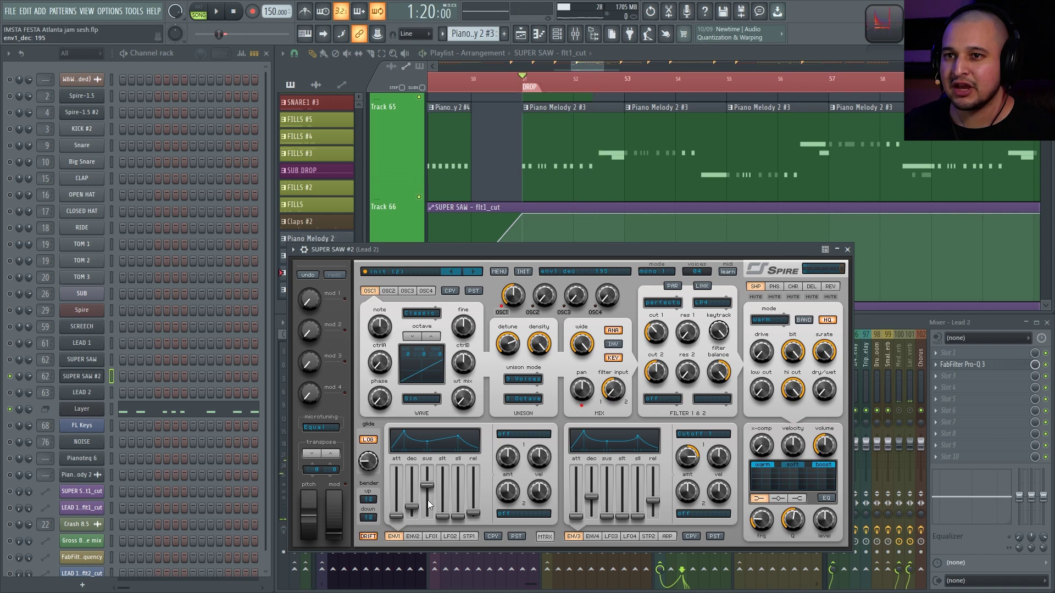
left_click_drag(482, 514, 416, 502)
key("space")
key("space")
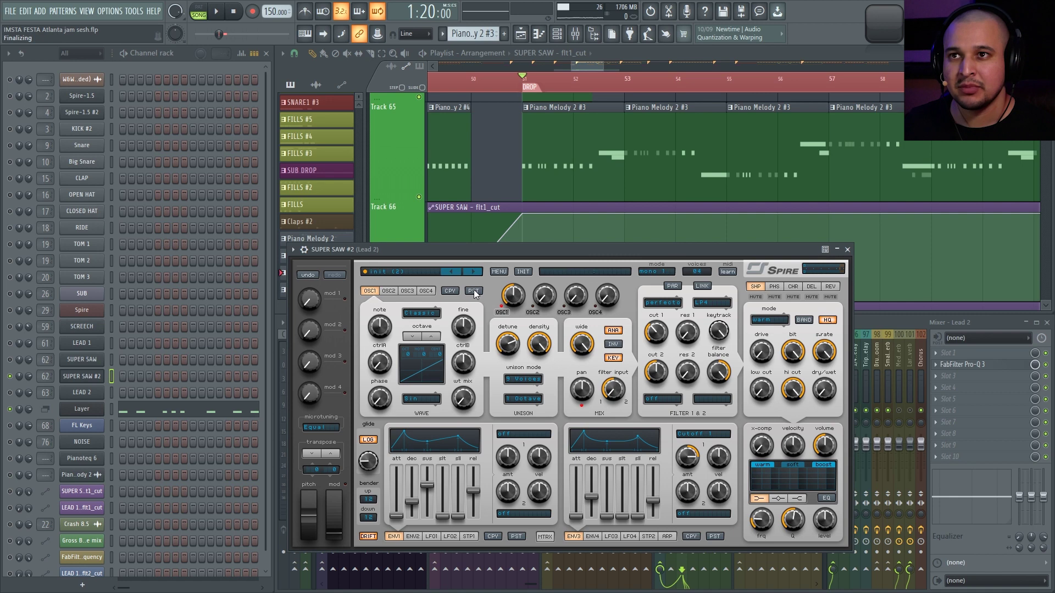
Paste oscillator 1's settings into oscillator 2 and set oscillator 2's fine tuning to 540.
left_click(386, 292)
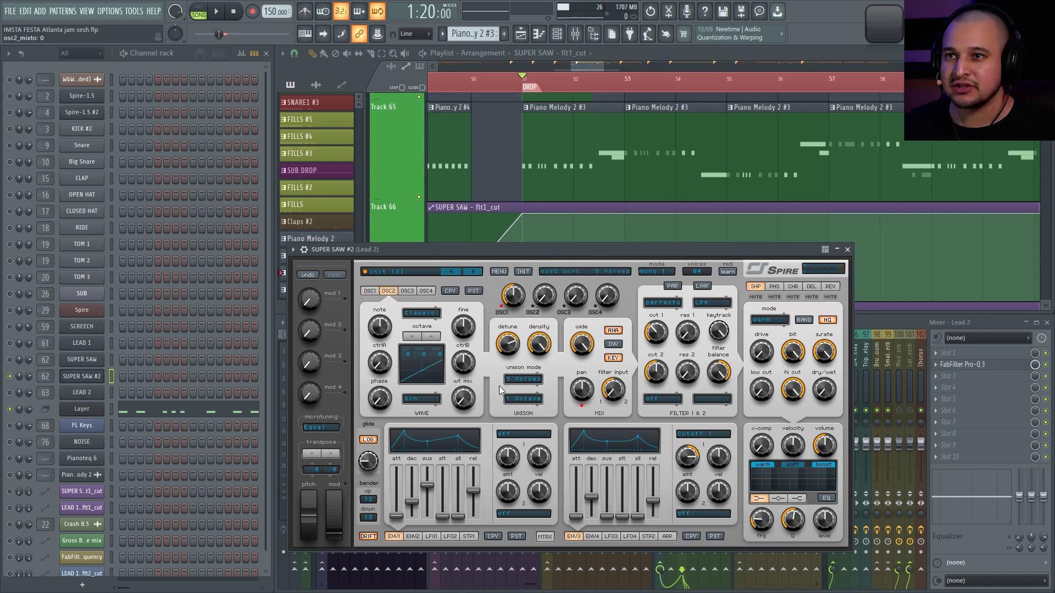
left_click_drag(463, 337, 465, 330)
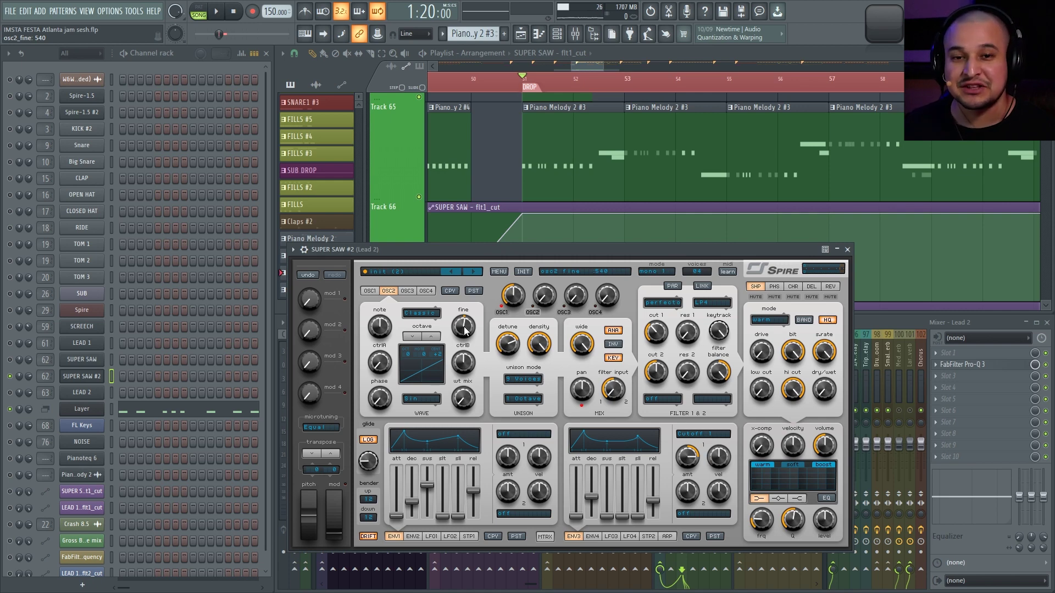
Unmute oscillator 2 and raise its mix level to 500 while the drop plays.
key("space")
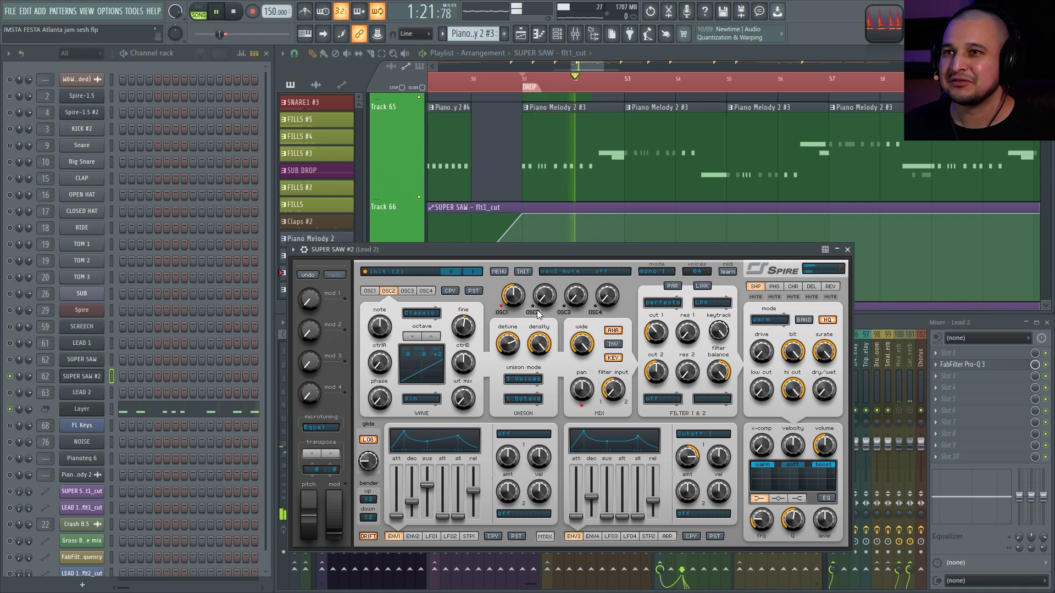
scroll(462, 318, "up", 4)
scroll(462, 318, "up", 1)
key("space")
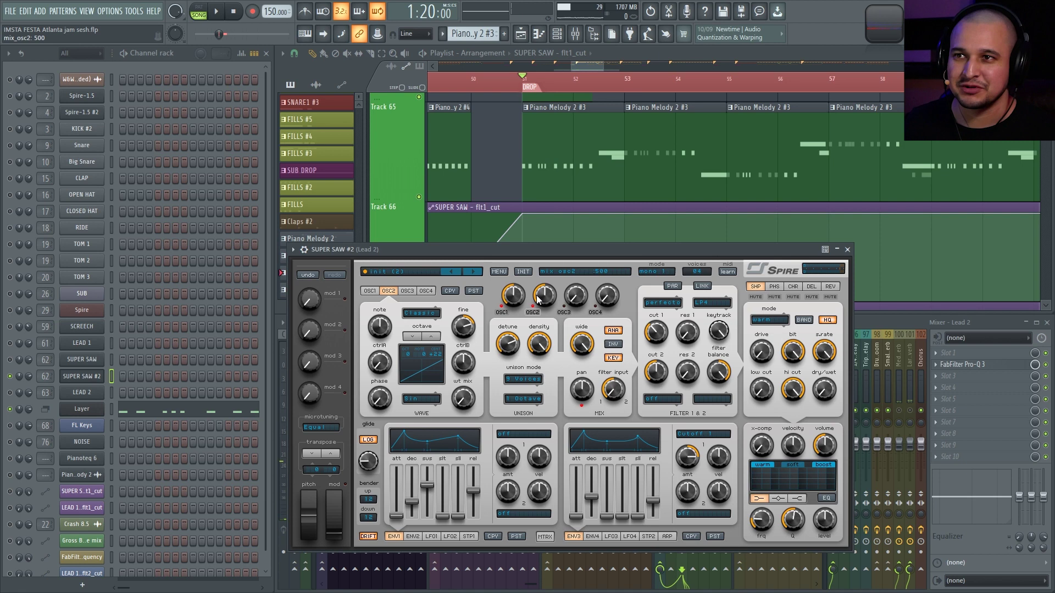
Try oscillator 2's fine tuning at 555 during playback and bring it down to 520.
scroll(463, 328, "down", 4)
key("space")
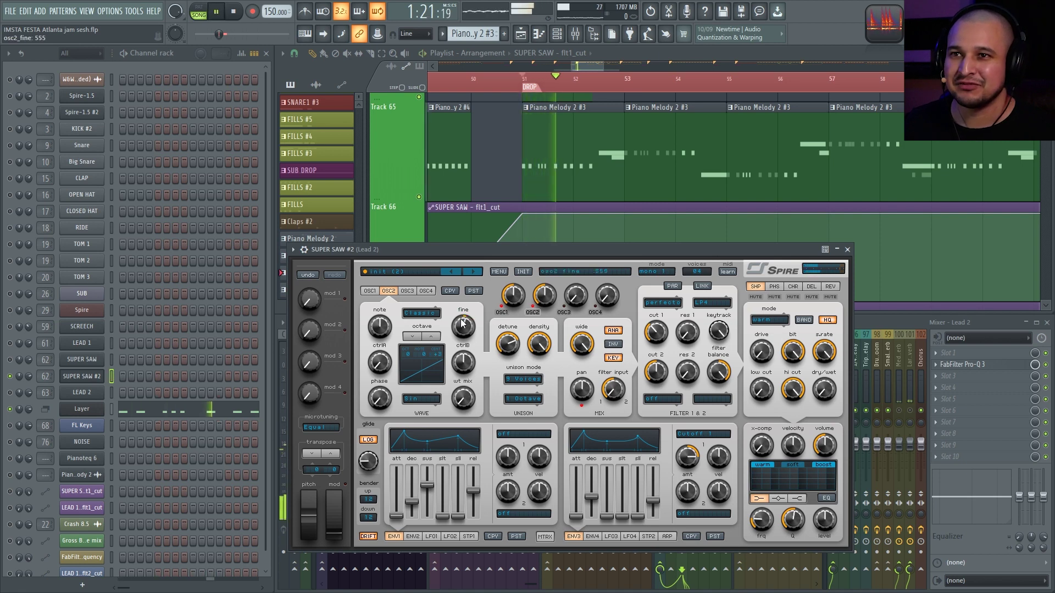
scroll(462, 316, "up", 2)
key("space")
scroll(463, 327, "down", 3)
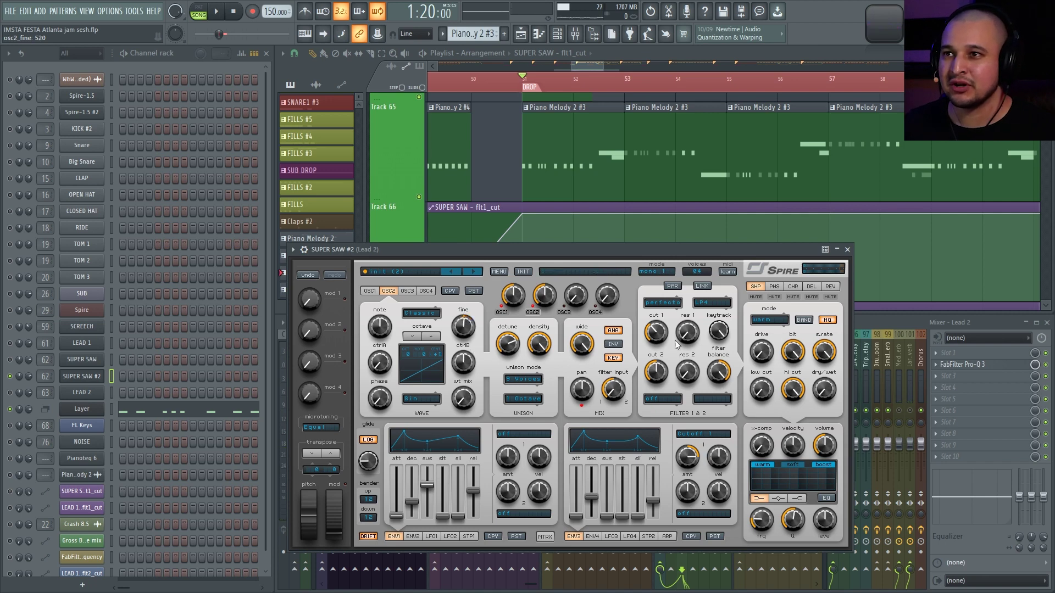
Raise filter 1's cutoff to 1000 while playing the drop.
key("space")
key("space")
key("space")
scroll(656, 333, "up", 5)
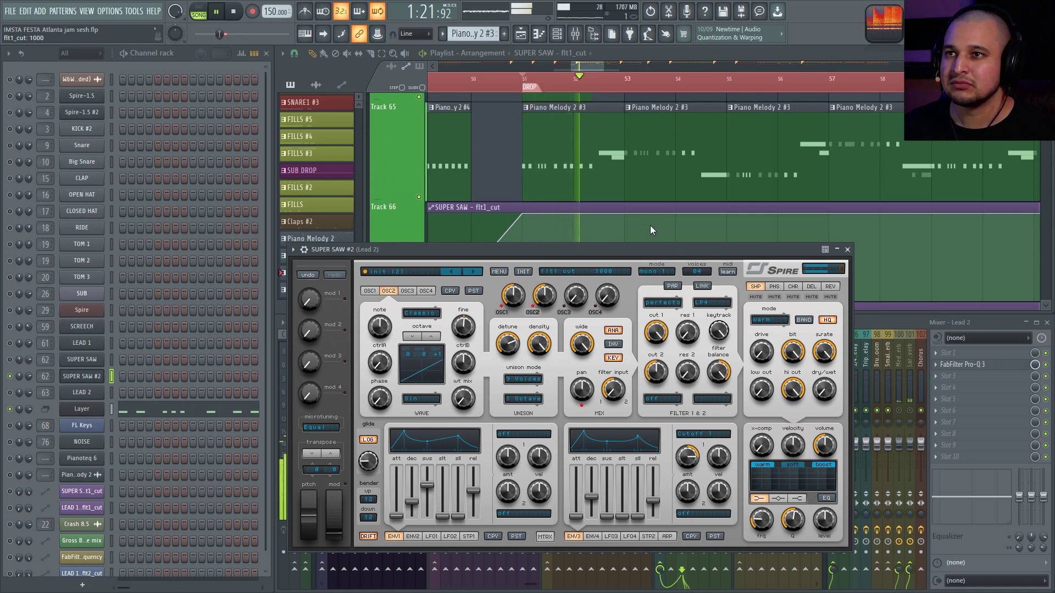
key("space")
Compare the drop with oscillator 2 muted and unmuted.
left_click(533, 312)
key("space")
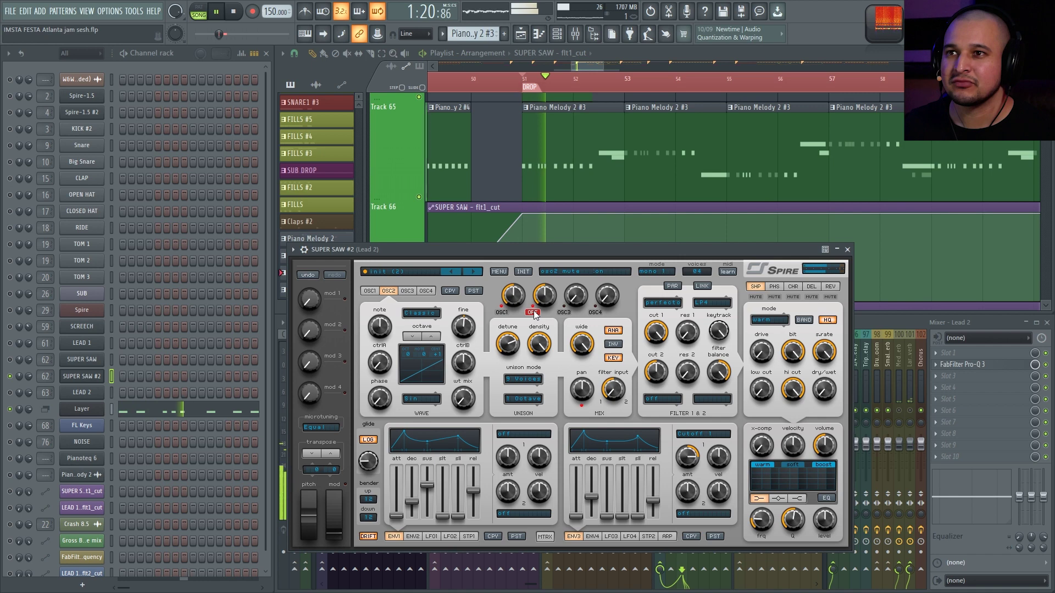
left_click(533, 311)
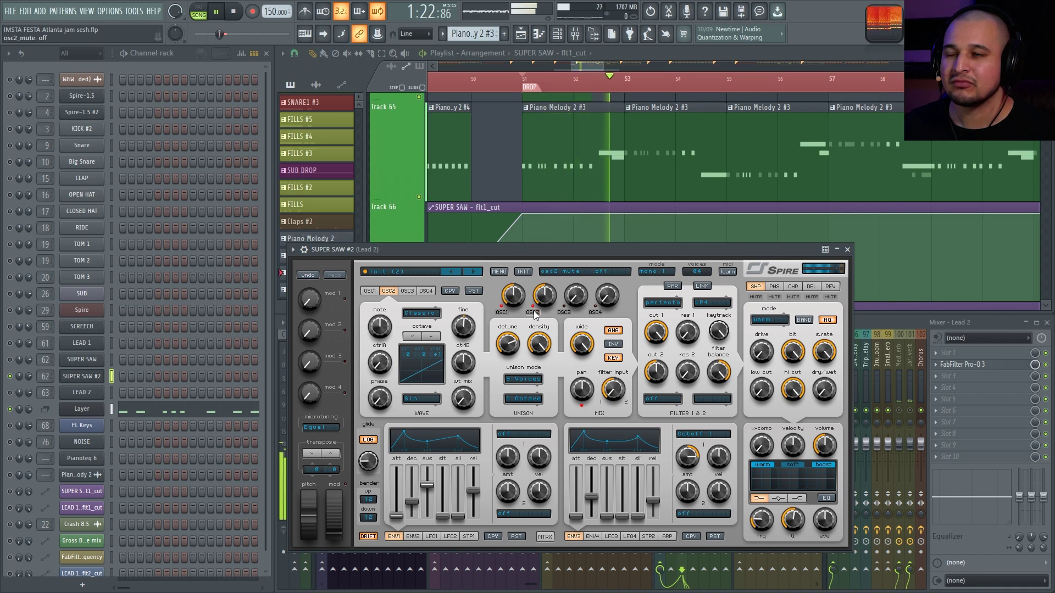
key("space")
Play the drop once more and set envelope 1's release to 264.
key("space")
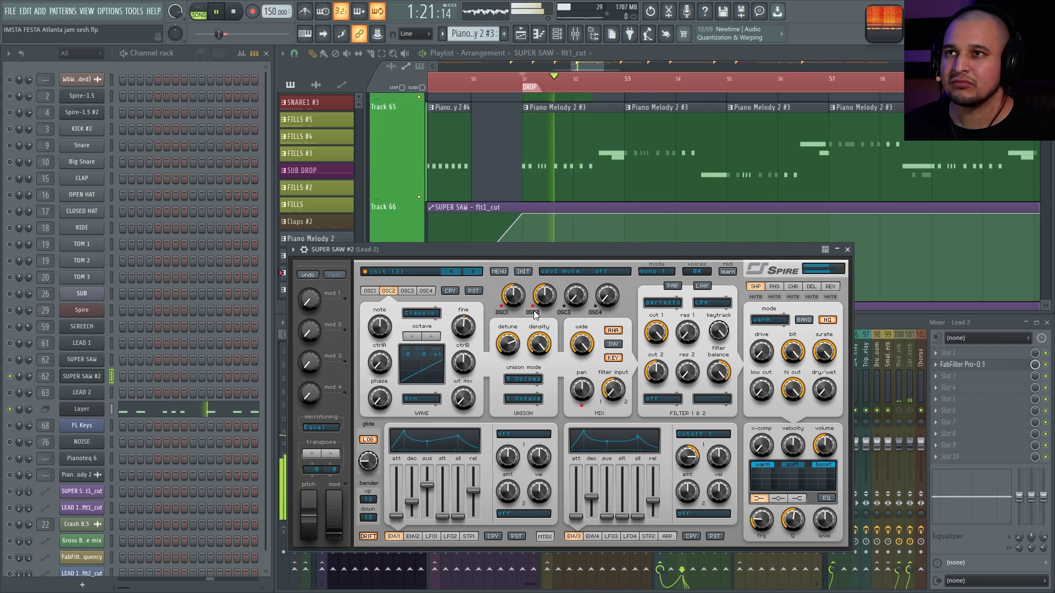
key("space")
left_click_drag(473, 493, 476, 510)
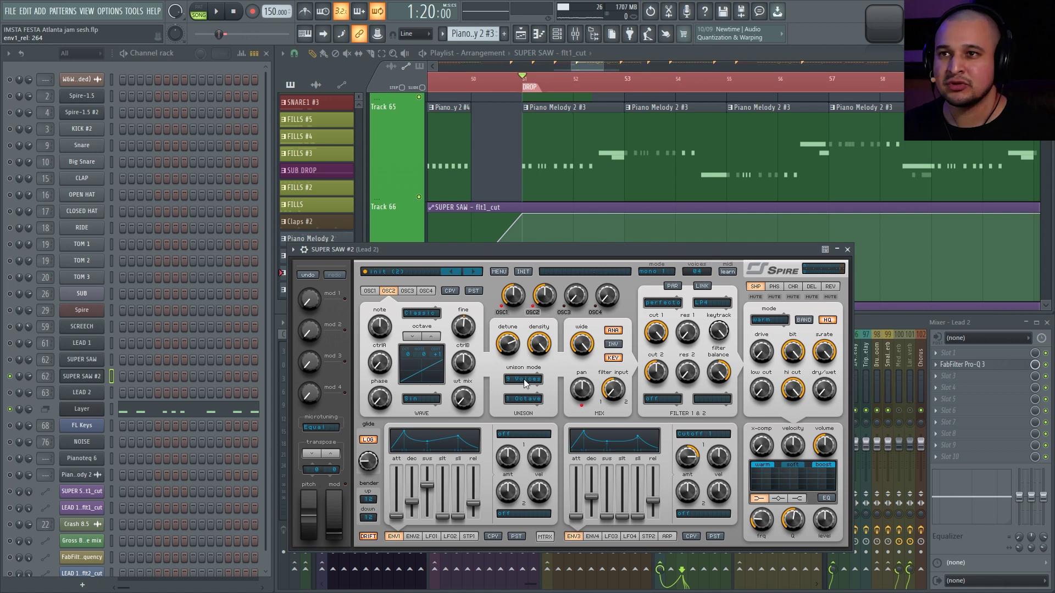
Try a lower unison detune on oscillators 1 and 2, bringing oscillator 2 down to 410.
left_click(370, 293)
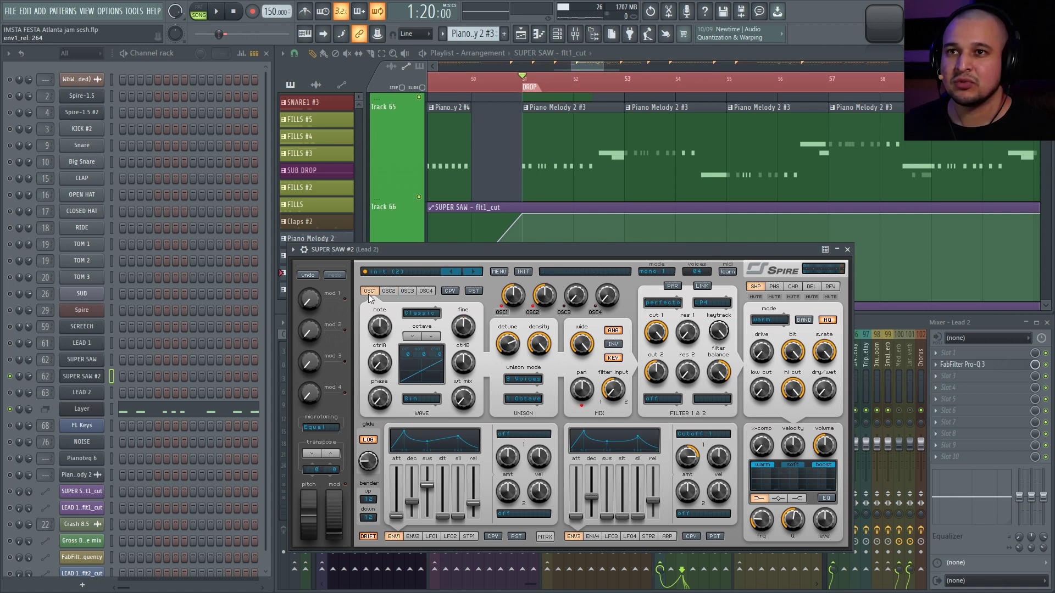
left_click_drag(502, 347, 501, 388)
left_click(388, 290)
left_click_drag(507, 341, 510, 373)
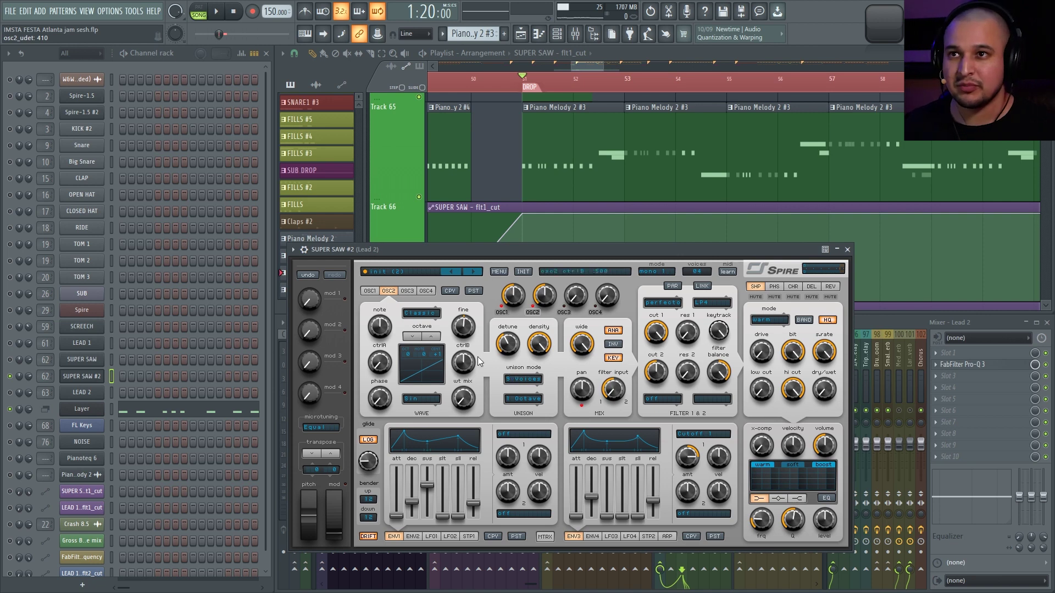
Compare different detune amounts against oscillator 1 and set oscillator 2's unison detune to 645.
left_click_drag(508, 343, 522, 297)
left_click(368, 290)
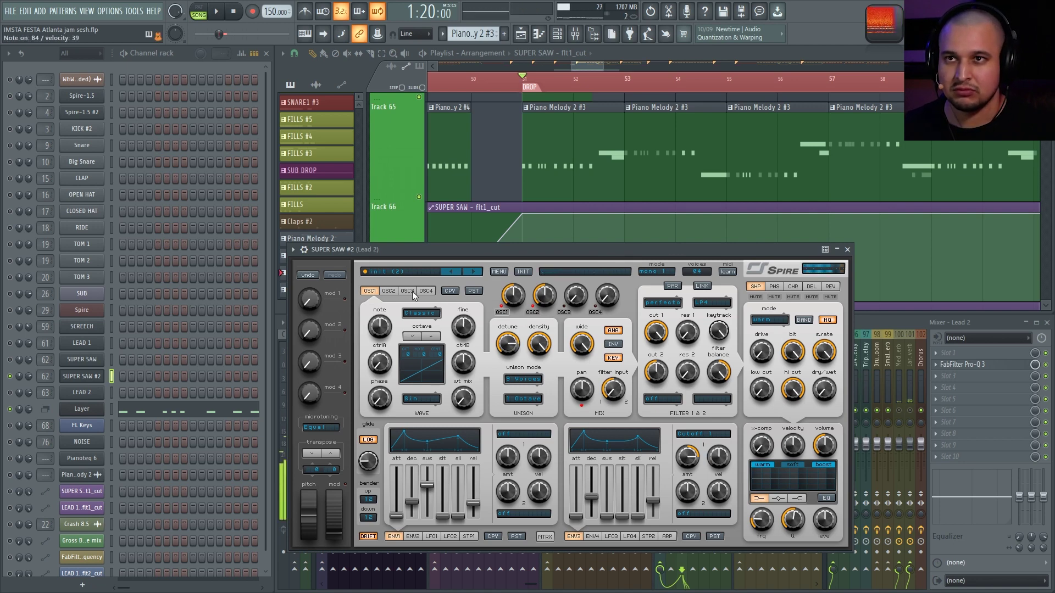
left_click(389, 291)
left_click_drag(508, 347, 510, 331)
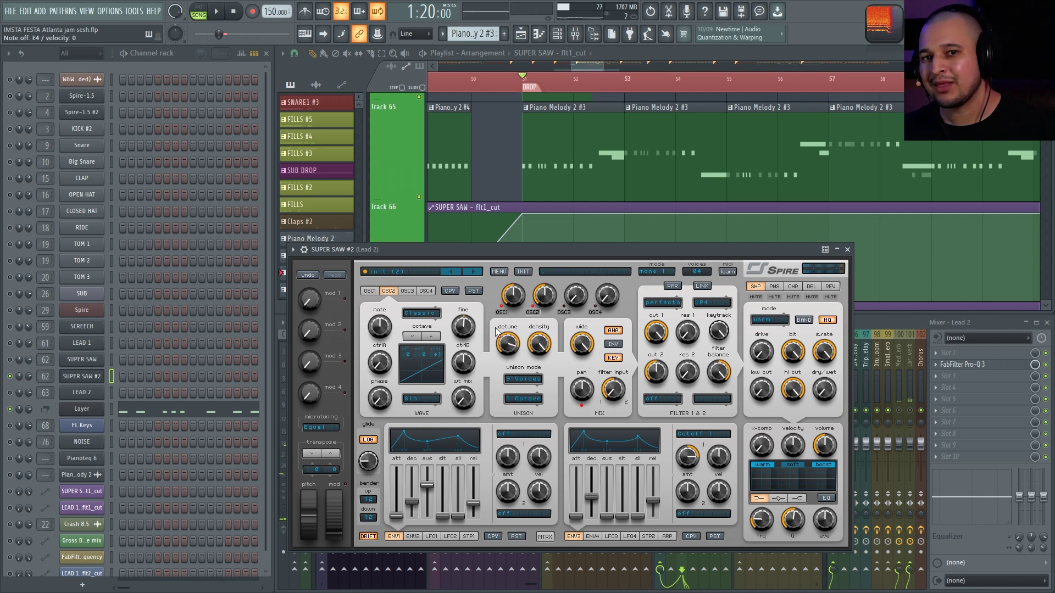
left_click_drag(503, 351, 500, 376)
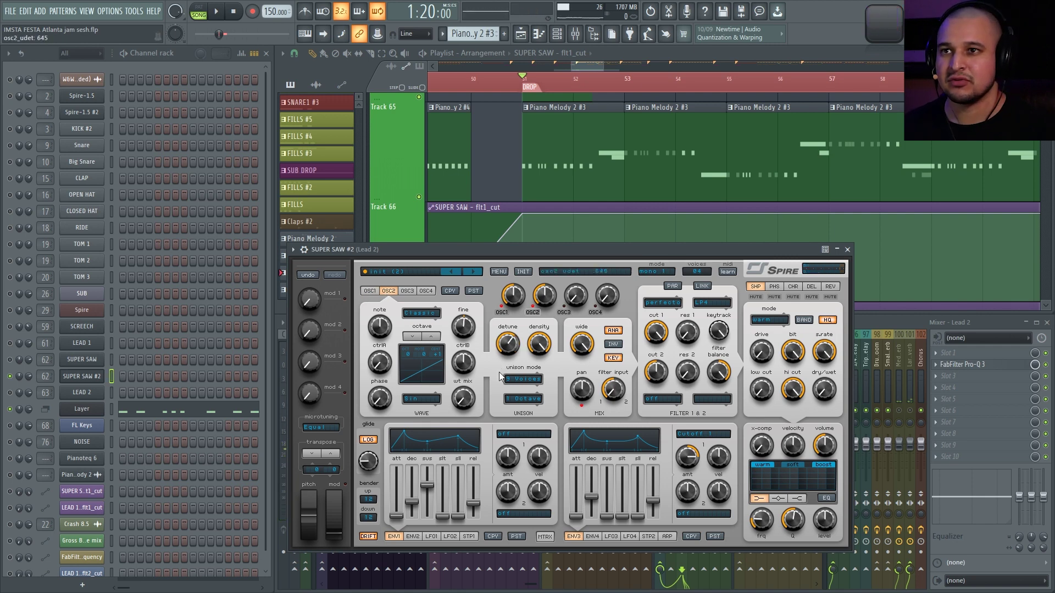
Readjust oscillator 1's unison detune and play the drop to check it.
left_click(369, 291)
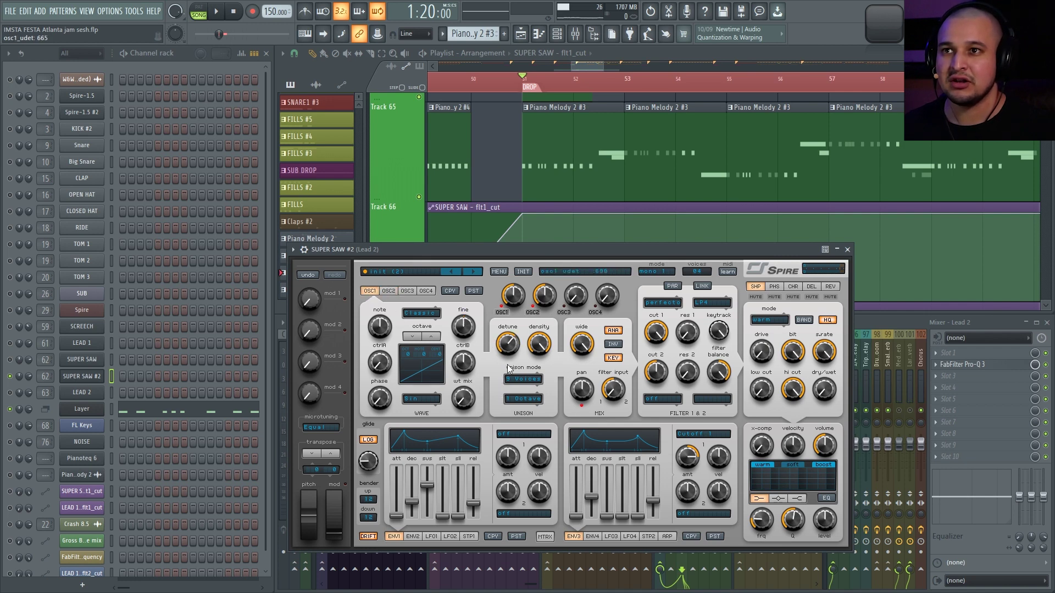
left_click_drag(507, 343, 505, 293)
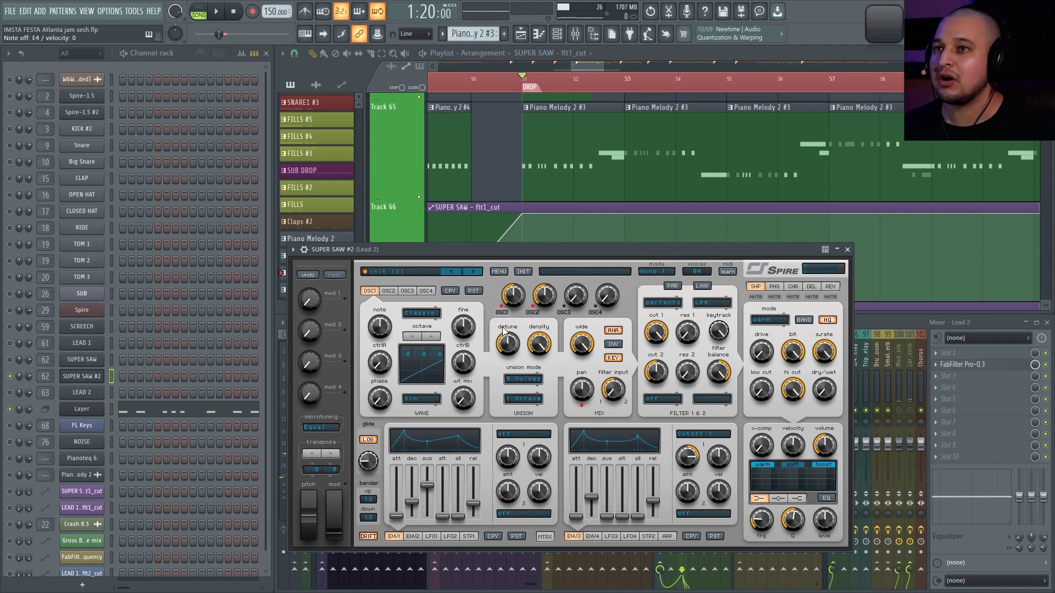
key("space")
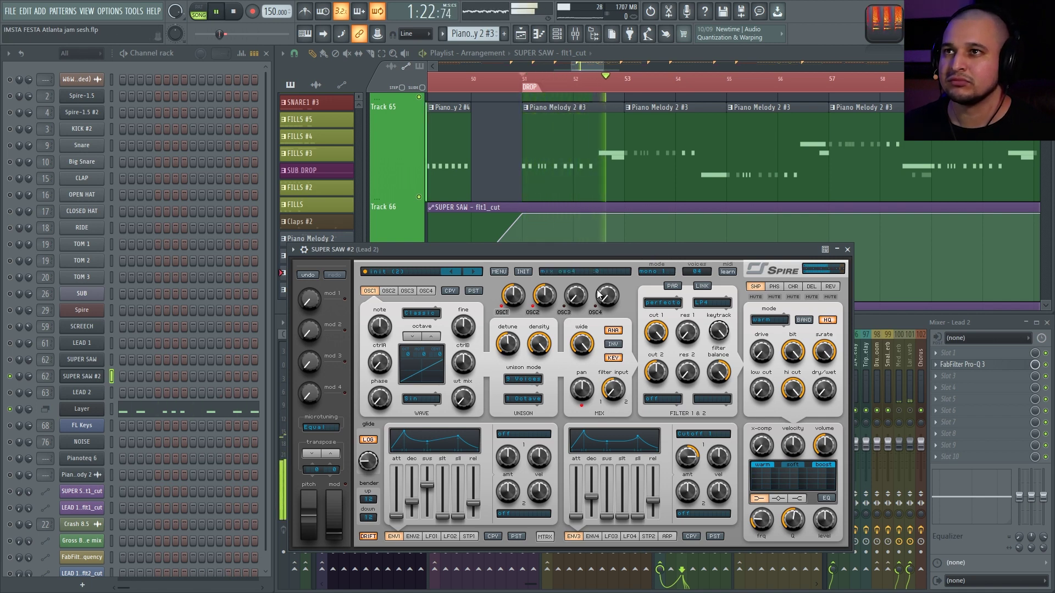
key("space")
Copy oscillator 2's settings into oscillator 3 and set oscillator 3's octave to -1.
left_click(393, 291)
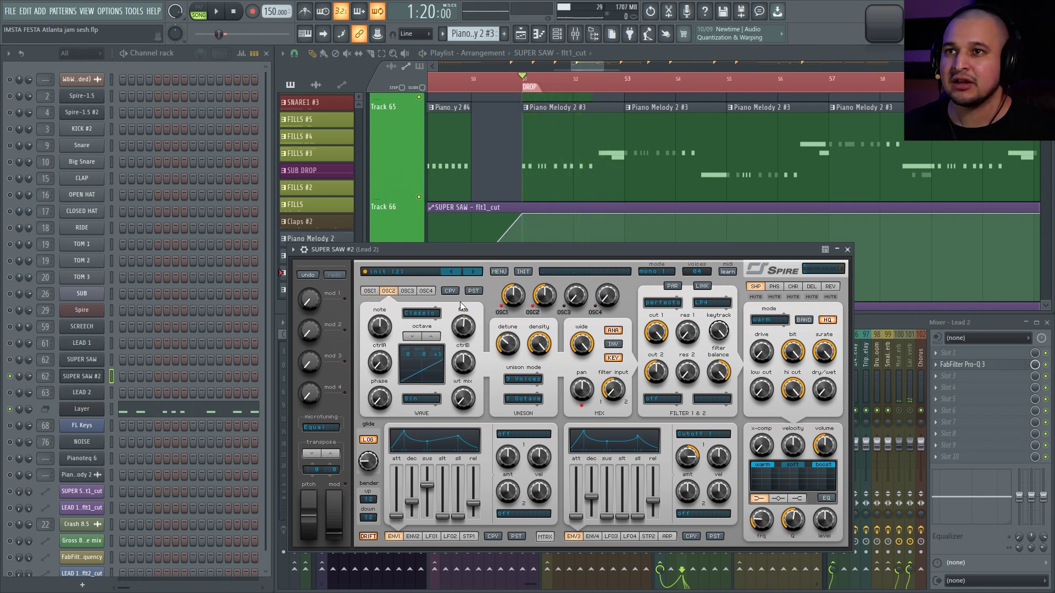
left_click(407, 292)
left_click(474, 291)
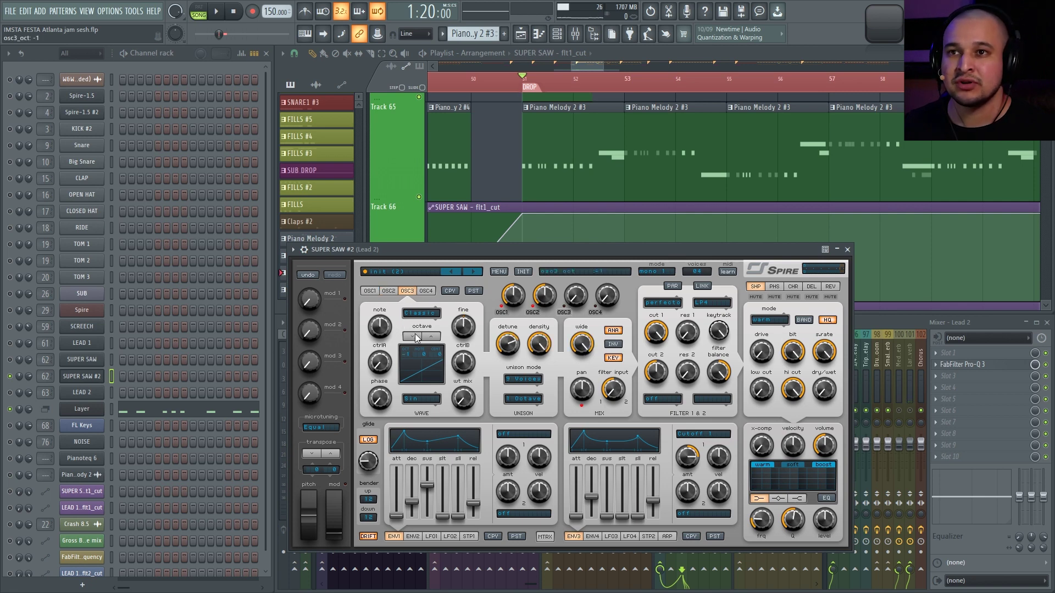
Raise oscillator 3's mix level to 365 while playing the drop.
key("space")
left_click_drag(576, 296, 577, 259)
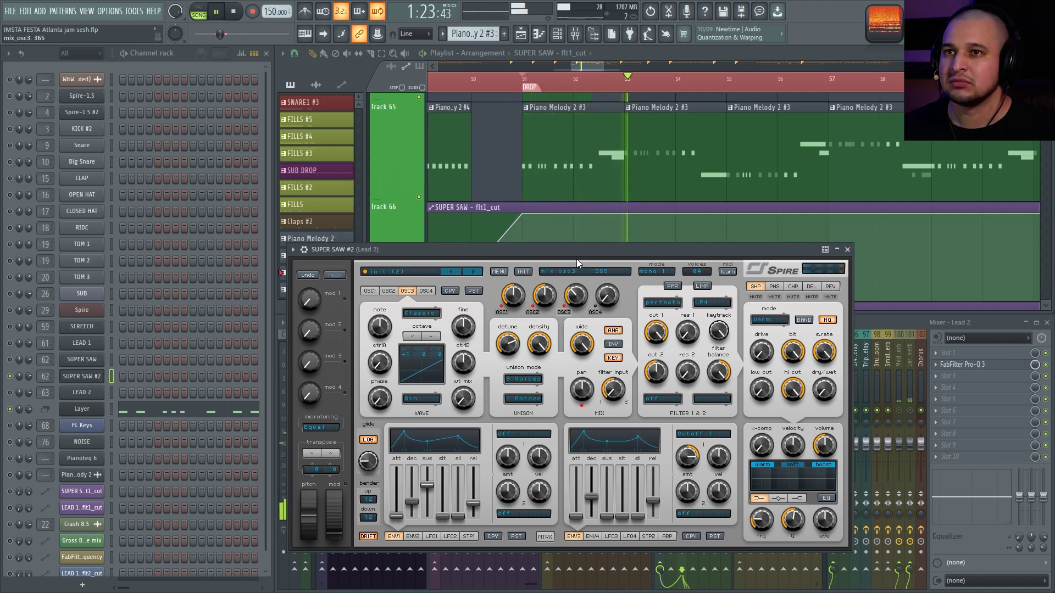
key("space")
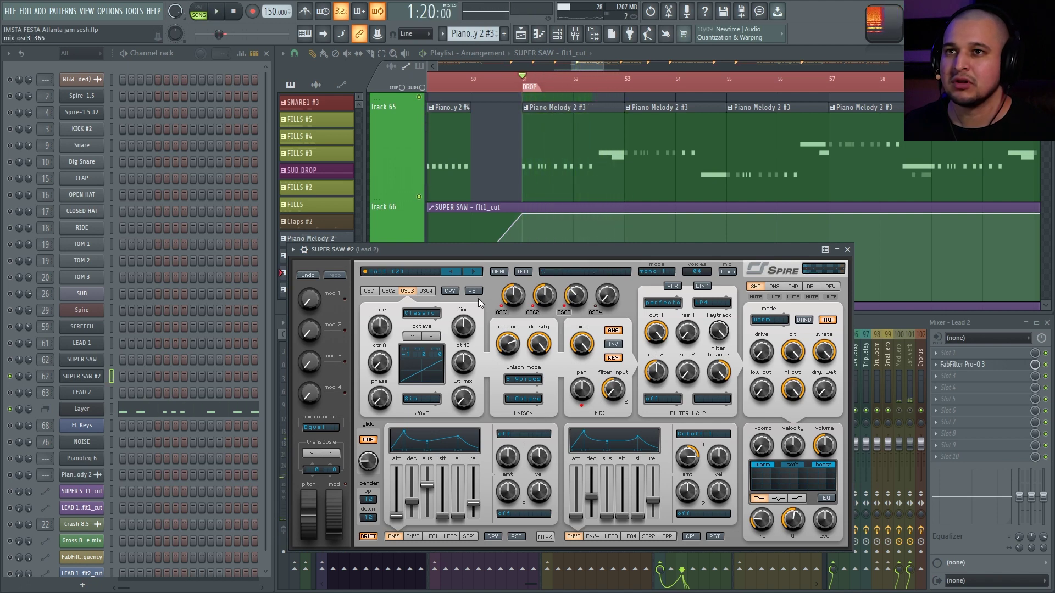
Paste the copied oscillator settings into oscillator 4, bring its mix level to 240 and raise its octave by one.
left_click(431, 291)
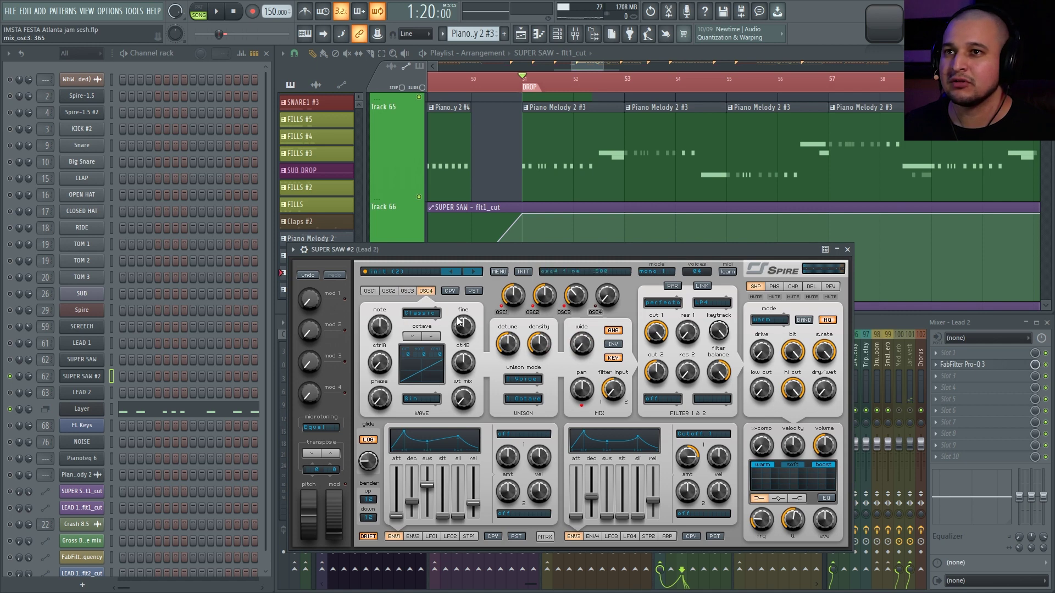
left_click(469, 292)
left_click_drag(612, 304, 609, 294)
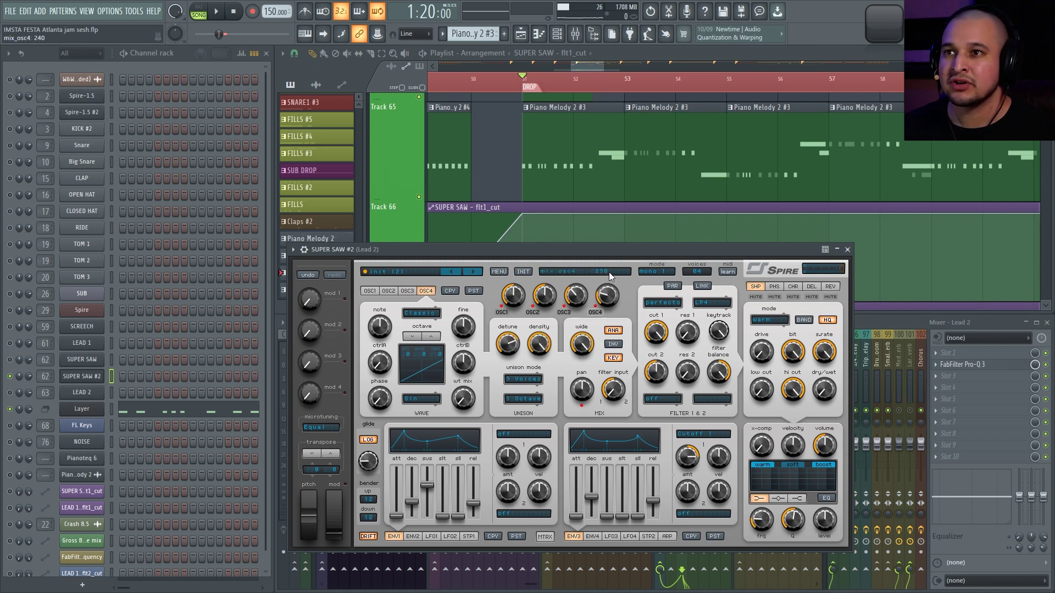
left_click(431, 336)
Play the drop while fine-tuning oscillator 4's mix level and setting its unison detune to 745.
key("space")
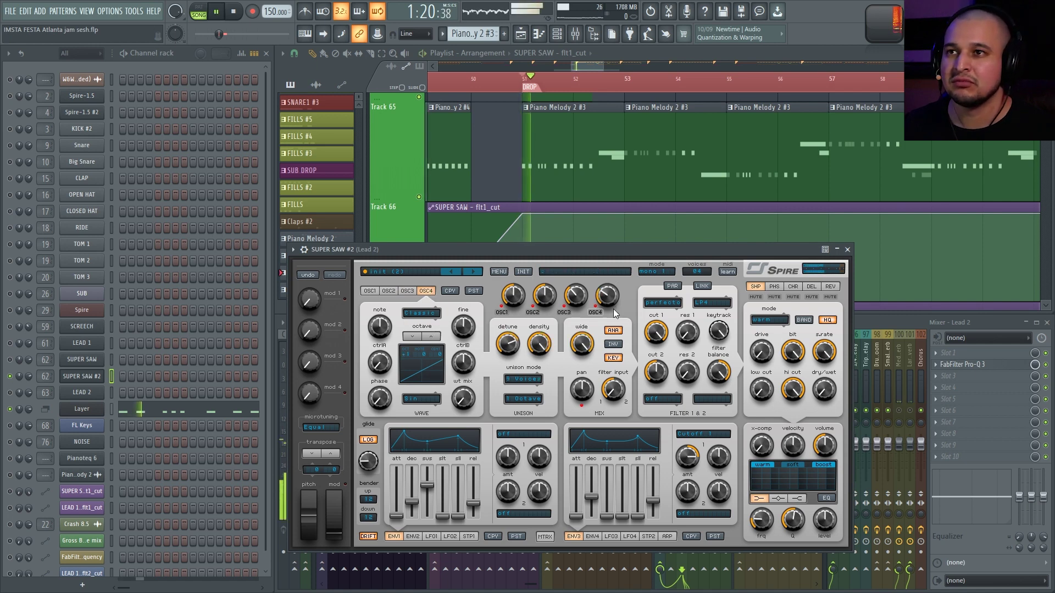
left_click_drag(608, 294, 609, 290)
scroll(608, 291, "down", 3)
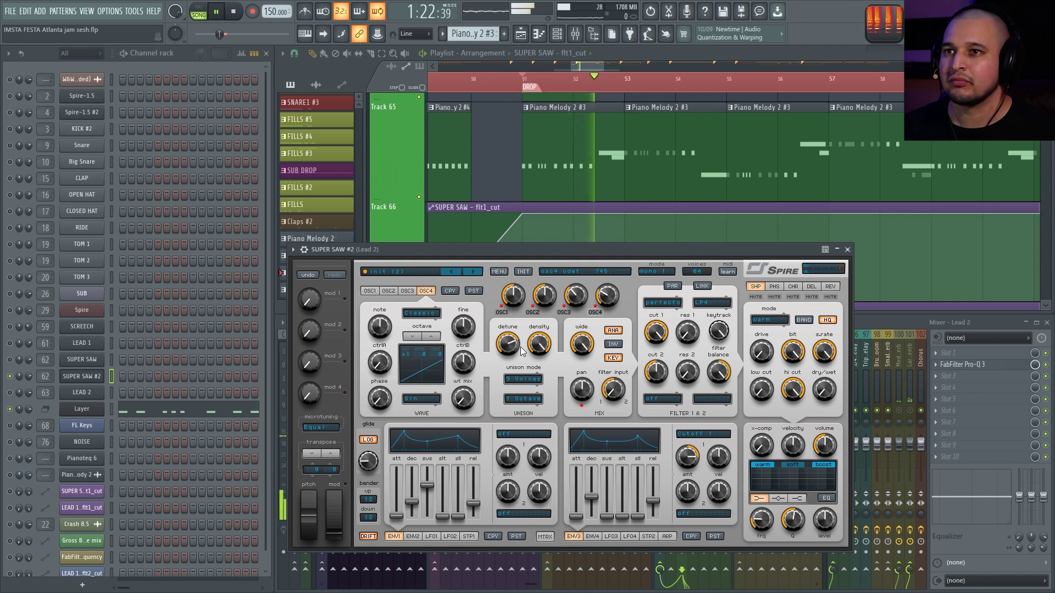
Set oscillator 3's unison mode to 8 Voices and lower its unison density to about 280.
left_click(407, 291)
key("space")
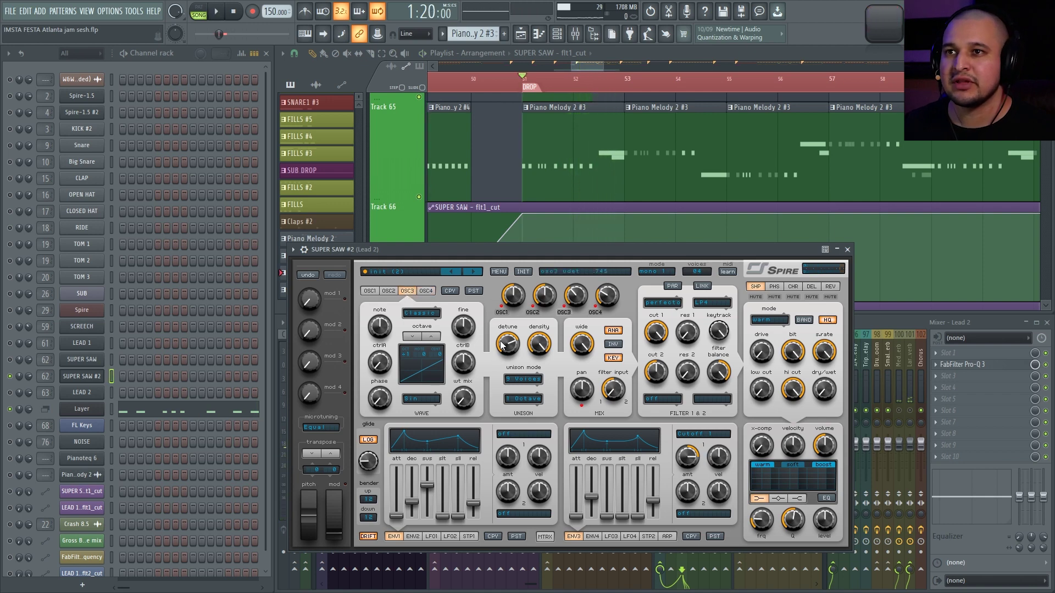
left_click(521, 378)
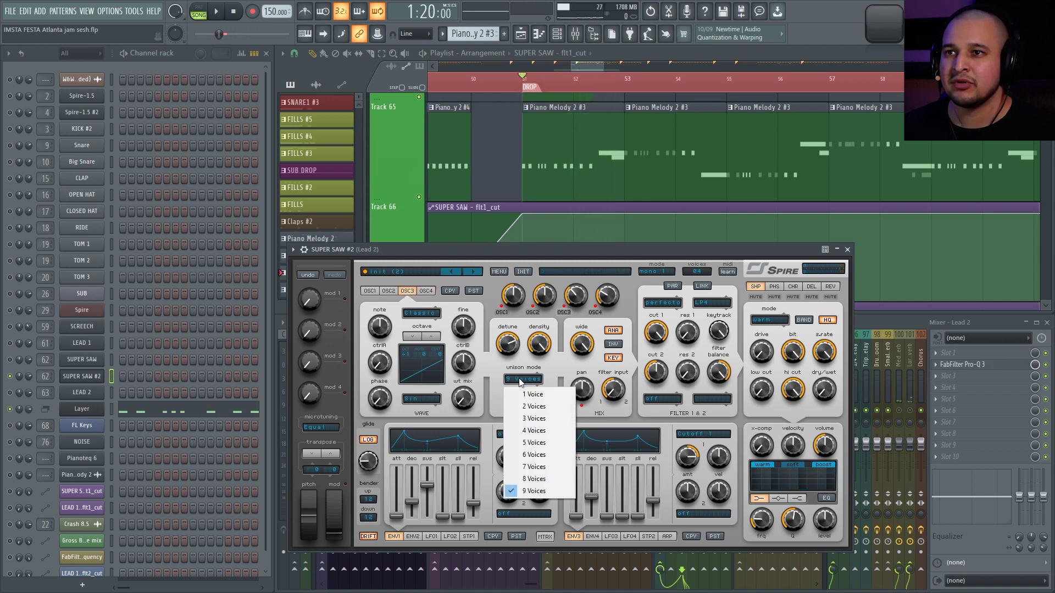
left_click(540, 481)
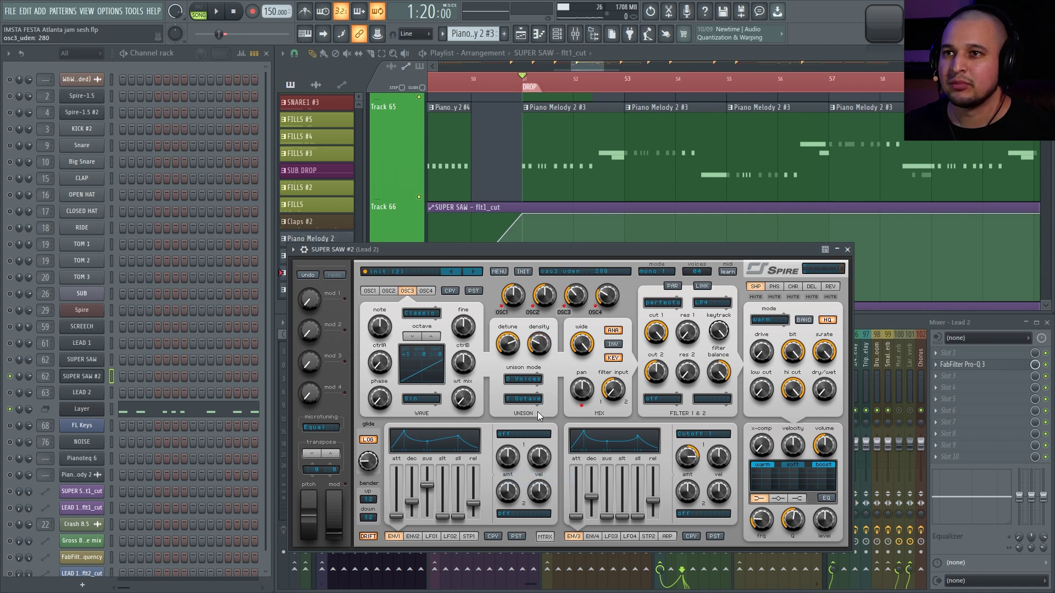
scroll(507, 343, "up", 5)
Play the drop and set oscillator 3's unison detune to 615.
key("space")
scroll(517, 355, "up", 4)
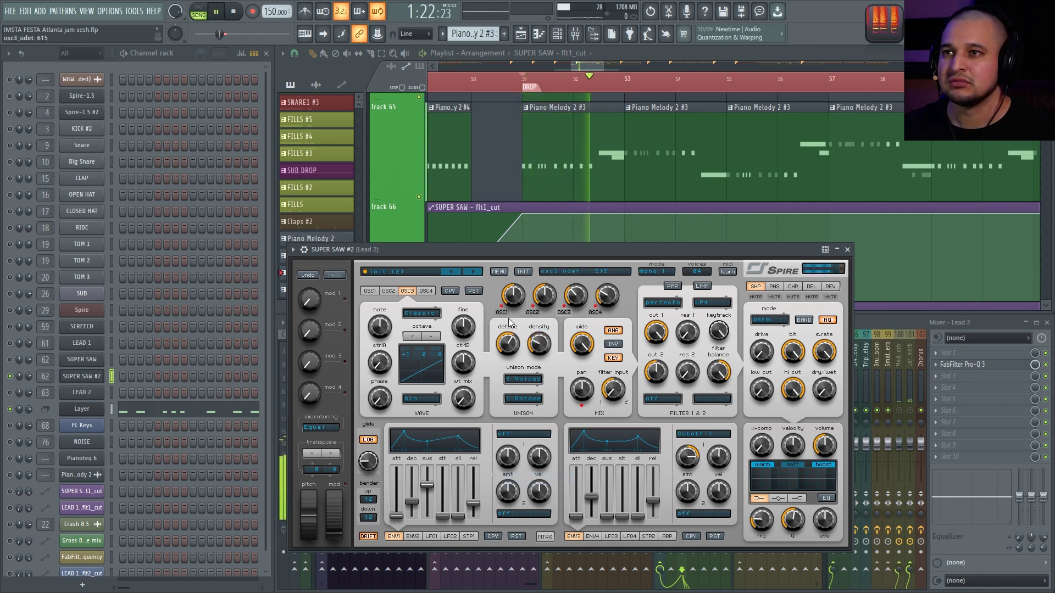
key("space")
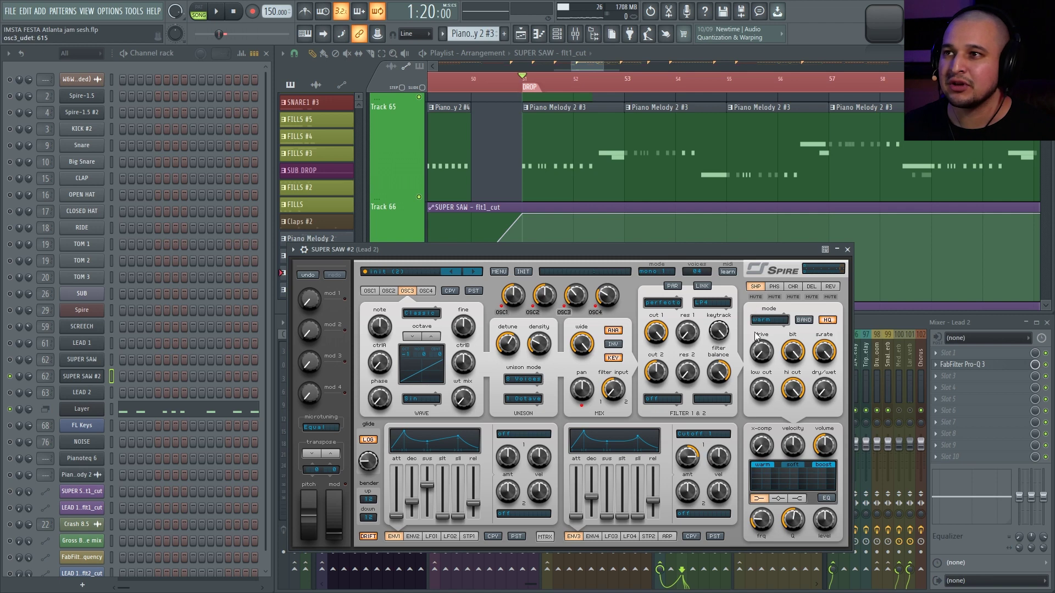
Try the shaper effect on the drop with some drive and a dry/wet of 280.
key("space")
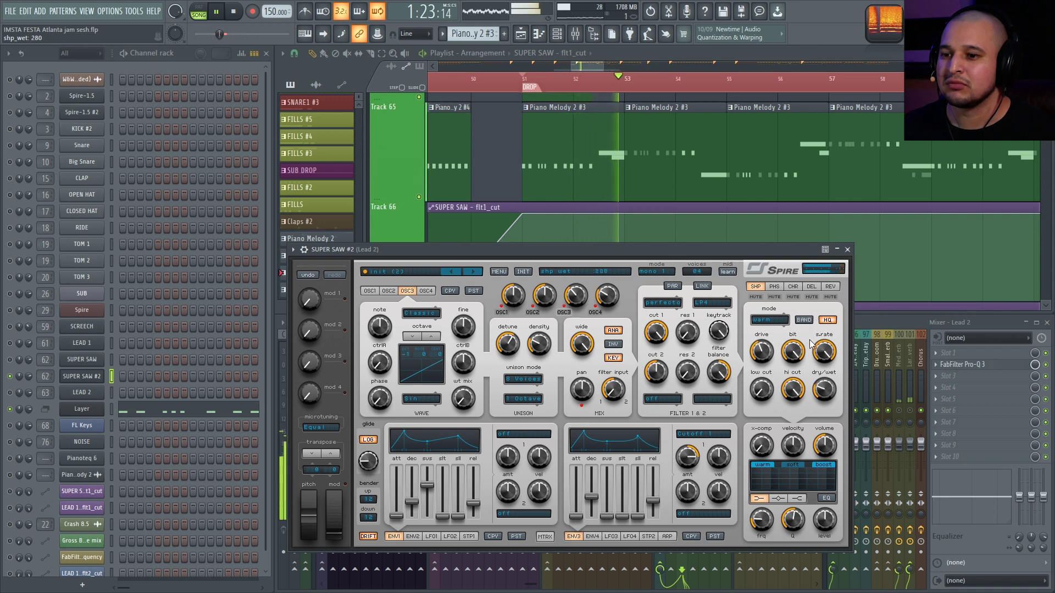
key("space")
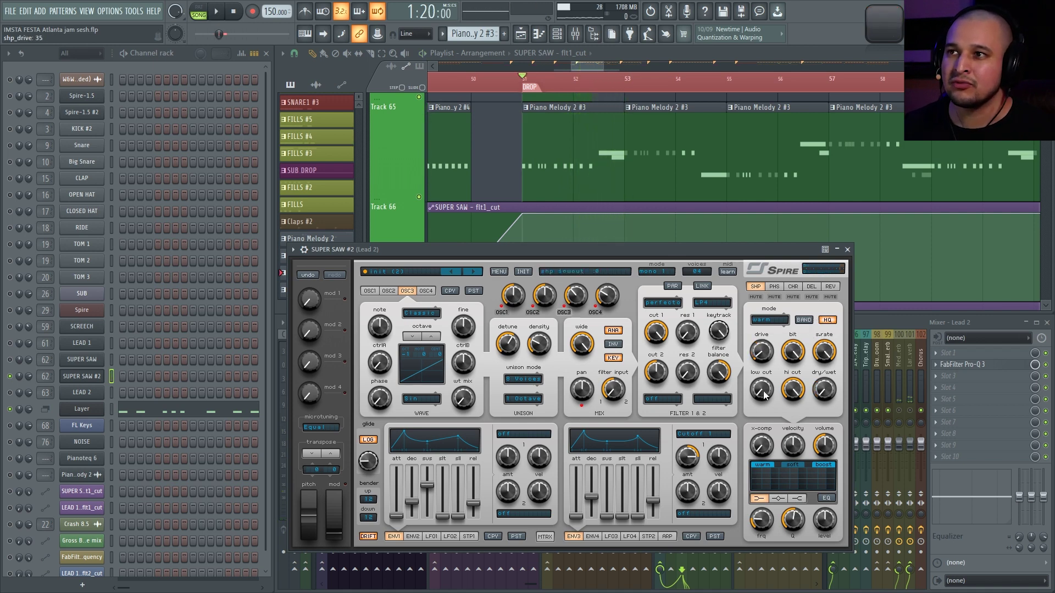
Try the phaser effect on the drop, sweeping its frequency to 430 and back down to 100 and reducing its dry/wet.
left_click(774, 286)
key("space")
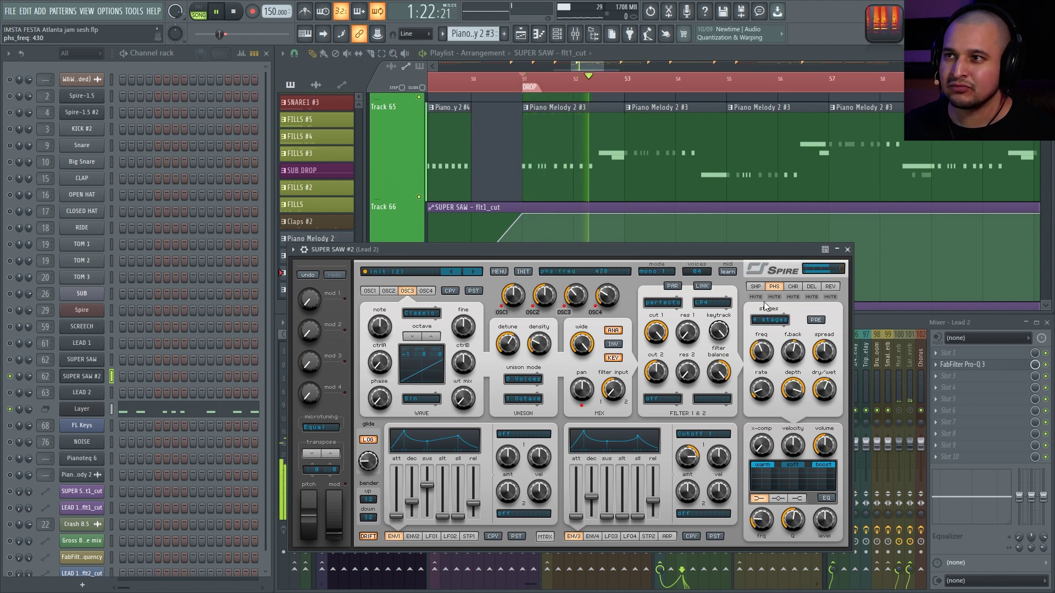
key("space")
left_click_drag(824, 389, 822, 401)
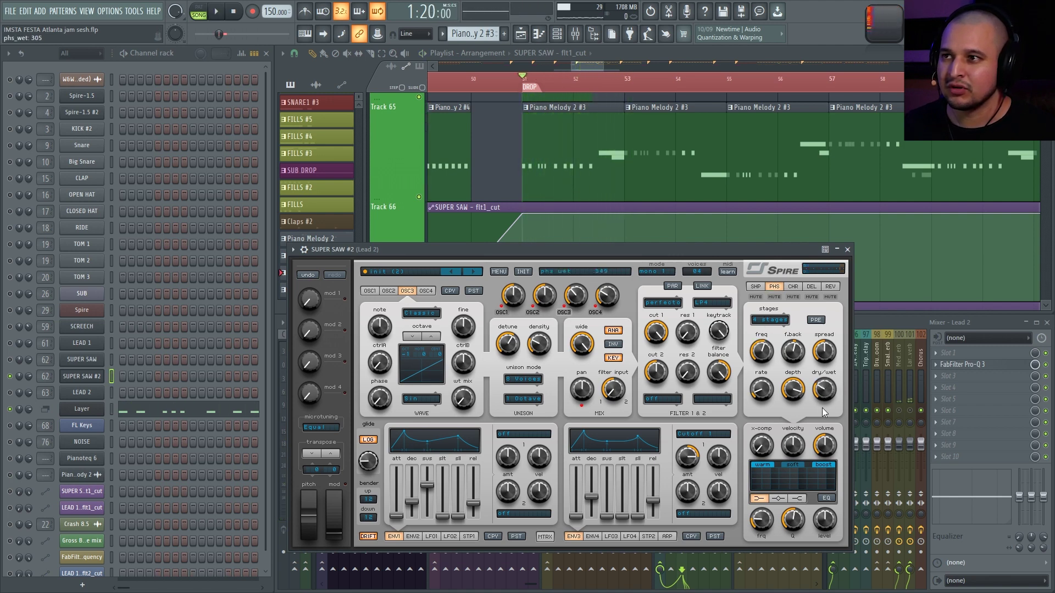
left_click_drag(757, 364, 753, 404)
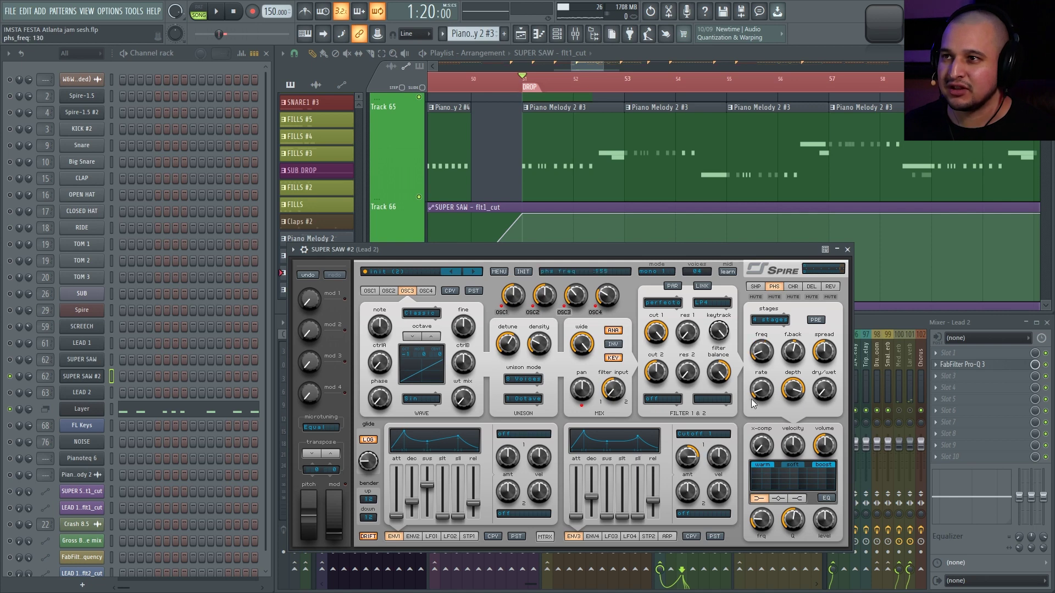
Keep the chorus effect in J8 mode and raise its dry/wet to 1000 while playing the drop.
left_click(796, 287)
left_click(797, 327)
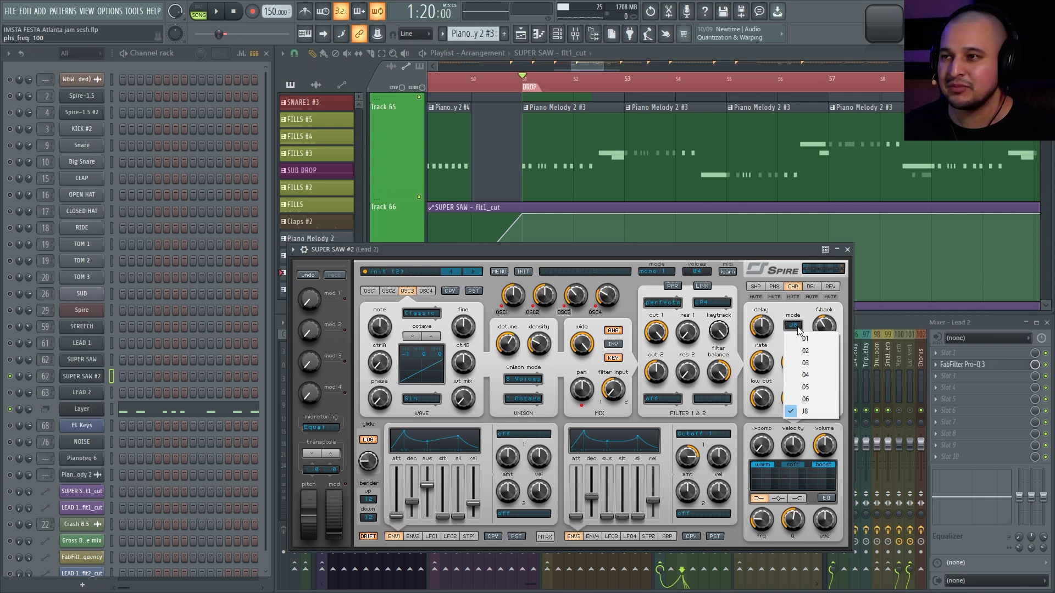
left_click(805, 307)
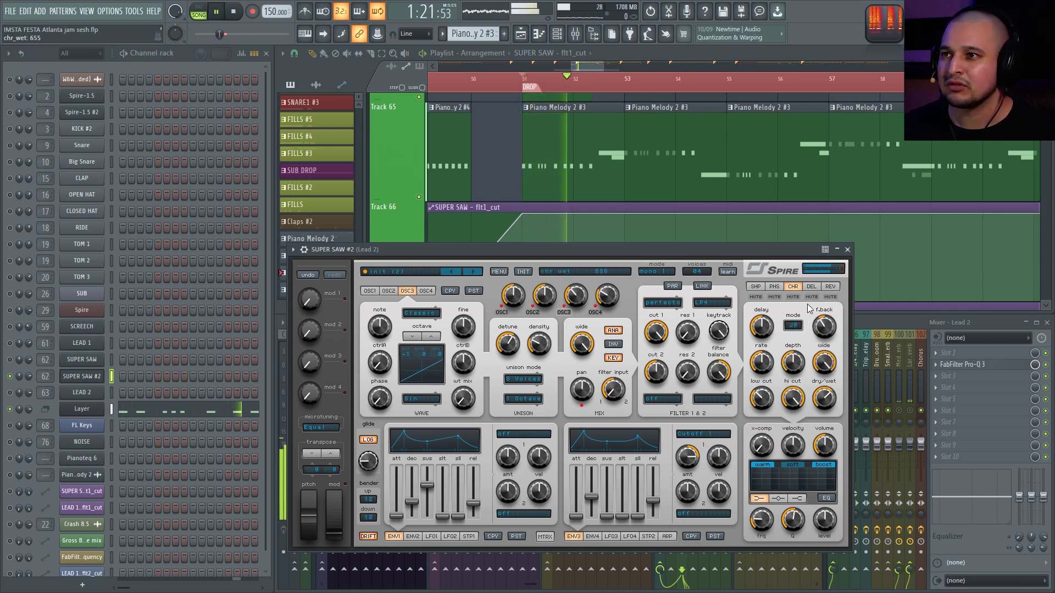
key("space")
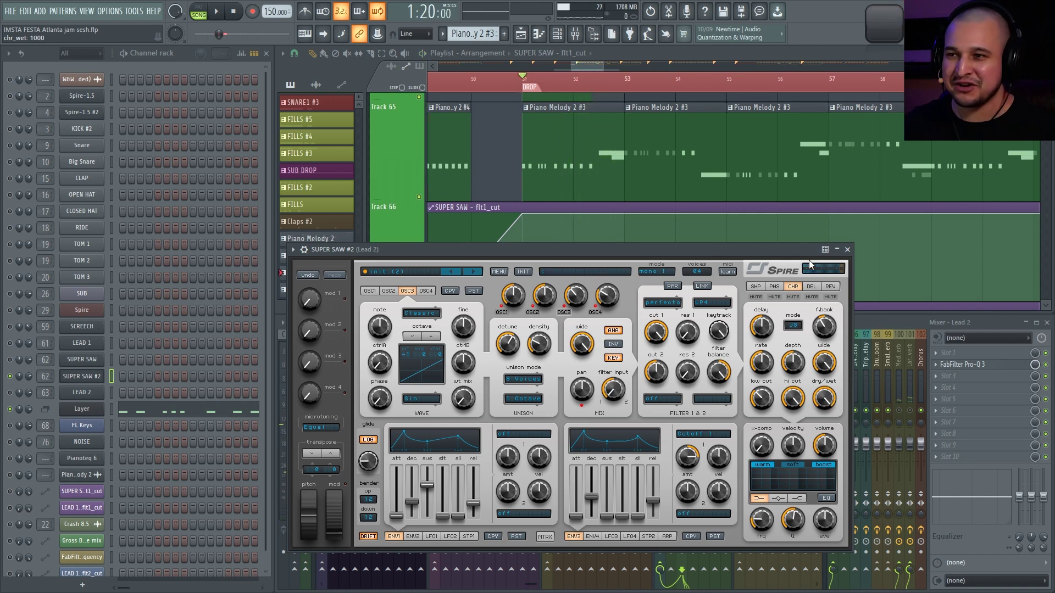
Replay the drop with the strong chorus and bring the chorus dry/wet down to 0.
key("space")
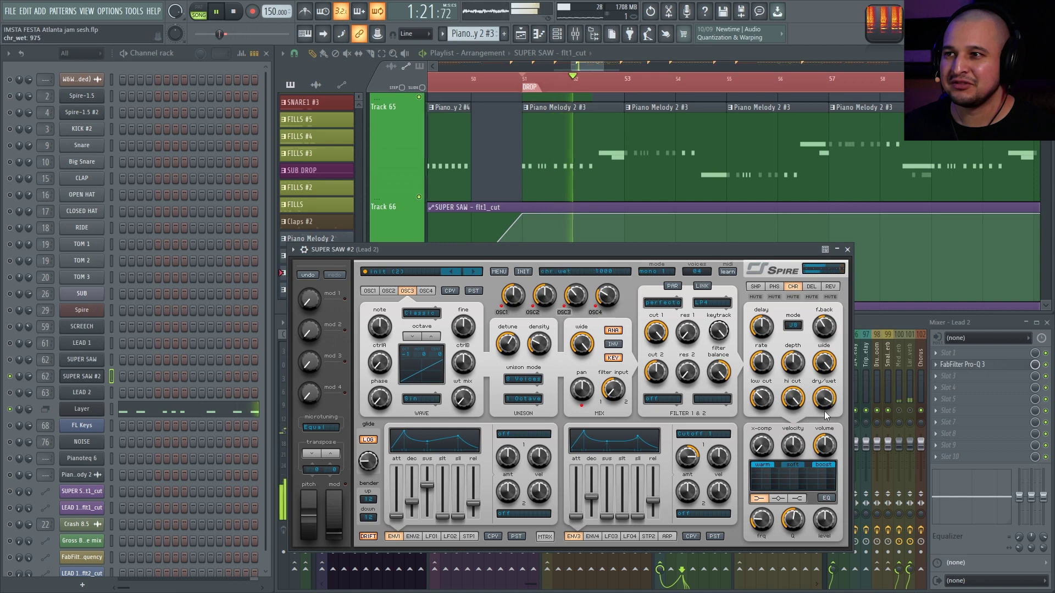
left_click_drag(824, 410, 824, 400)
key("space")
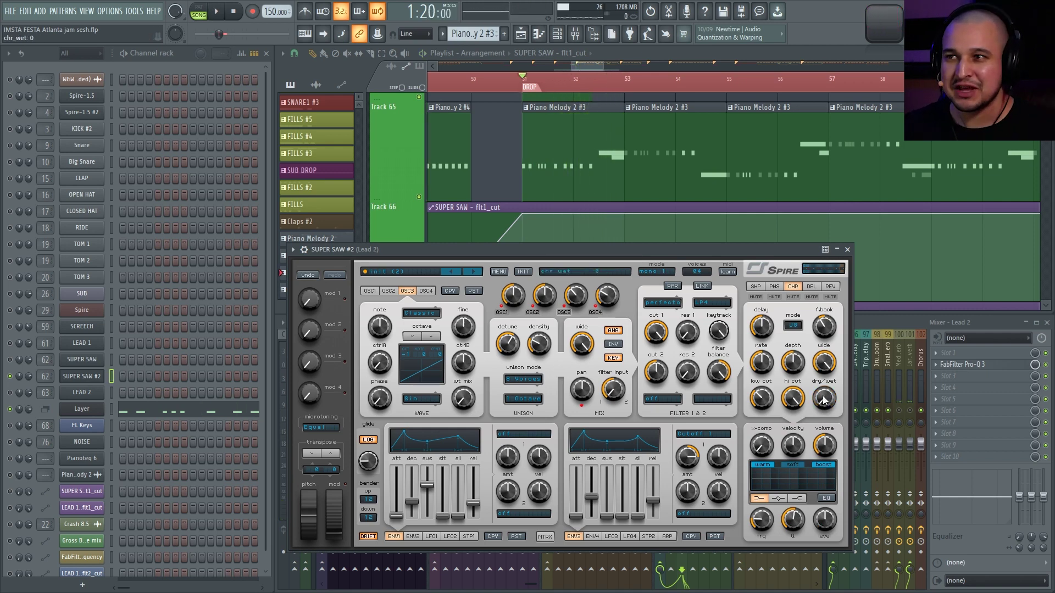
Try the chorus dry/wet at 330 and 440 while replaying the drop.
left_click_drag(831, 396, 823, 352)
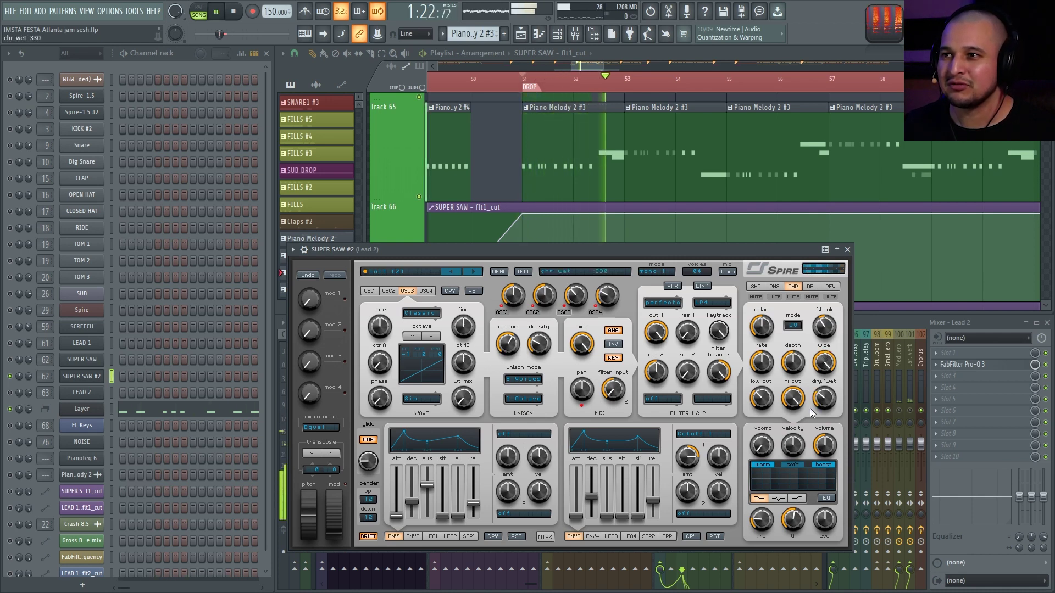
key("space")
key("space")
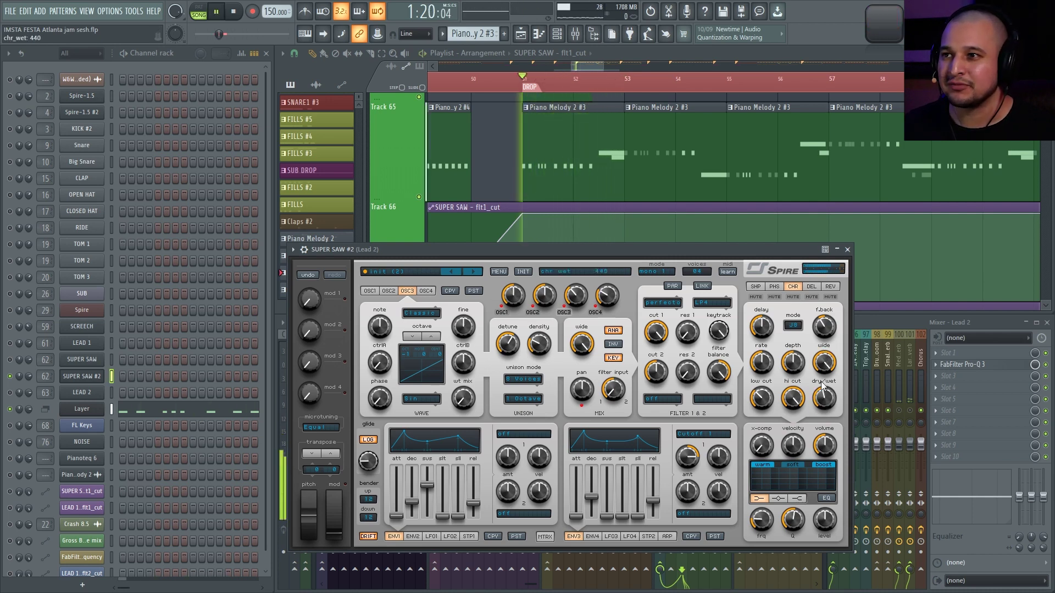
Adjust the chorus depth and lower its dry/wet to 85 during playback.
left_click_drag(793, 363, 795, 338)
left_click_drag(823, 398, 825, 454)
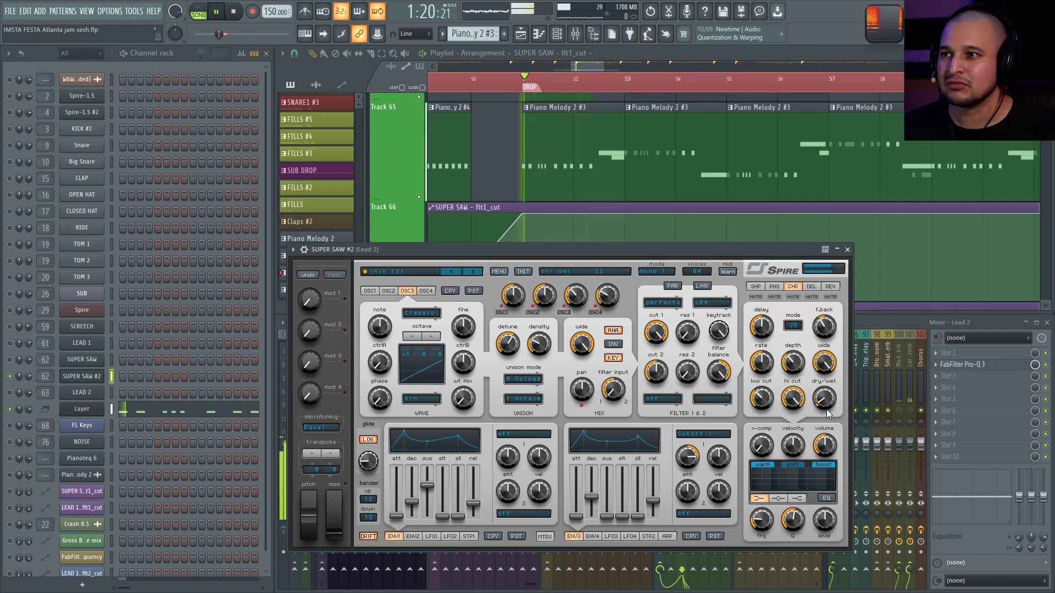
left_click_drag(819, 382, 820, 407)
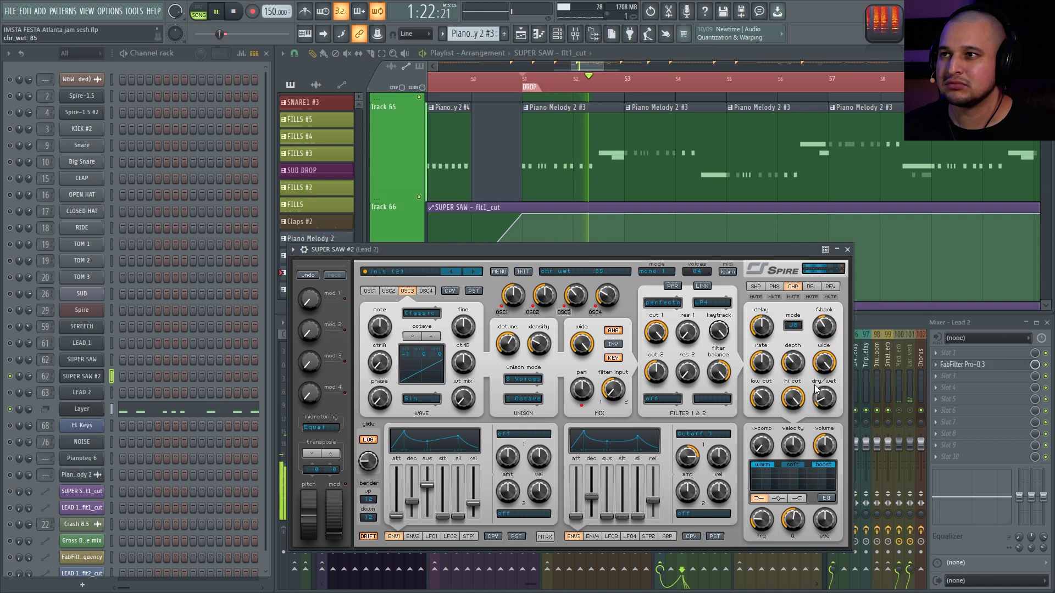
Check the delay settings, raise the SUPER SAW #2 reverb dry/wet and set its decay to 581 while replaying the drop.
key("space")
left_click(810, 288)
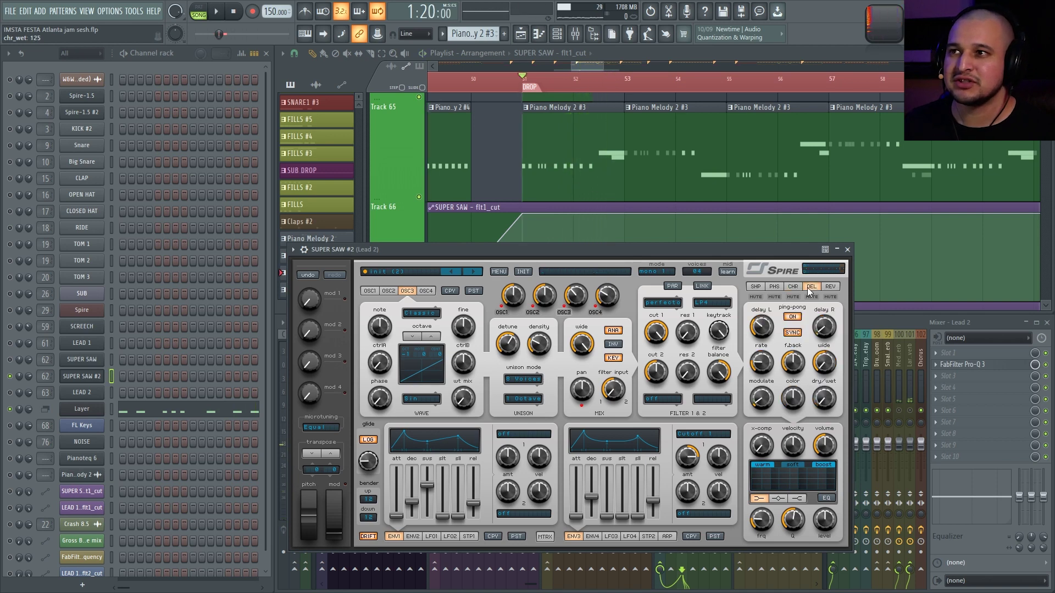
key("space")
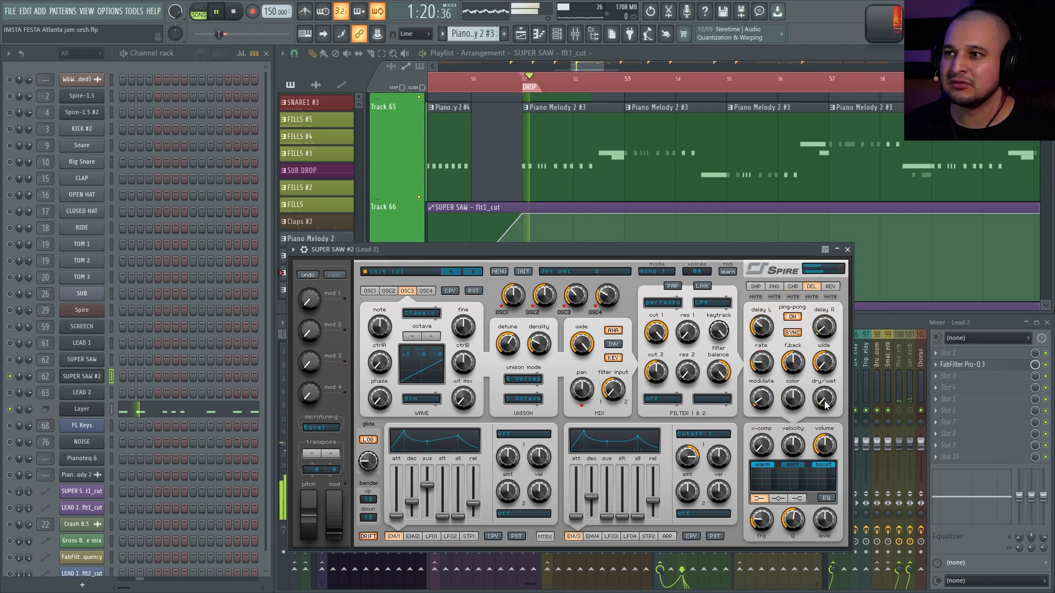
left_click(830, 287)
left_click_drag(824, 392, 824, 364)
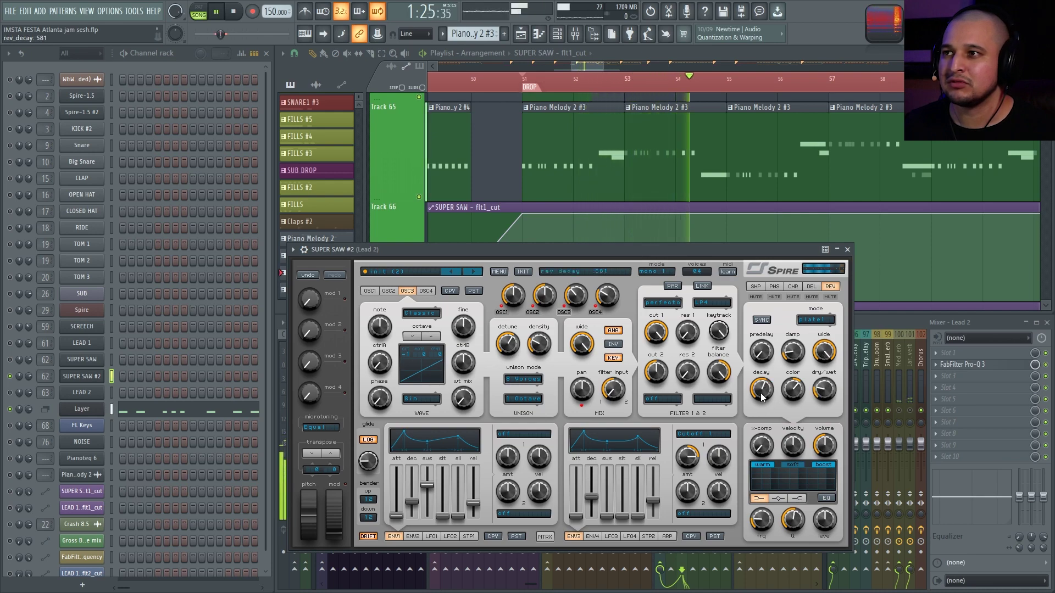
left_click_drag(784, 250, 458, 258)
key("space")
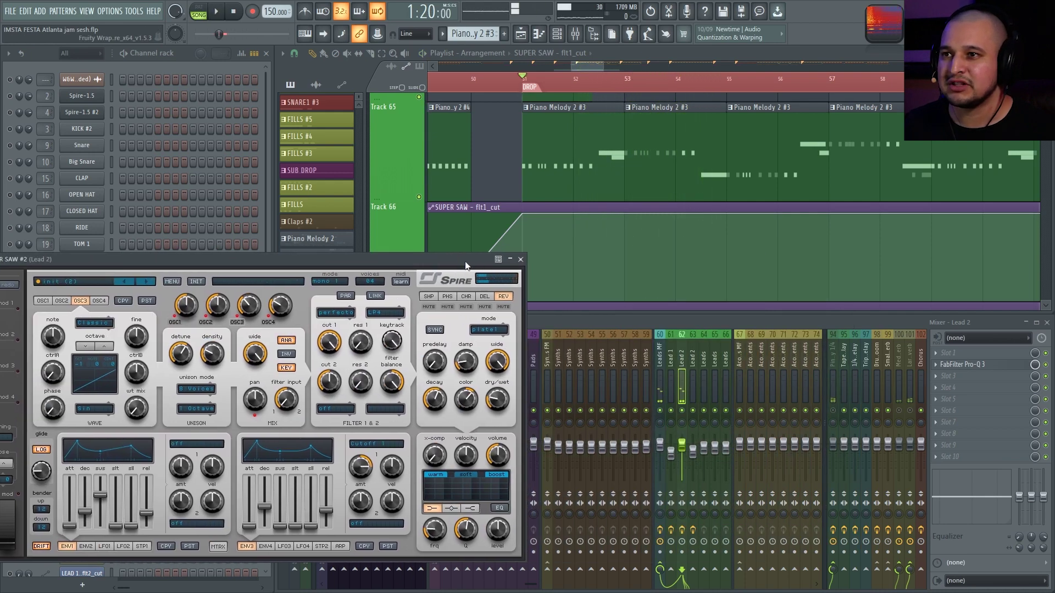
Inspect the effects on the Leads MF mixer track and replay the drop to hear the soloed SUPER SAW #2 layer.
left_click(662, 364)
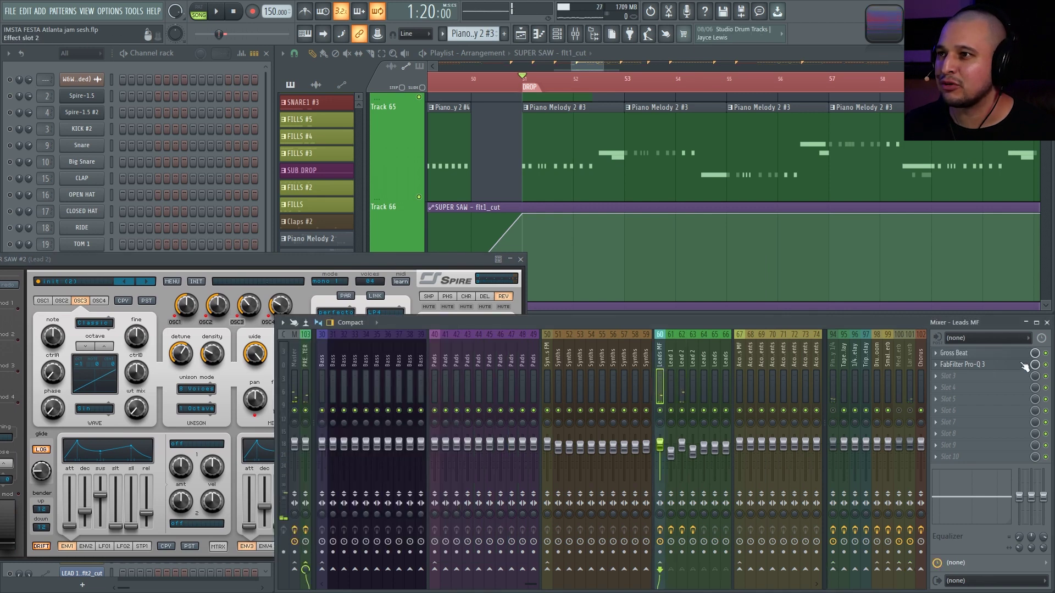
left_click_drag(419, 268, 497, 309)
key("space")
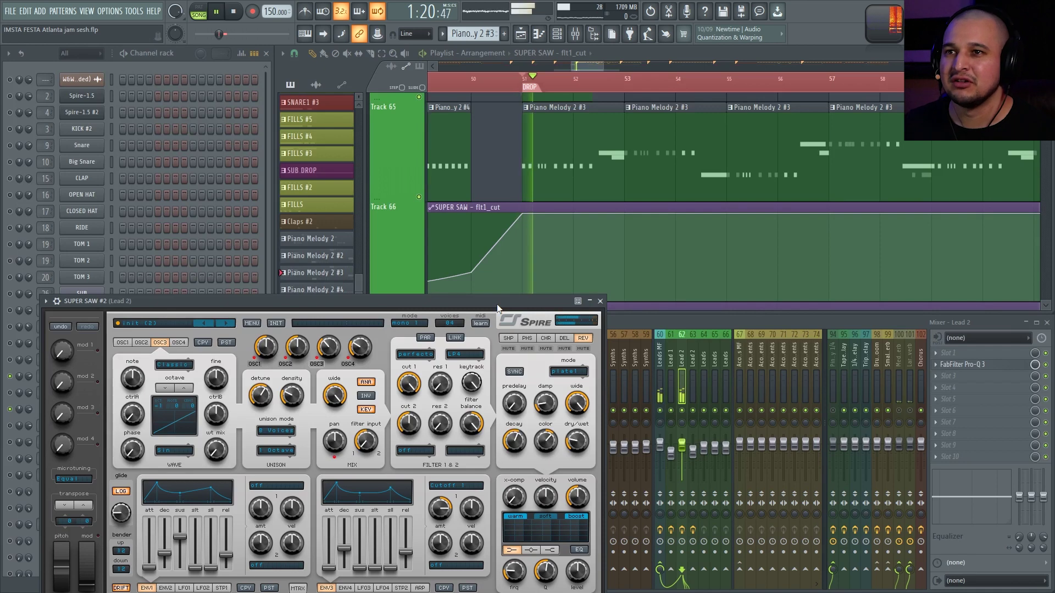
left_click_drag(500, 308, 658, 277)
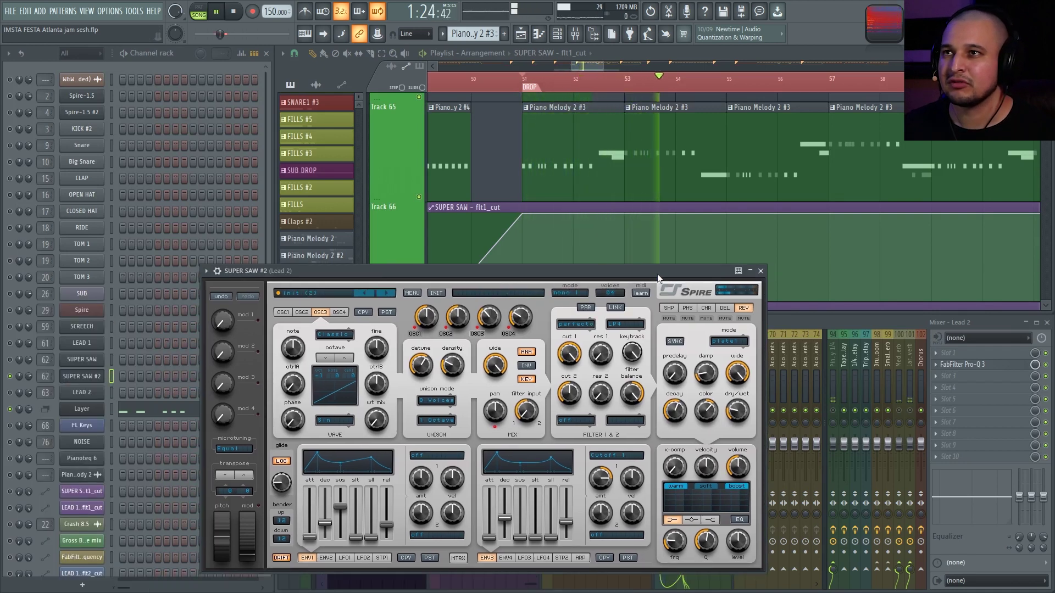
key("space")
Unsolo the SUPER SAW #2 channel, close its synth window and play the full mix from bar 45 of the build-up.
left_click(10, 371)
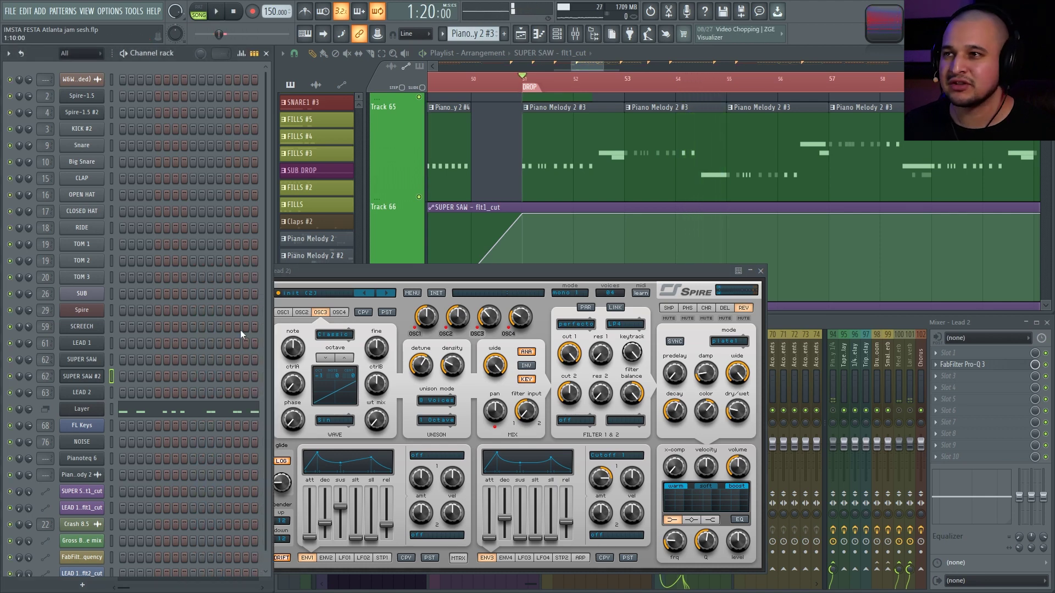
left_click(762, 271)
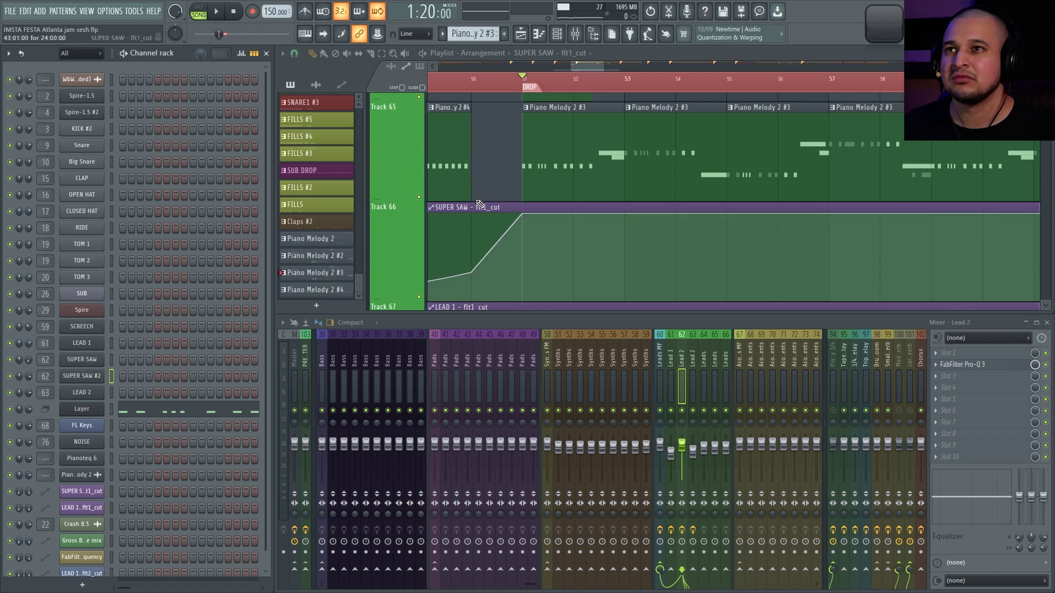
scroll(528, 131, "down", 5)
scroll(572, 128, "up", 5)
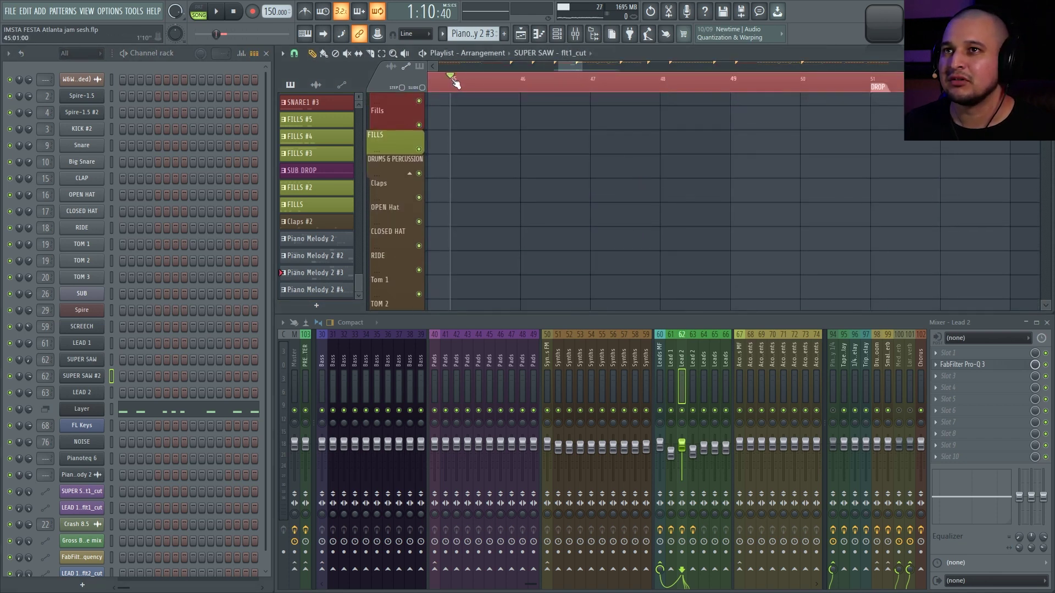
key("space")
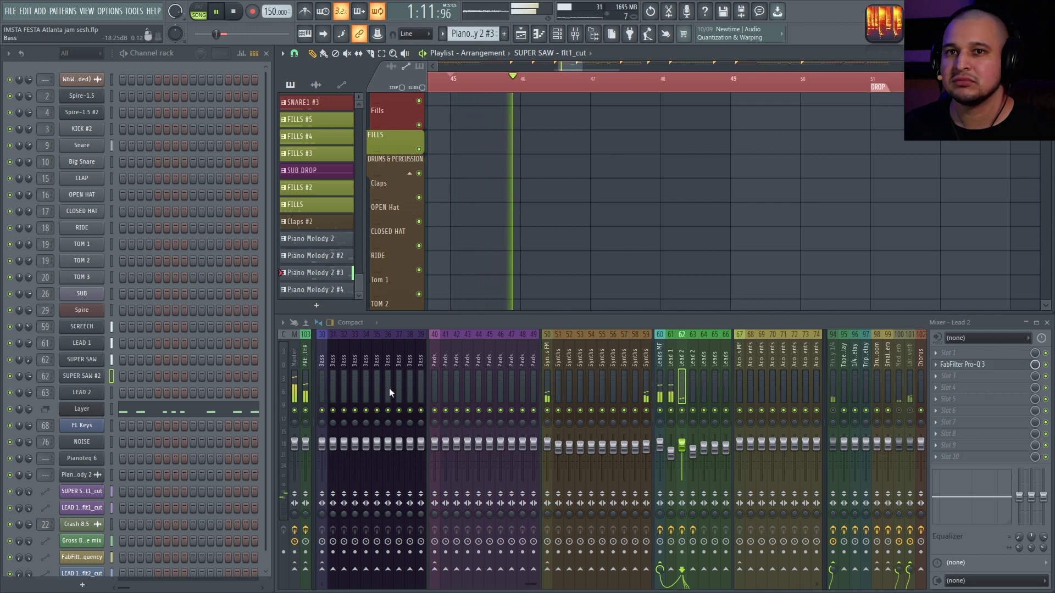
Set the Lead 1 mixer track's volume to 66% while the build-up and drop play.
scroll(636, 255, "down", 5)
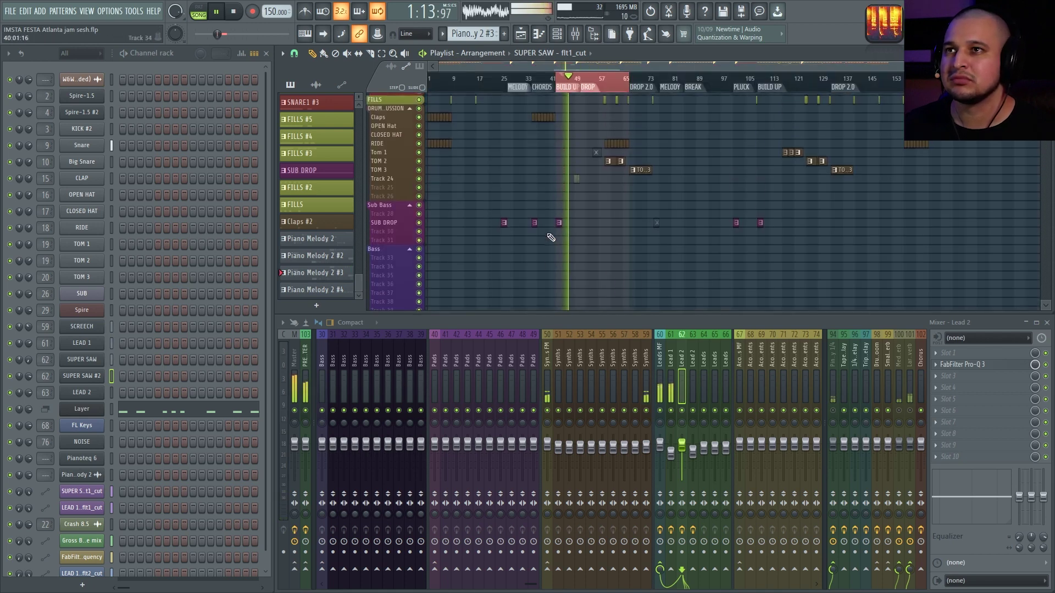
scroll(550, 238, "up", 2)
scroll(550, 238, "up", 3)
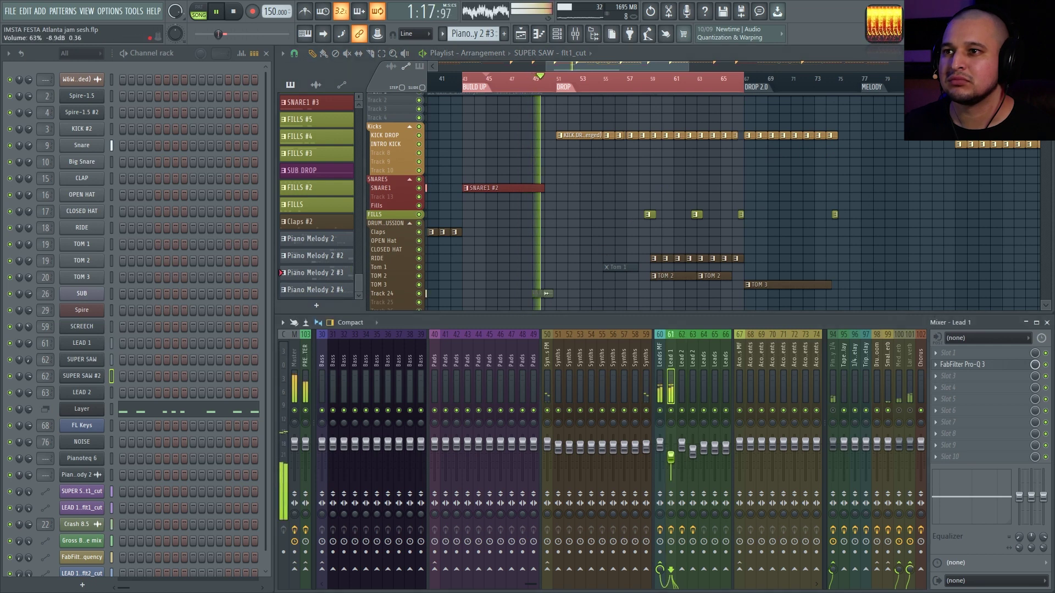
left_click_drag(670, 451, 679, 461)
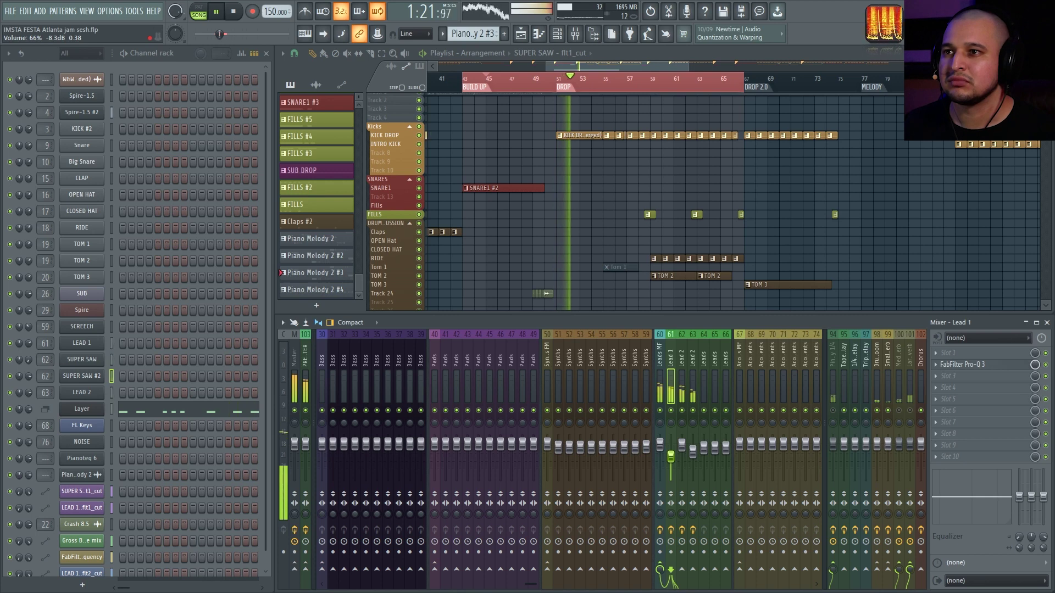
right_click(671, 456)
Lower the volume of Synths mixer track 59 to 63% and unmute the muted delay and reverb send tracks.
left_click(646, 384)
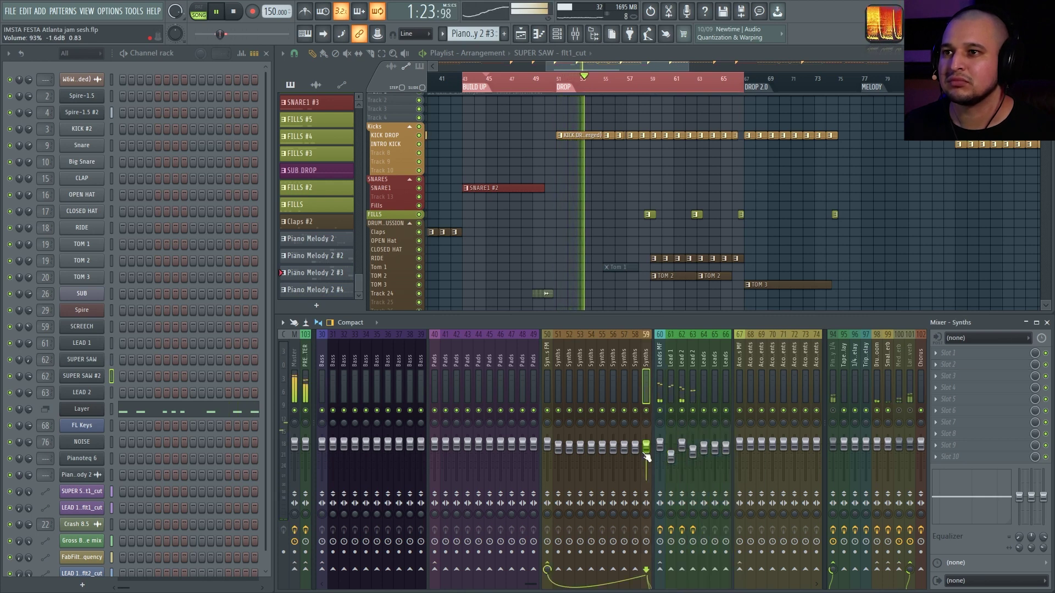
key("space")
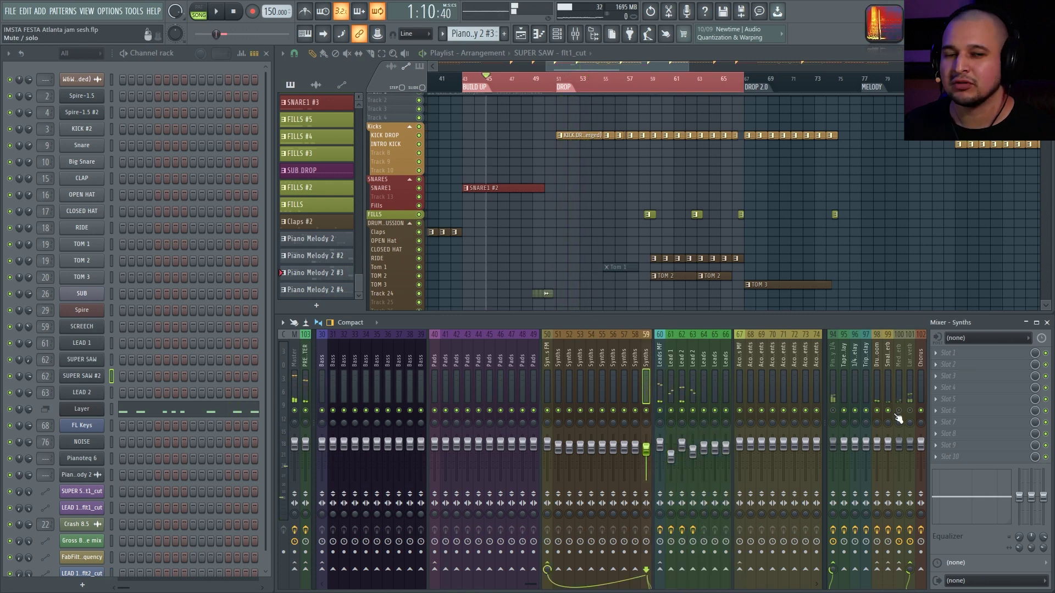
key("space")
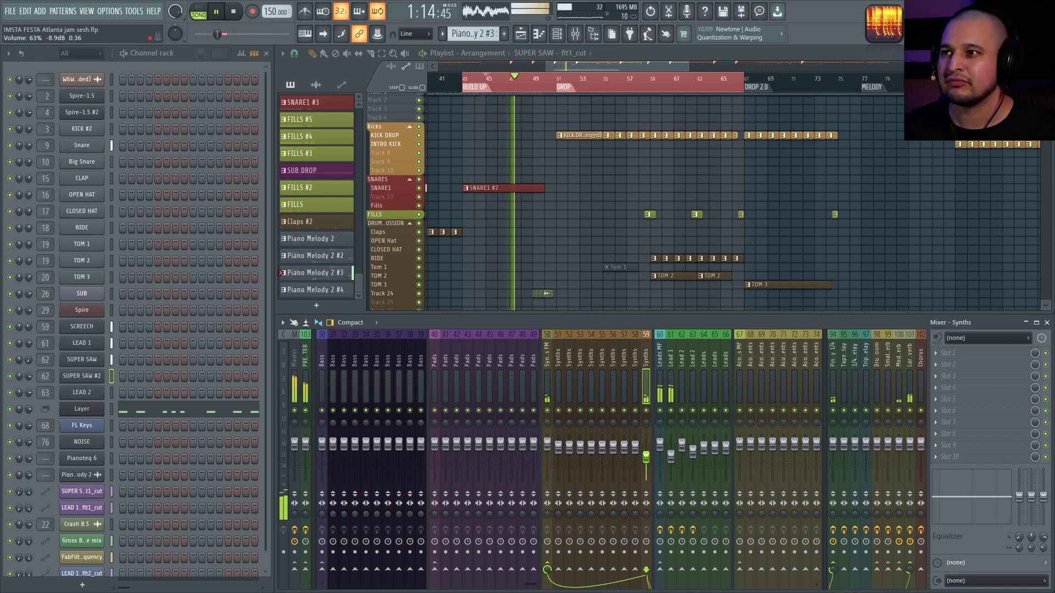
In Lead 1's FabFilter Pro-Q 3, lower the 4686.9 Hz bell and move the 12103 Hz bell to 13242 Hz at +0.15 dB.
left_click(671, 464)
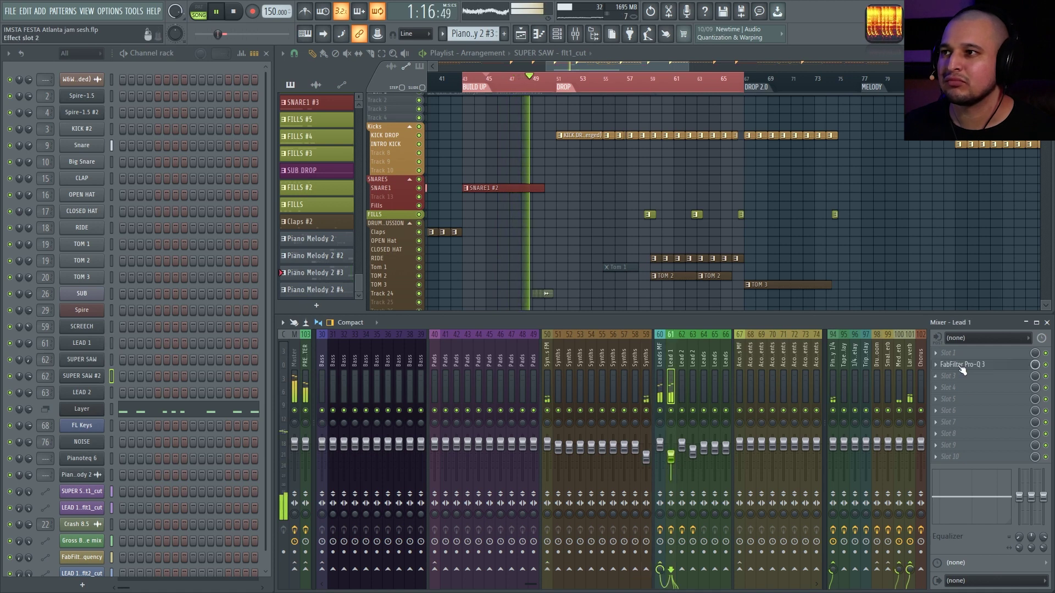
left_click(961, 364)
left_click_drag(500, 276, 501, 289)
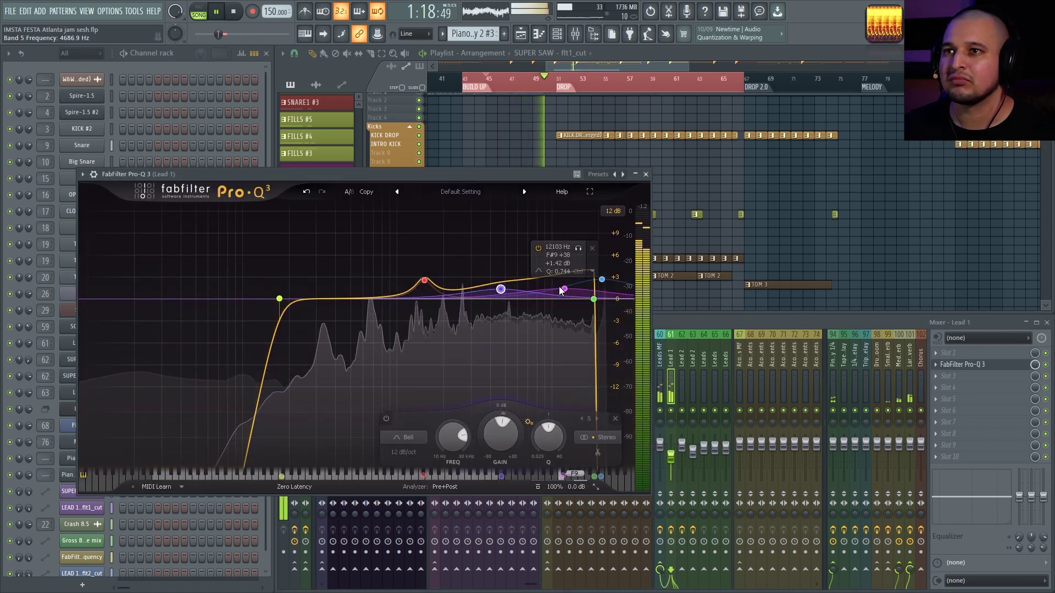
left_click_drag(565, 289, 570, 299)
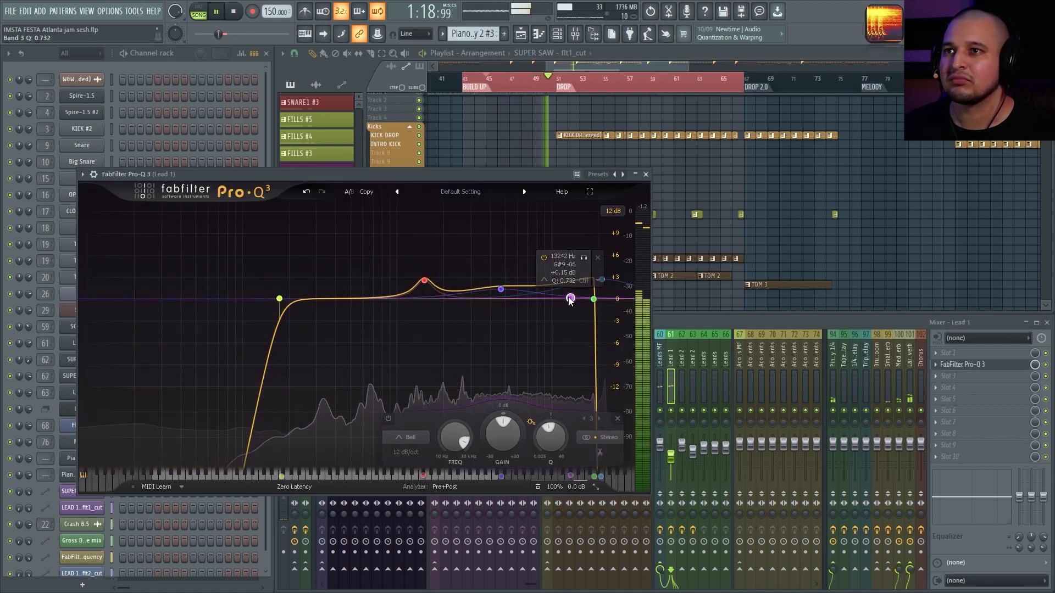
left_click(646, 174)
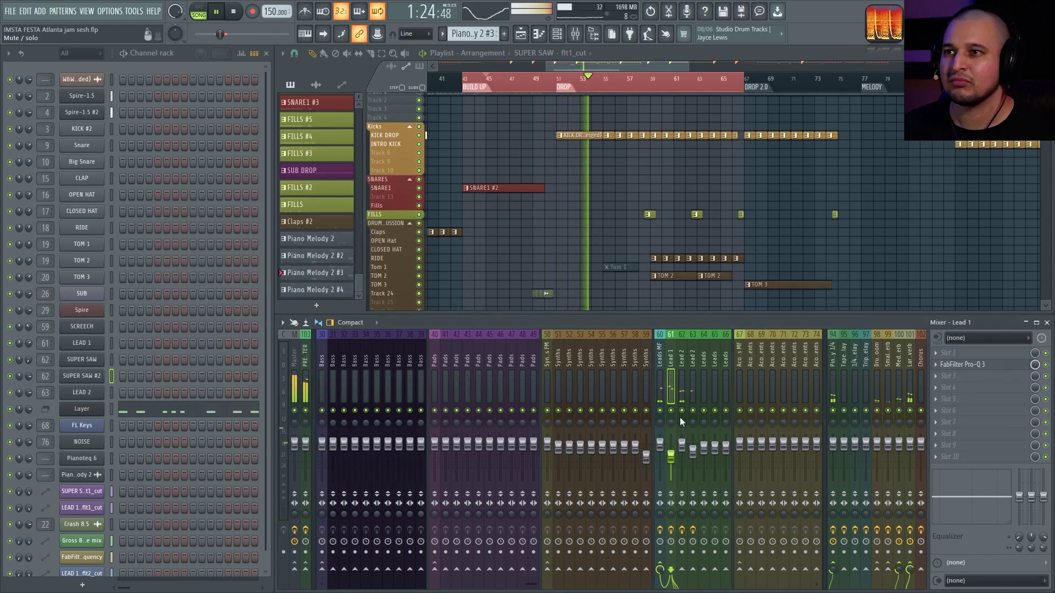
Set the SUPER SAW #2 reverb dry/wet to 75 and its delay dry/wet to 120 during playback.
left_click(92, 393)
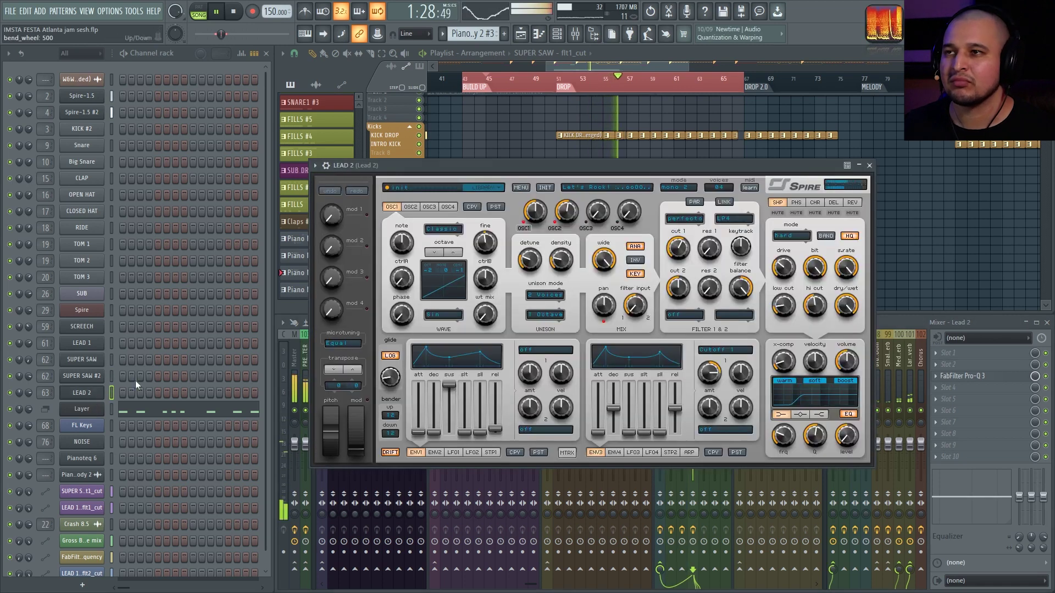
left_click(852, 202)
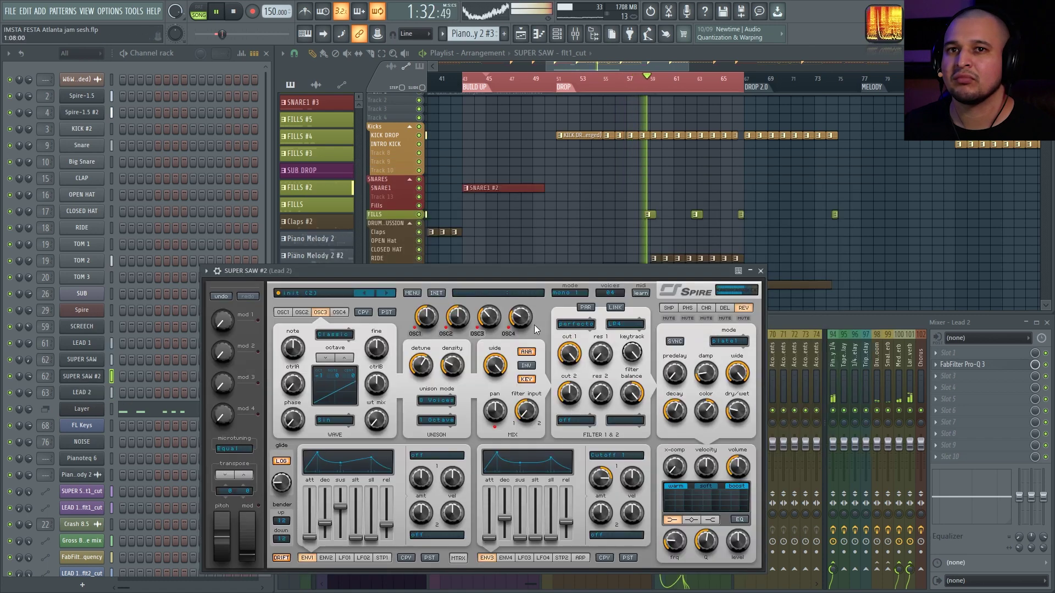
left_click(88, 376)
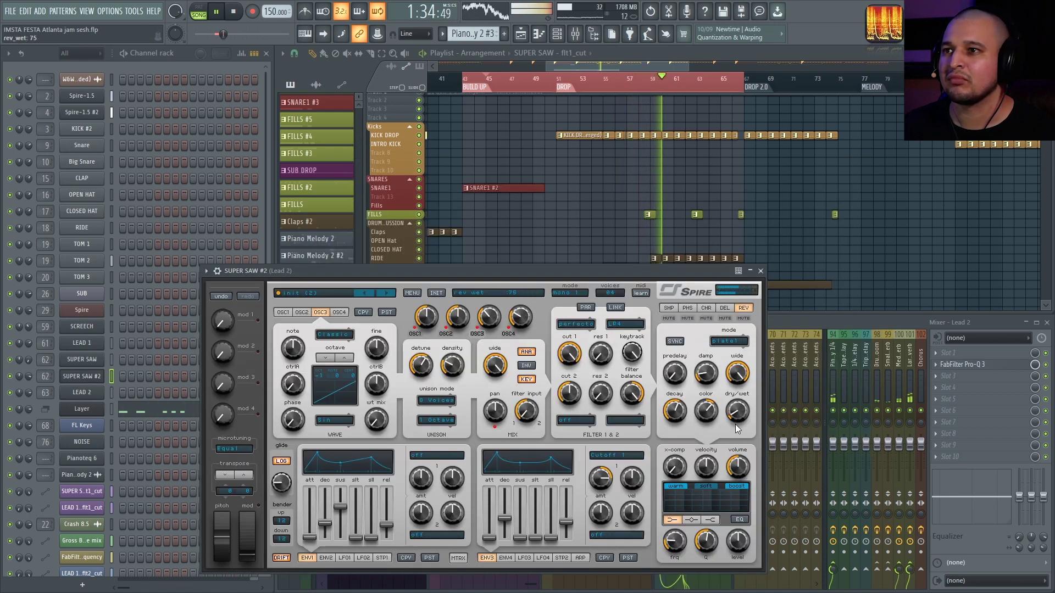
left_click(727, 308)
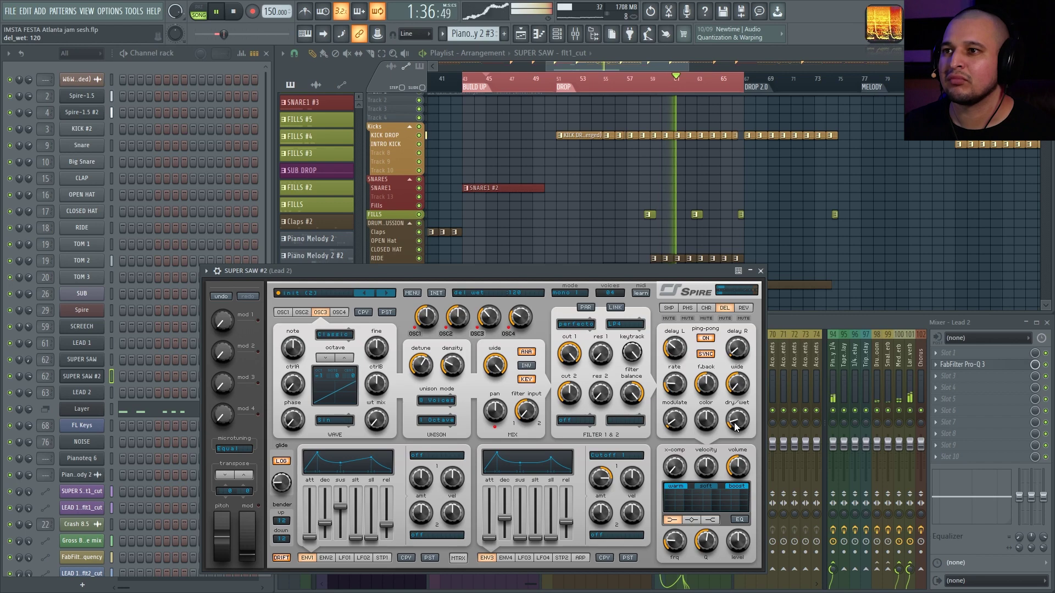
left_click(761, 270)
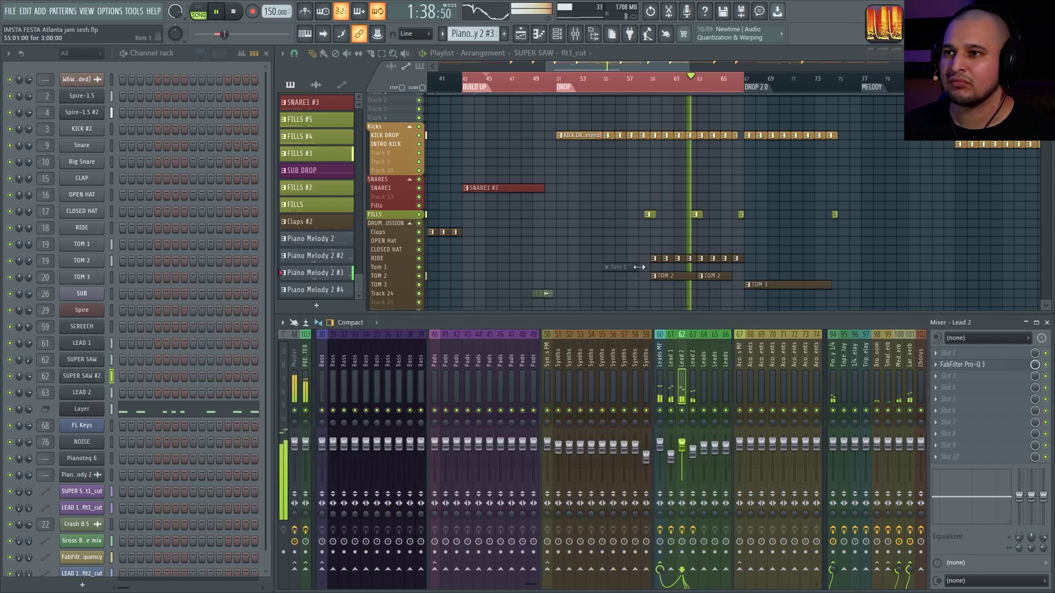
Compare the drop with the SUPER SAW #2 layer toggled, stop playback and close the synth window.
left_click(87, 377)
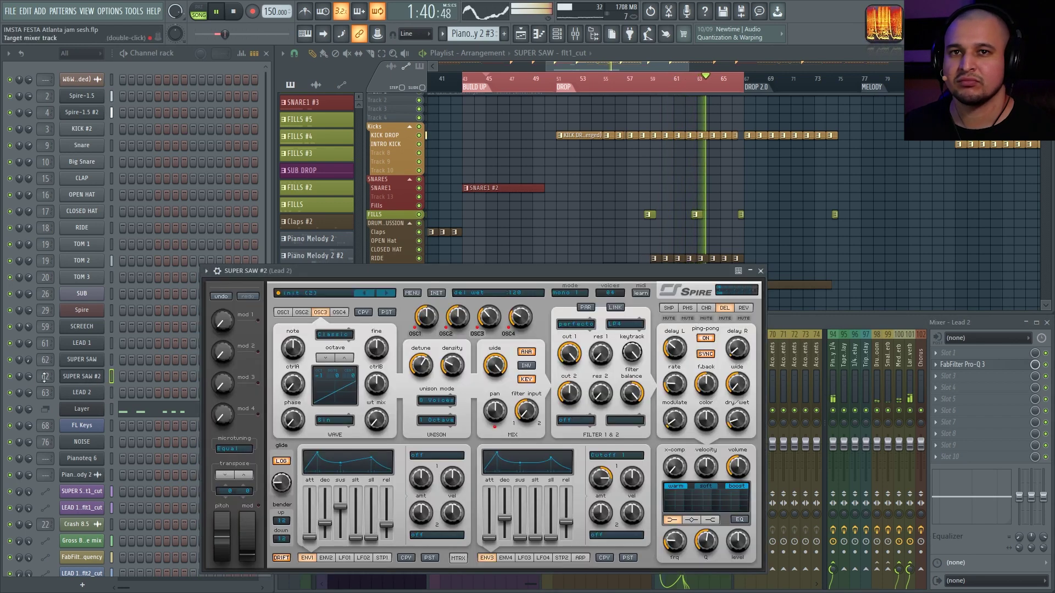
left_click(13, 378)
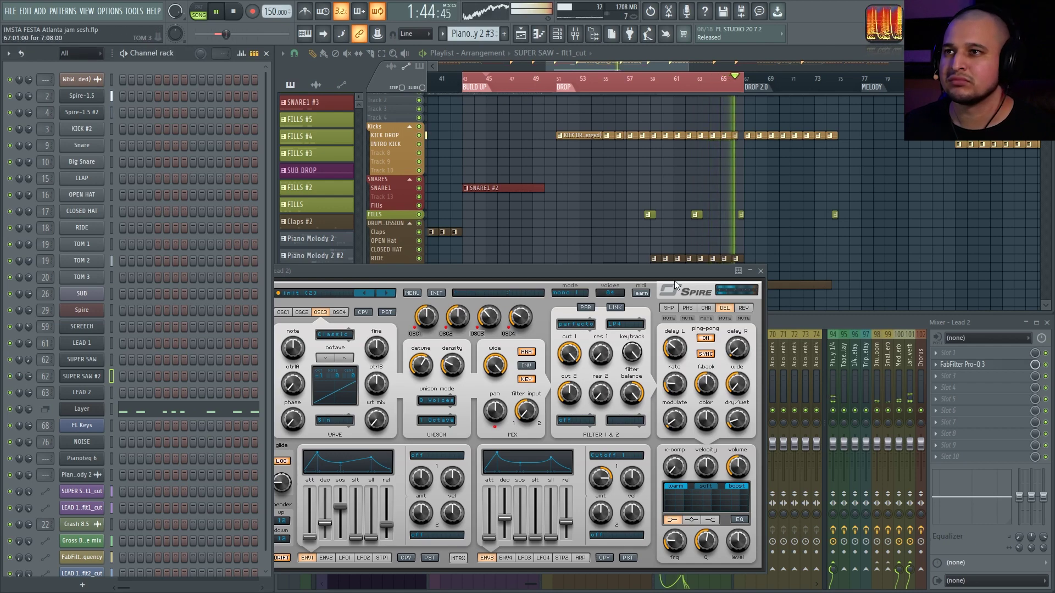
key("space")
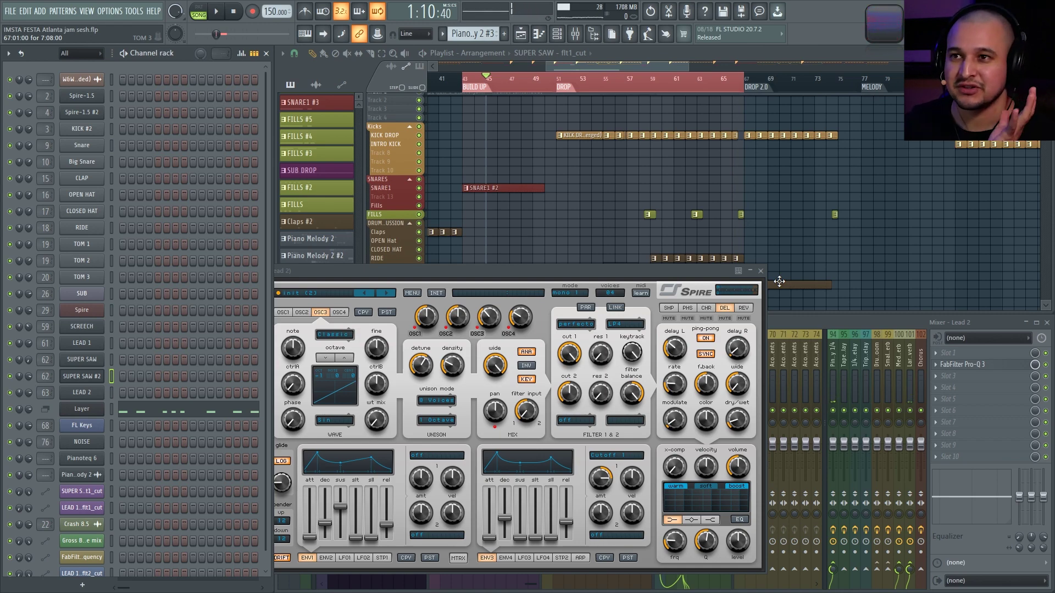
left_click_drag(658, 277, 743, 260)
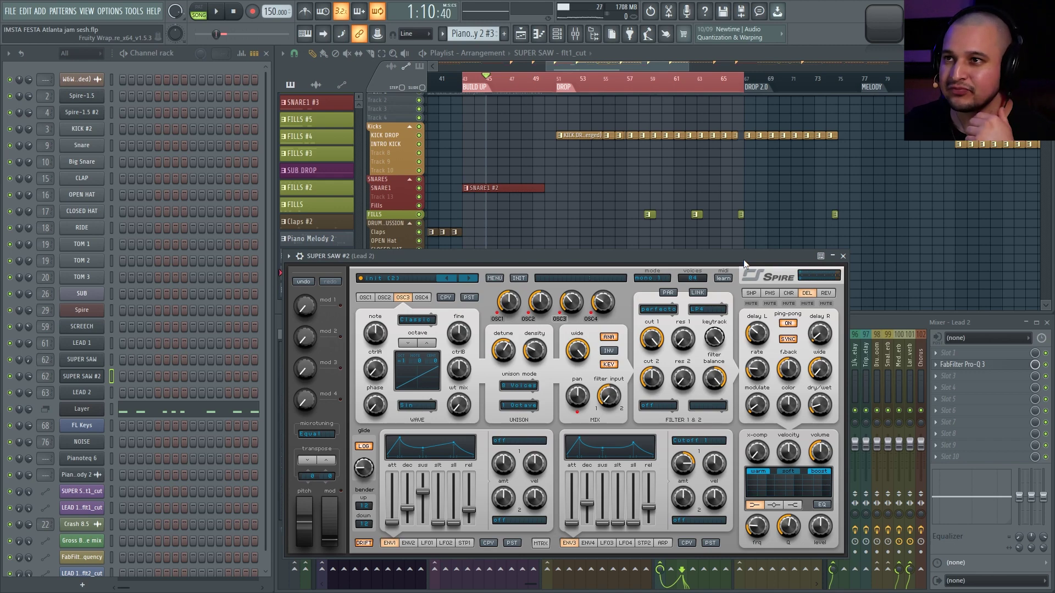
left_click(843, 256)
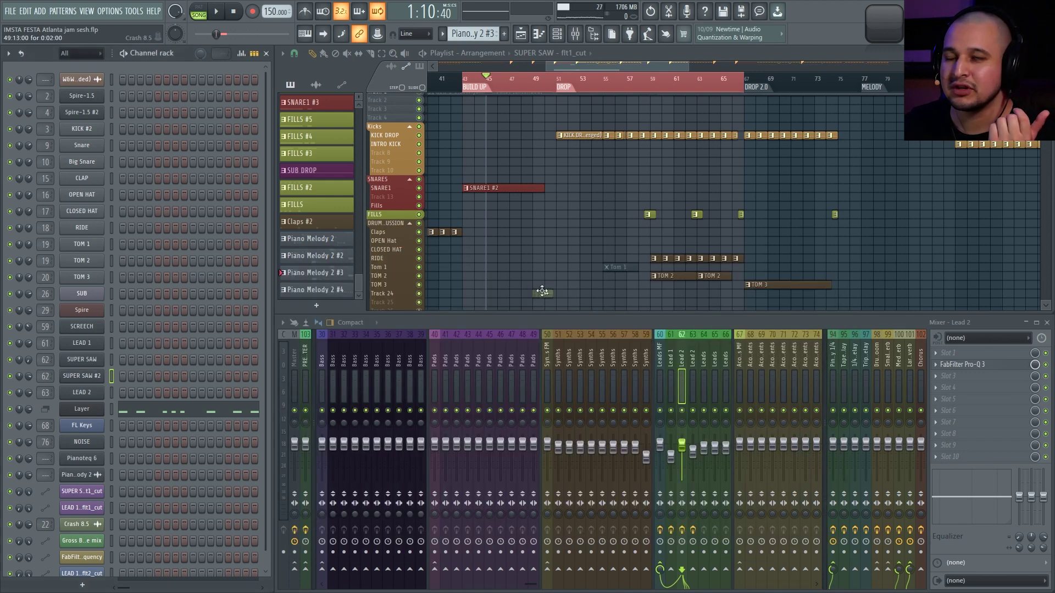
Place the playhead at bar 57 of the drop and solo the KICK DROP playlist track.
scroll(482, 285, "up", 1)
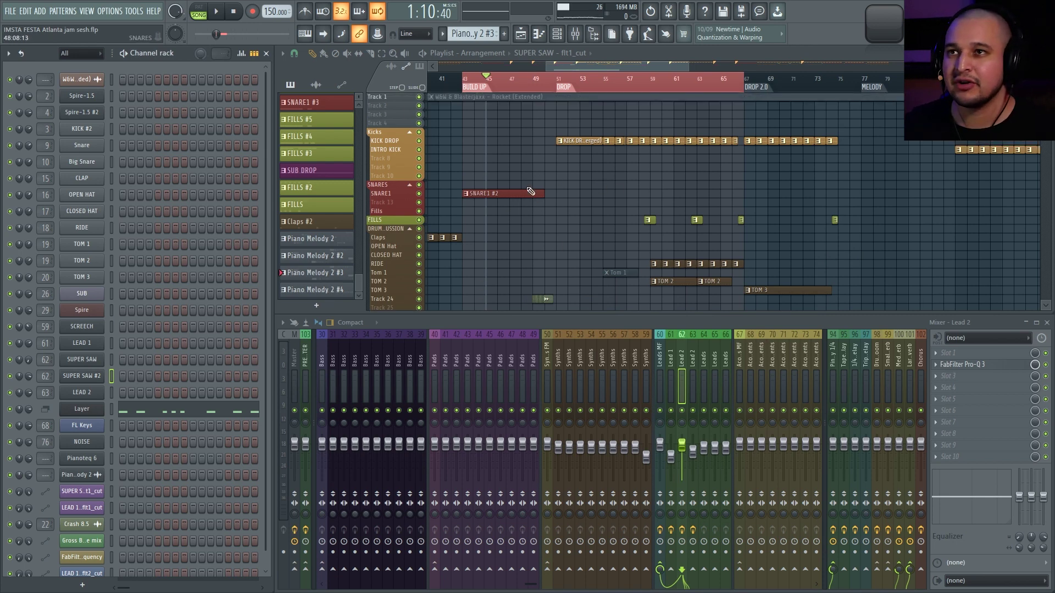
left_click_drag(531, 190, 666, 128)
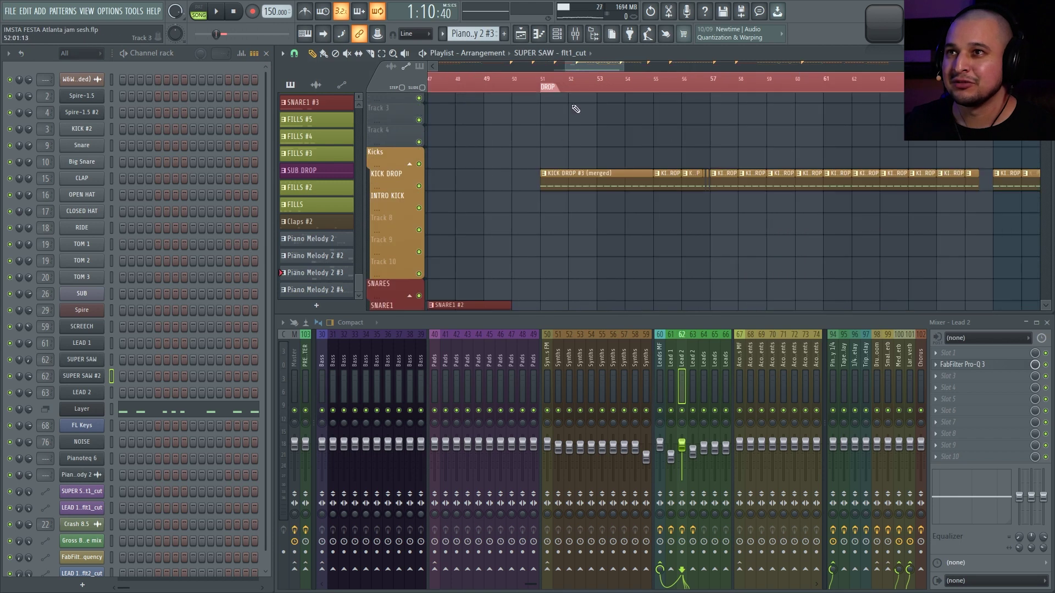
left_click_drag(683, 218, 810, 150)
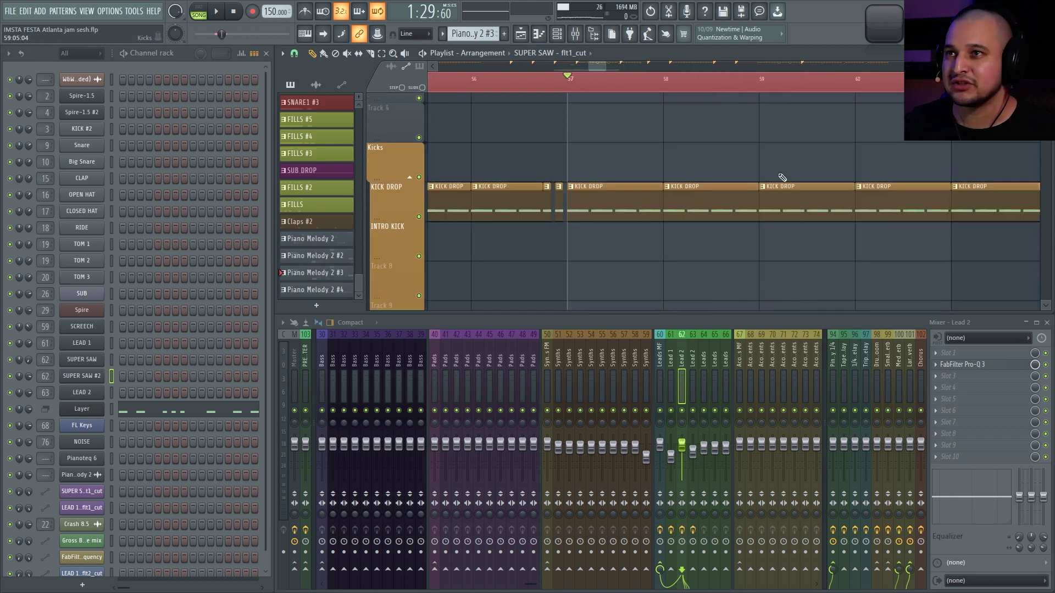
scroll(449, 344, "left", 5)
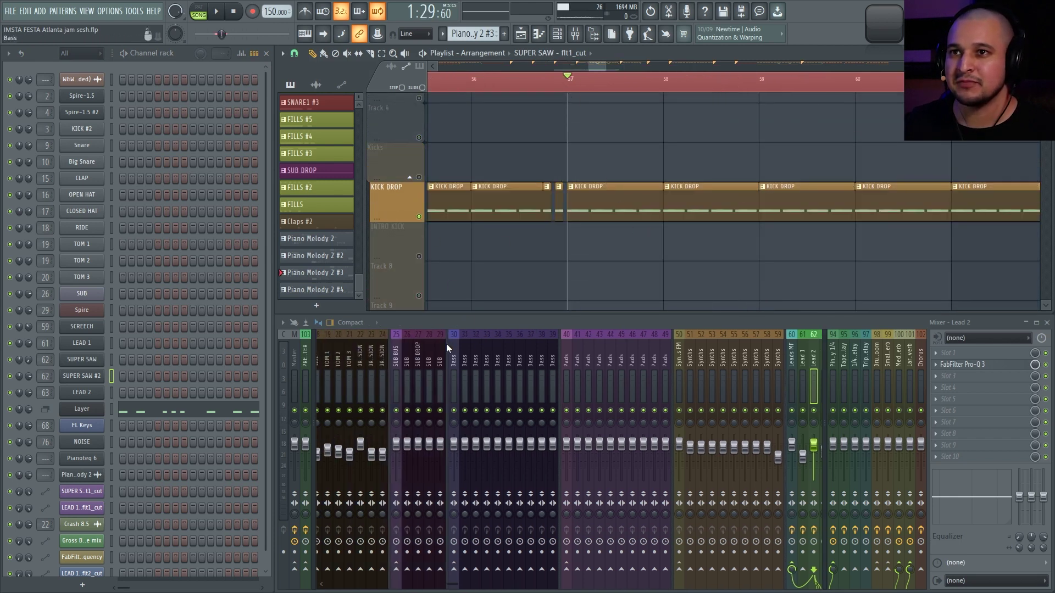
Play the soloed kick, display its spectrum in Wave Candy, and reposition the analyser clear of the first kick clips.
key("space")
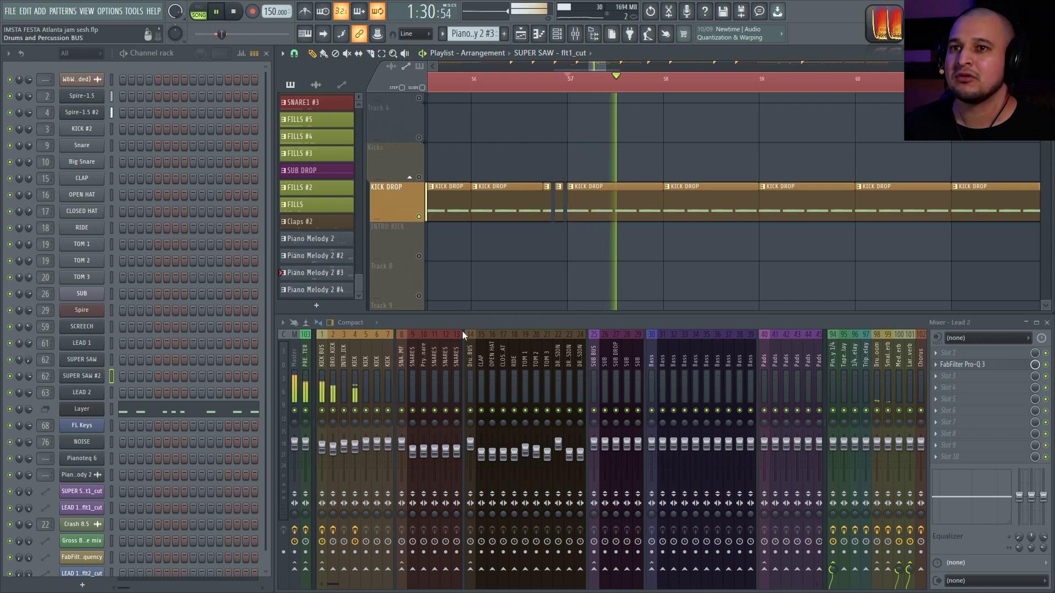
key("space")
left_click(877, 24)
key("space")
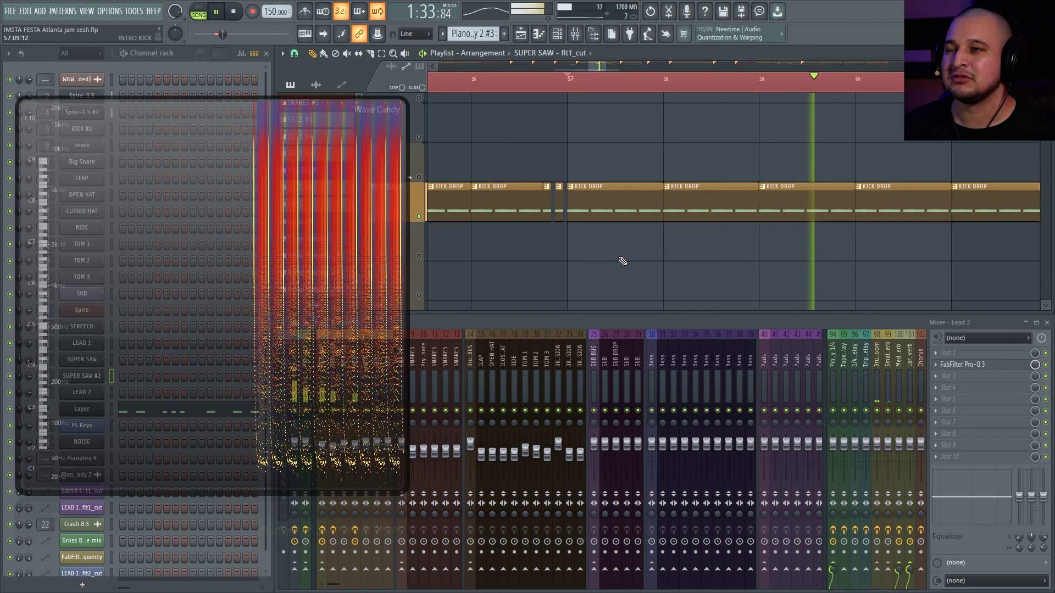
key("space")
left_click_drag(17, 173, 725, 224)
Pick up the KICK DROP #3 (merged) pattern and loop playback over its clip from bar 51 to 55, then audition it.
left_click(595, 200)
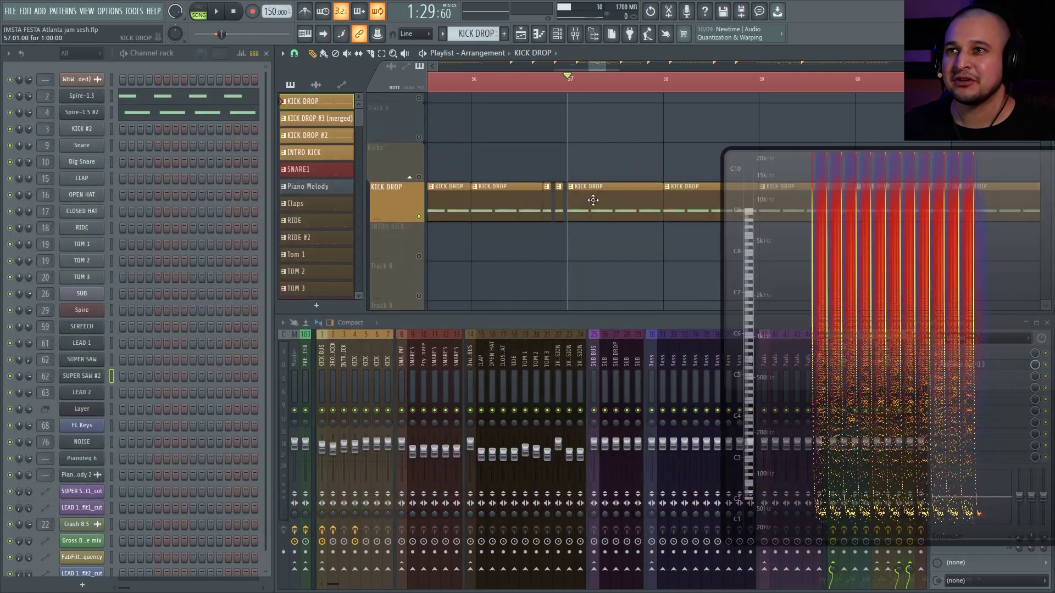
scroll(595, 200, "down", 5)
left_click(595, 200)
scroll(595, 200, "up", 5)
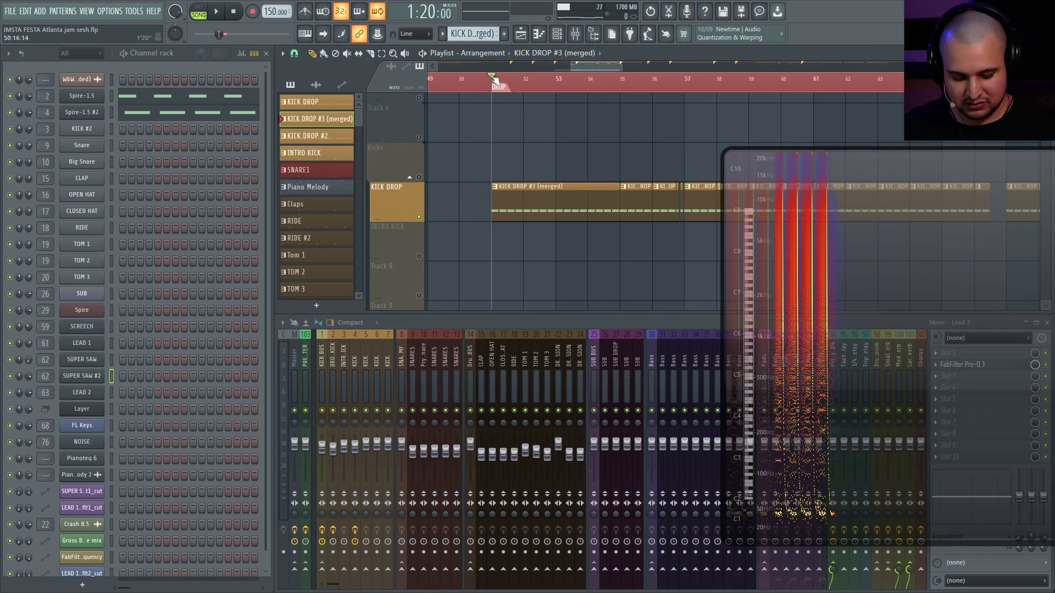
key("space")
left_click_drag(496, 85, 675, 135)
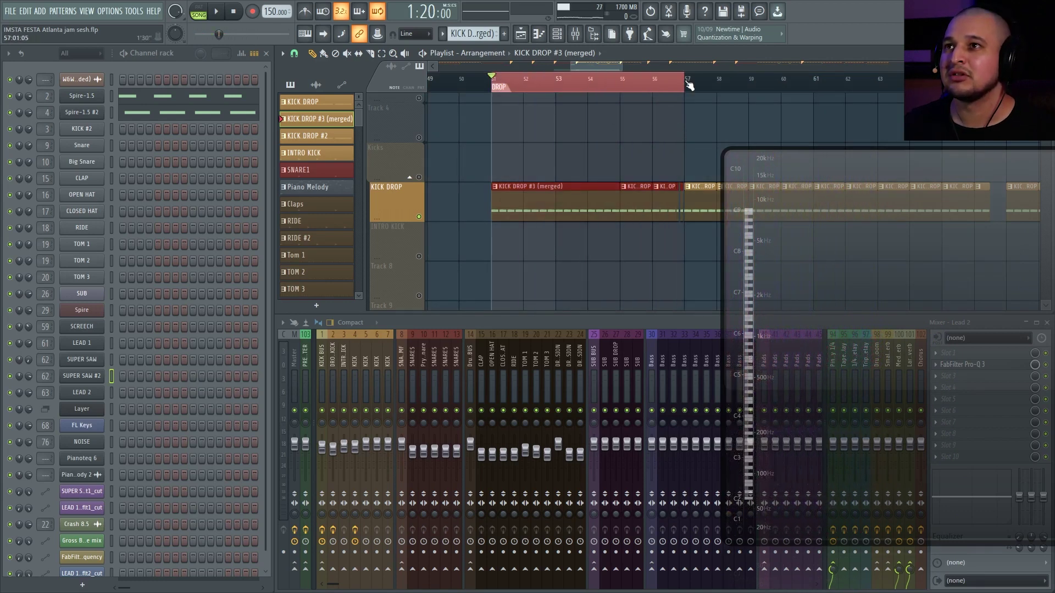
left_click_drag(678, 82, 626, 108)
key("space")
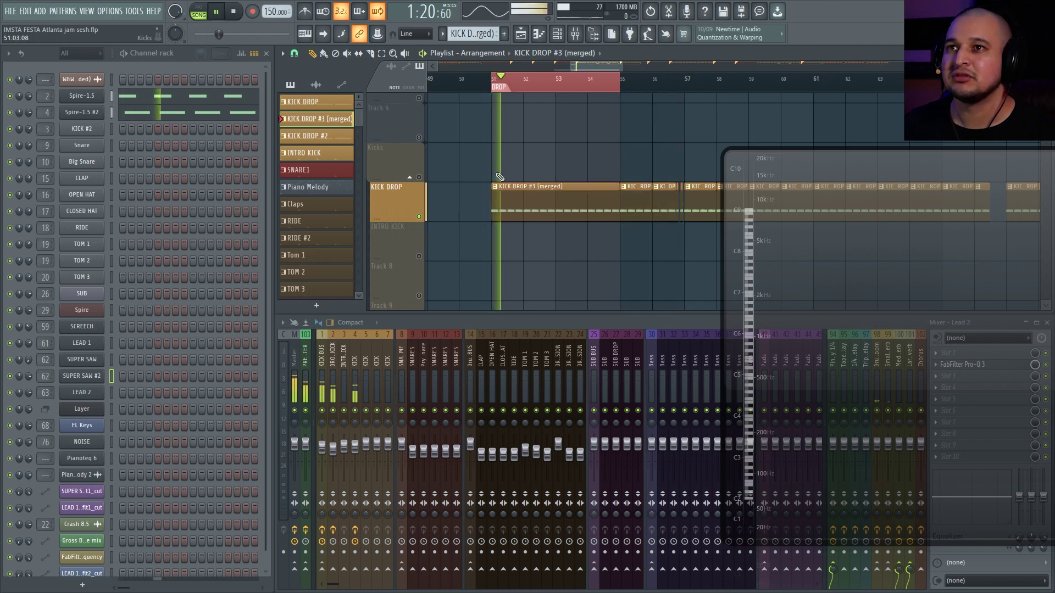
key("space")
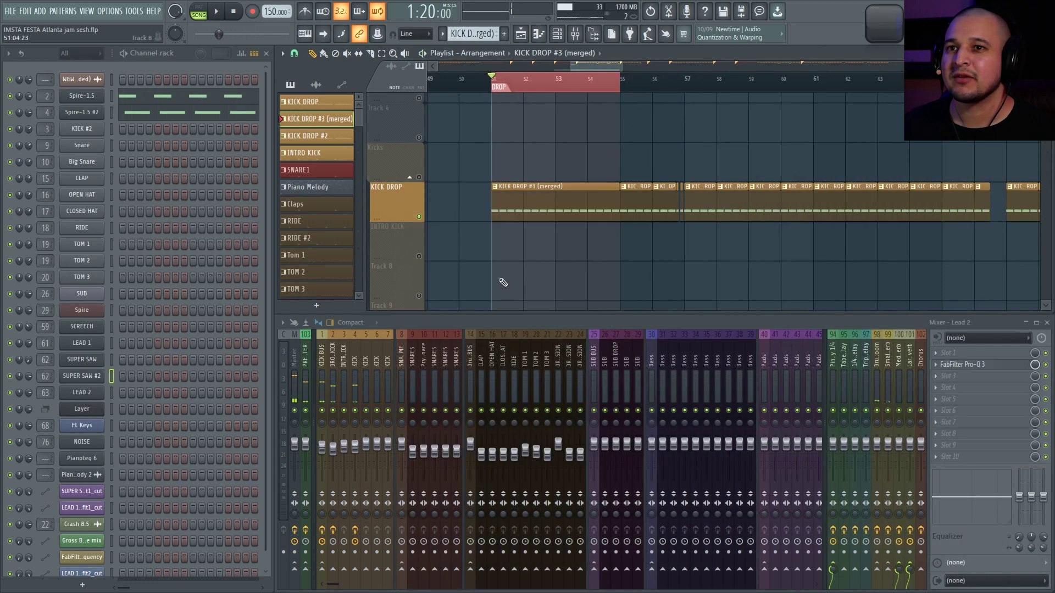
Select the DROP KICK mixer track and audition the loop with its Spire-1.5 patch open, then close the synth.
left_click(332, 387)
key("space")
left_click(81, 96)
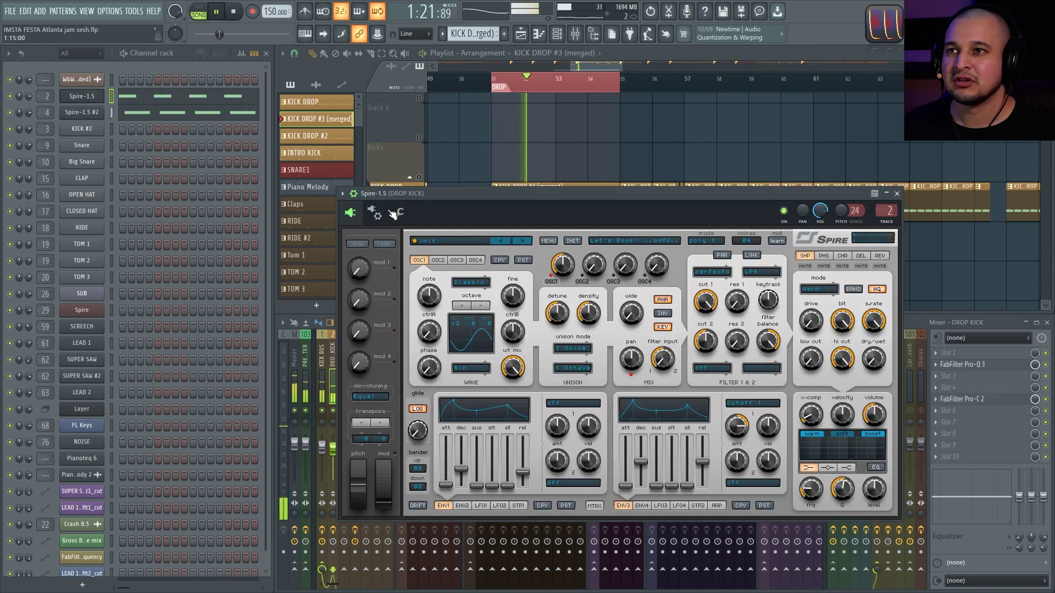
key("space")
left_click(355, 194)
key("space")
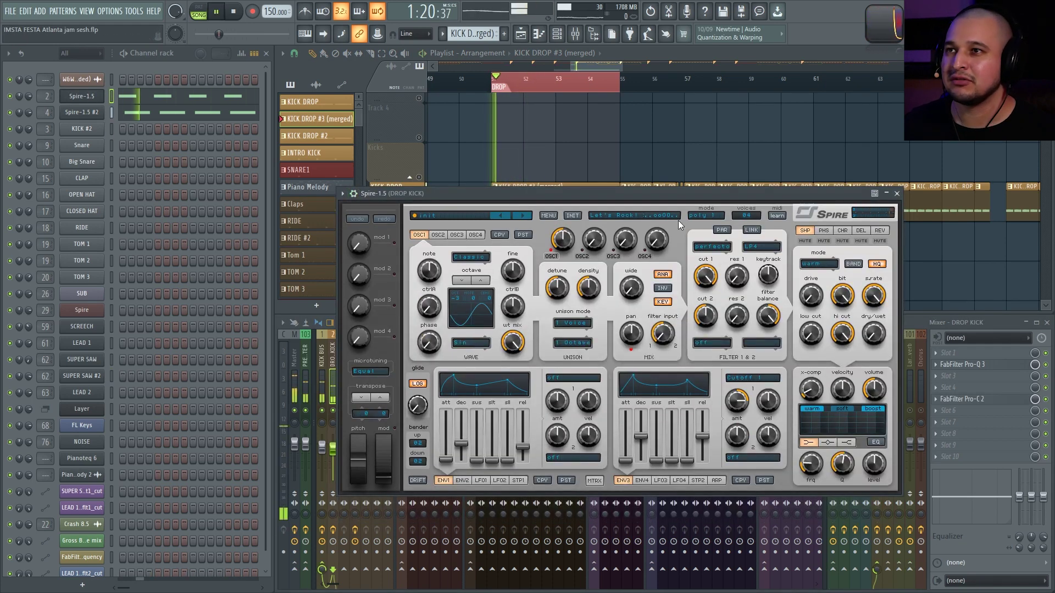
left_click(897, 195)
key("space")
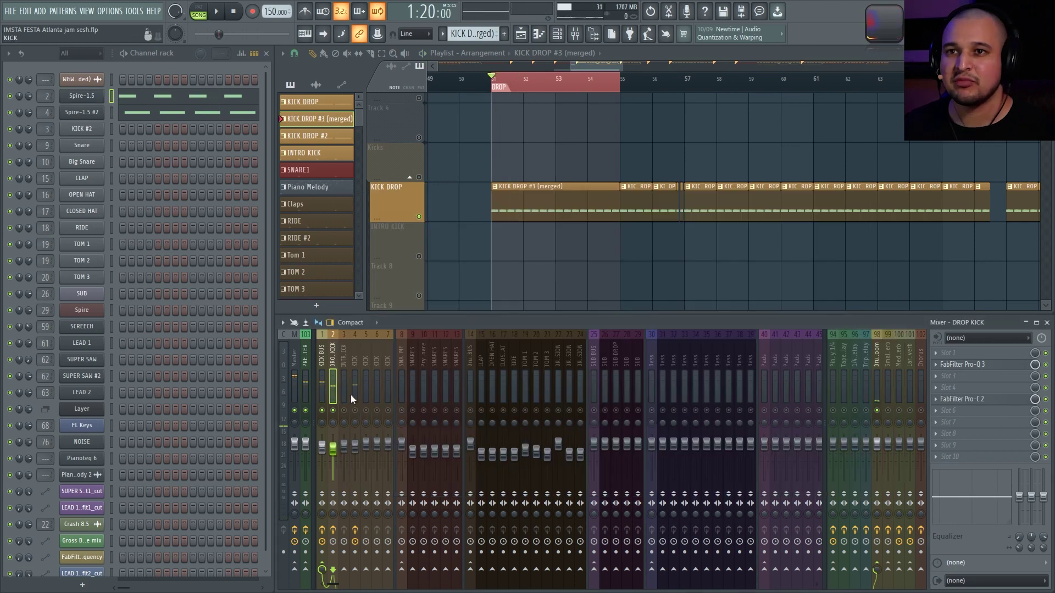
Select the KICK mixer track and audition the loop with its Spire-1.5 #2 patch open, then close the synth.
left_click(355, 409)
left_click(92, 116)
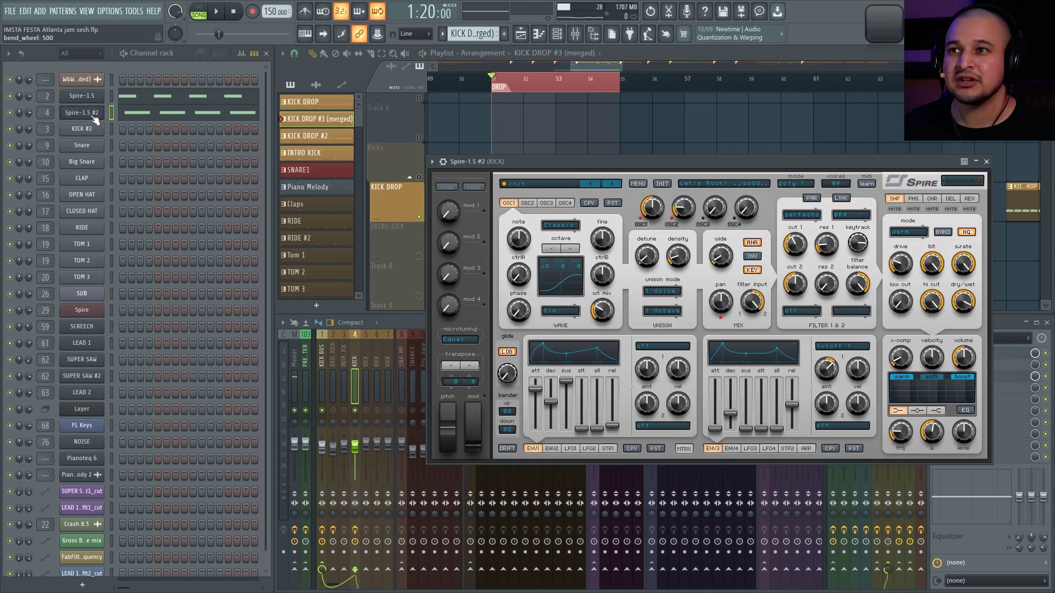
key("space")
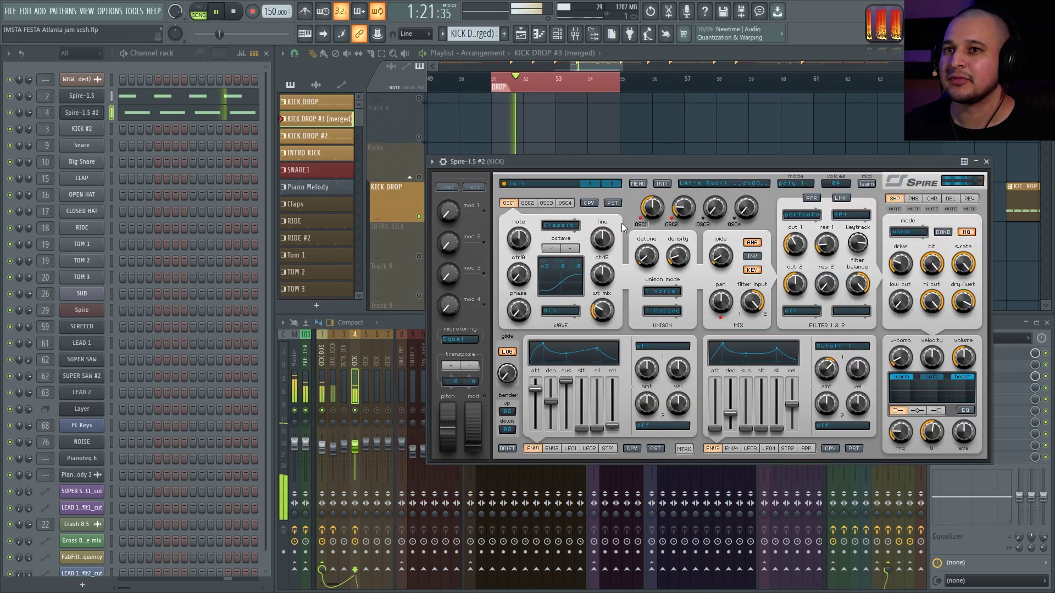
key("space")
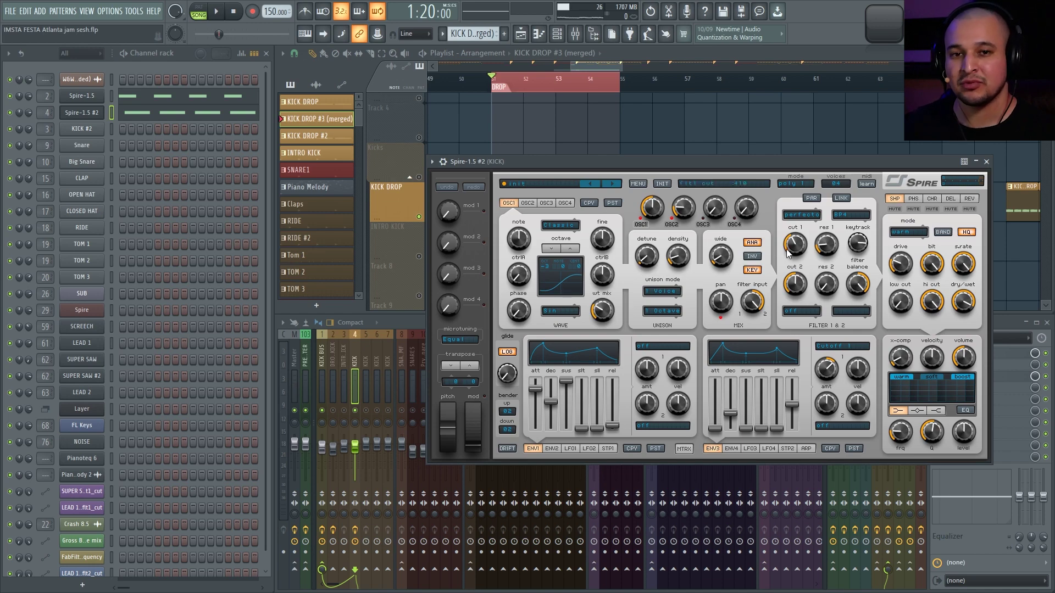
left_click(987, 160)
Try raising the first Spire-1.5 kick note to F5 and F#5 in the piano roll, then return it to E5.
left_click(189, 97)
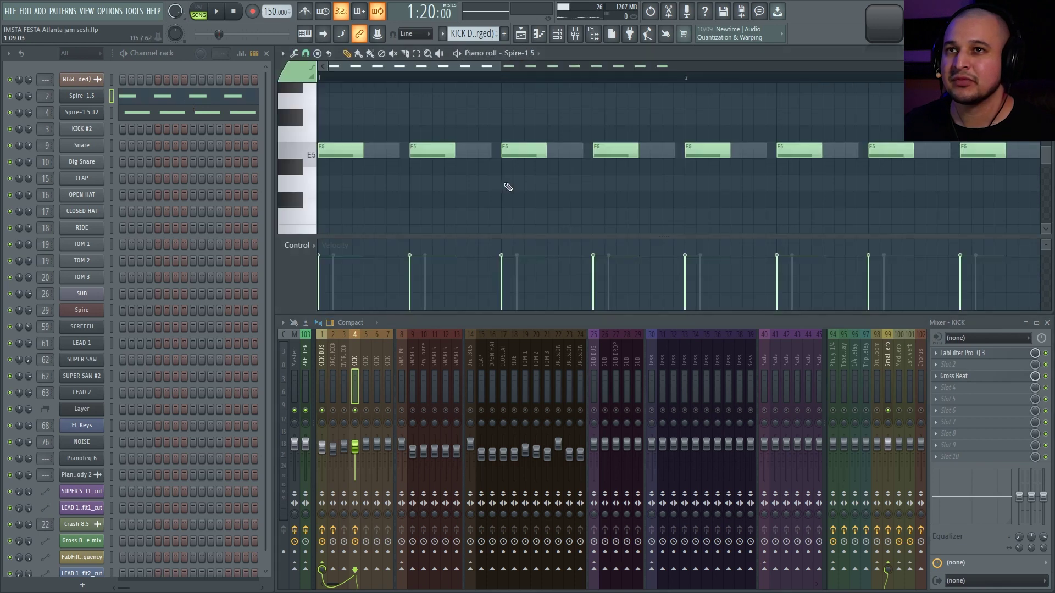
scroll(509, 187, "up", 3)
left_click_drag(354, 200, 331, 184)
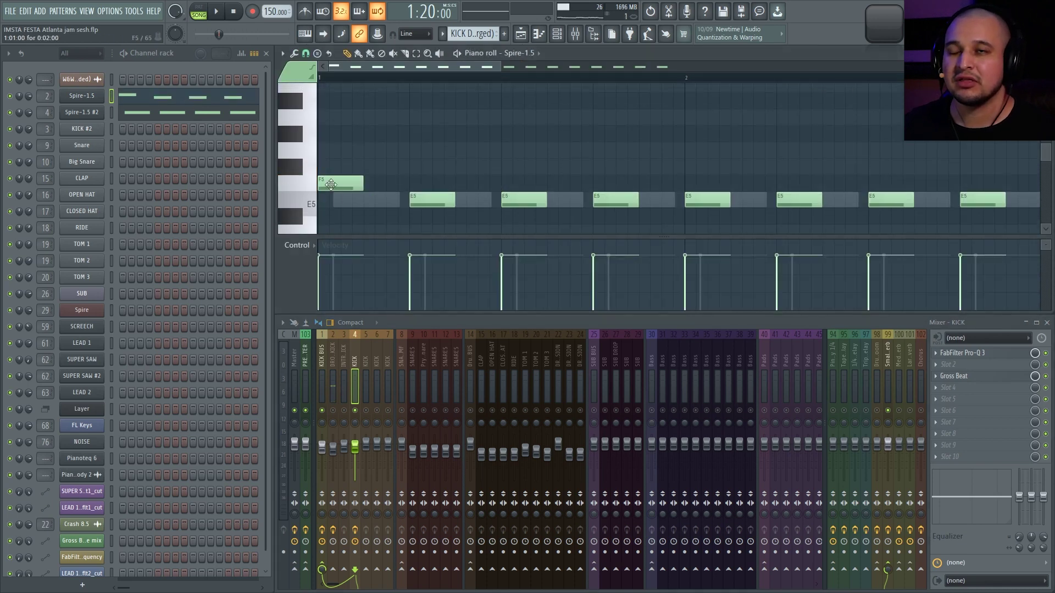
left_click(330, 184)
left_click(328, 185)
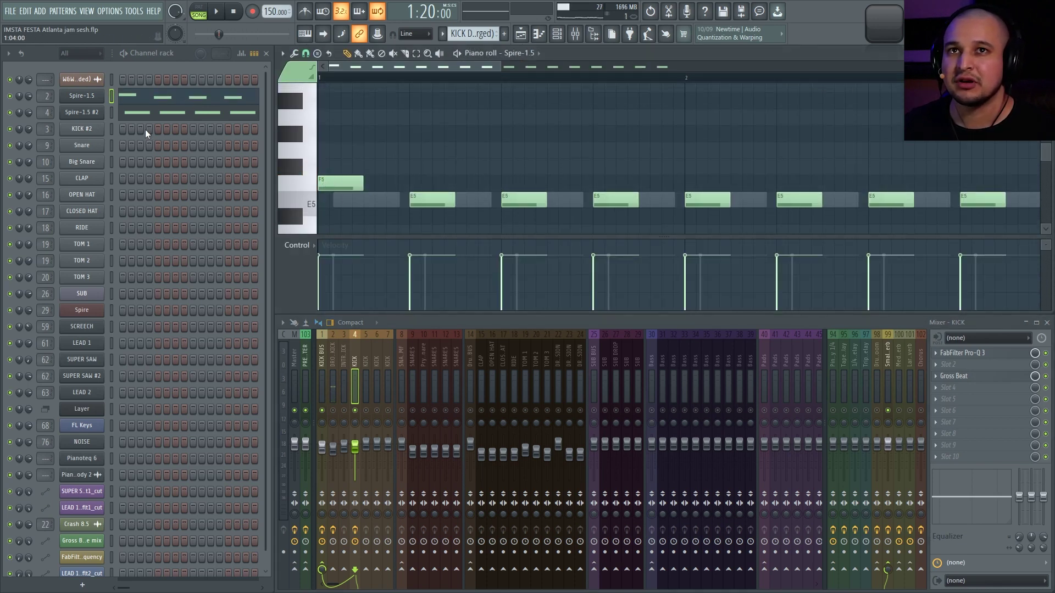
mouse_move(334, 178)
left_mouse_down()
mouse_move(329, 204)
mouse_move(341, 161)
left_mouse_up()
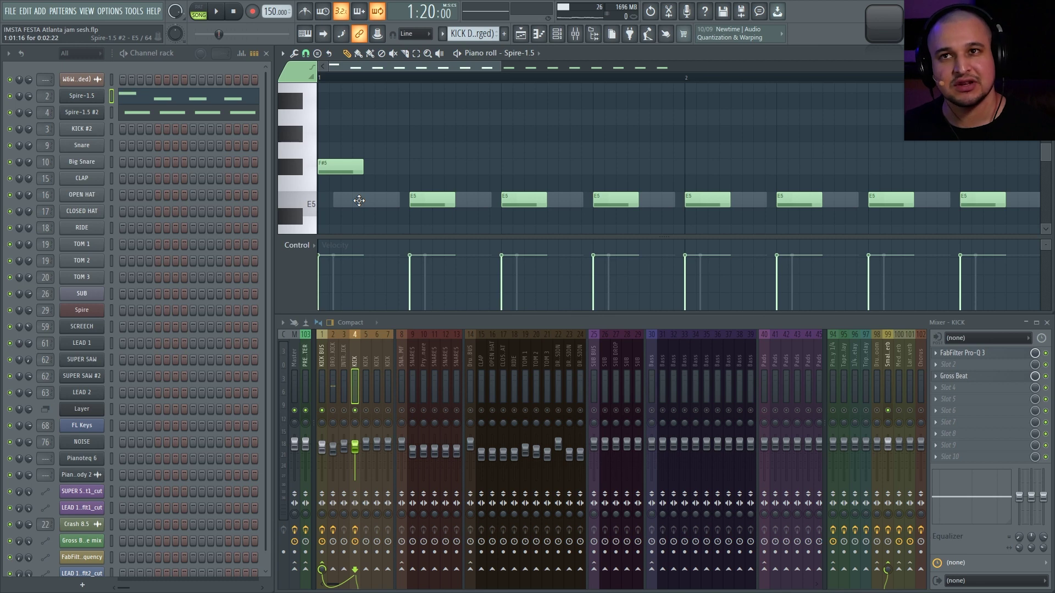
left_click_drag(338, 167, 338, 199)
Play the kick loop and solo the KICK mixer track, comparing its sound with Gross Beat bypassed and enabled.
key("space")
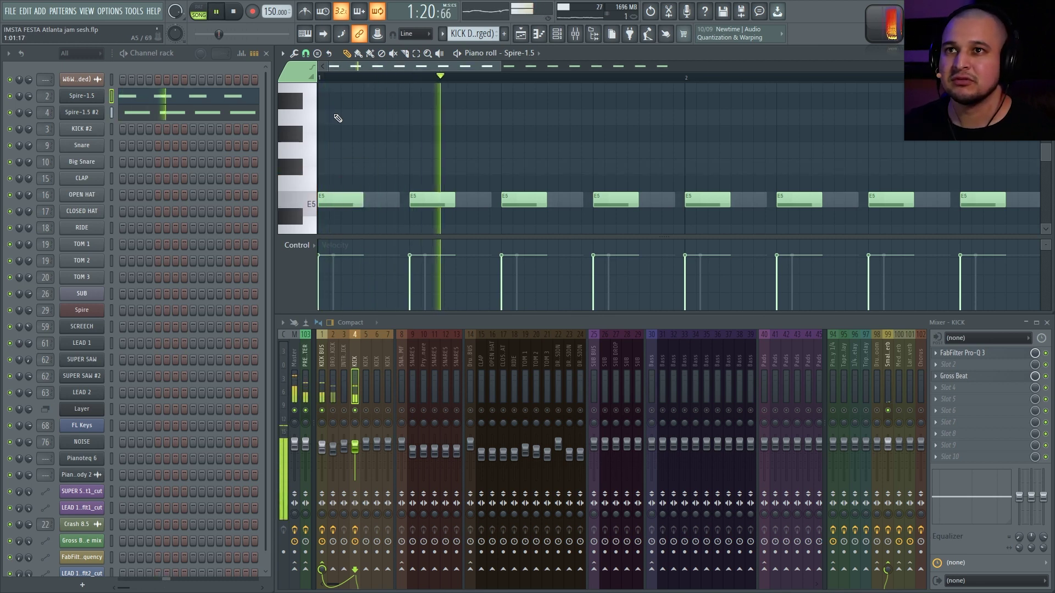
key("space")
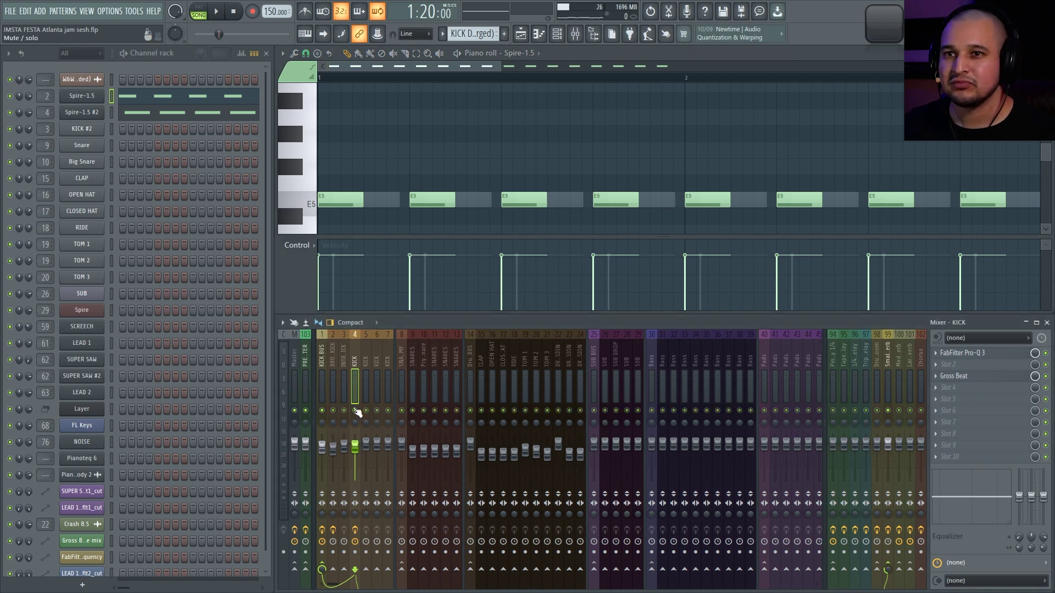
key("space")
key("space")
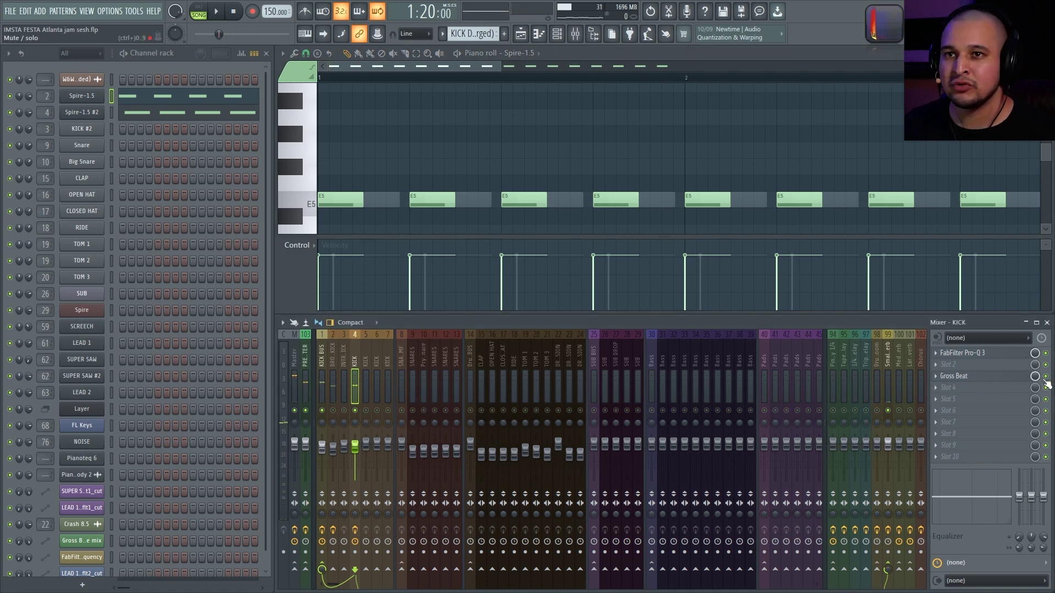
key("space")
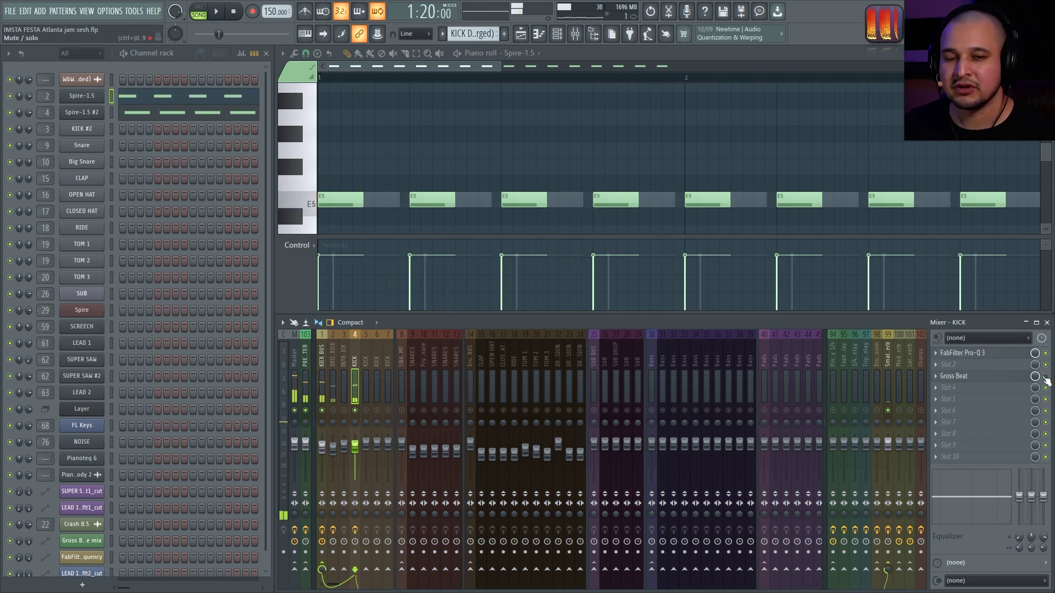
key("space")
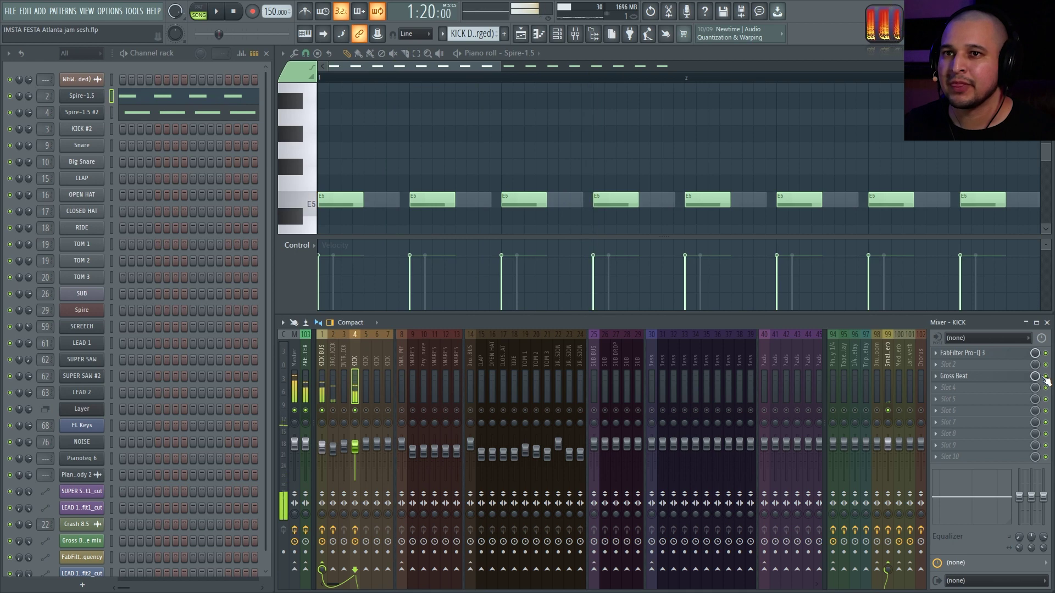
Play the full kick with its Wave Candy spectrum displayed, and move the analyser below the piano roll notes.
key("space")
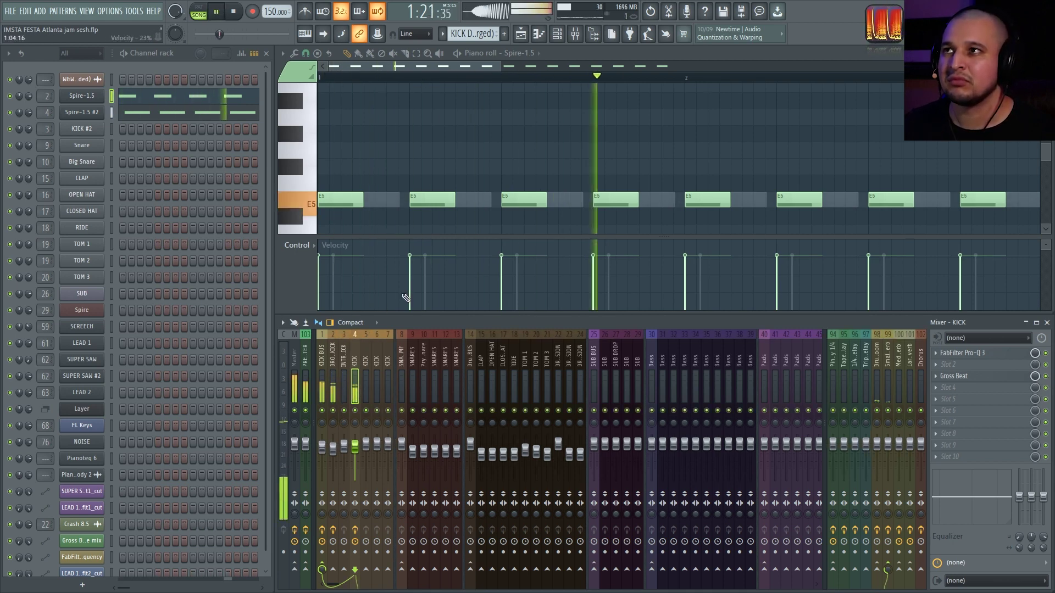
double_click(882, 25)
key("space")
left_click_drag(668, 240, 424, 261)
Try raising the Spire-1.5 #2 notes in bars 3 and 4 by three semitones to G5, and play them.
scroll(607, 153, "down", 2)
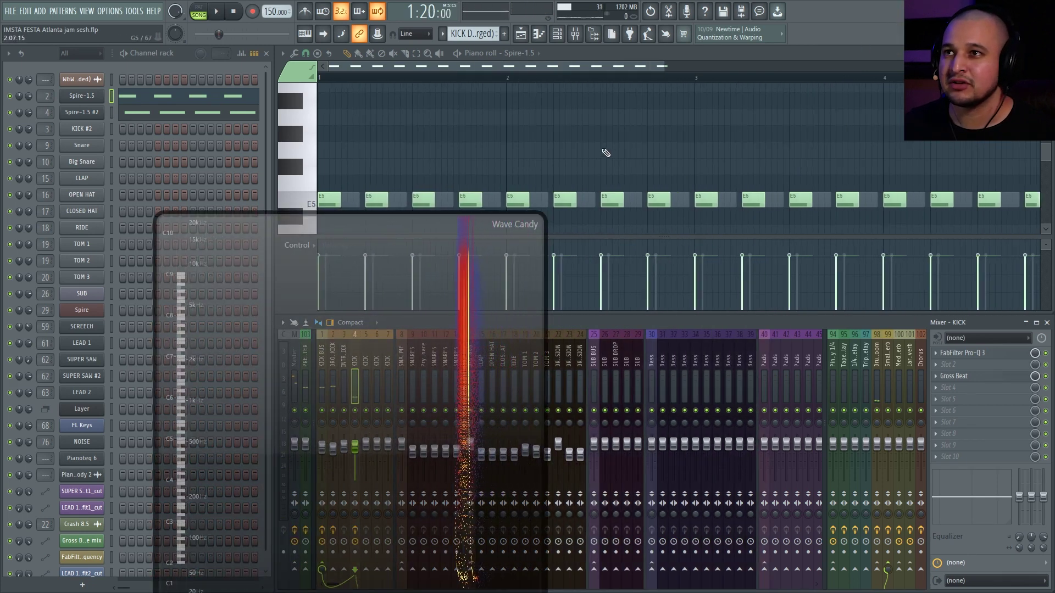
left_click_drag(897, 227, 655, 189)
left_click(231, 112)
left_click_drag(902, 223, 626, 190)
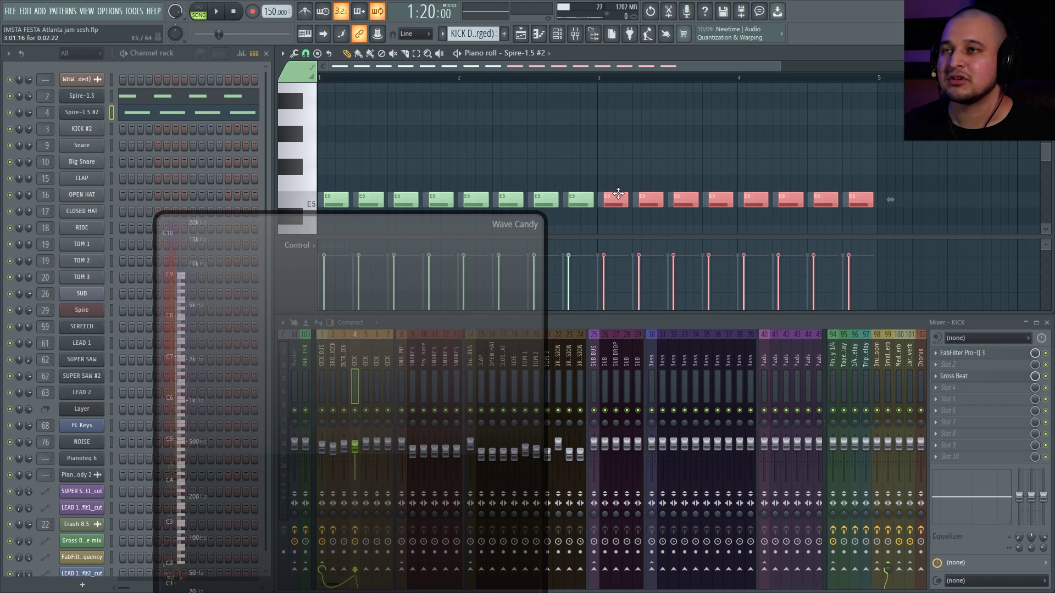
key("shift+Up")
key("shift+Up")
key("shift+Up")
key("space")
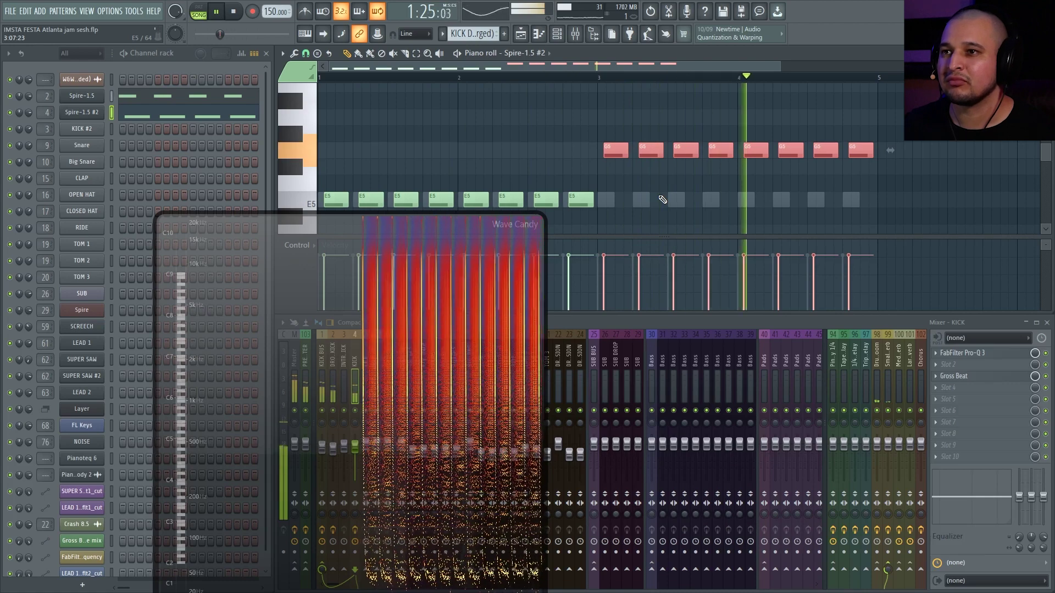
key("space")
Try raising the last four Spire-1.5 #2 notes another two semitones to A5, and play from bar 3.
left_click_drag(923, 190, 757, 150)
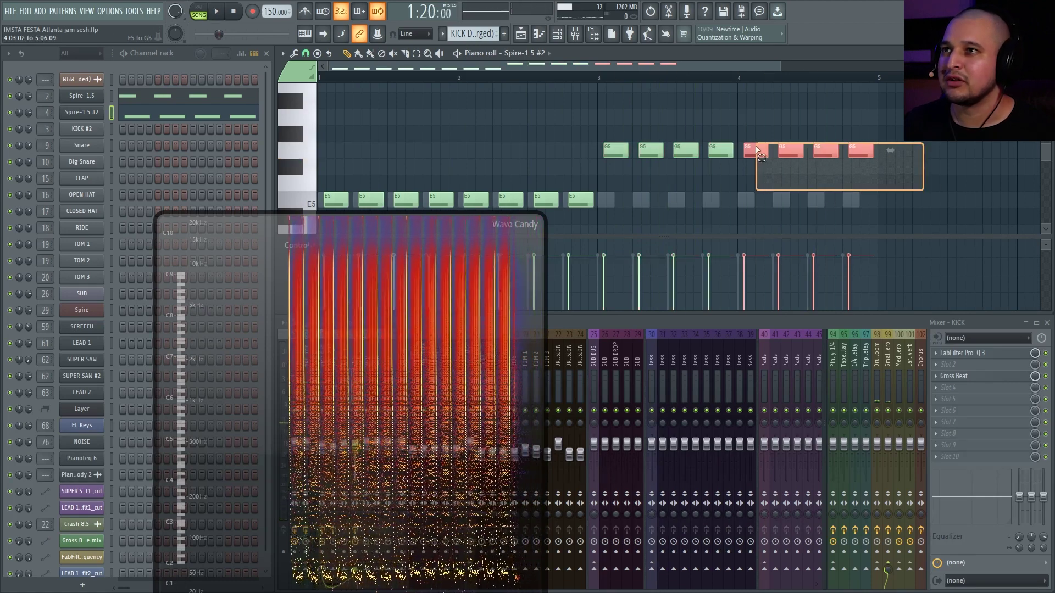
key("shift+Up")
key("shift+Up")
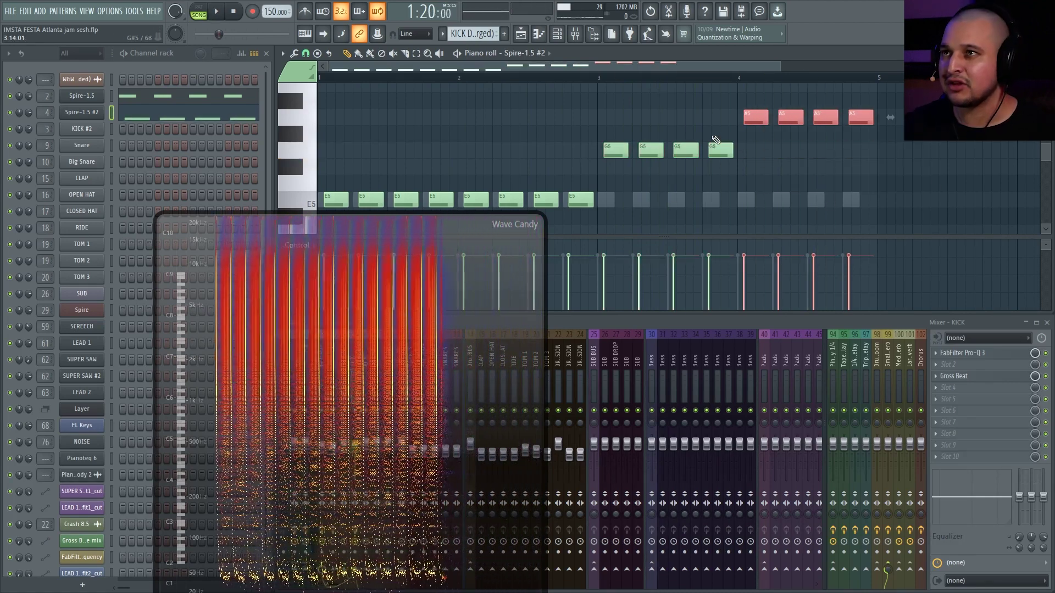
left_click(600, 77)
key("space")
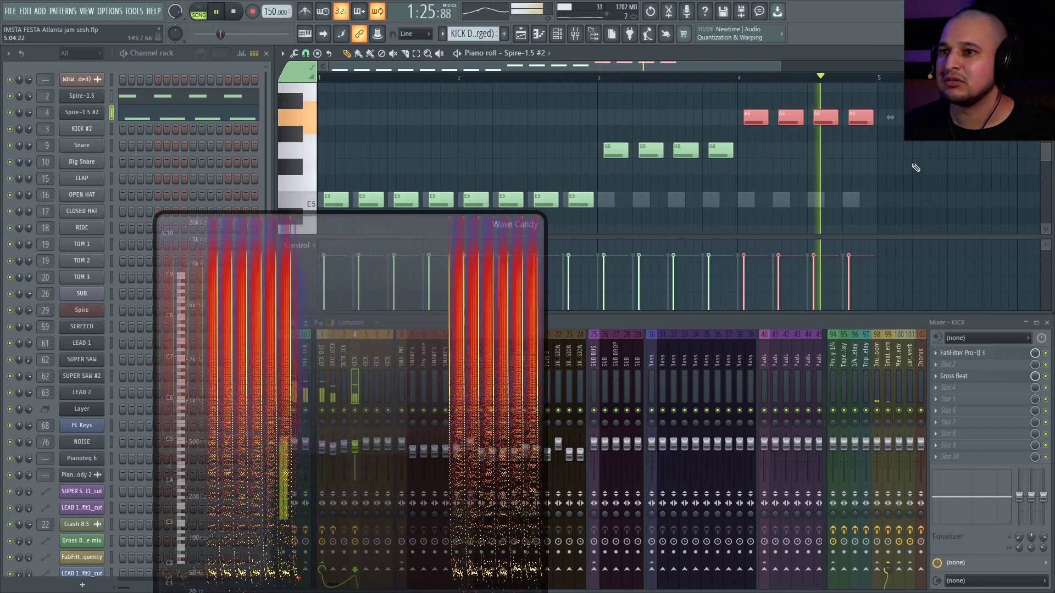
key("space")
Lower the raised Spire-1.5 #2 notes in bars 3 and 4 back to E5 and clear the selection.
key("shift+Down")
key("shift+Down")
key("ctrl+a")
key("shift+Down")
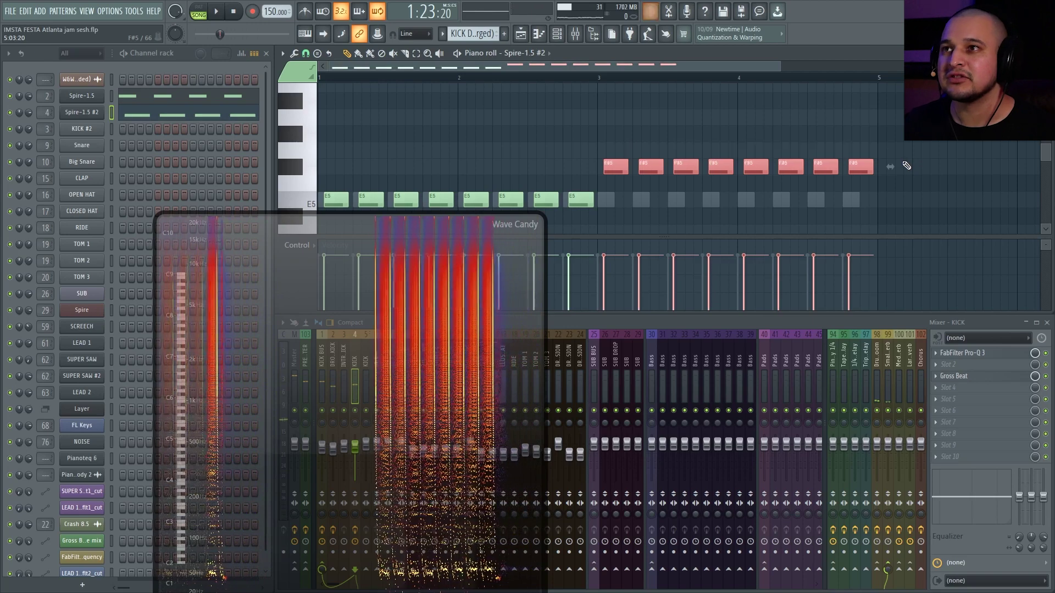
key("shift+Down")
key("shift+Down")
key("ctrl+d")
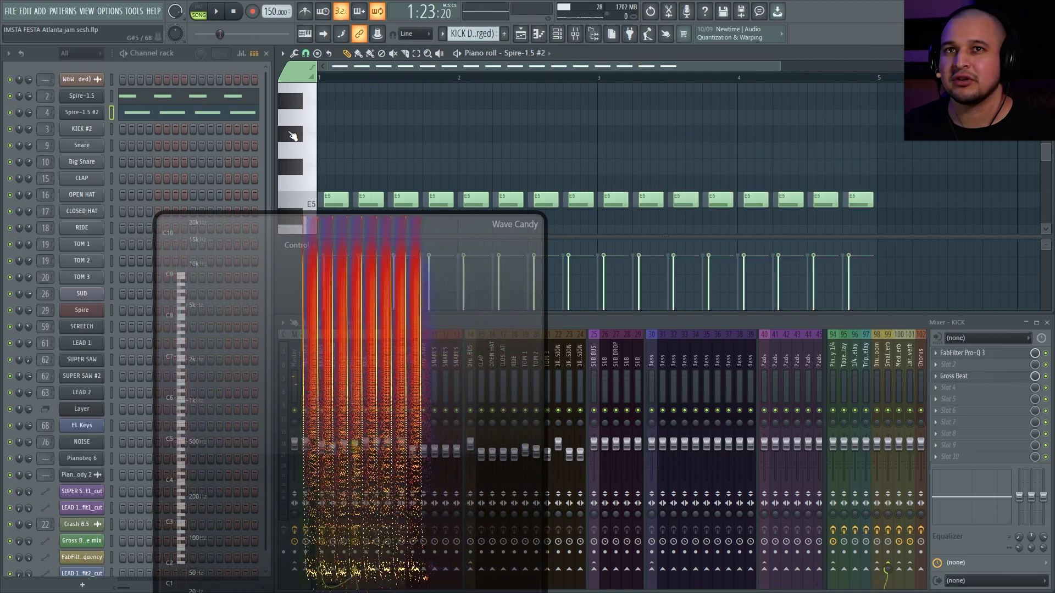
Transpose all Spire-1.5 kick notes up three semitones to G5 and clear the selection.
left_click(212, 98)
left_click_drag(912, 200, 326, 191)
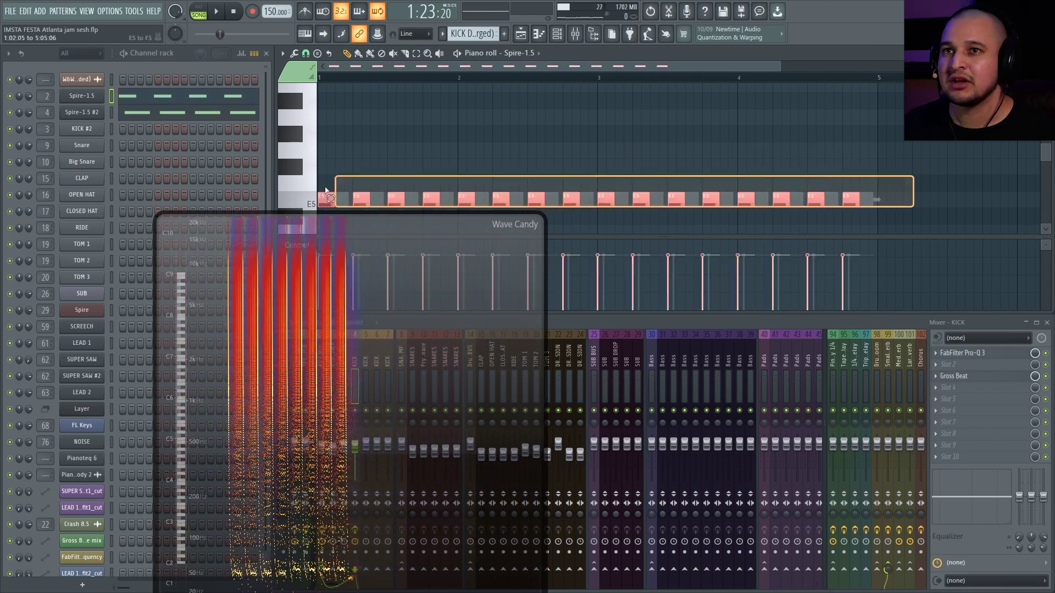
key("shift+Up")
key("shift+Up")
key("shift+Up")
key("ctrl+d")
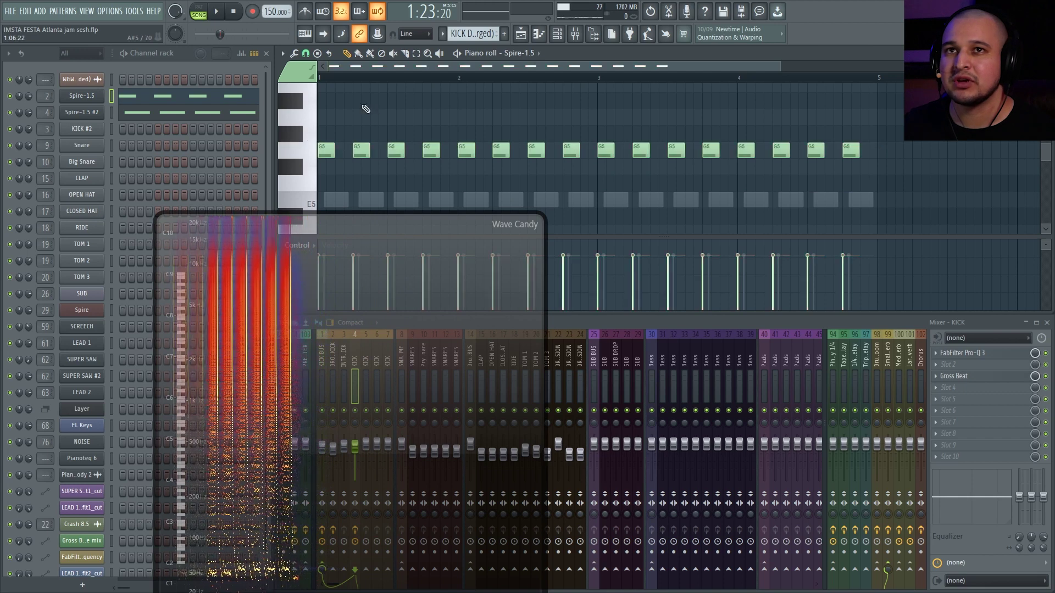
Transpose all Spire-1.5 #2 kick notes up three semitones to G5 to match the Spire-1.5 layer.
left_click(196, 109)
left_click_drag(959, 211, 326, 186)
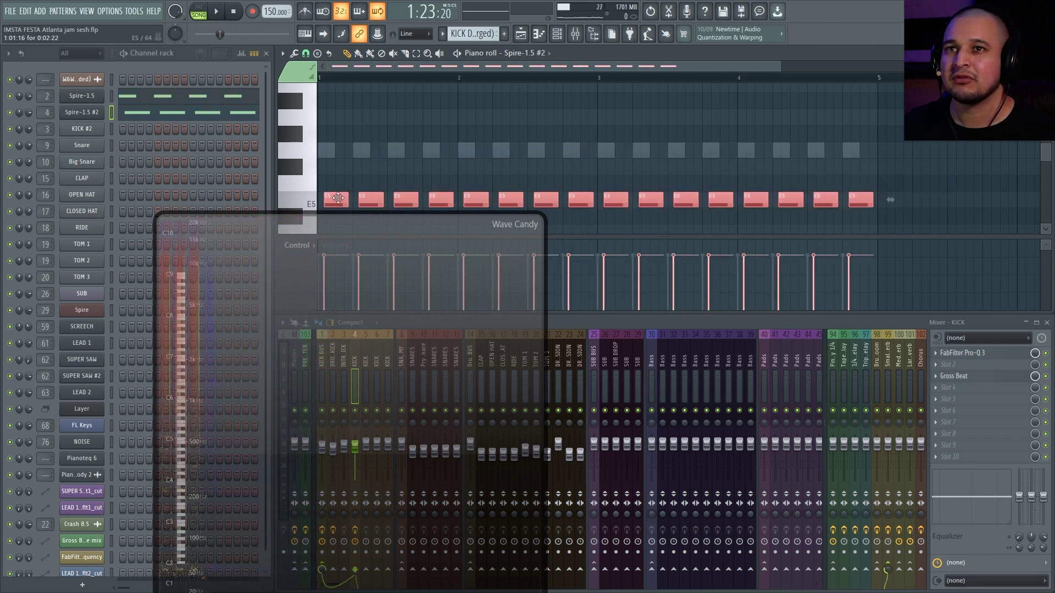
key("shift+Up")
key("shift+Up")
key("shift+Up")
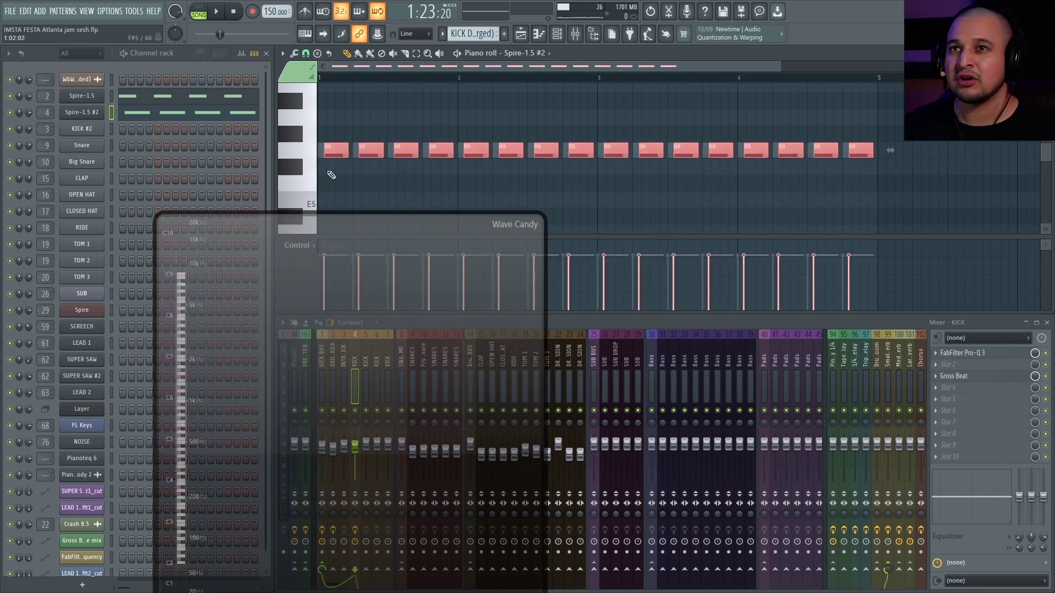
Play the drop kick pattern to hear both transposed Spire layers together, and stop playback.
key("space")
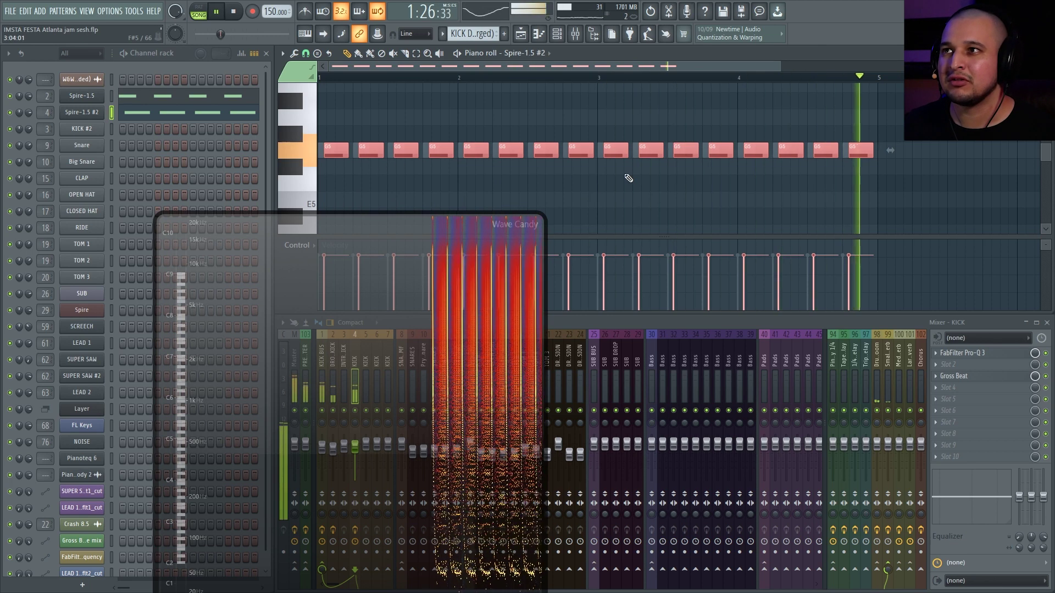
key("space")
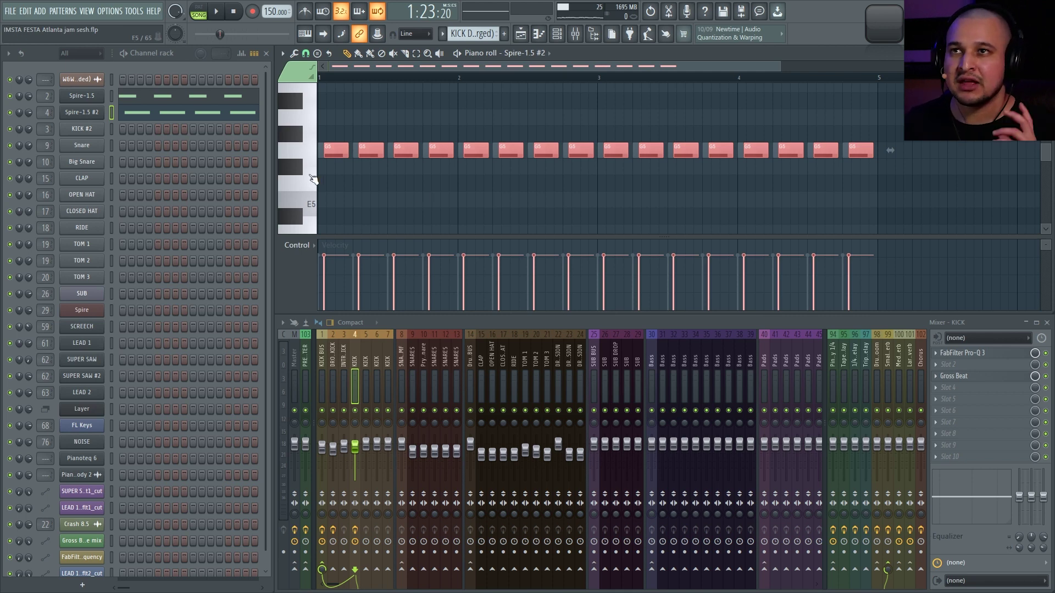
Bring up the Spire-1.5 layer's DROP KICK mixer track, solo it and play the kick pattern on its own.
right_click(85, 96)
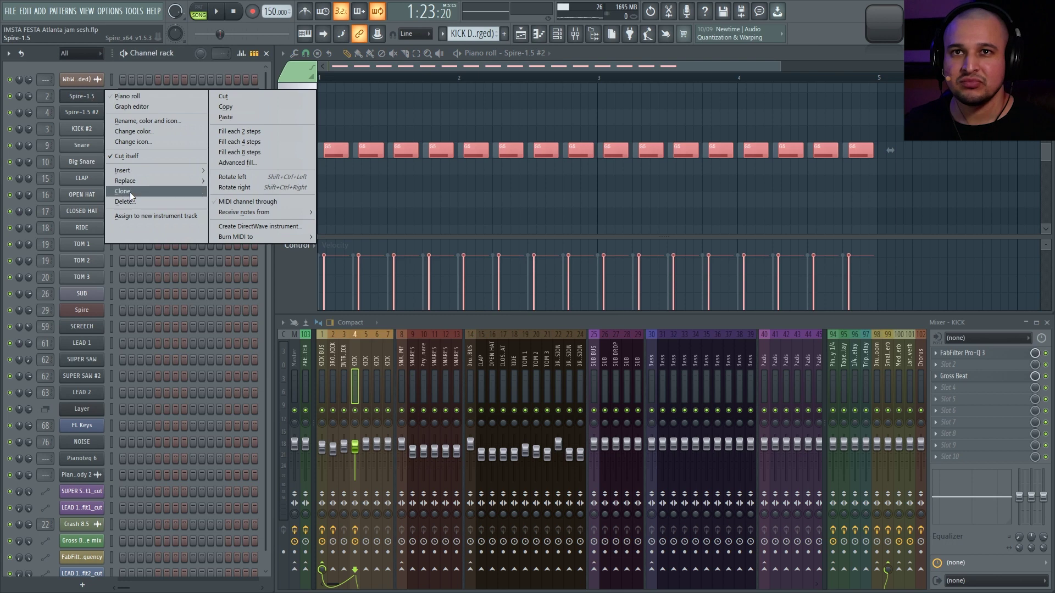
left_click(123, 191)
left_click(83, 96)
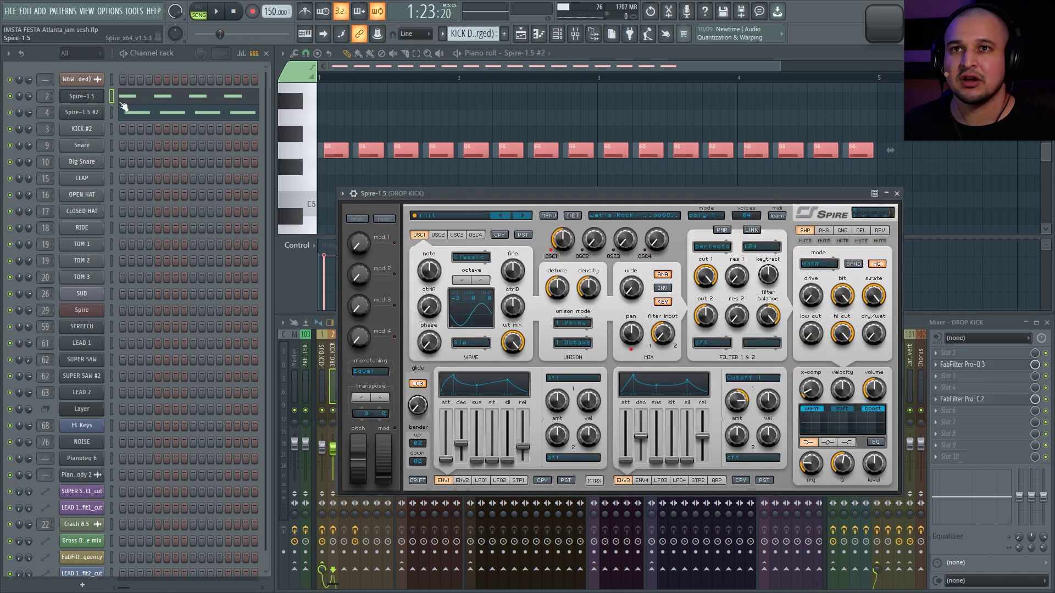
left_click(896, 194)
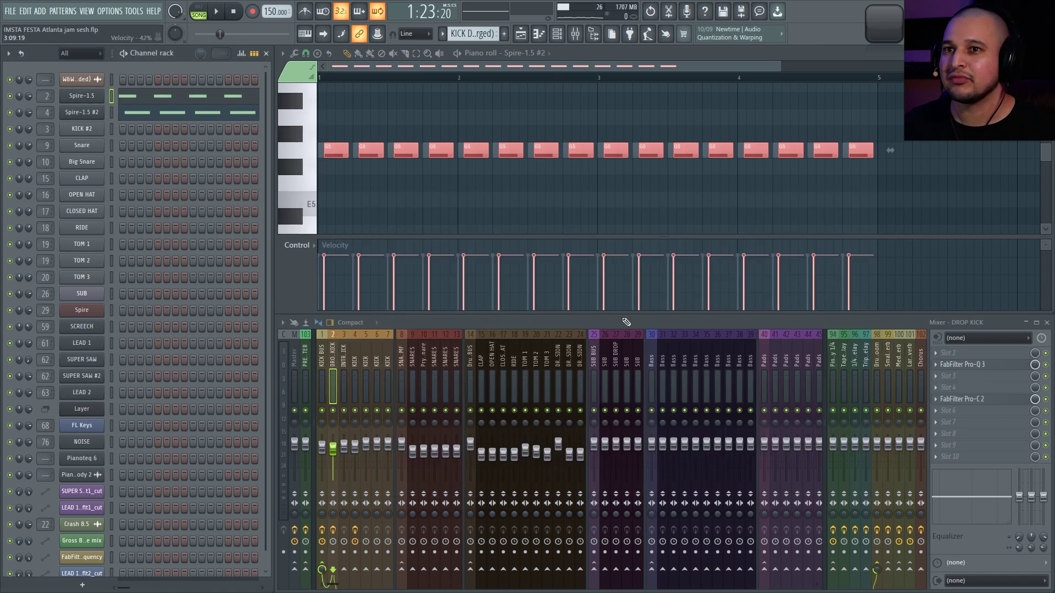
right_click(333, 410)
key("space")
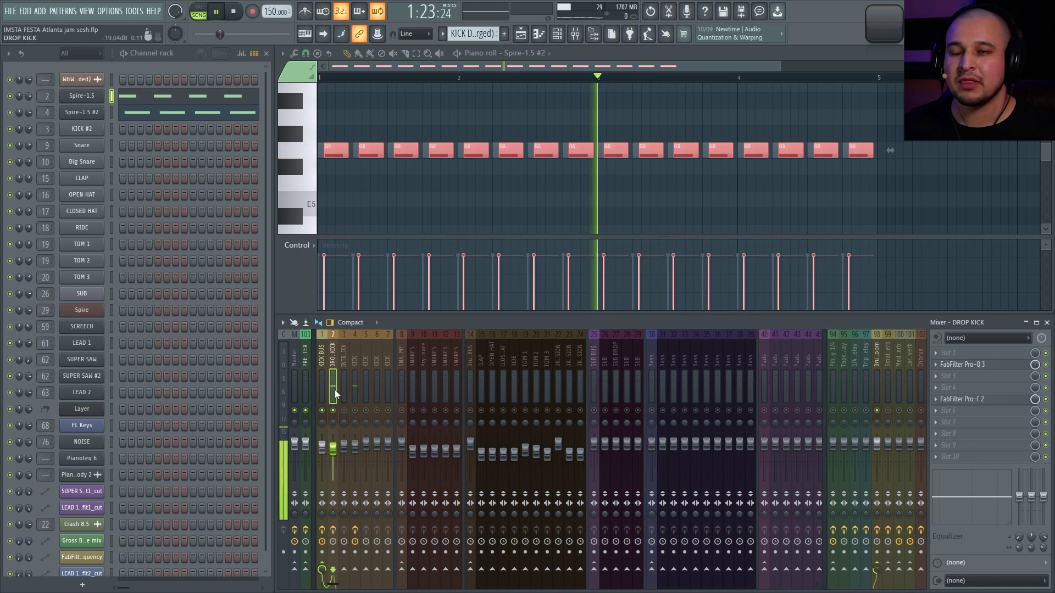
key("space")
Clone the Spire-1.5 channel to create another copy of the kick synth.
right_click(103, 96)
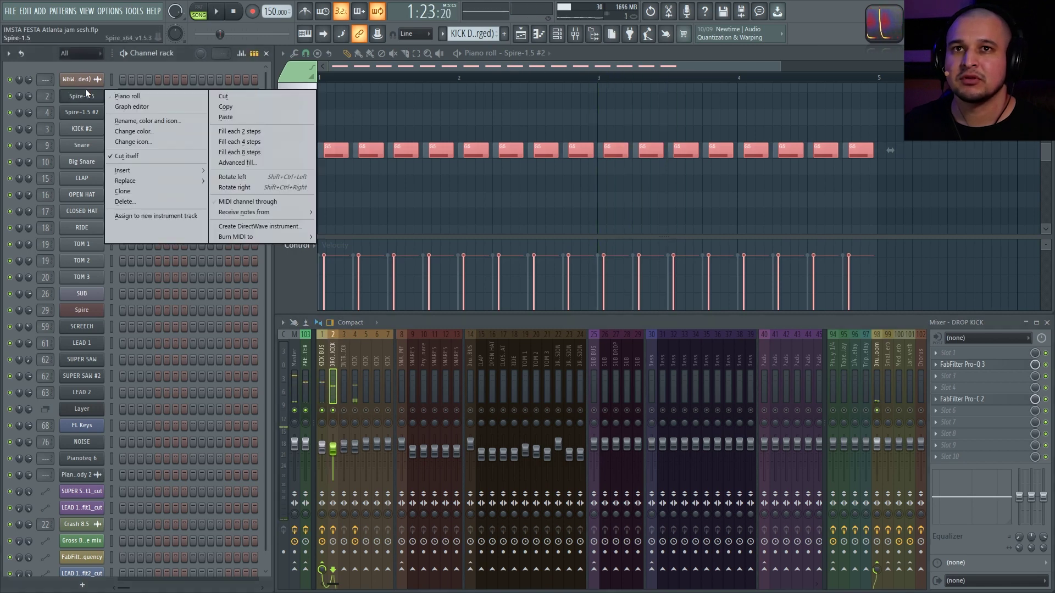
left_click(143, 191)
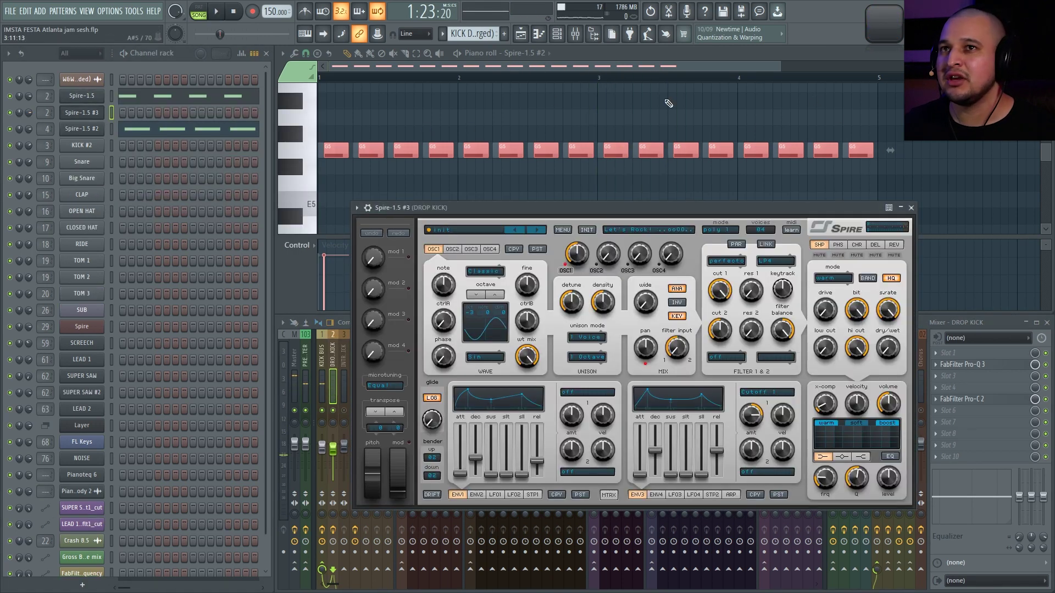
Move the note pattern from the Spire-1.5 channel to Spire-1.5 #3 and open the Spire-1.5 #3 synth.
left_click(354, 84)
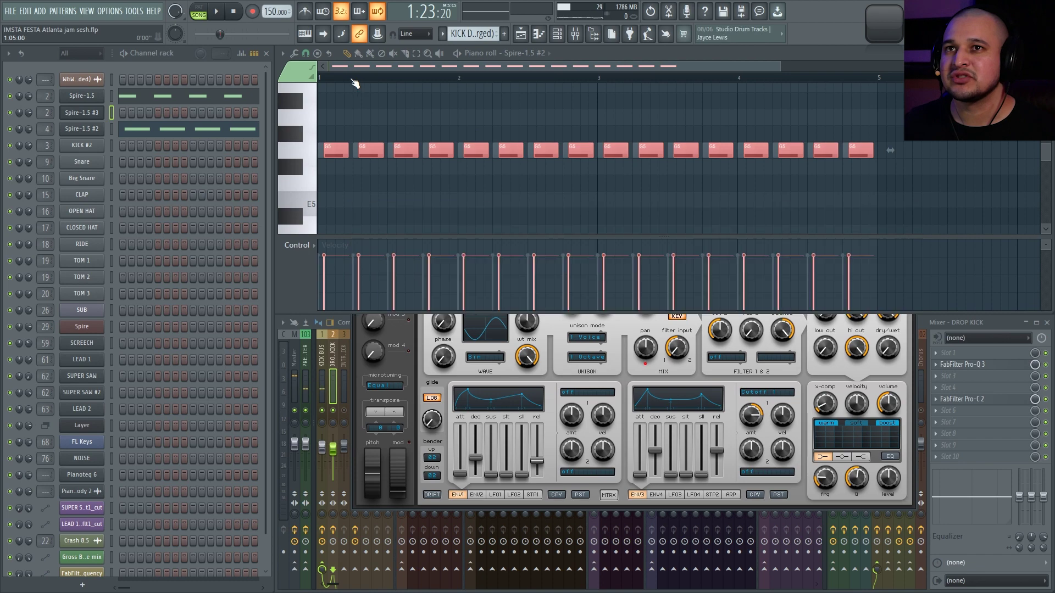
right_click(99, 94)
left_click(237, 105)
left_click(110, 112)
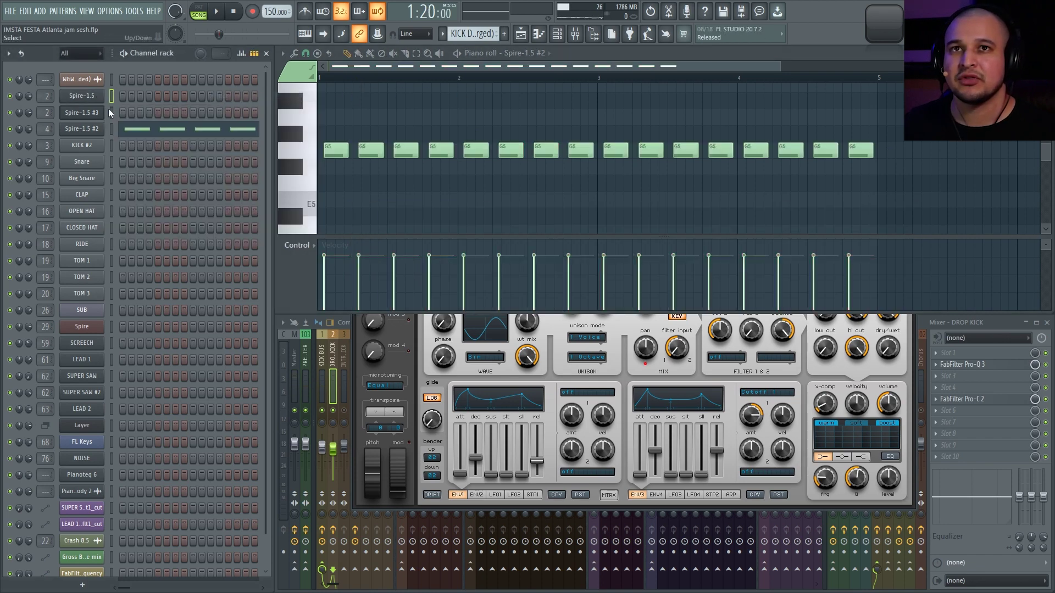
right_click(108, 109)
left_click(251, 130)
left_click(83, 112)
left_click(85, 113)
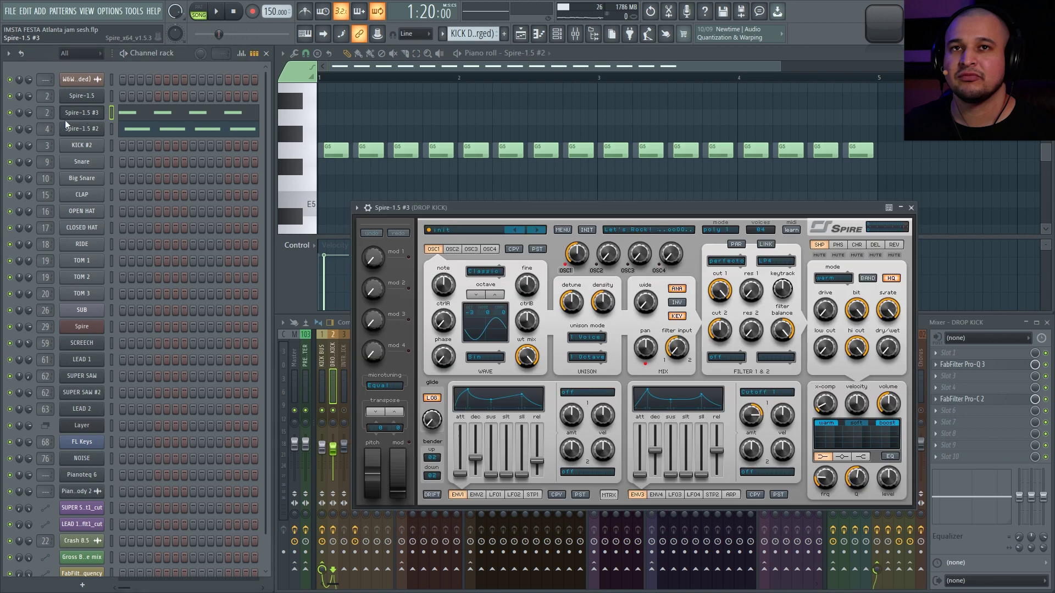
Reset Spire-1.5 #3 to an init patch and disable the DROP KICK mixer track's routing to track 98.
key("space")
key("space")
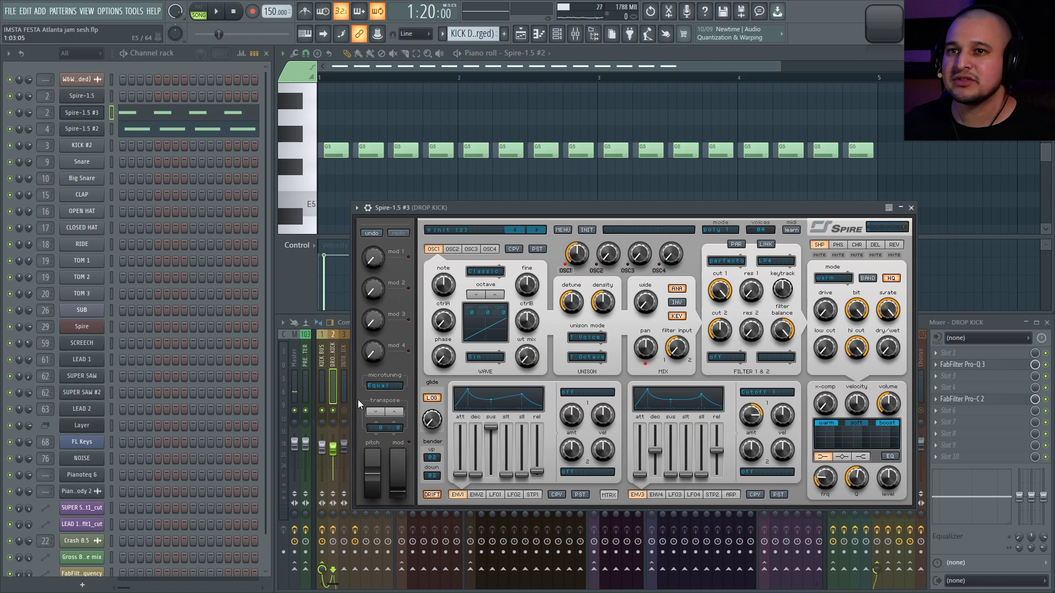
left_click_drag(817, 224, 494, 226)
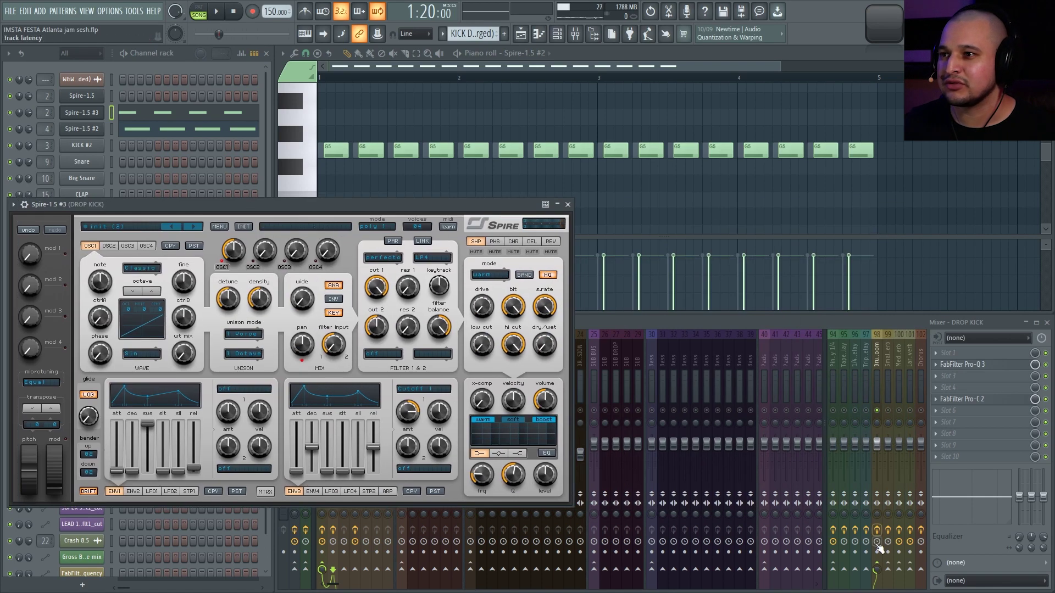
left_click(878, 566)
left_click_drag(329, 208, 565, 209)
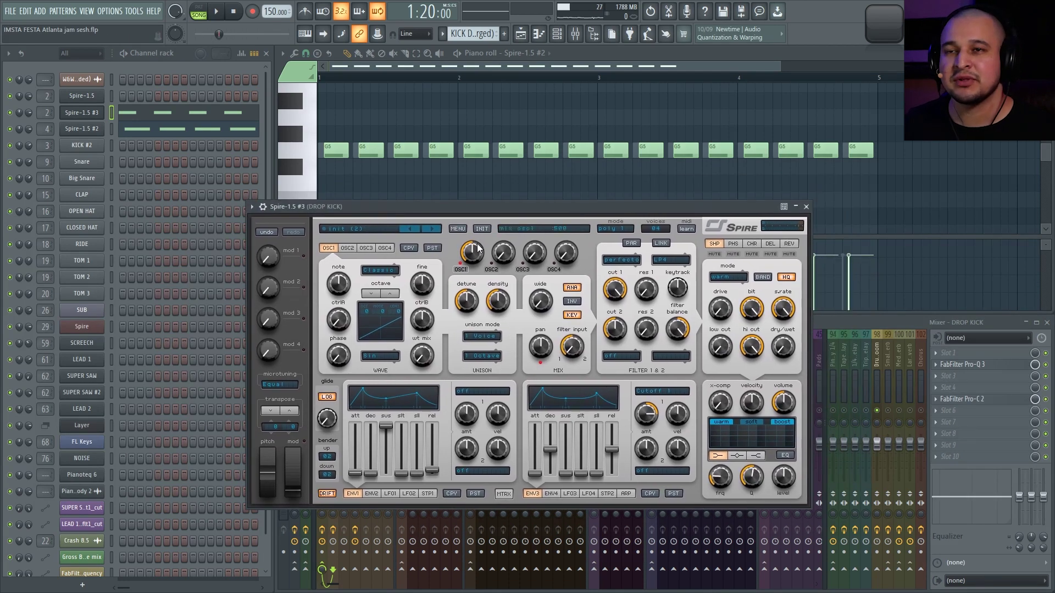
Raise oscillator 1's wt mix to maximum and give envelope 1 zero sustain and a short decay while auditioning the pattern.
key("space")
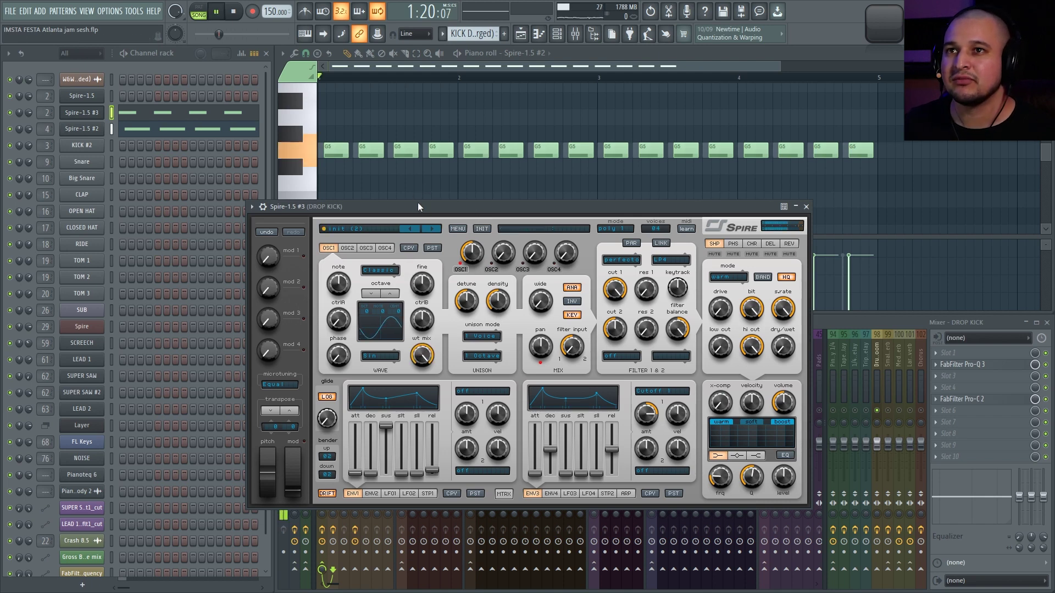
key("space")
key("space")
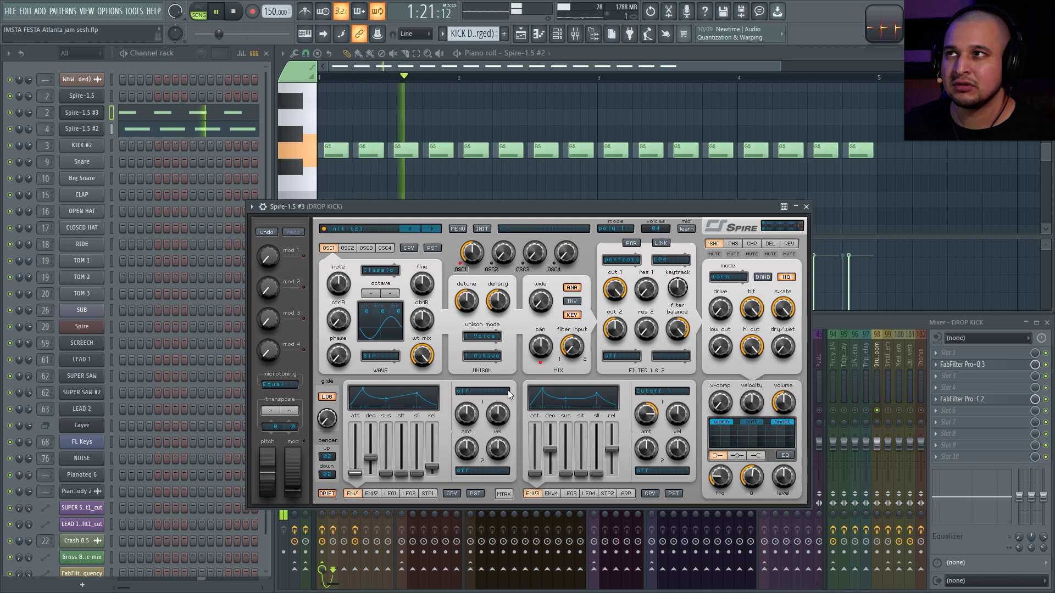
key("space")
Show the Wave Candy spectrum display, place the synth window beside it, and play the pattern to view its frequencies.
left_click(883, 35)
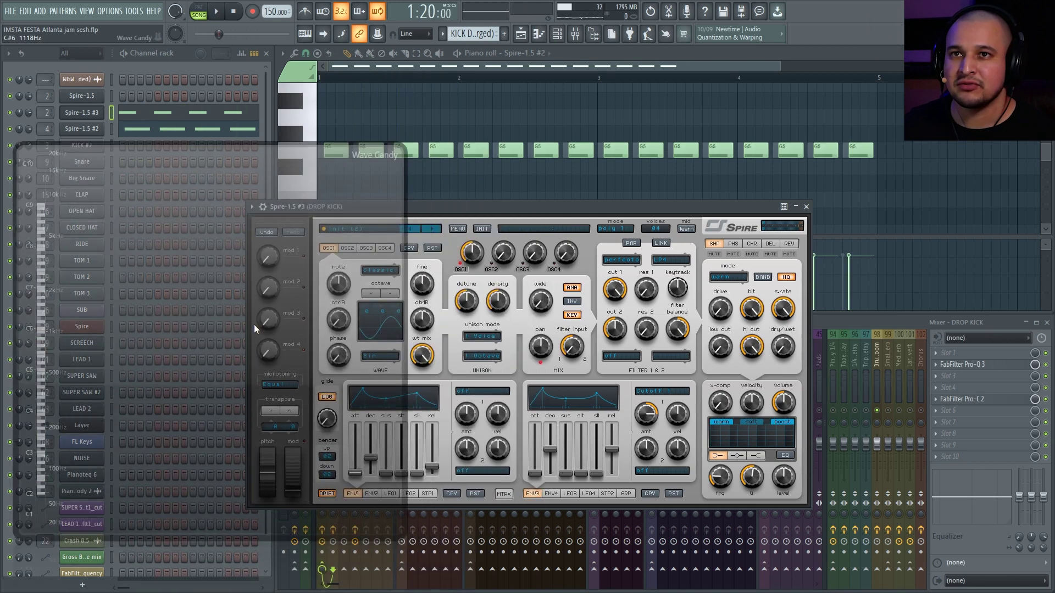
left_click_drag(470, 216, 582, 190)
key("space")
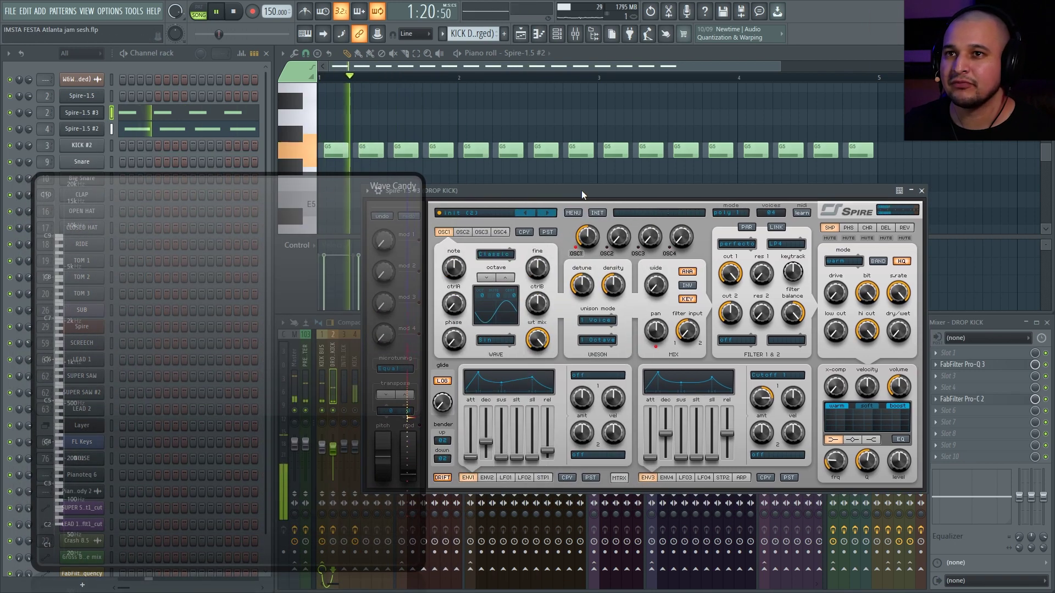
key("space")
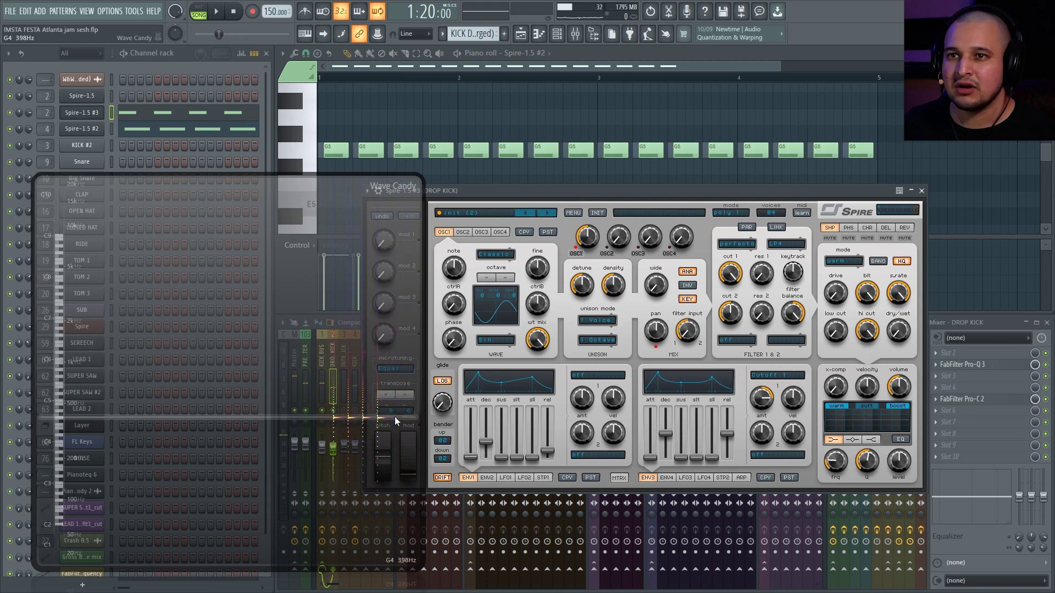
Place Wave Candy clear of the synth and set oscillator 1's octave to -3, checking the pitch during playback.
left_click_drag(395, 416, 302, 408)
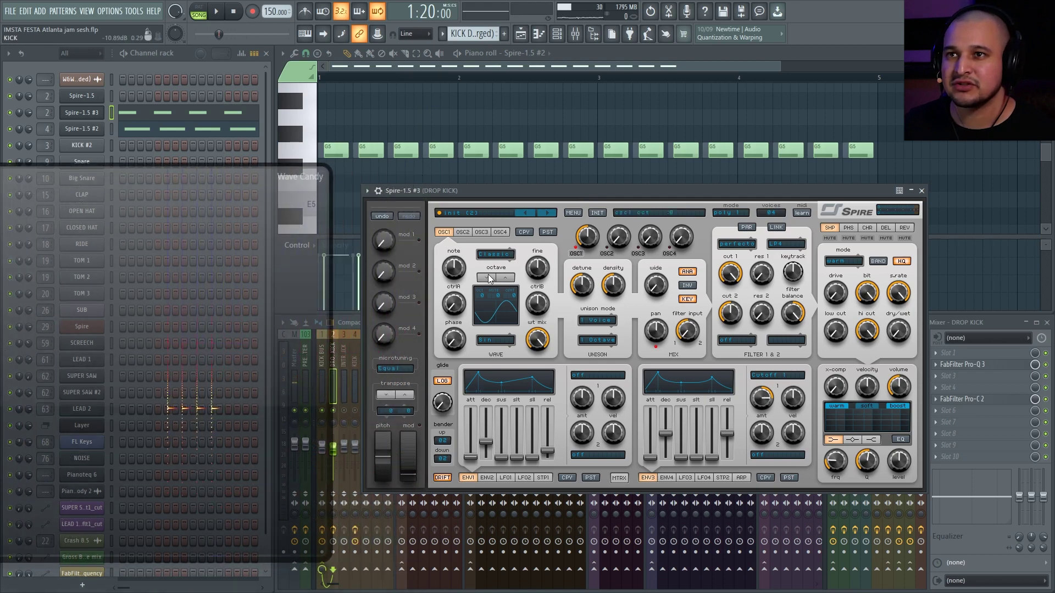
key("space")
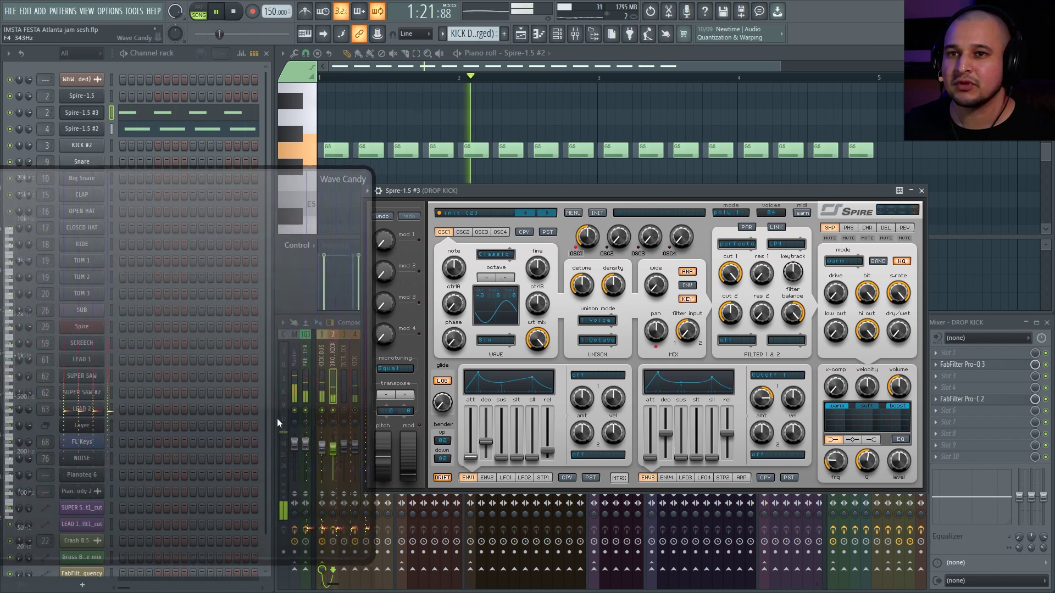
key("space")
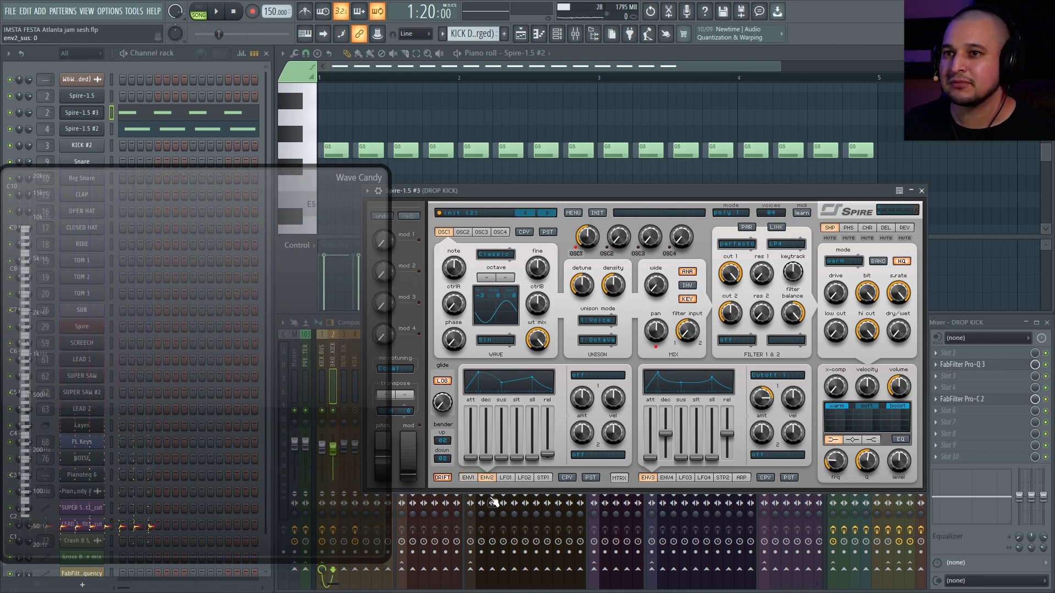
Assign envelope 2 to Osc1 Pitch with amount 690 and decay 57 while auditioning the pattern.
left_click(592, 376)
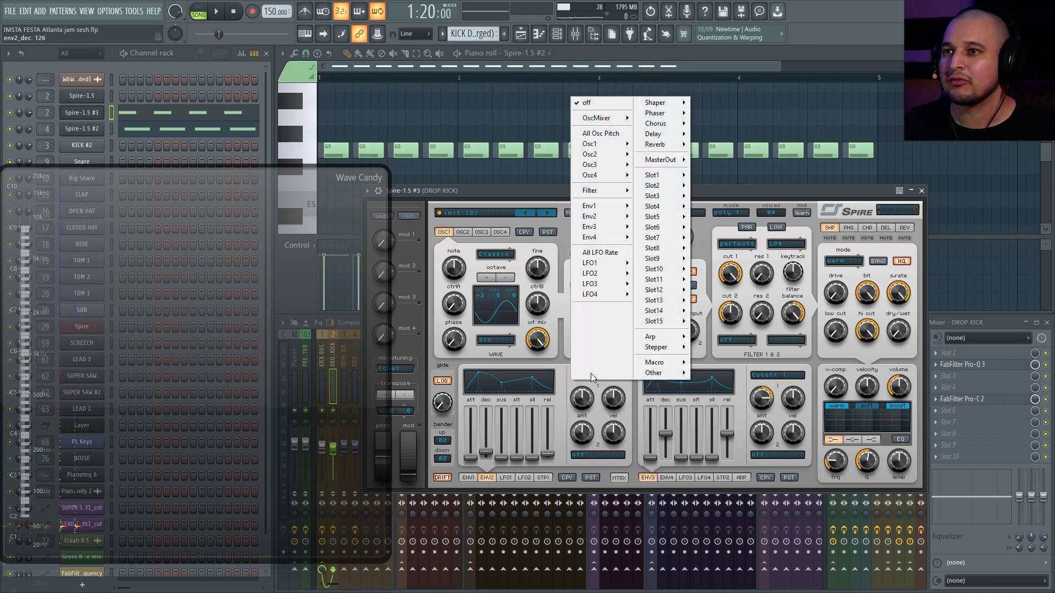
mouse_move(623, 146)
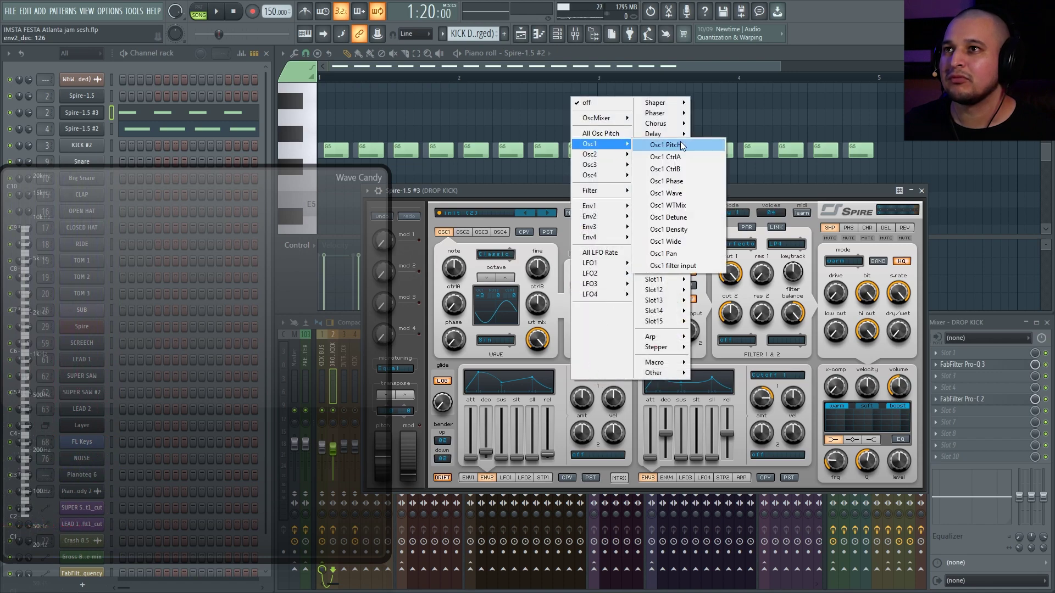
left_click(656, 144)
left_click_drag(582, 399, 582, 359)
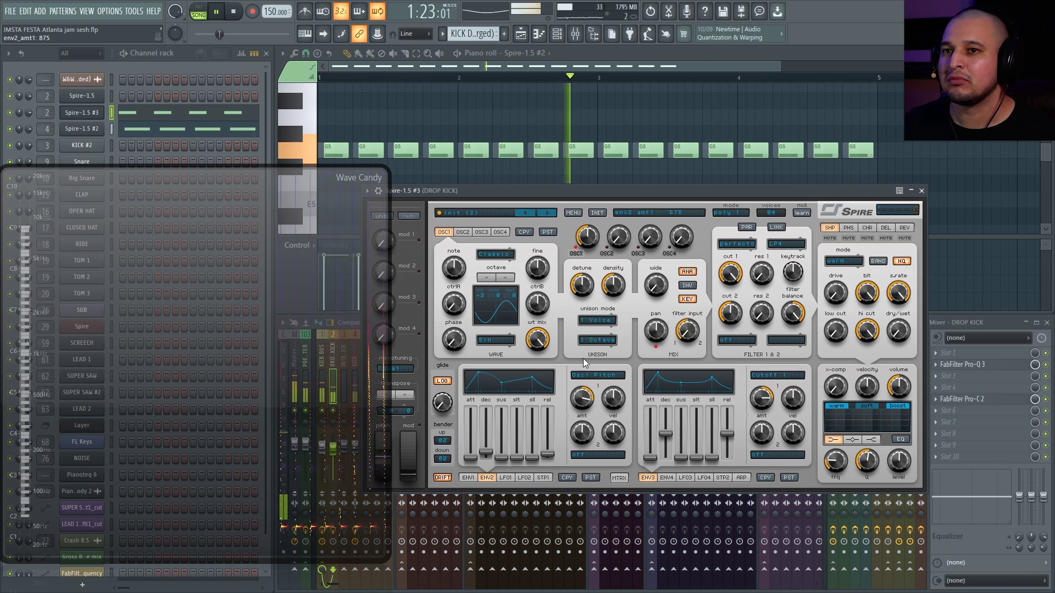
left_click_drag(485, 453, 486, 455)
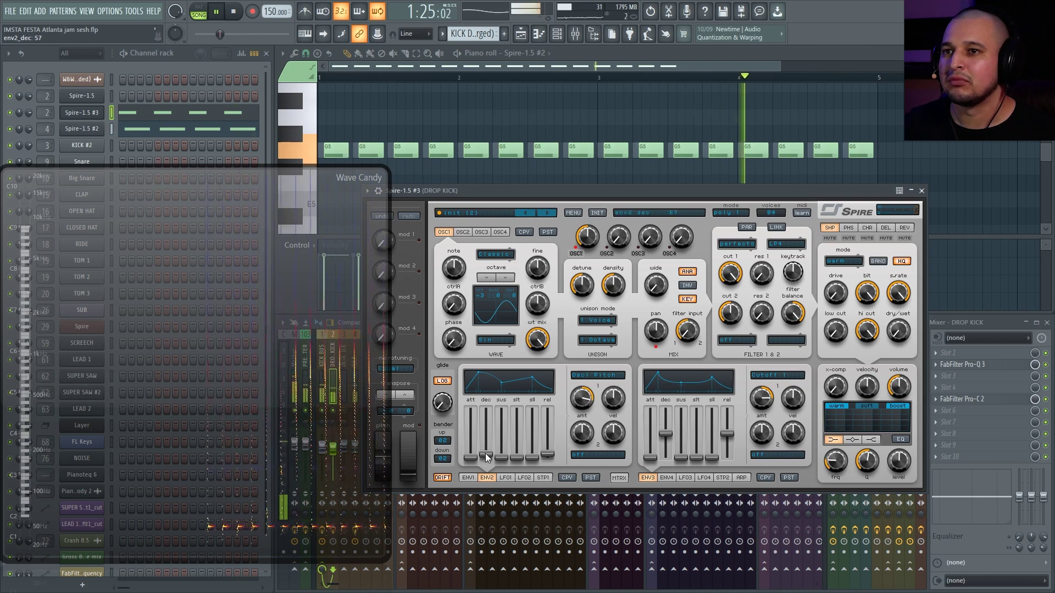
left_click_drag(581, 398, 587, 412)
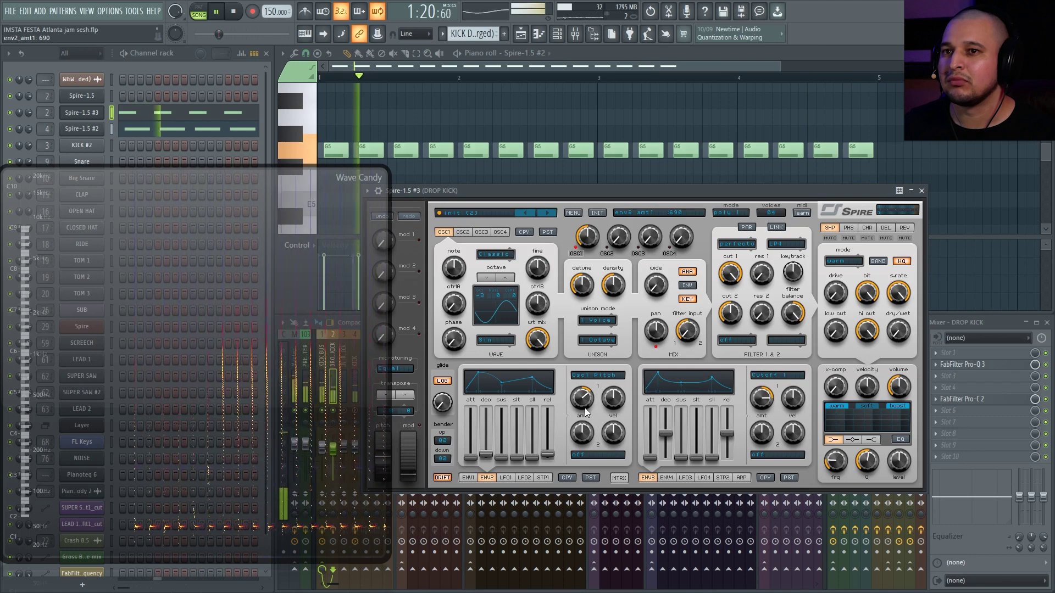
key("space")
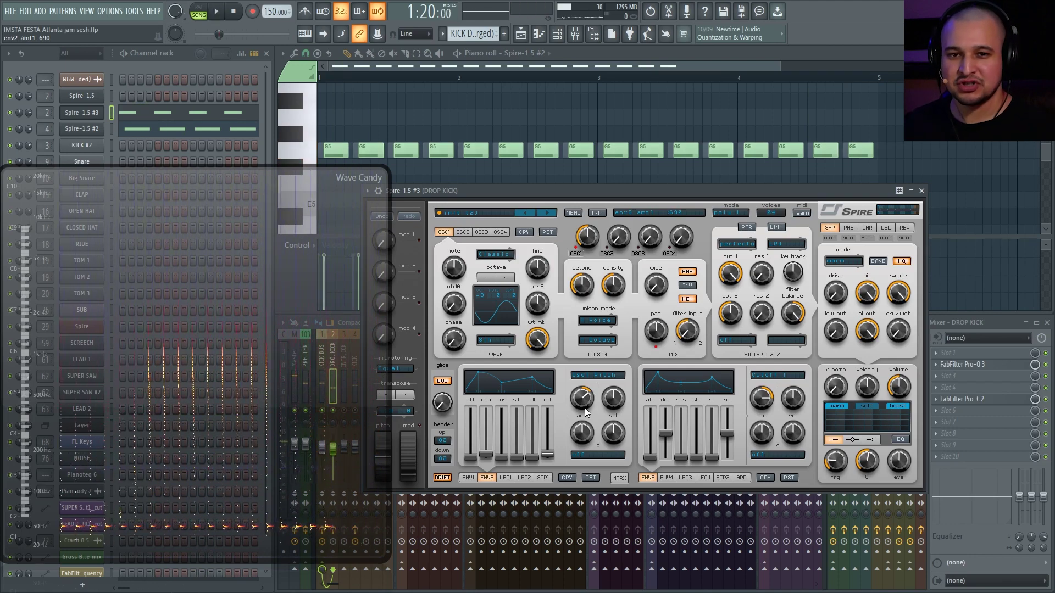
Raise envelope 2's Osc1 Pitch amount to 945 and its decay to 230 while auditioning the pattern.
key("space")
key("space")
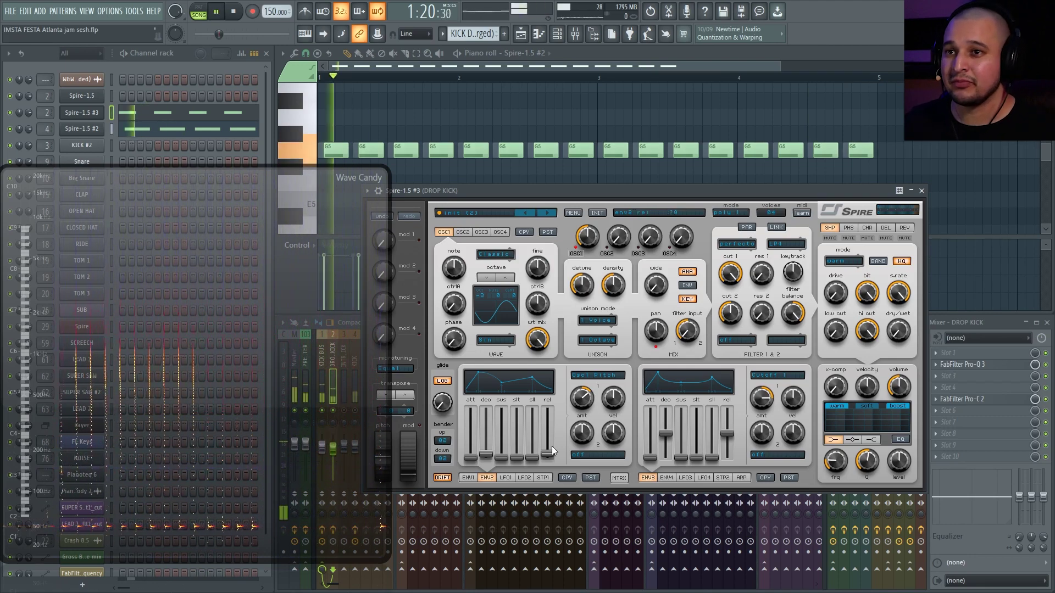
key("space")
left_click_drag(578, 409, 576, 378)
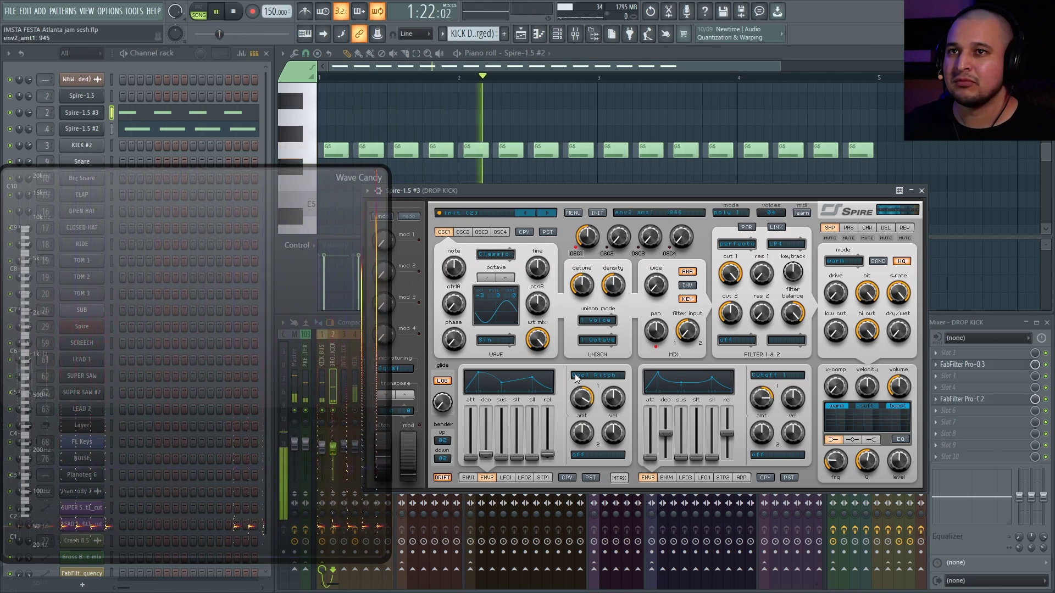
left_click_drag(486, 455, 486, 446)
key("space")
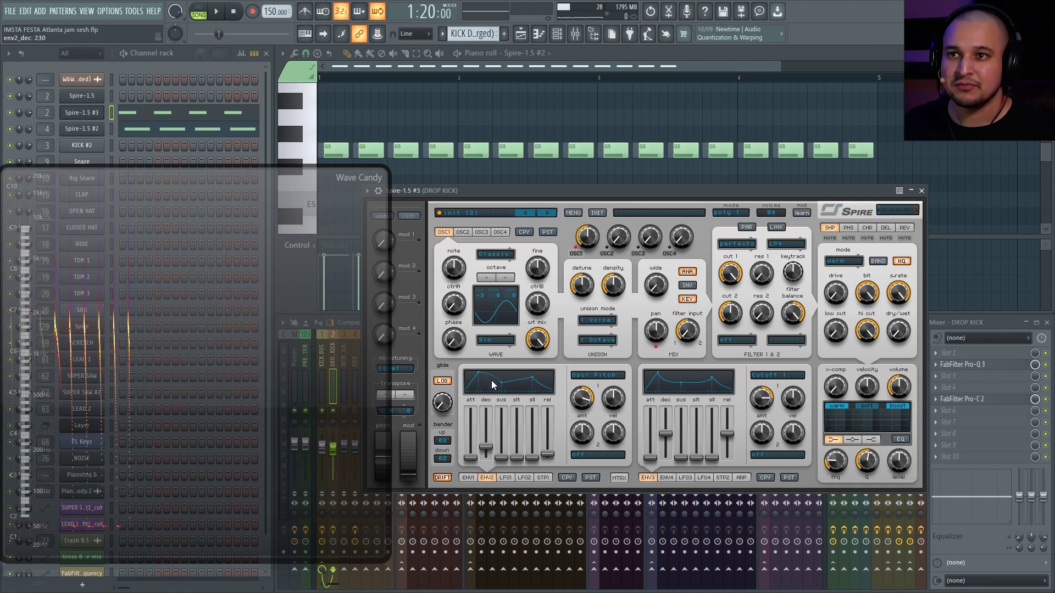
Switch envelope 2's decay curve to Exp1 and set its Osc1 Pitch amount to 880.
key("space")
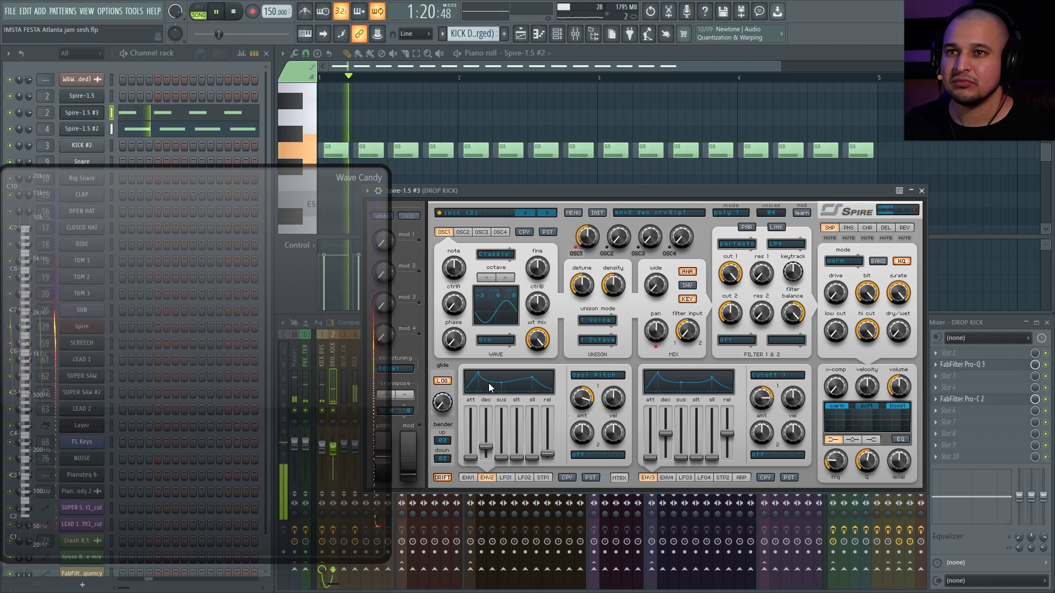
left_click(491, 388)
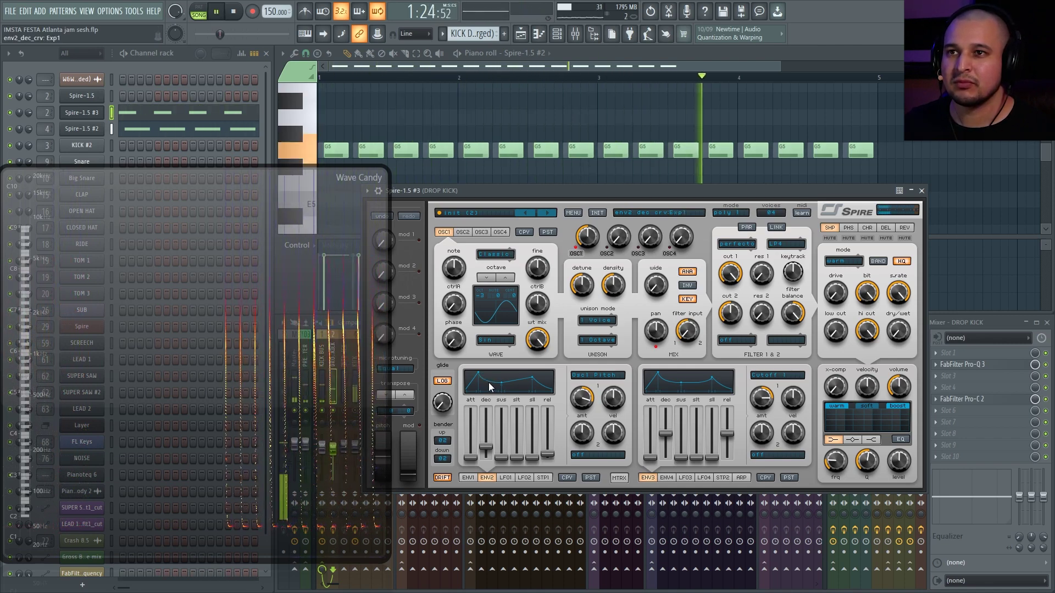
key("space")
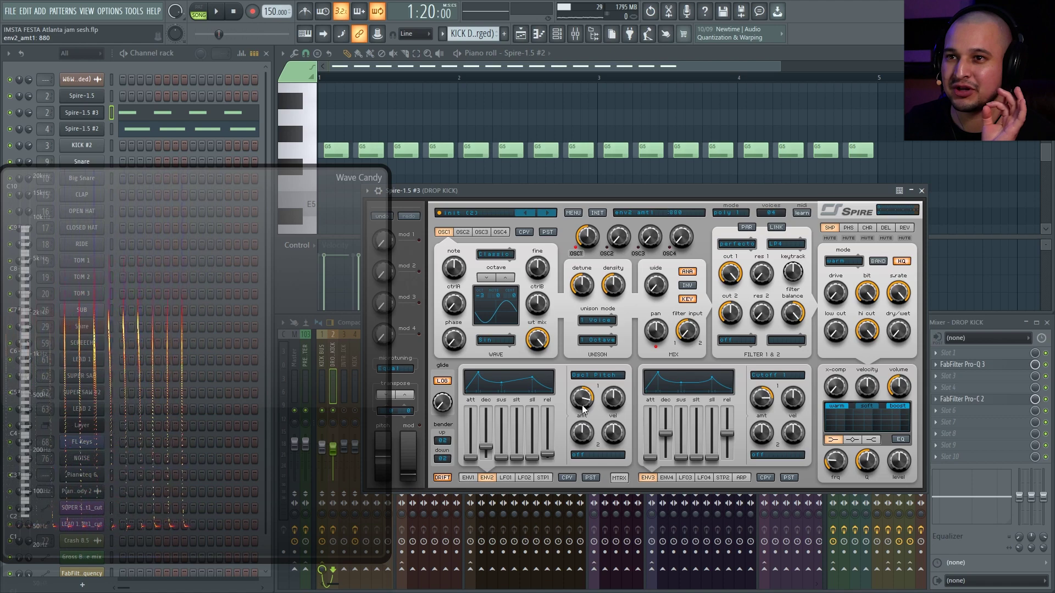
Set envelope 1's decay to 552, raise its sustain slightly, and set its release to 391 during playback.
key("space")
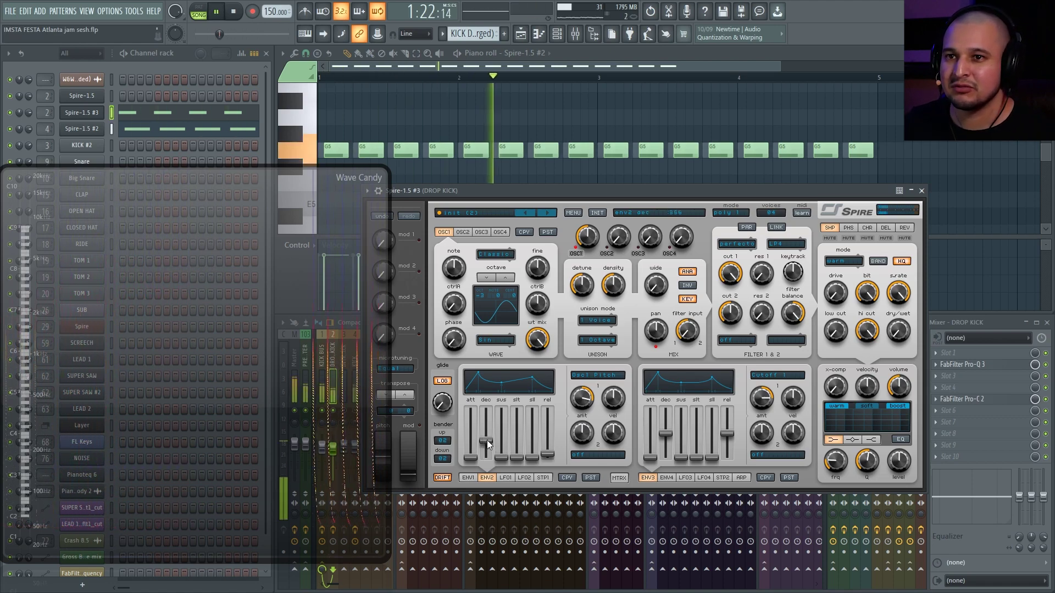
left_click(468, 477)
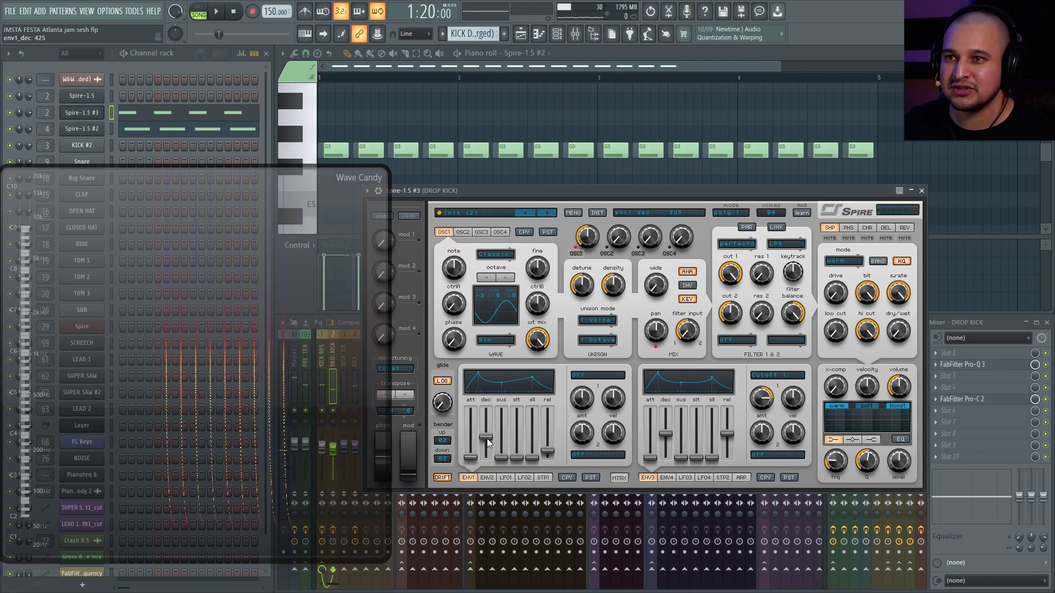
left_click_drag(488, 439, 487, 437)
key("space")
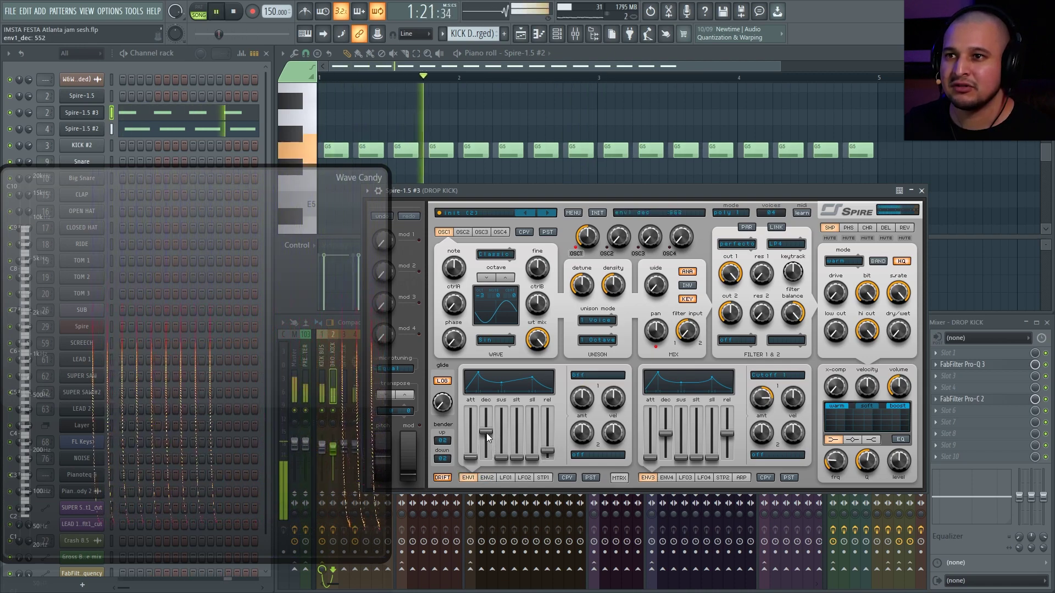
left_click_drag(500, 458, 500, 447)
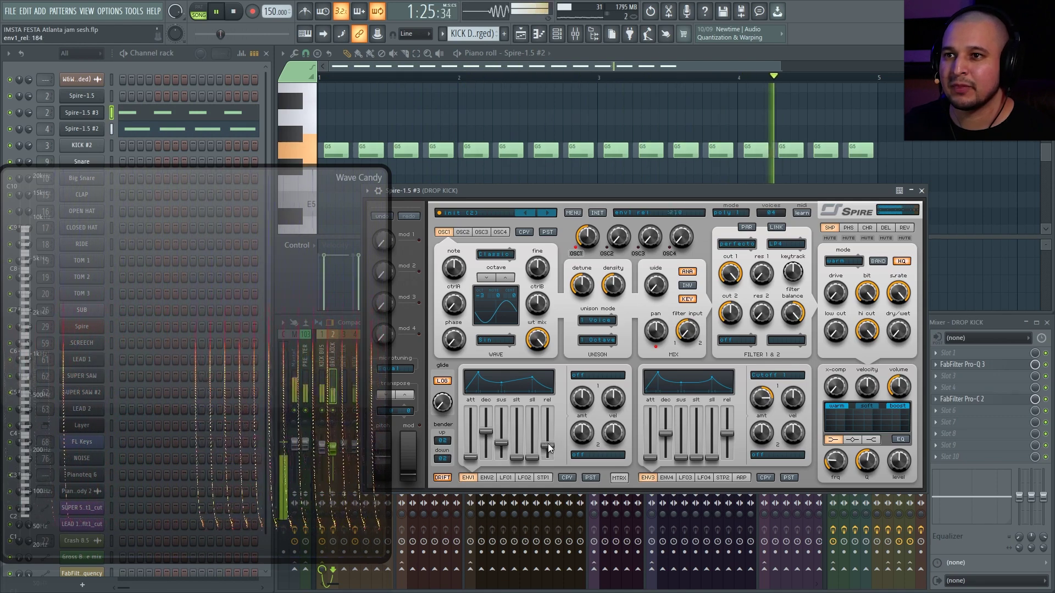
left_click_drag(548, 451, 544, 440)
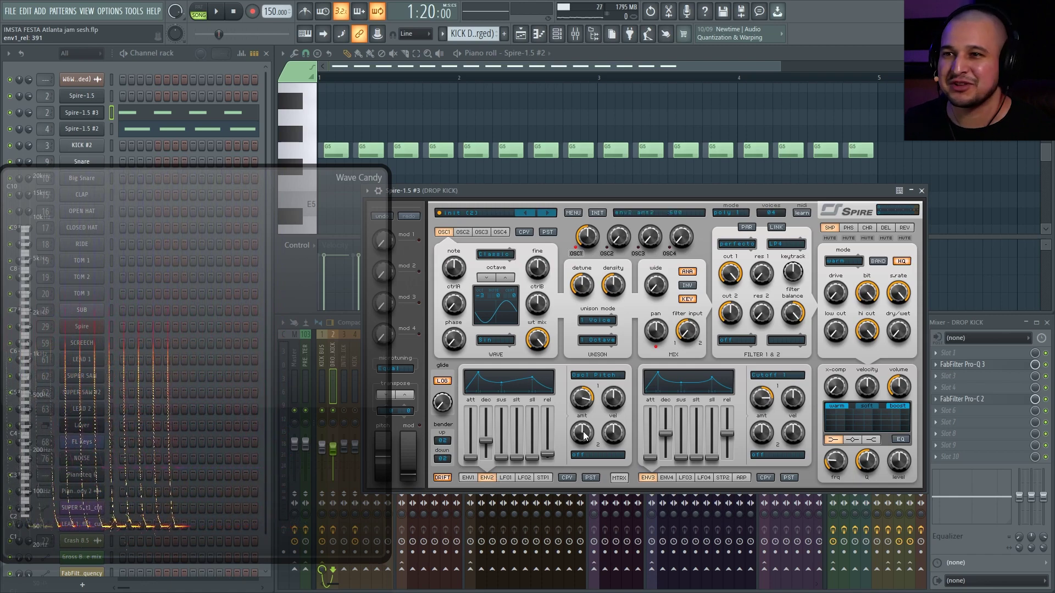
Set envelope 2's Osc1 Pitch amount to 790 and fine-tune its decay slightly above 172 while auditioning.
key("space")
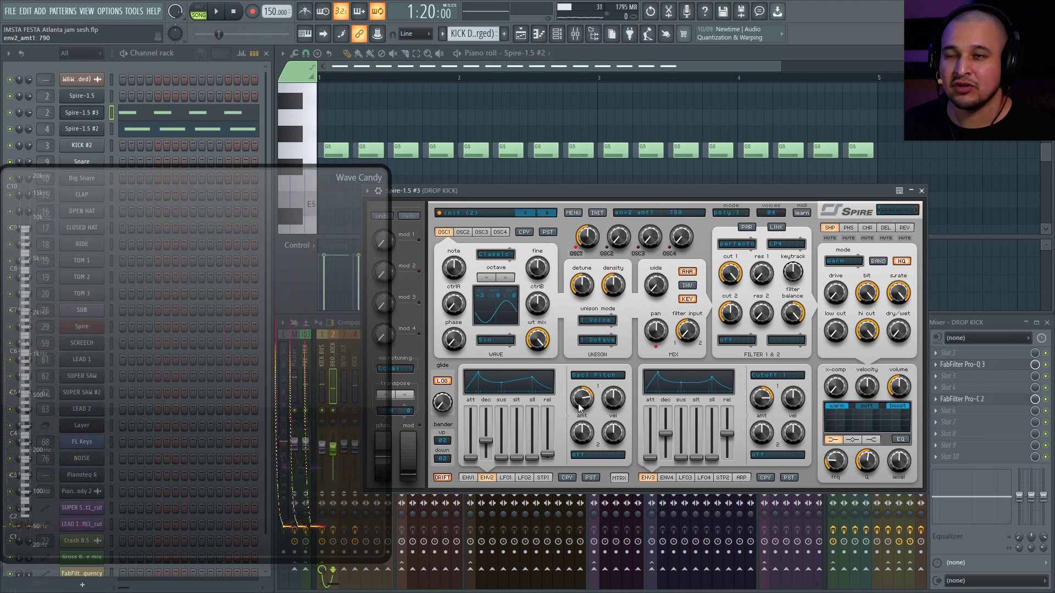
key("space")
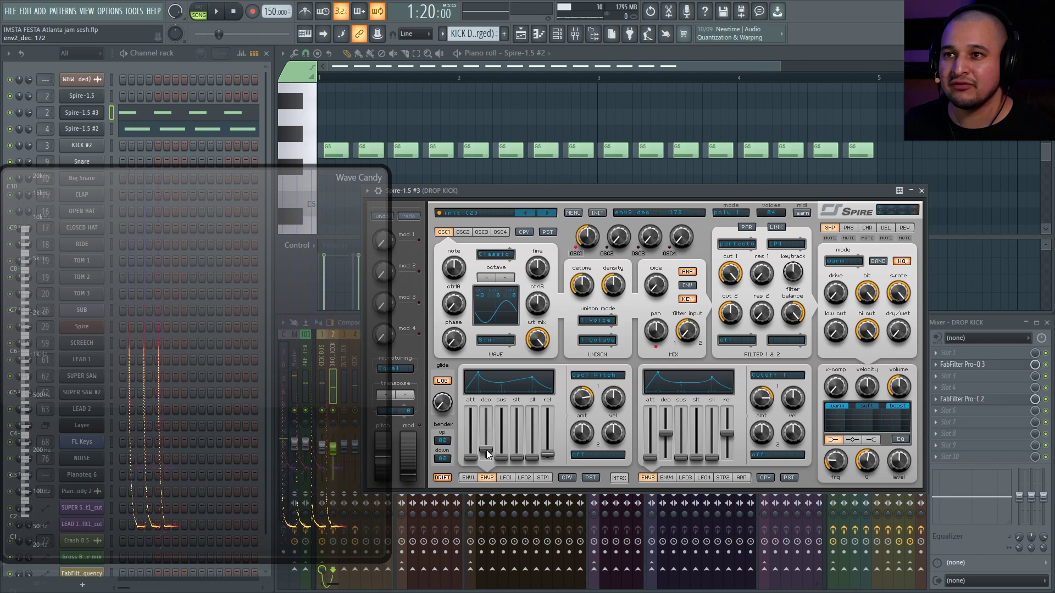
key("space")
left_click_drag(487, 453, 487, 448)
key("space")
Try deleting the second note and shifting the fourth in the Spire-1.5 #2 pattern, and undo both edits.
right_click(366, 147)
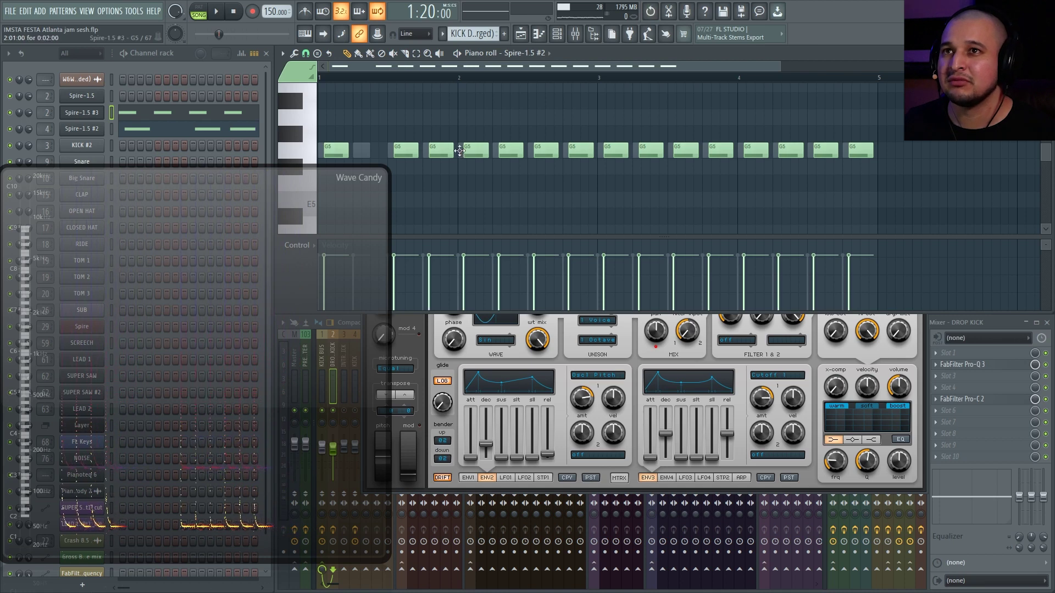
scroll(663, 154, "up", 4)
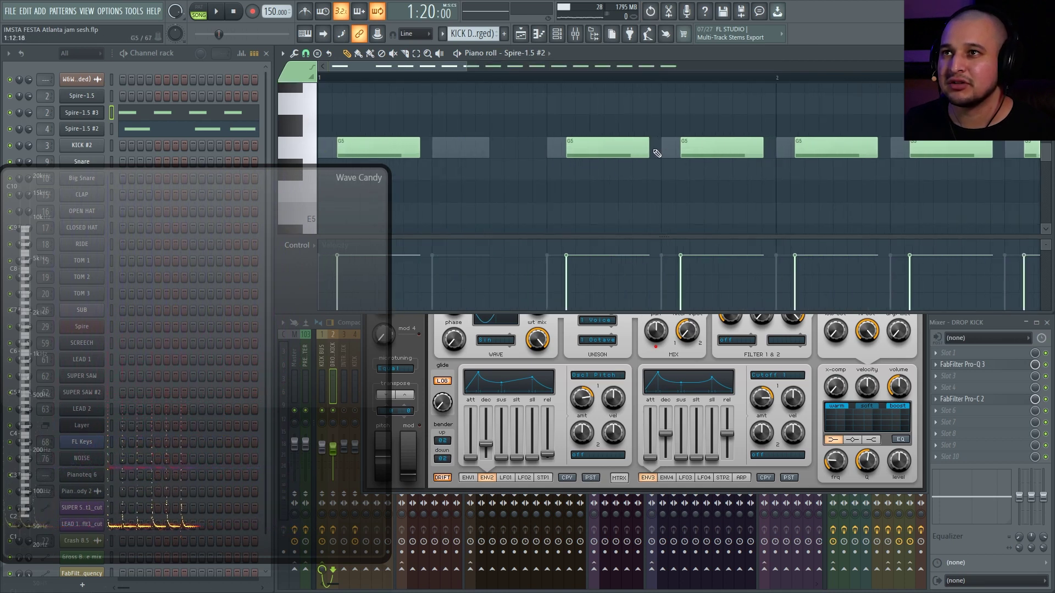
left_click_drag(728, 143, 763, 149)
key("space")
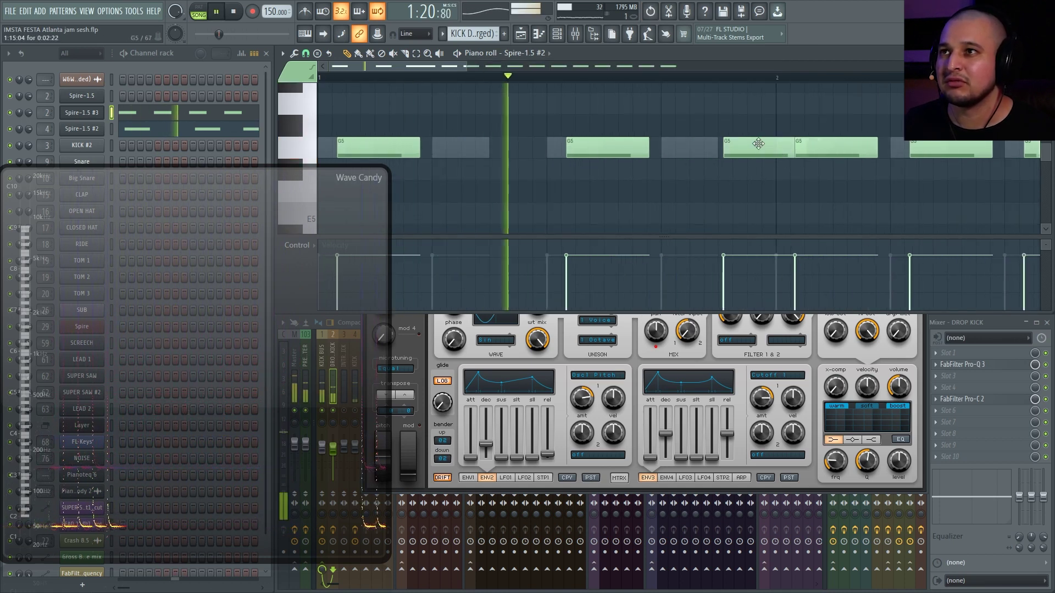
key("space")
key("ctrl+z")
key("ctrl+z")
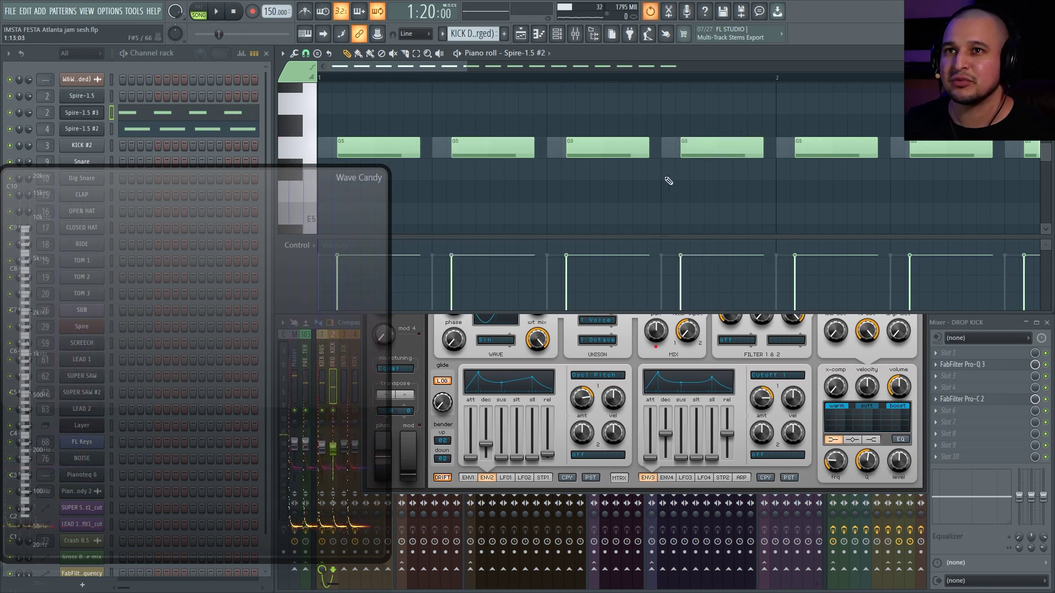
Delete the second and fourth notes in bar 1 of the Spire-1.5 #3 pattern.
left_click(170, 114)
key("space")
right_click(460, 148)
right_click(689, 147)
key("space")
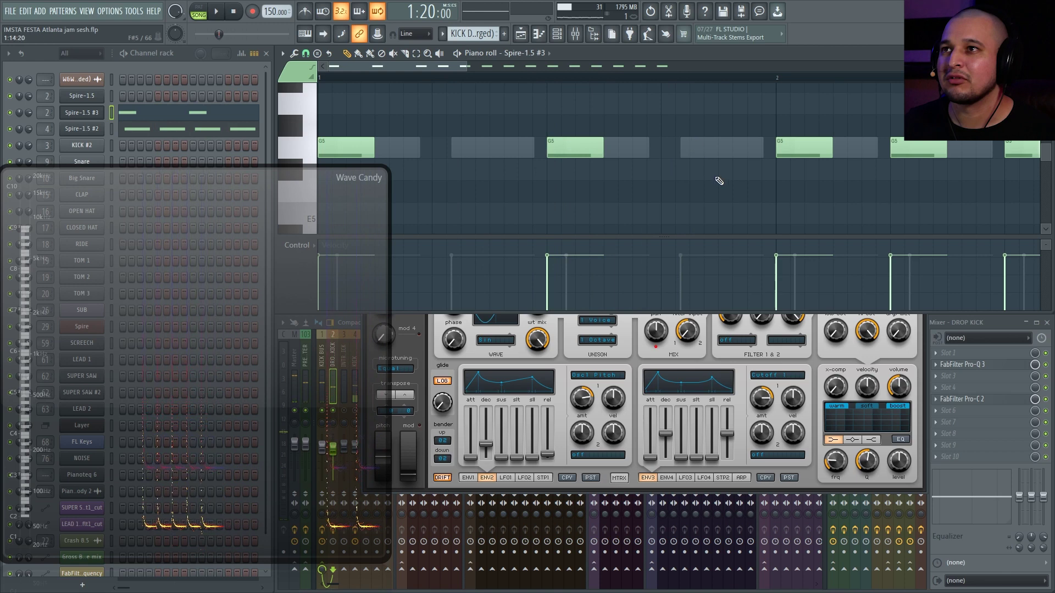
Add a short G5 note just before bar 2 and play bar 1 as a loop.
left_click(711, 144)
left_click_drag(775, 148, 801, 156)
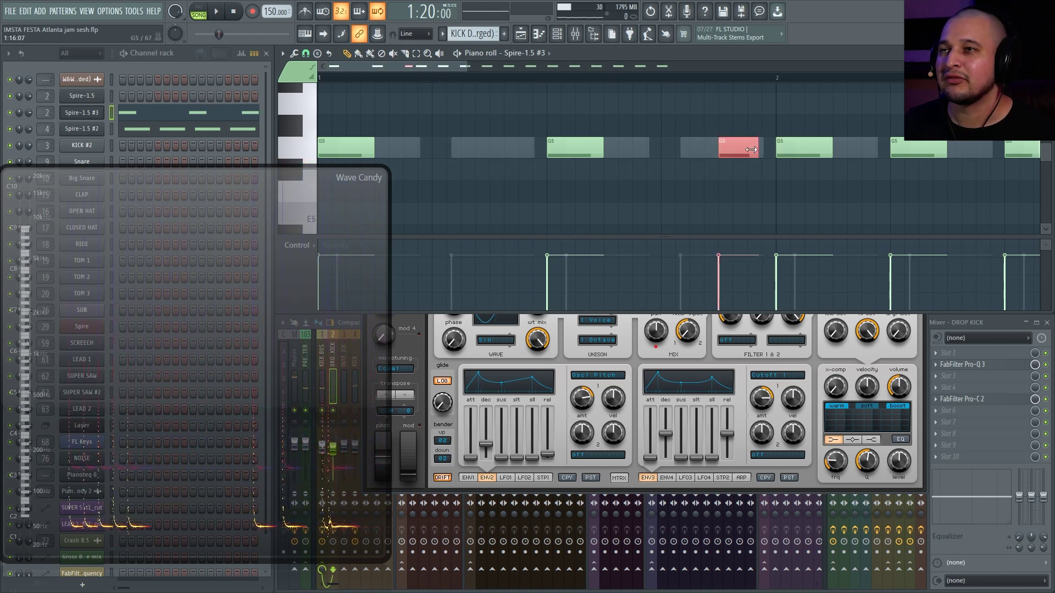
double_click(770, 81)
key("space")
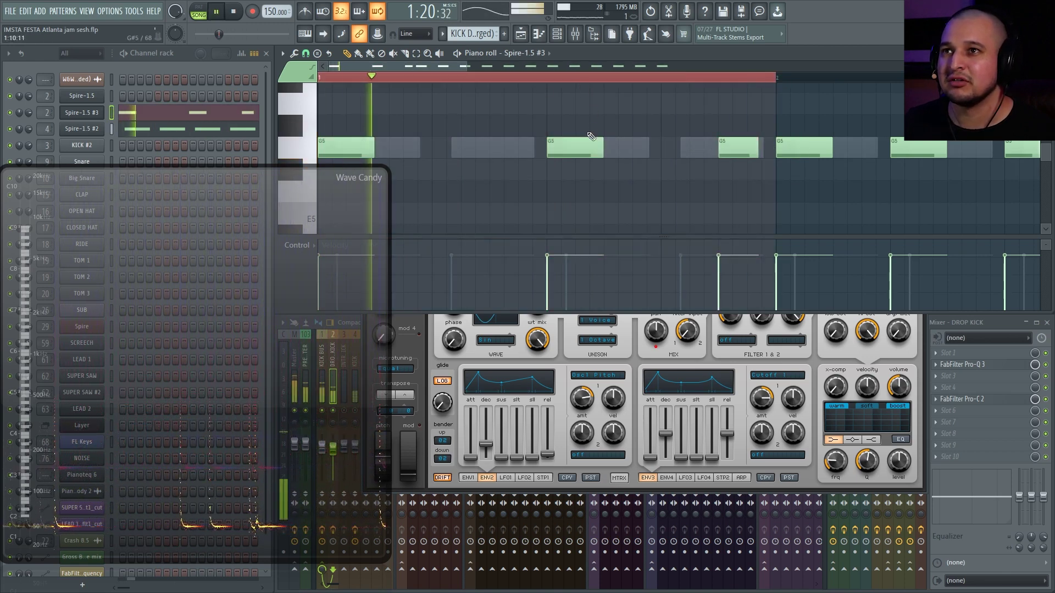
Move the middle G5 note of bar 1 about two and a half steps later and audition the loop.
left_click_drag(575, 144, 646, 143)
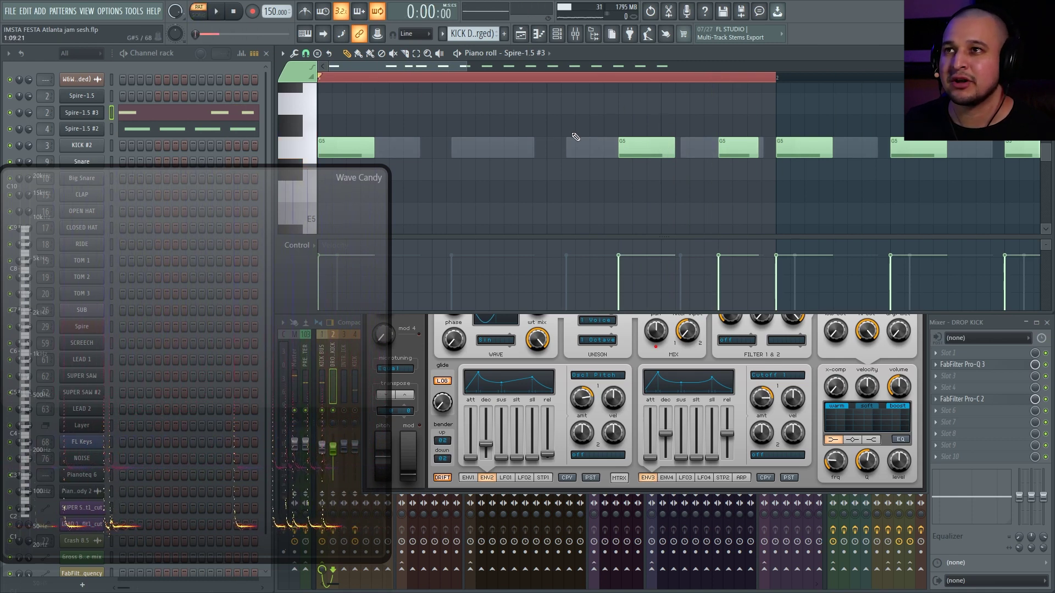
scroll(677, 198, "down", 3, "ctrl")
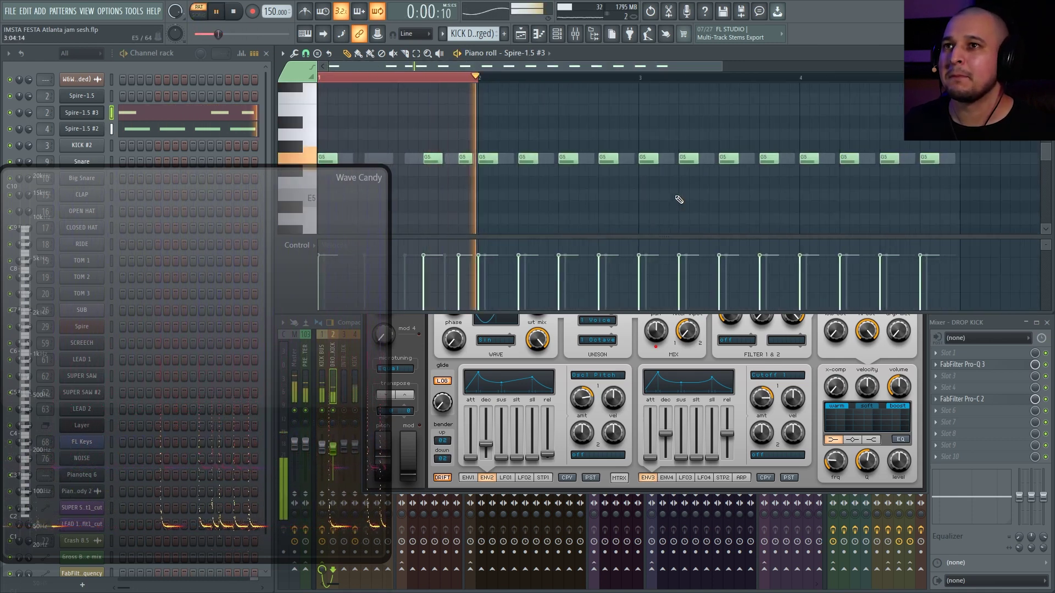
left_click_drag(671, 200, 316, 104)
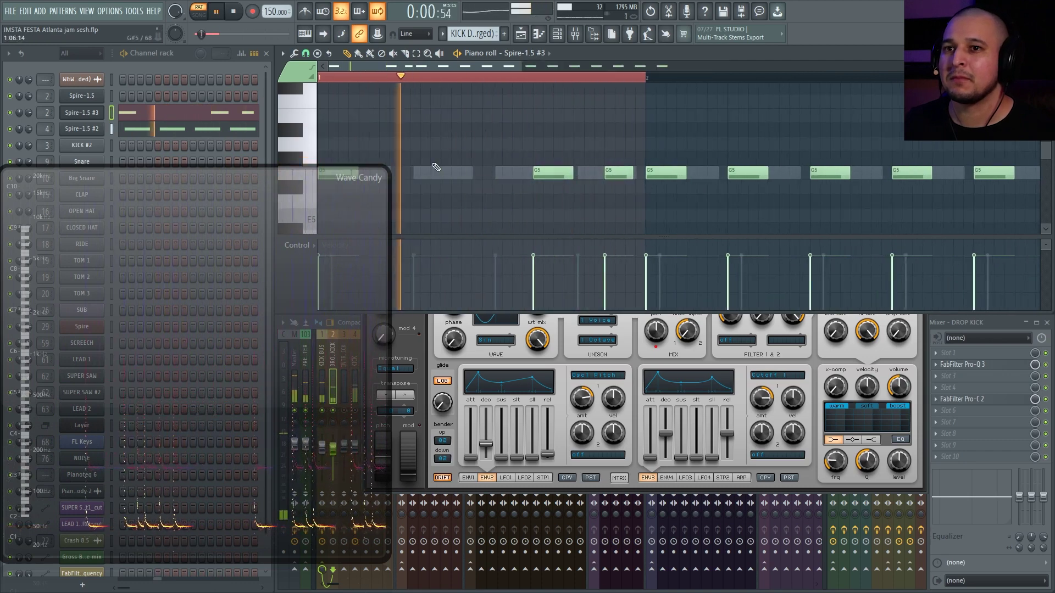
key("space")
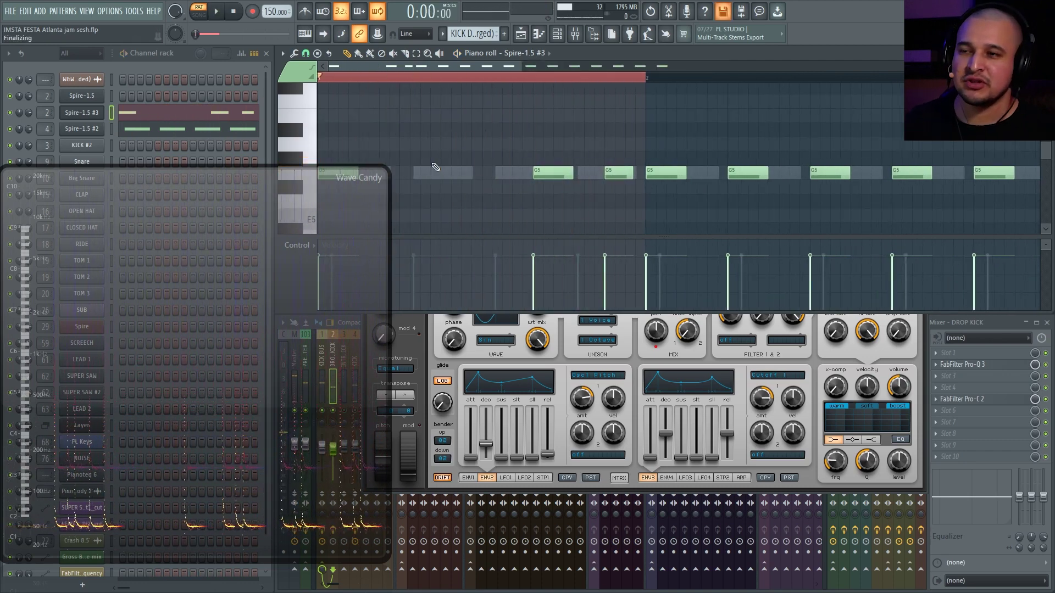
Bring the Spire synth to the front and set envelope 1's release to 471 during playback.
left_click(549, 364)
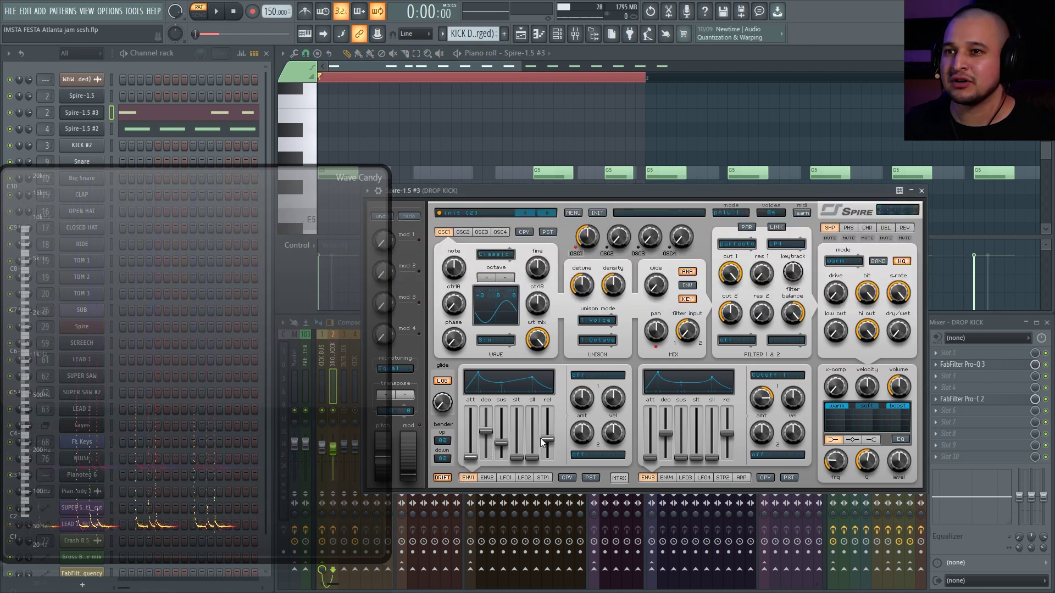
key("space")
left_click_drag(548, 428, 549, 437)
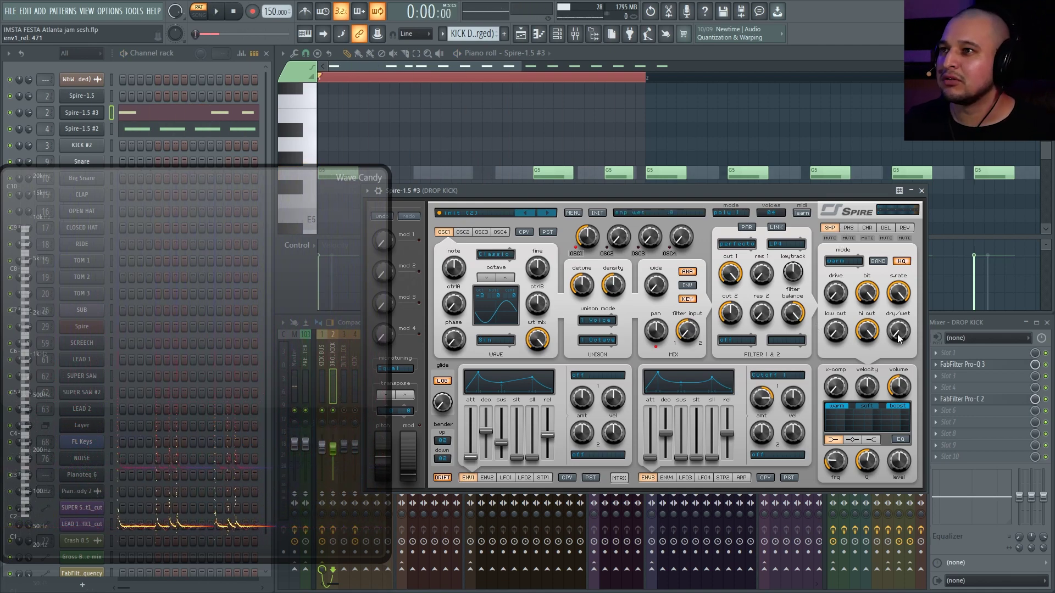
Raise the warm shaper's dry/wet mix, with drive at 405 and low cut at 320, while auditioning.
left_click_drag(901, 338, 898, 314)
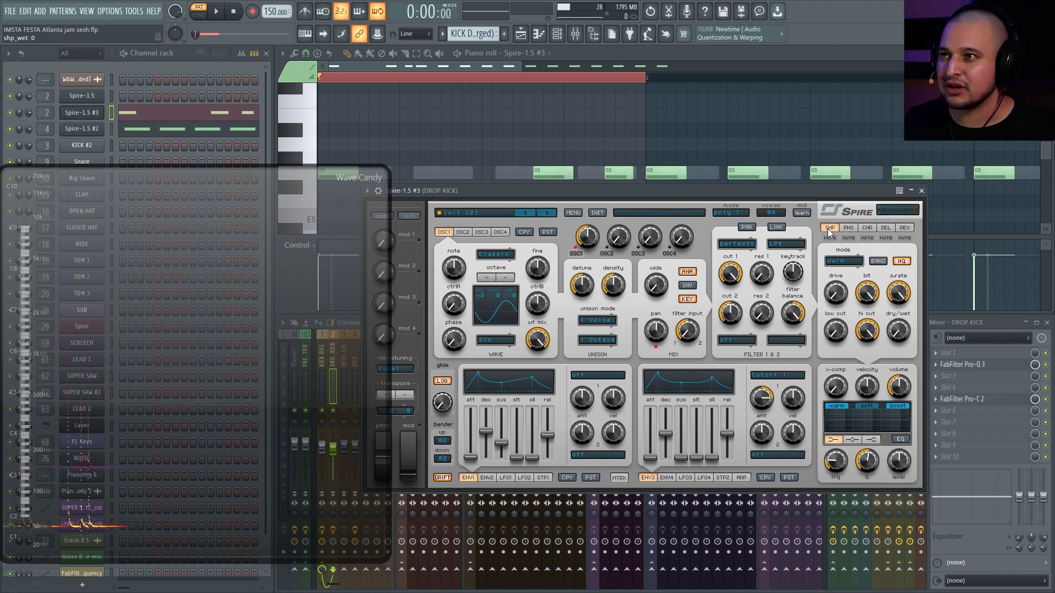
left_click_drag(835, 273, 835, 247)
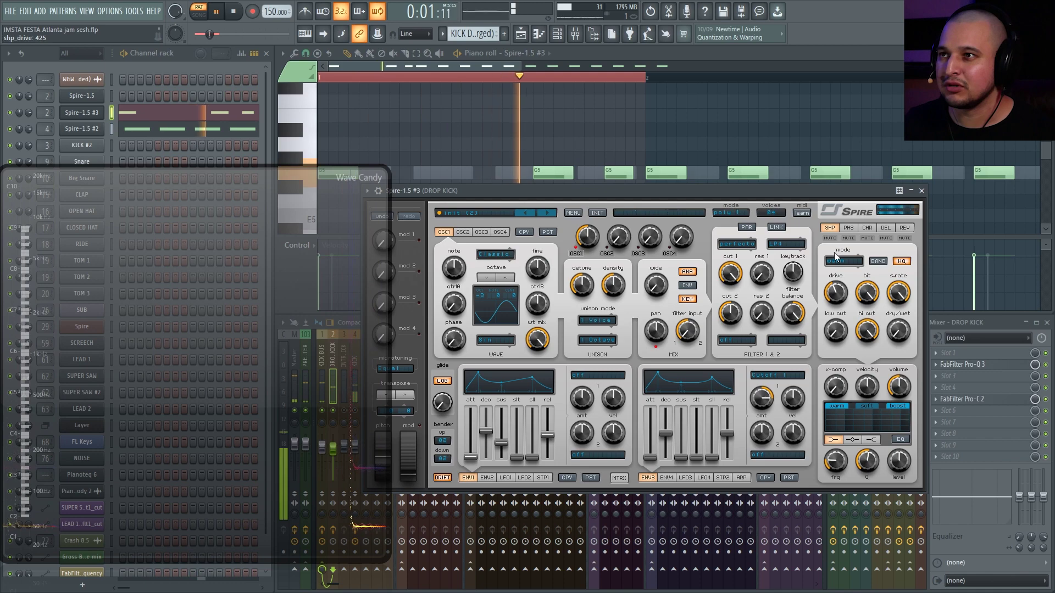
left_click_drag(896, 334, 883, 326)
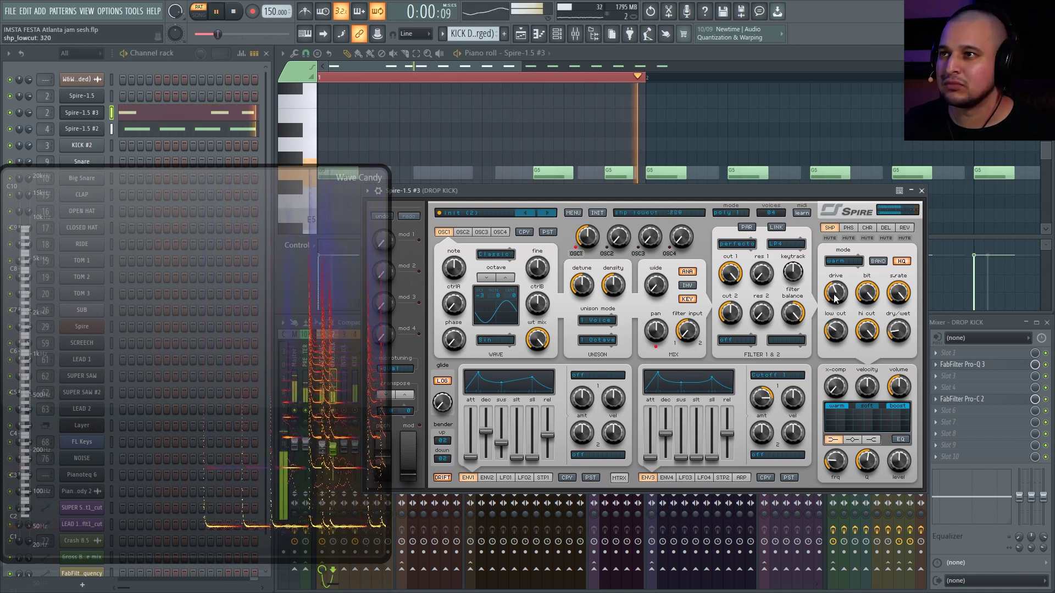
left_click_drag(837, 291, 836, 294)
Try different bit, high cut and sample rate amounts on the shaper during playback.
left_click(867, 293)
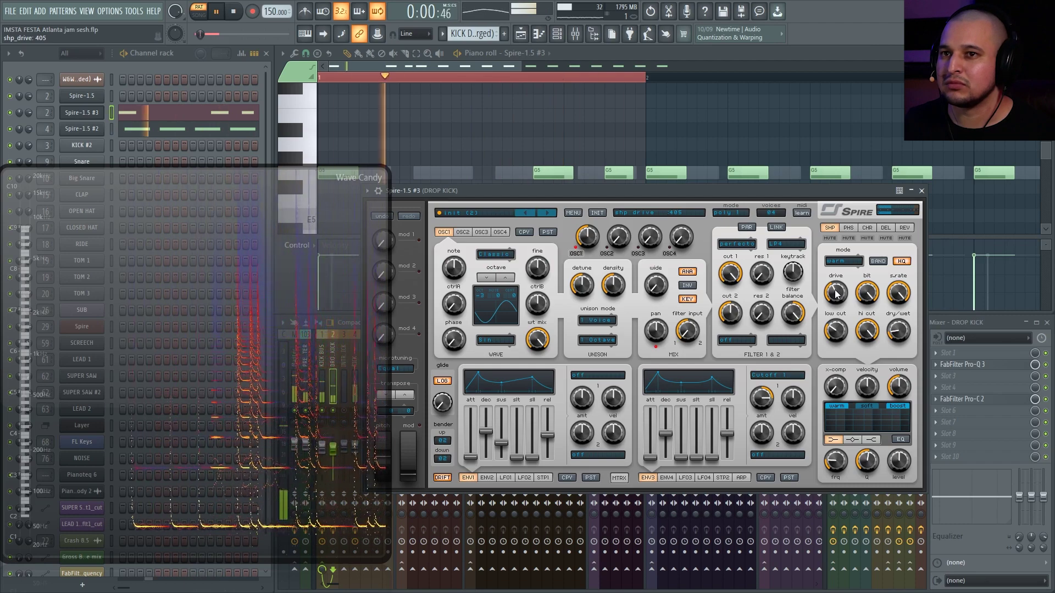
mouse_move(858, 330)
left_mouse_down()
mouse_move(861, 355)
mouse_move(862, 323)
left_mouse_up()
left_click_drag(898, 293, 898, 344)
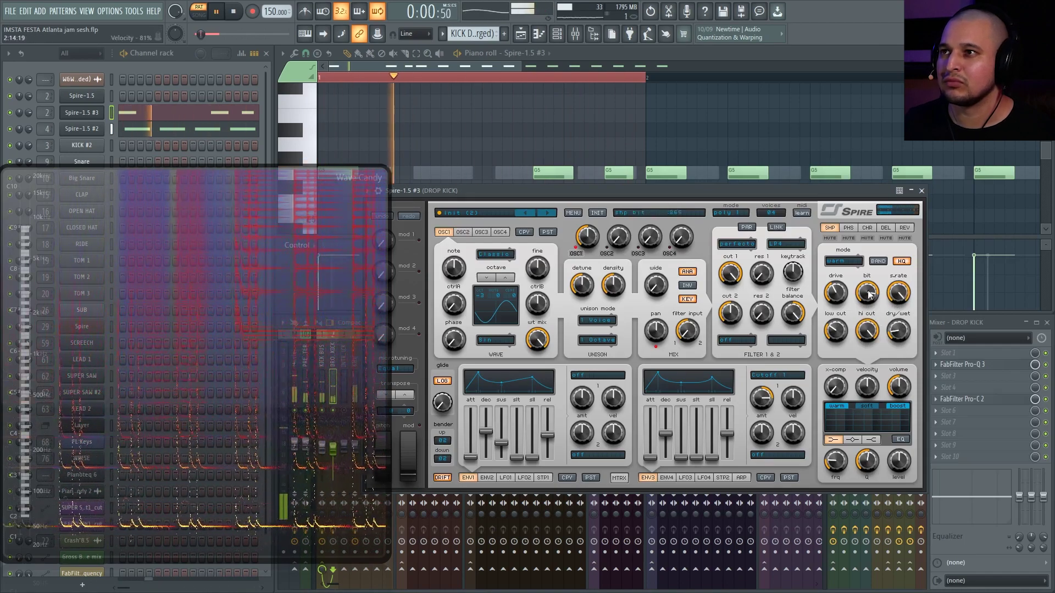
Switch the shaper mode to soft, with its low cut at 0 and drive at 475.
left_click(833, 297)
left_click_drag(833, 300, 833, 266)
left_click(844, 261)
left_click(841, 278)
left_click_drag(835, 330, 832, 363)
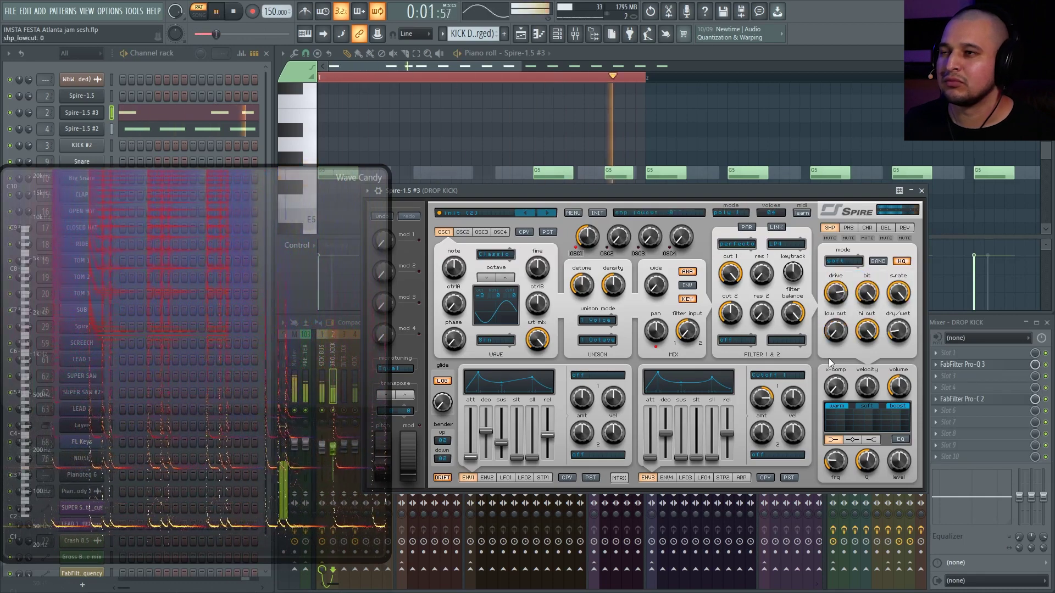
left_click_drag(833, 298, 836, 324)
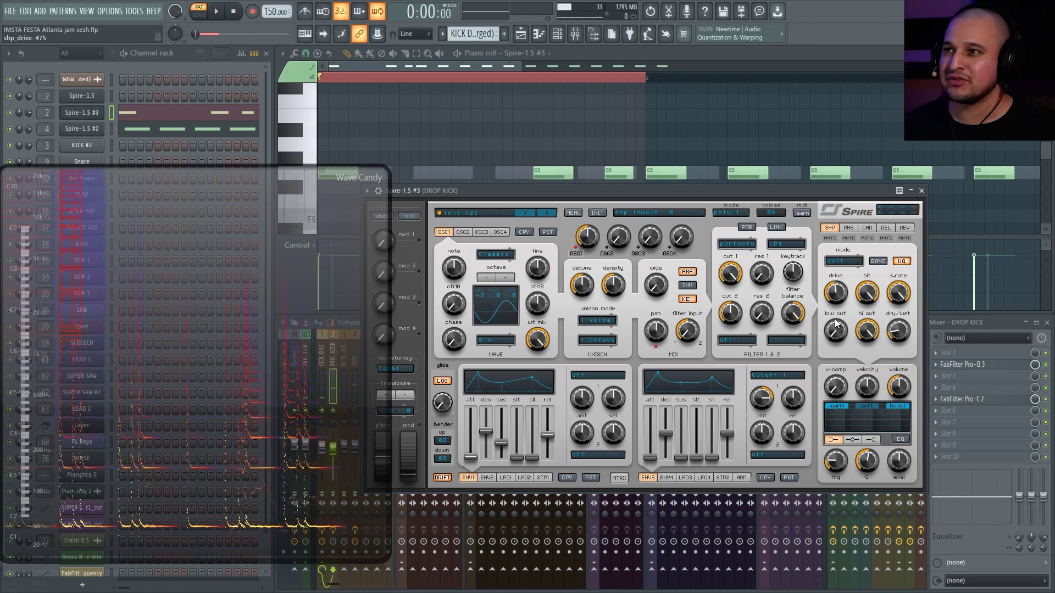
Switch the shaper mode to tube1, with drive at 215 and low cut at 160, while auditioning.
left_click(842, 261)
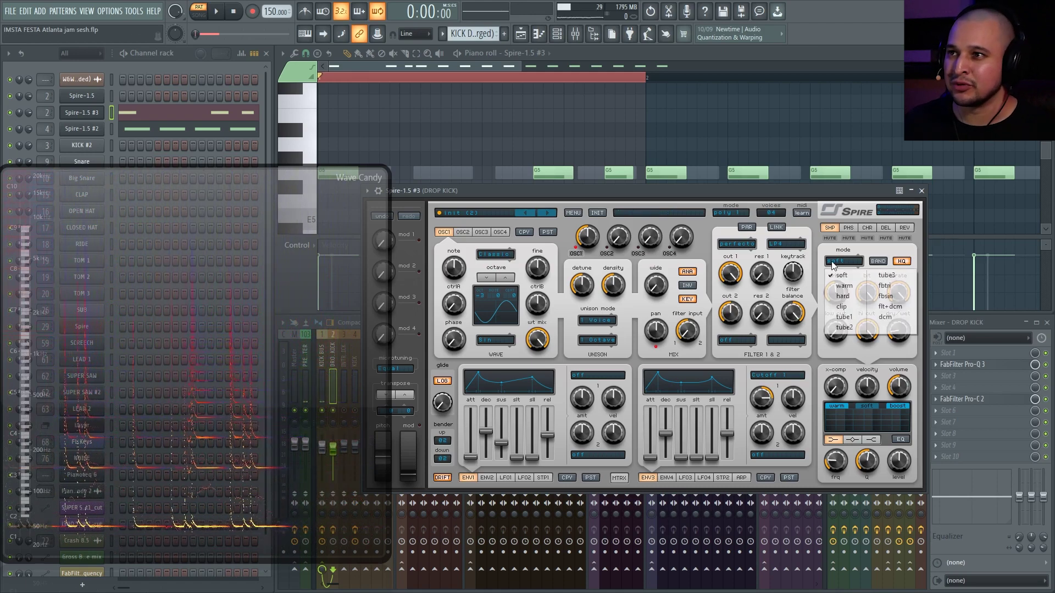
left_click(844, 318)
key("space")
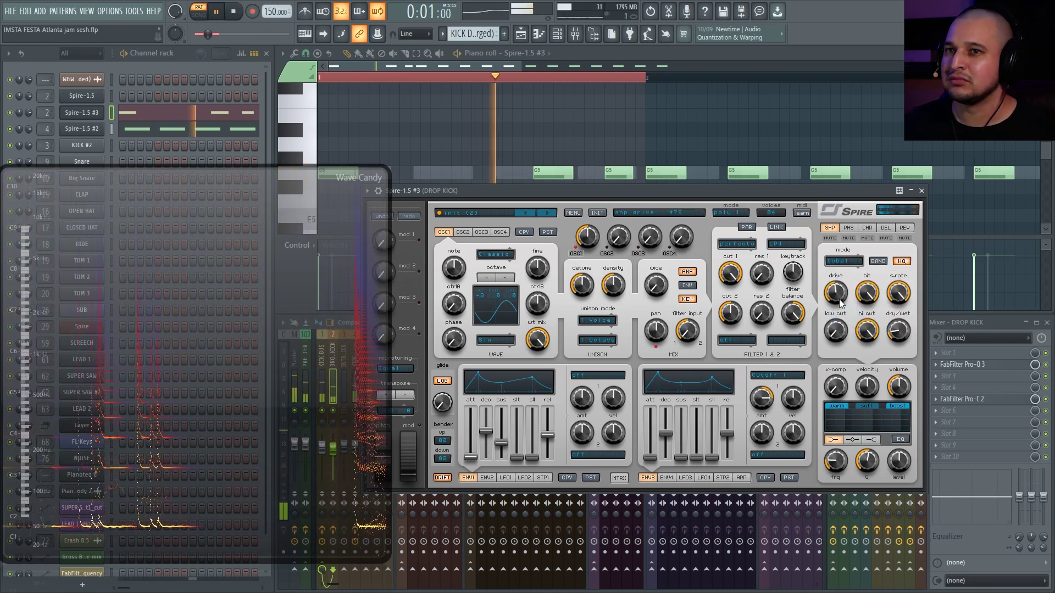
left_click_drag(840, 322, 842, 332)
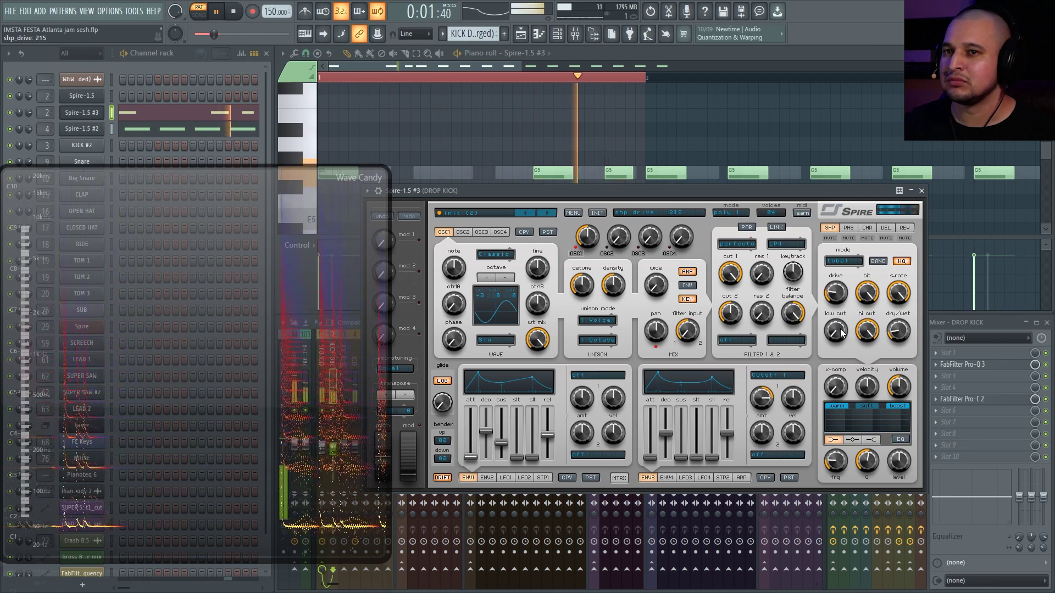
left_click_drag(843, 332, 843, 319)
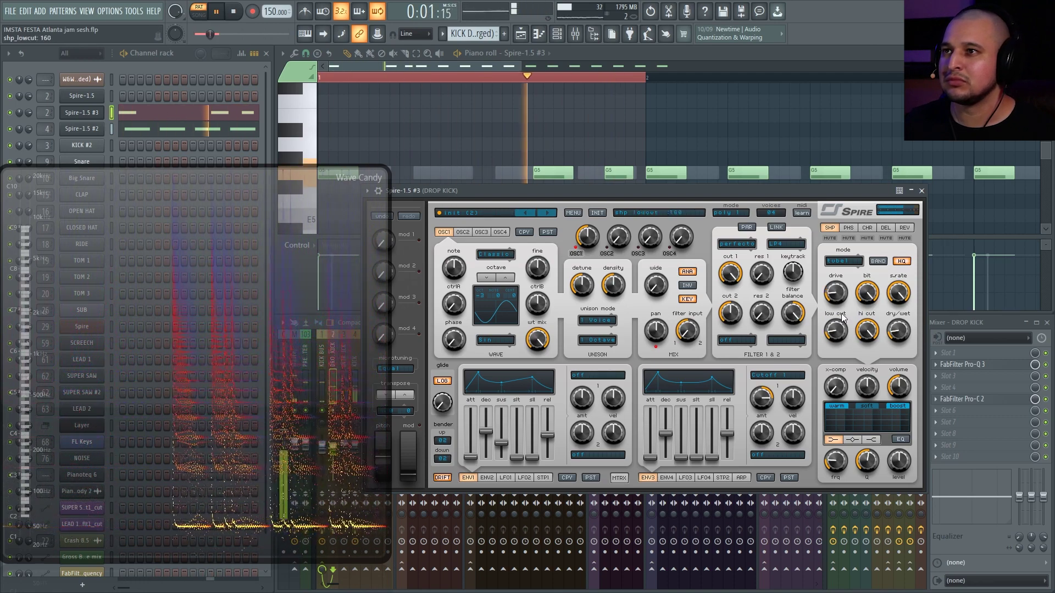
Set filter 2 to the infecto type in HP2 mode and adjust its cutoff during playback.
left_click(727, 339)
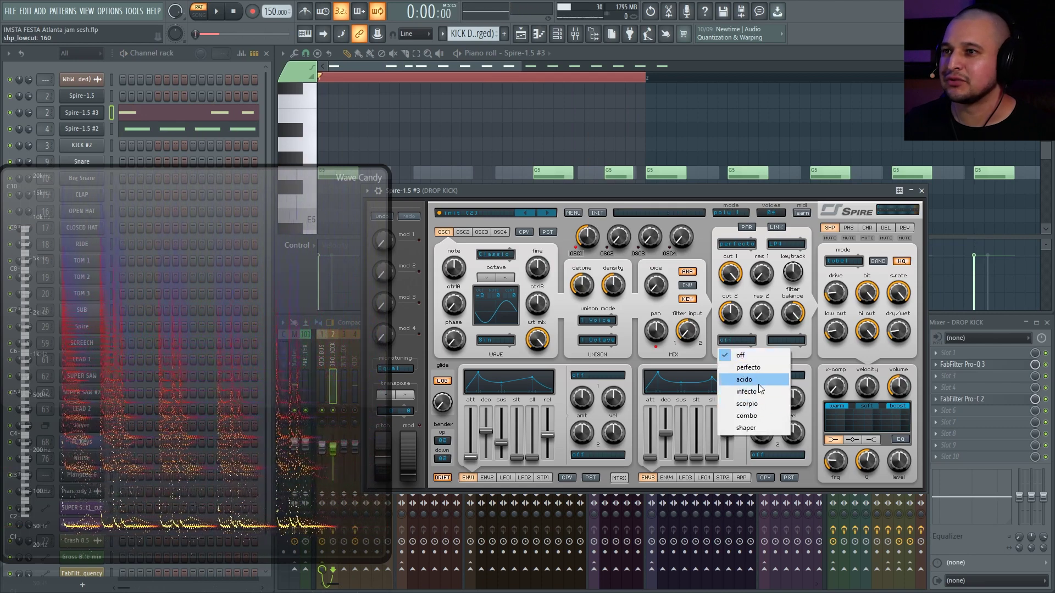
left_click(763, 392)
left_click(786, 340)
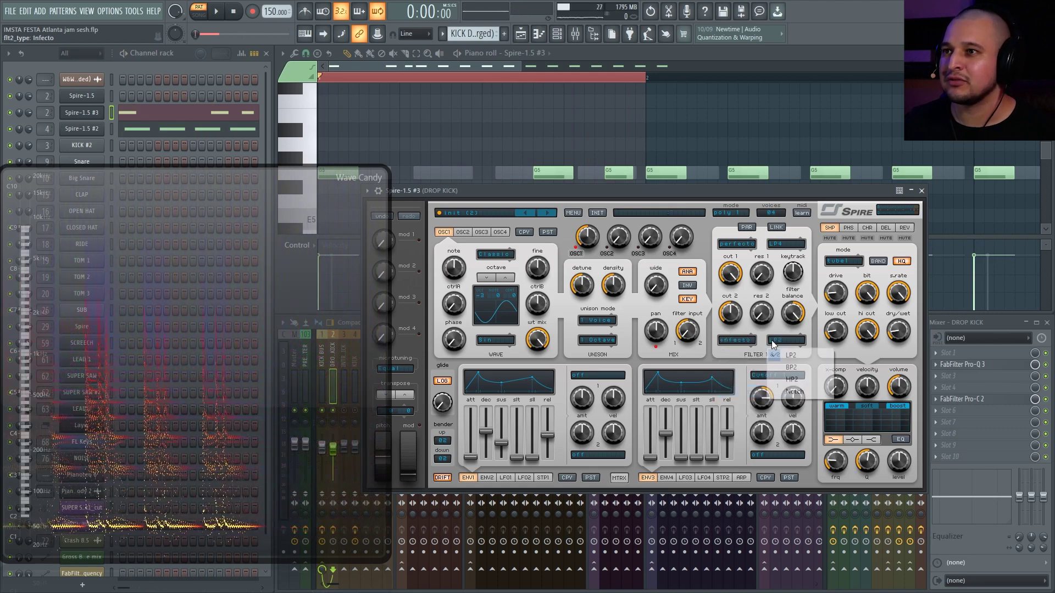
left_click(792, 379)
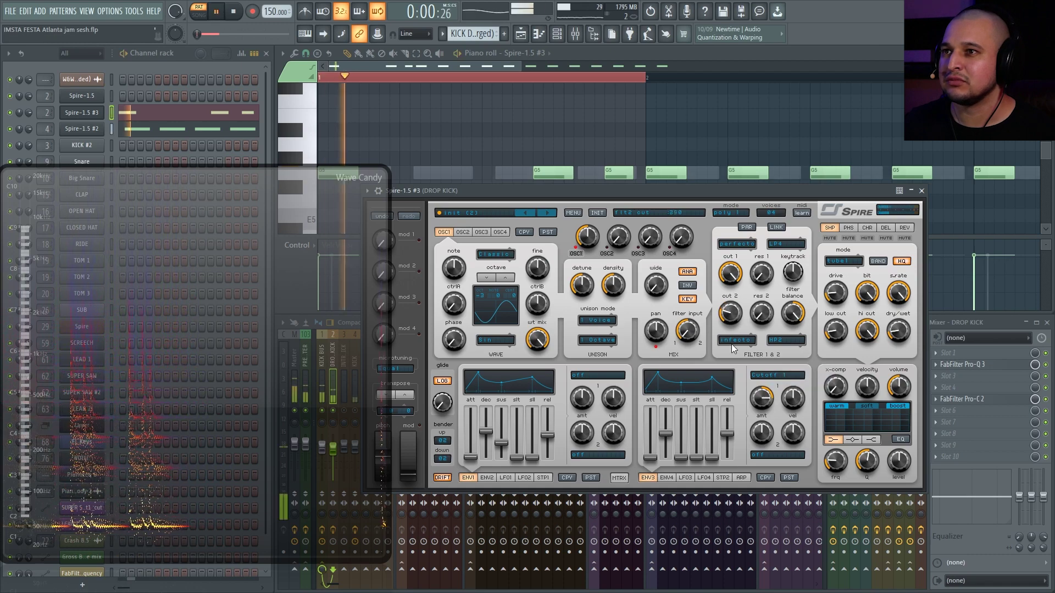
left_click_drag(724, 315, 727, 304)
scroll(724, 320, "down", 1)
scroll(724, 320, "up", 2)
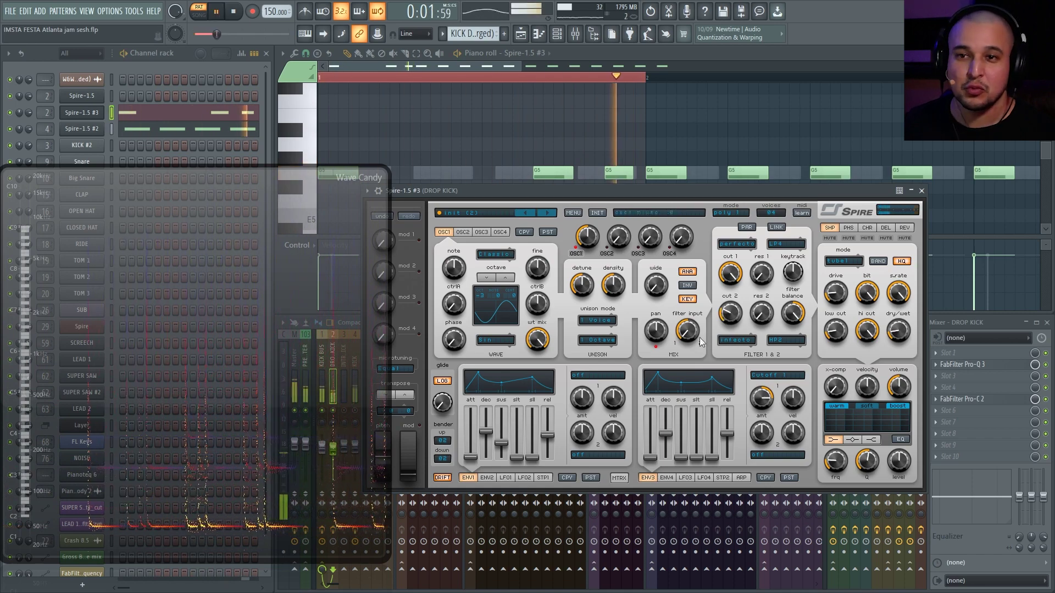
Raise the shaper's drive to 805 and audition the looped kick pattern.
key("space")
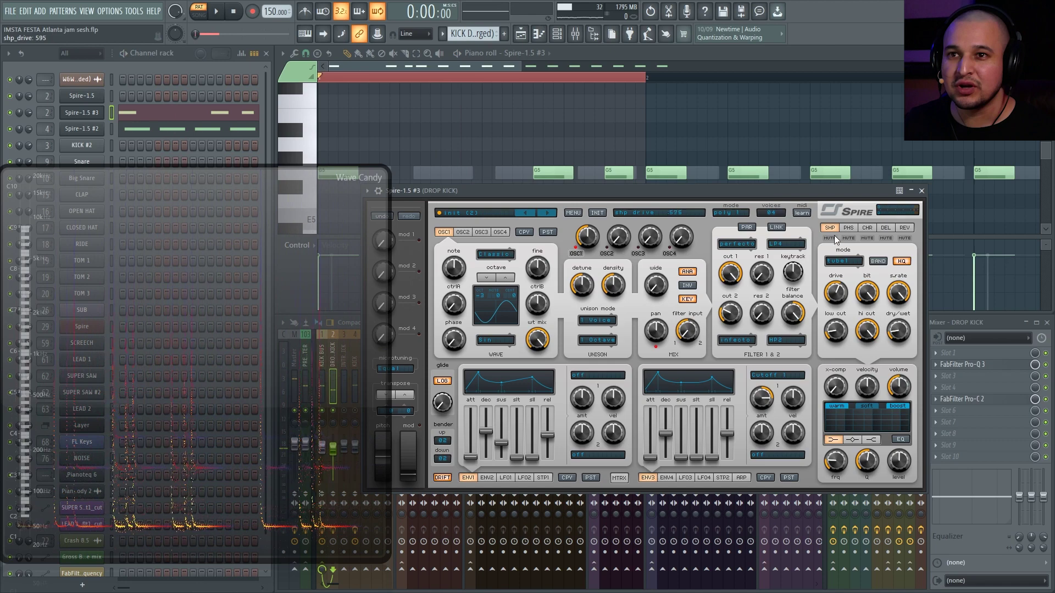
key("space")
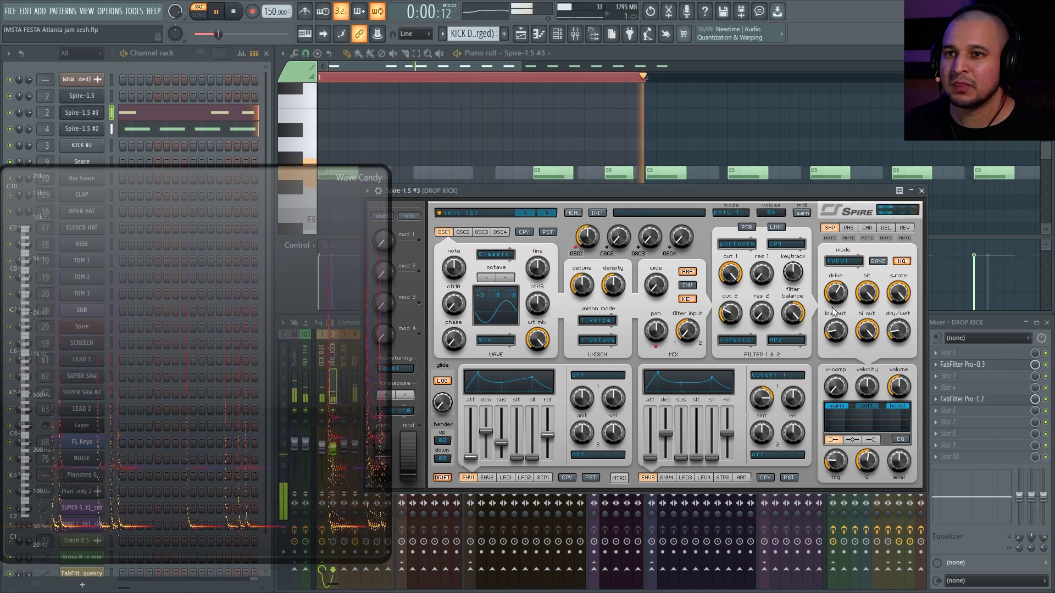
left_click_drag(836, 293, 836, 279)
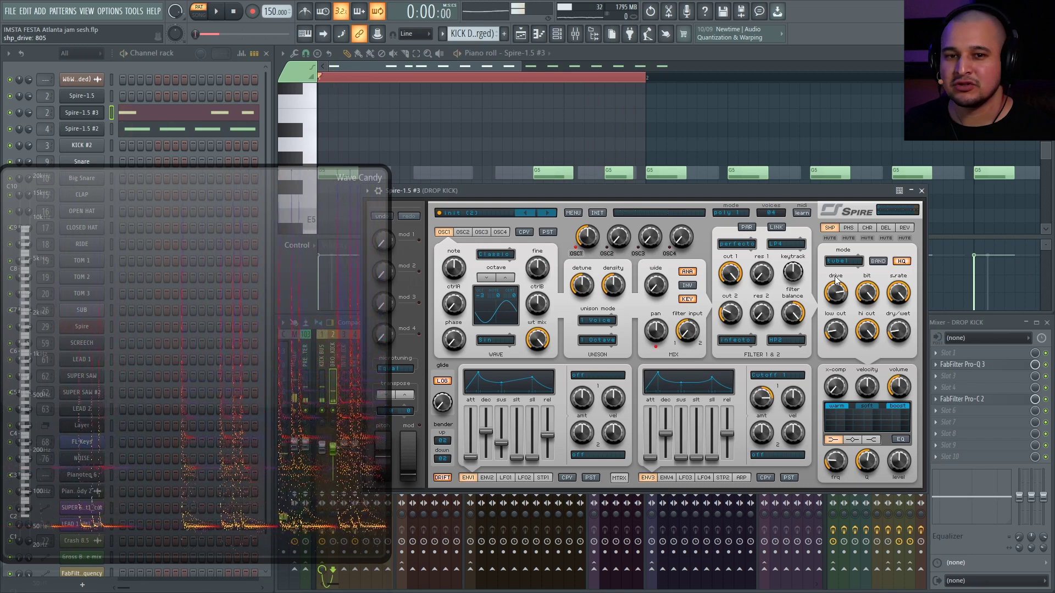
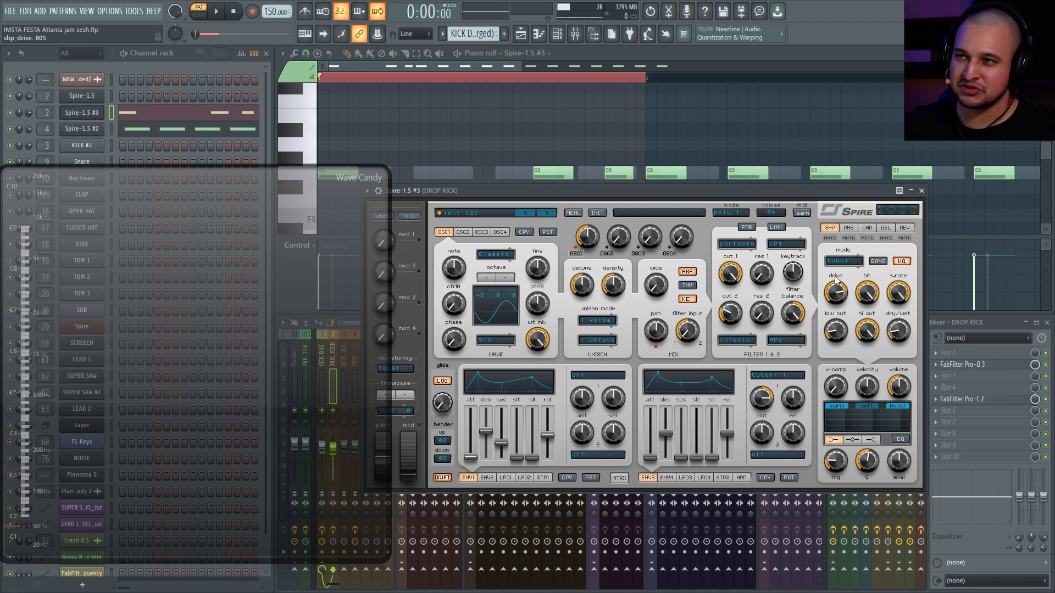
key("space")
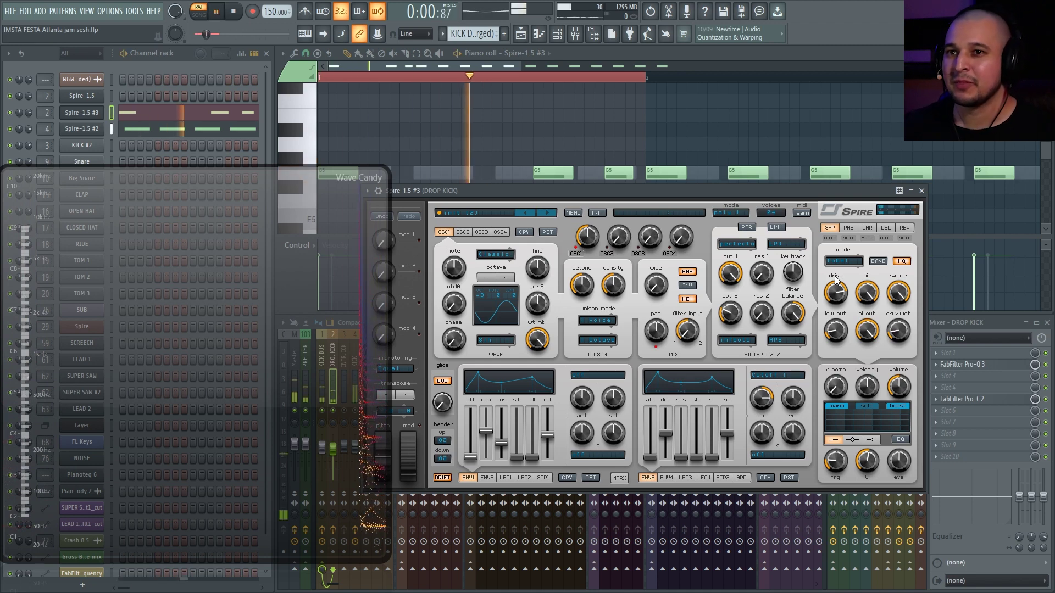
key("space")
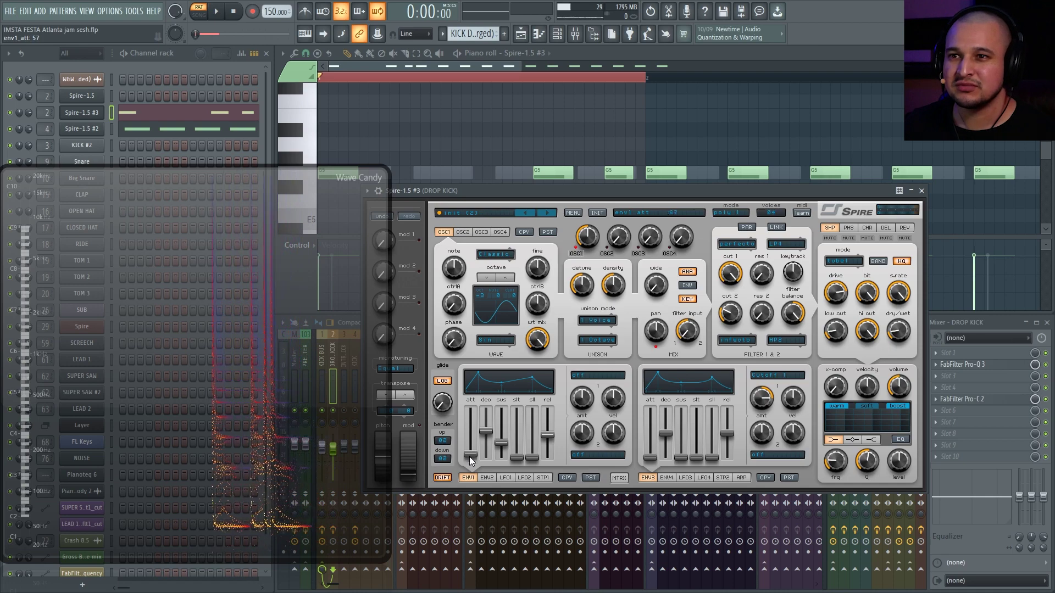
Review envelope 2 and the looped kick, and raise envelope 1's decay and set its sustain to 333 during playback.
left_click(487, 478)
key("space")
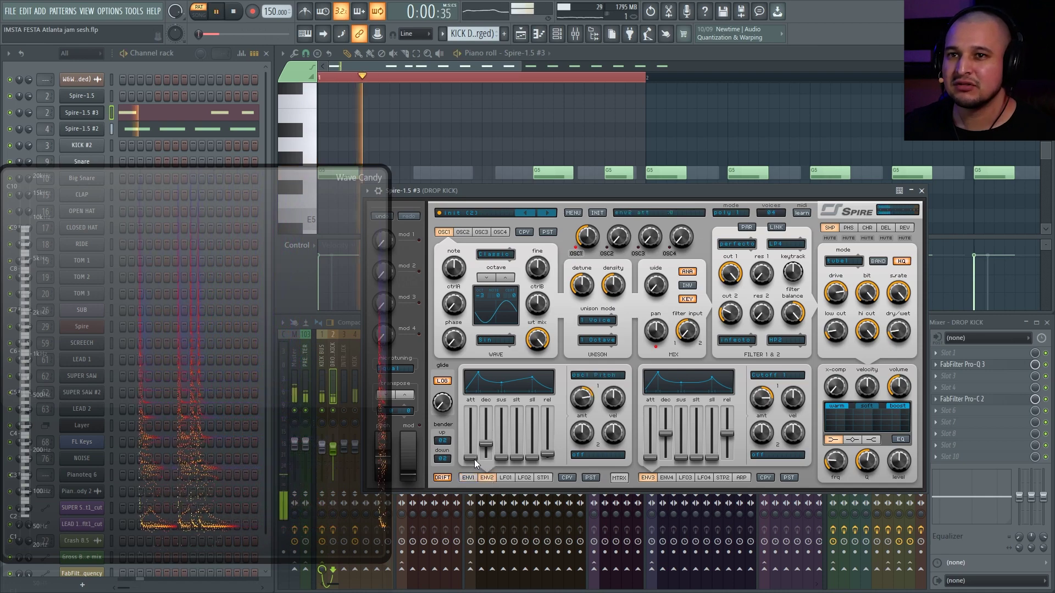
key("space")
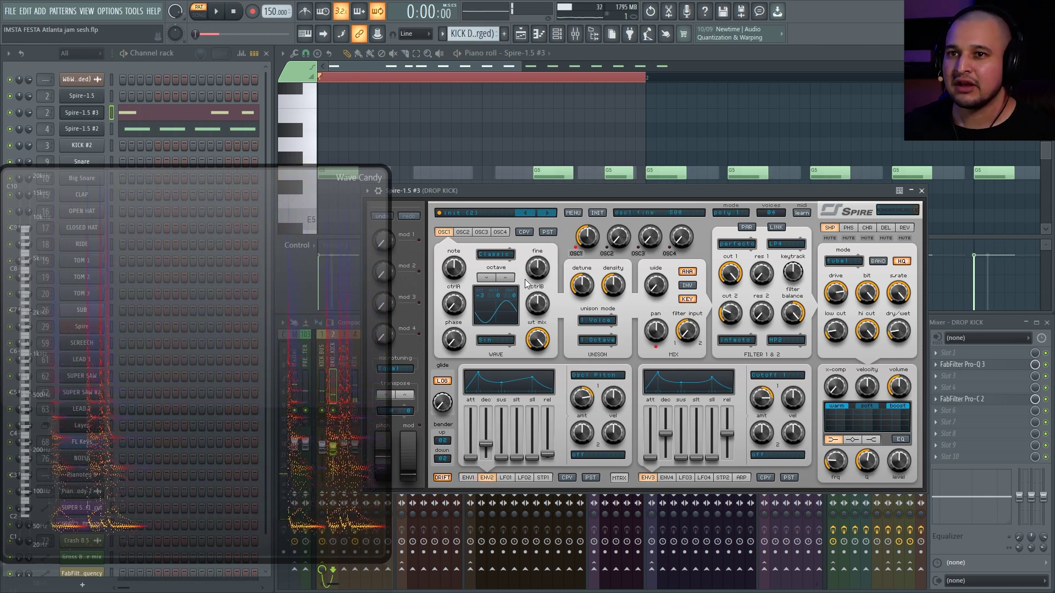
left_click(467, 478)
left_click_drag(485, 431, 485, 421)
key("space")
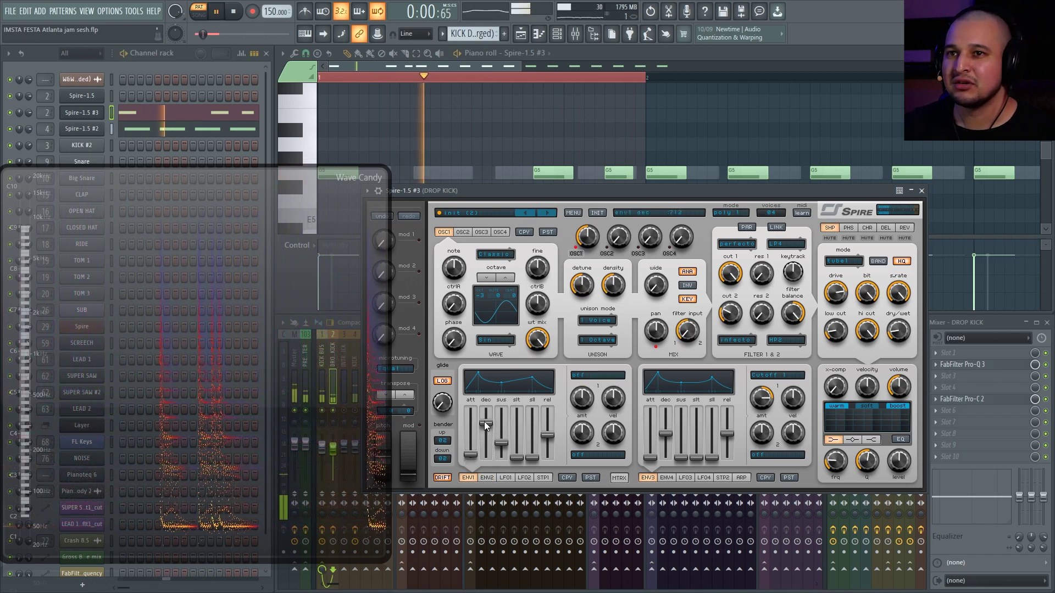
mouse_move(501, 443)
left_mouse_down()
mouse_move(502, 432)
mouse_move(502, 441)
left_mouse_up()
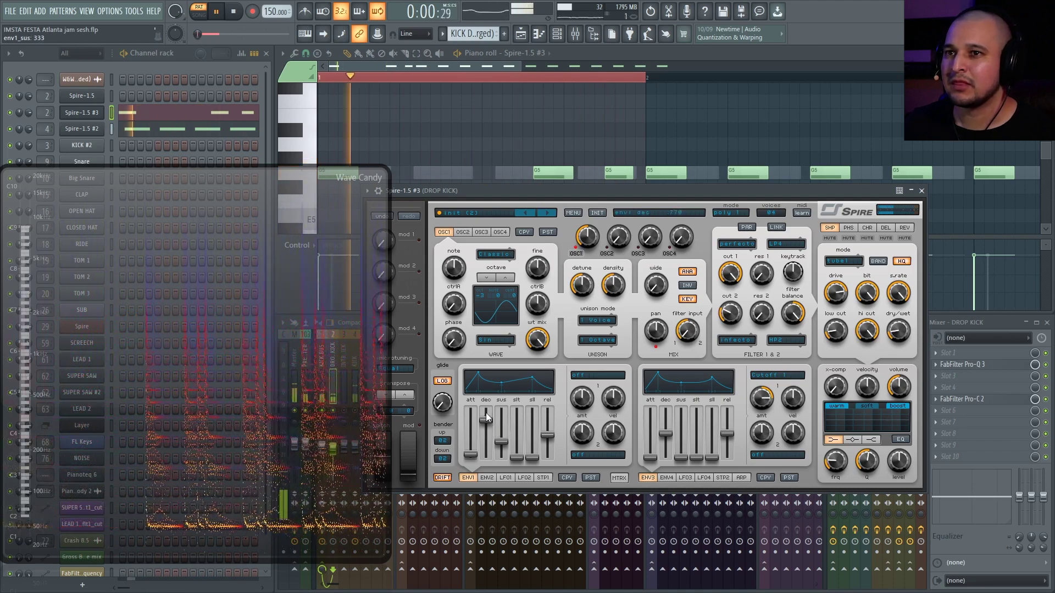
left_click_drag(489, 415, 506, 420)
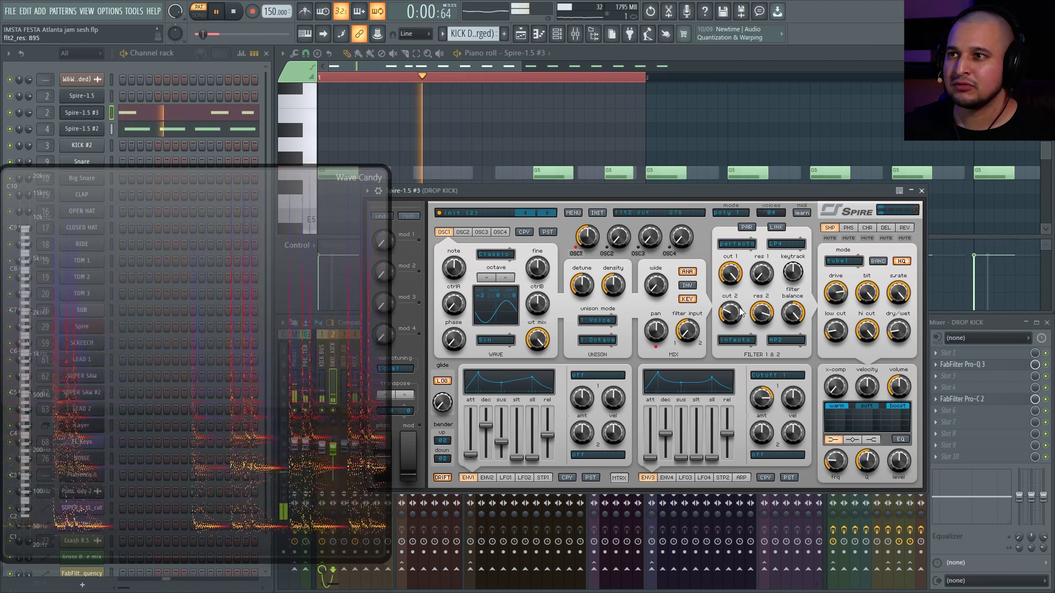
Set filter 2's cutoff to 385 and its resonance to 455 while auditioning the looped pattern.
left_click_drag(739, 318, 727, 294)
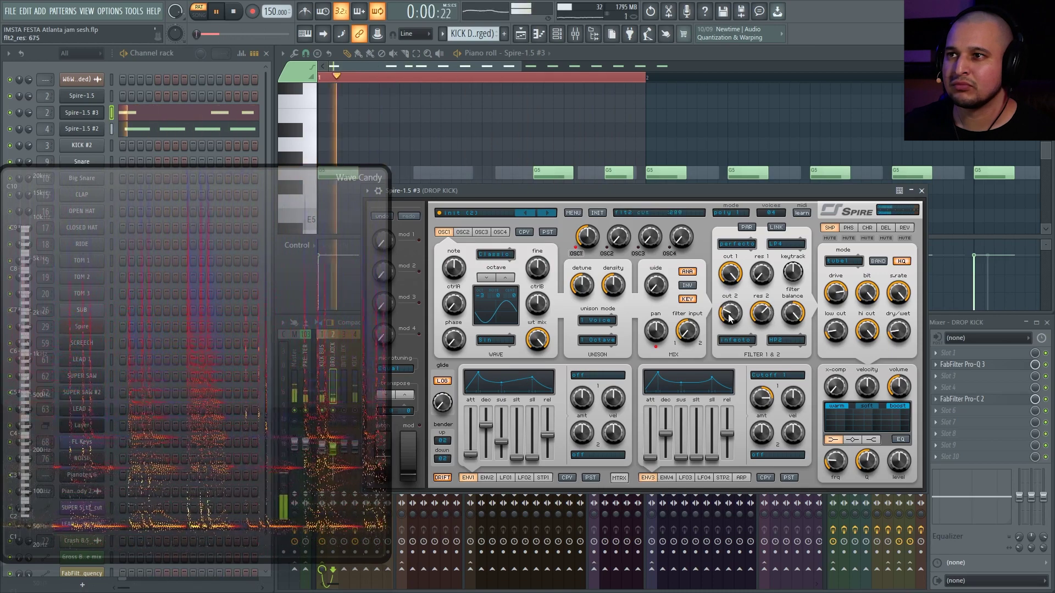
key("space")
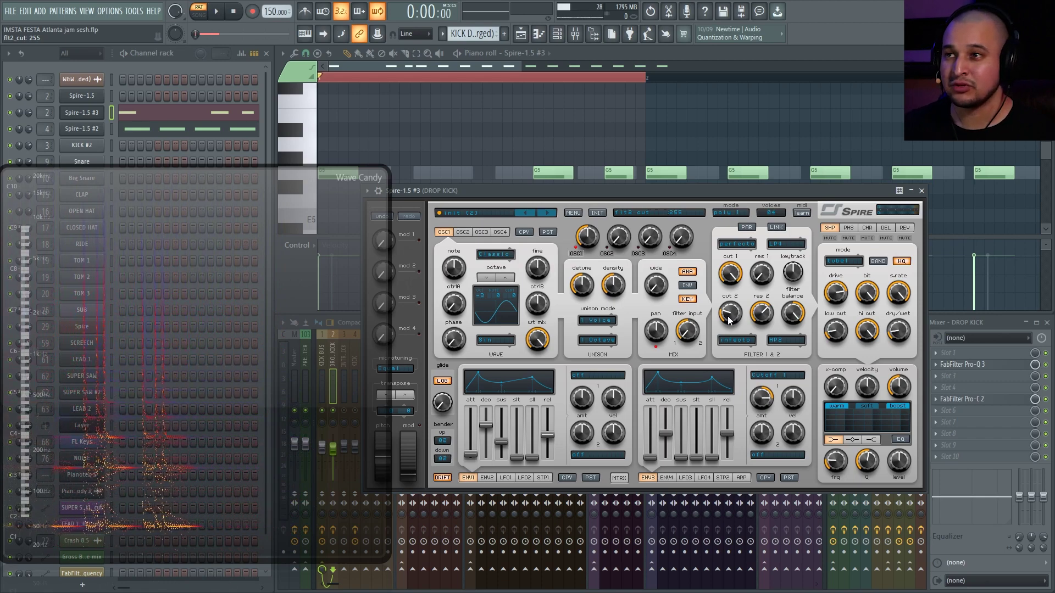
key("space")
left_click_drag(762, 313, 733, 291)
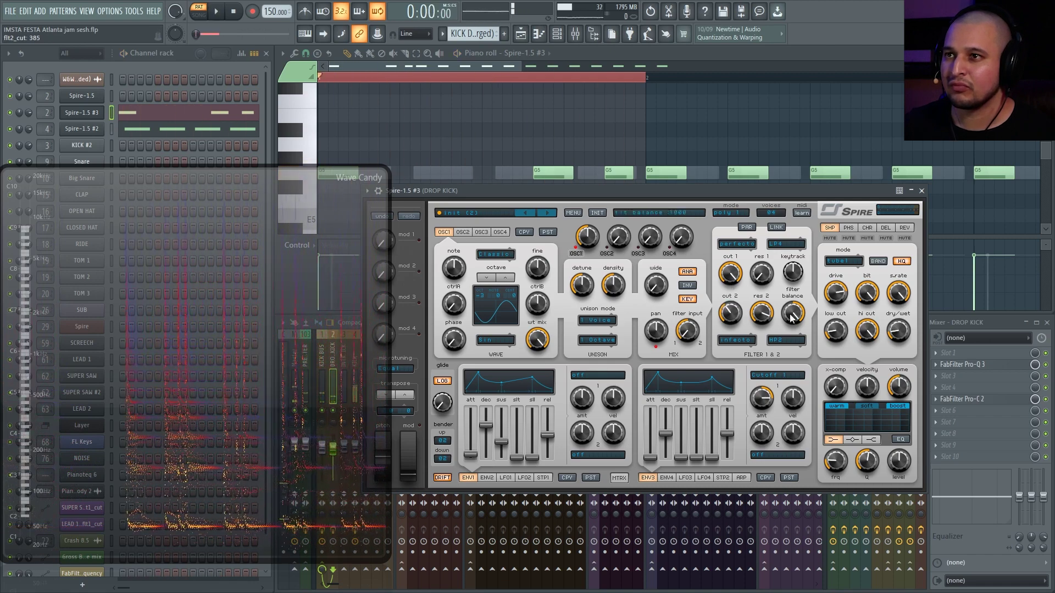
key("space")
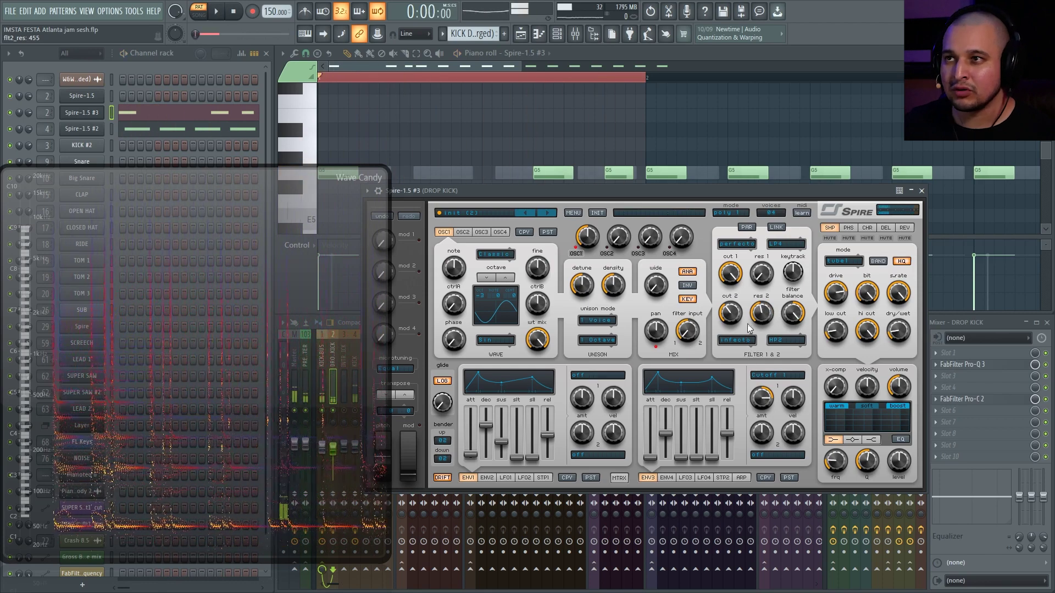
Switch filter 2 to LP2 mode with the infecto type kept, and sweep both filters' cutoffs during playback.
left_click(731, 342)
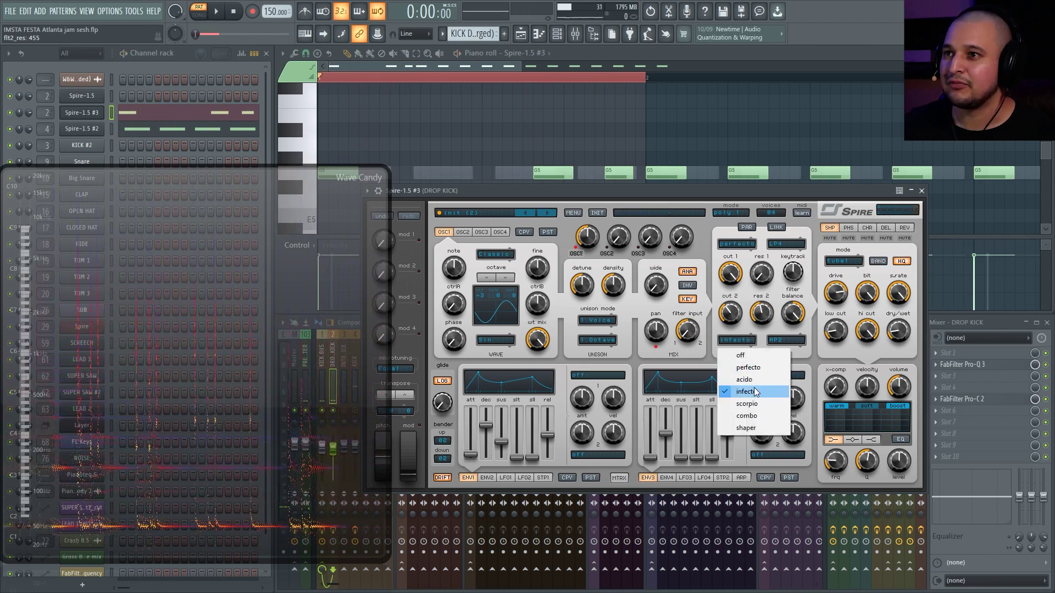
left_click(783, 341)
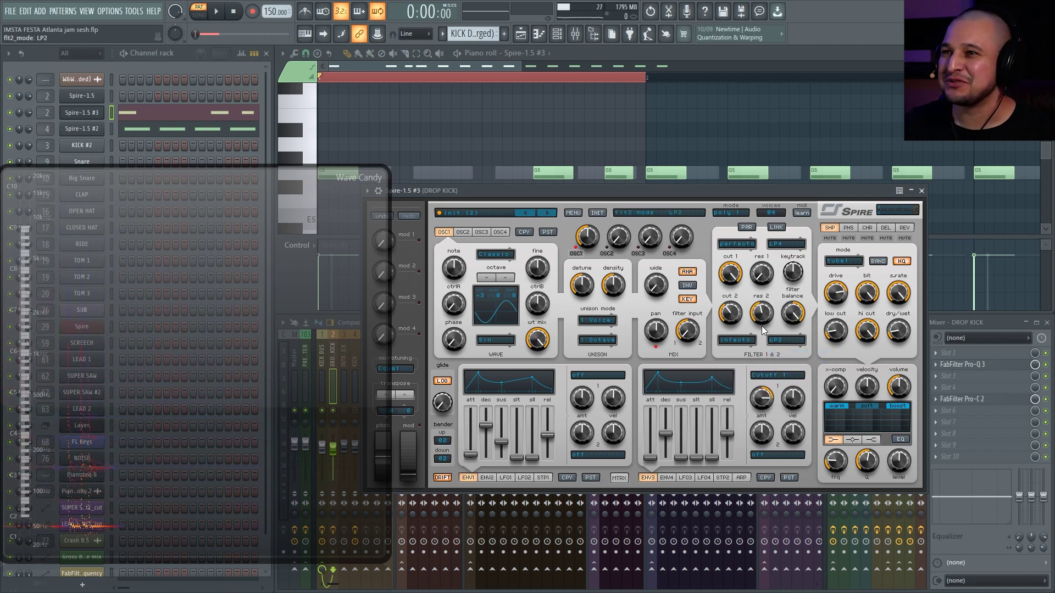
key("space")
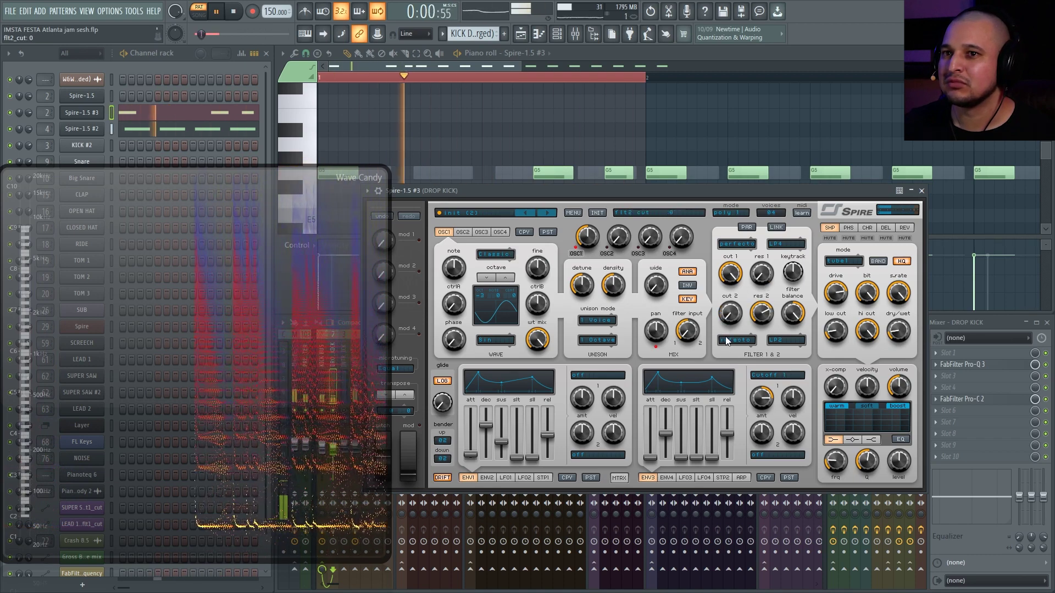
key("space")
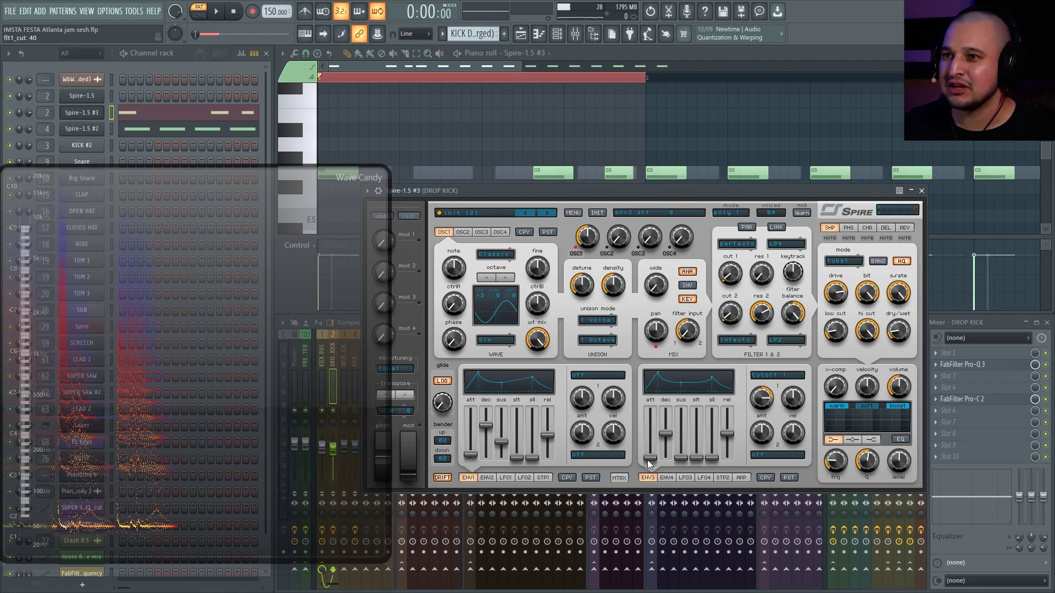
Try raising envelope 3's attack to 276 while auditioning the kick.
key("space")
left_click_drag(649, 450, 649, 452)
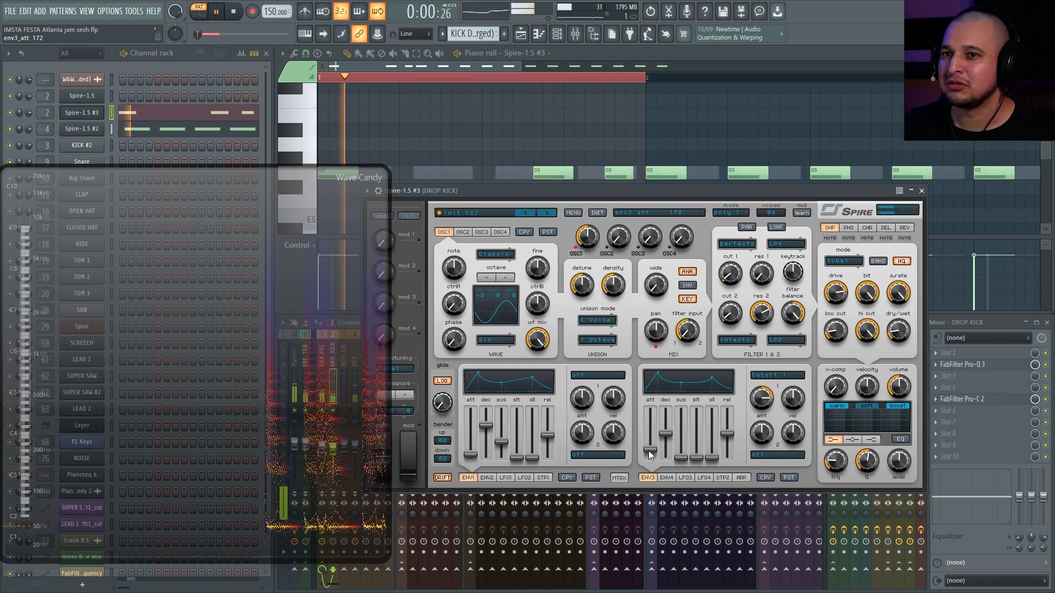
left_click_drag(649, 451, 649, 446)
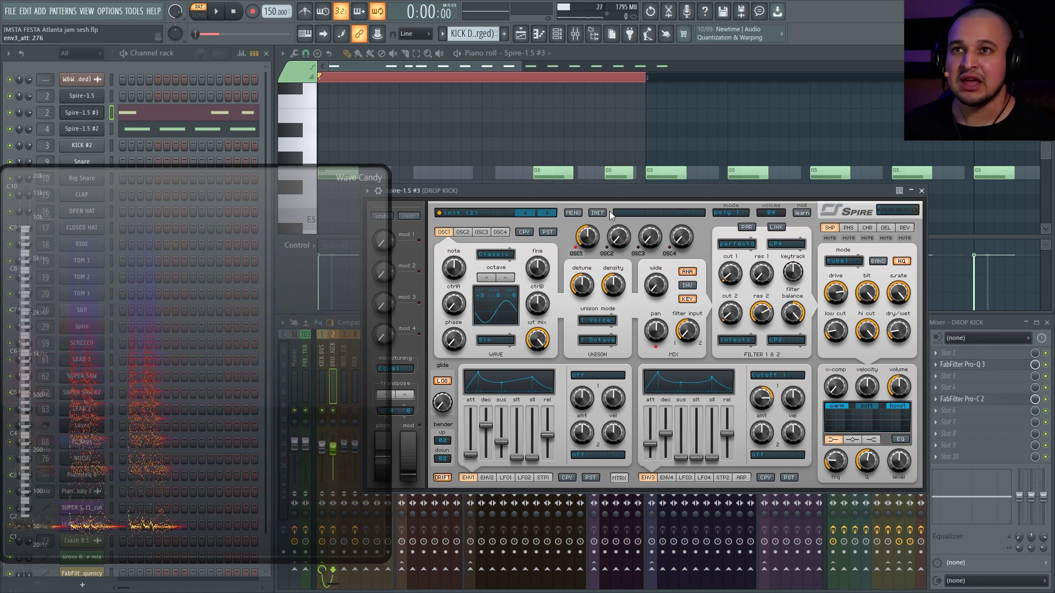
Set oscillator 1's octave to -2, and adjust envelope 2's decay and set its oscillator pitch amount to 885.
left_click_drag(588, 196, 597, 149)
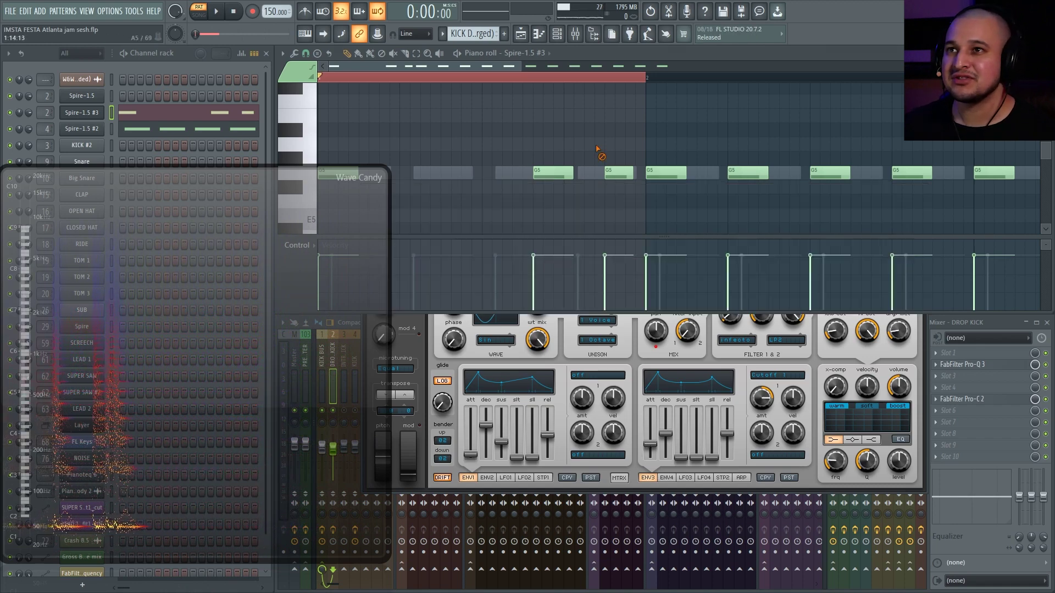
left_click(640, 352)
key("space")
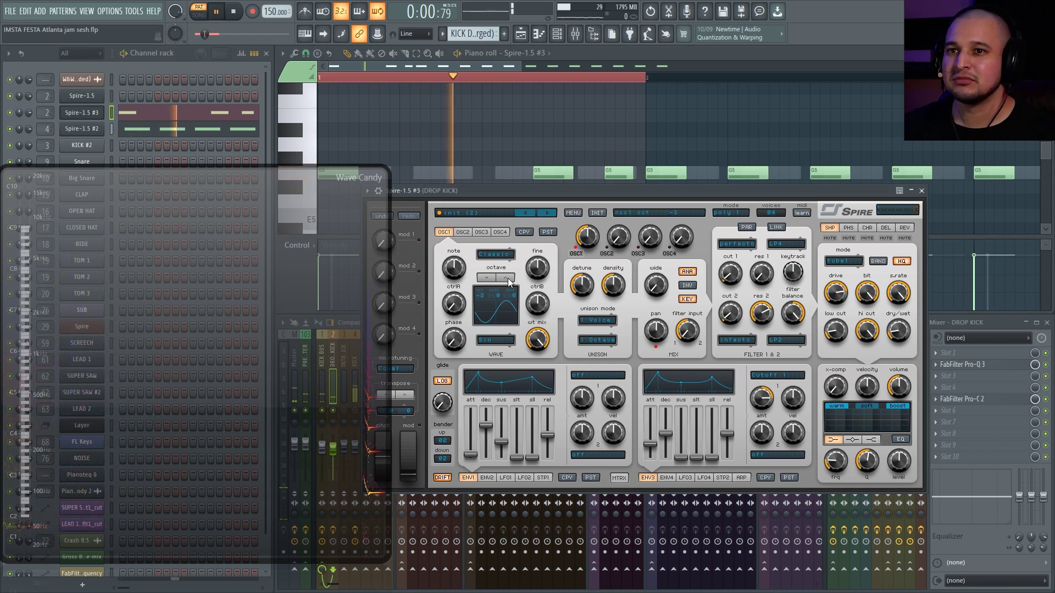
left_click(487, 478)
left_click_drag(485, 447, 486, 446)
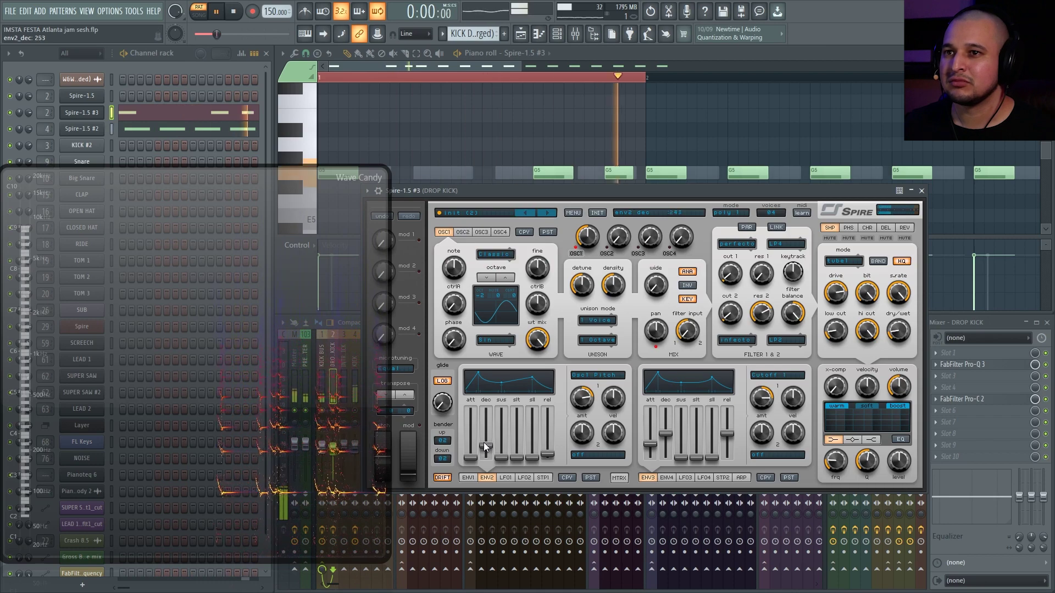
left_click_drag(584, 403, 583, 395)
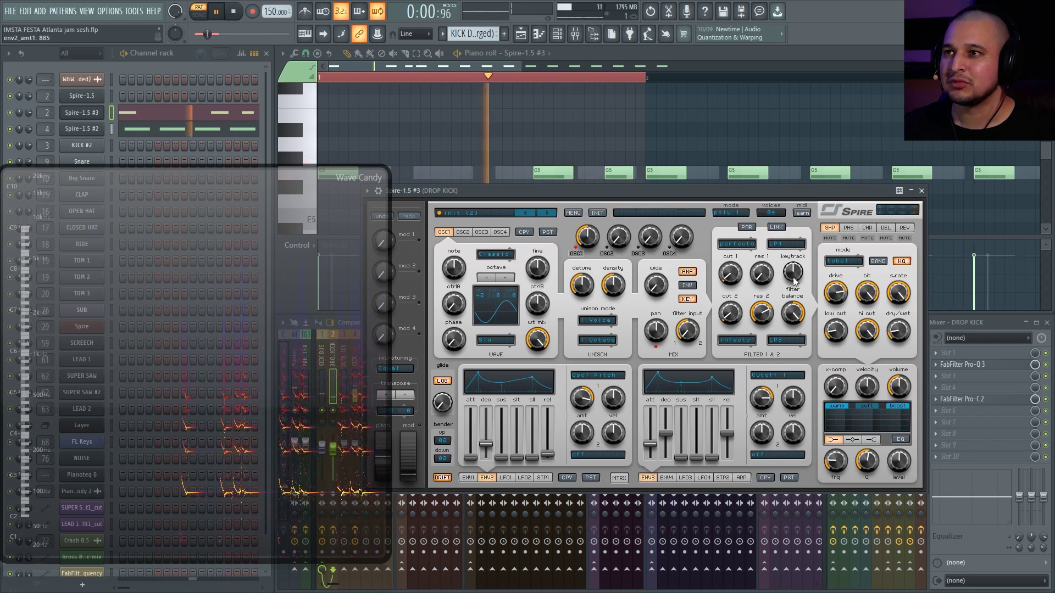
Set envelope 1's attack to 0 and reduce envelope 3's attack to 34 during playback.
left_click(469, 478)
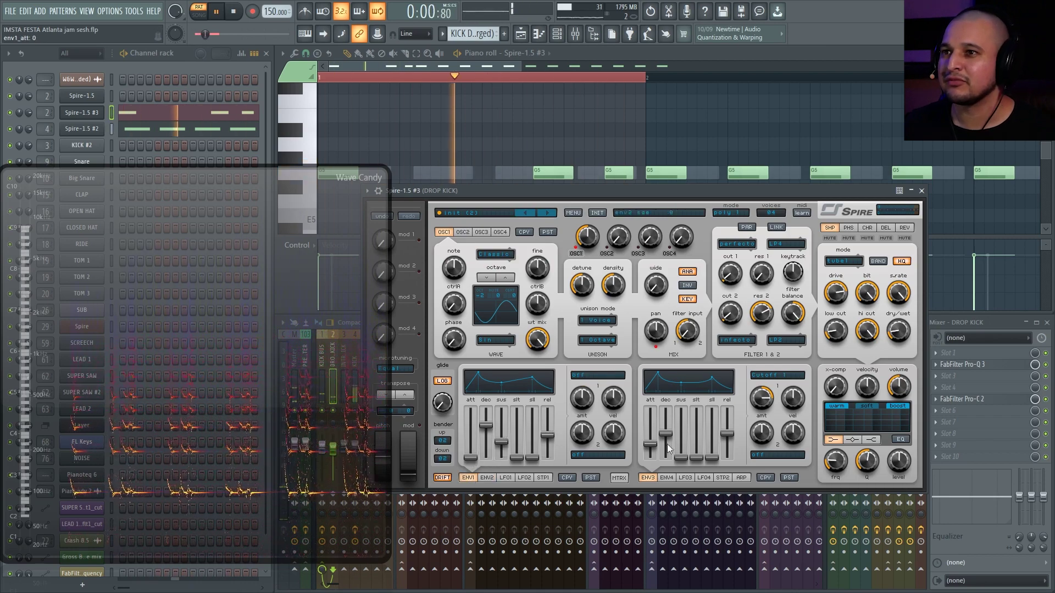
left_click_drag(650, 444, 645, 461)
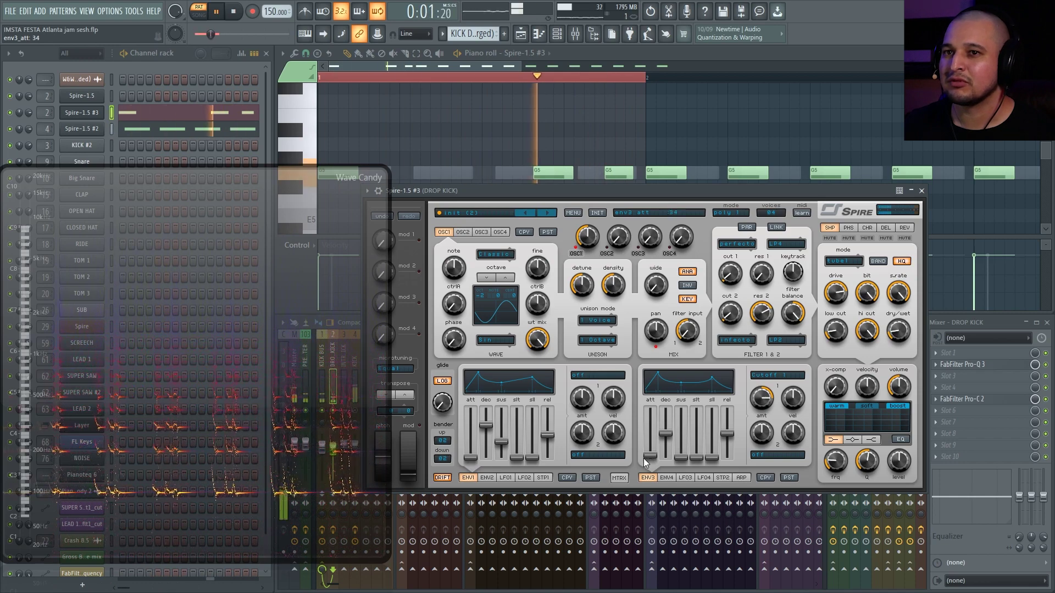
key("space")
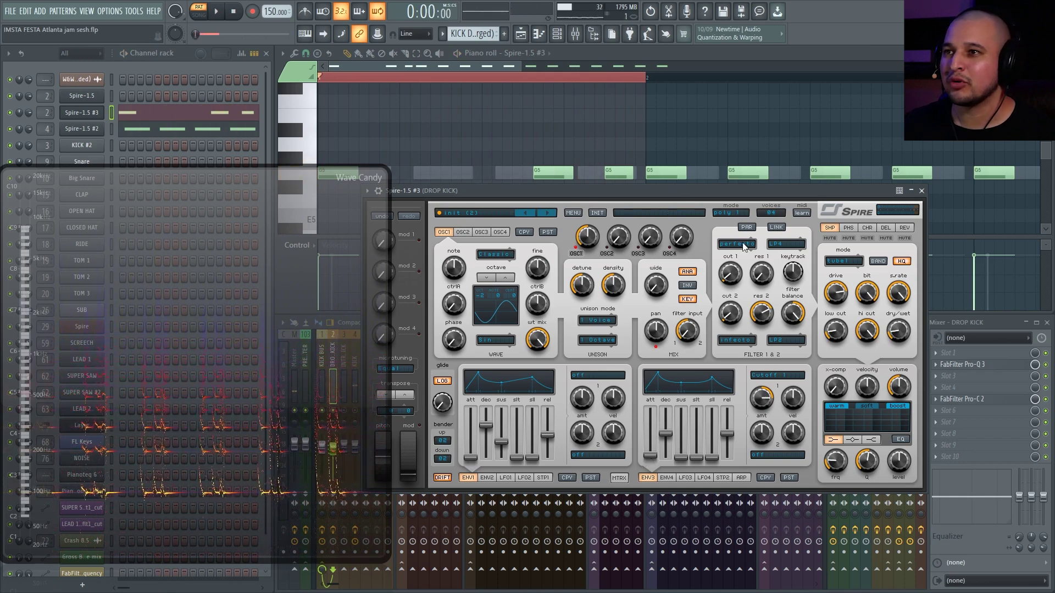
Adjust the shaper's drive and set its dry/wet to 295 while auditioning the kick.
key("space")
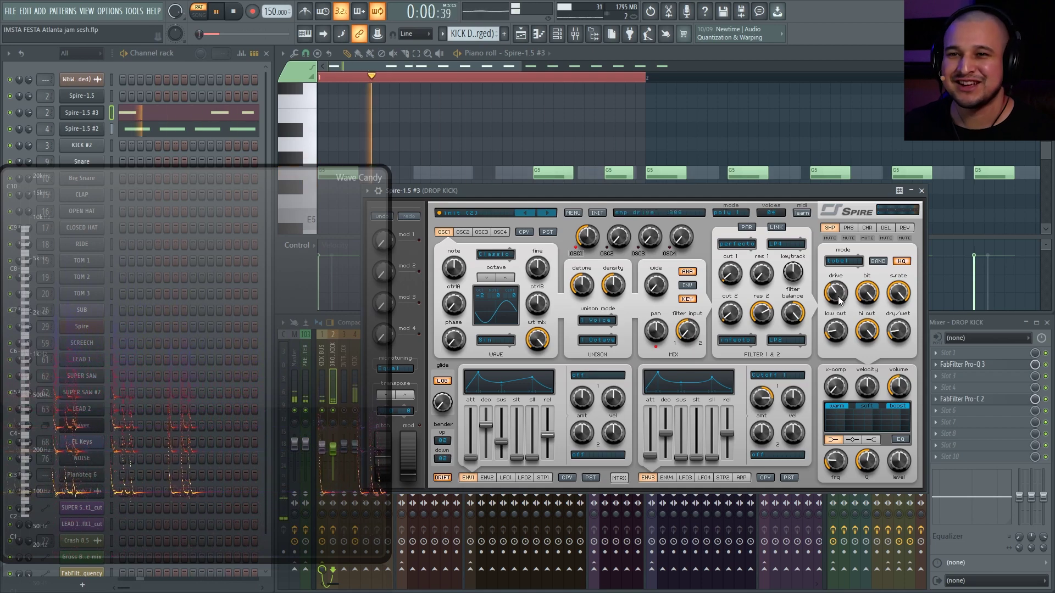
left_click_drag(839, 299, 843, 320)
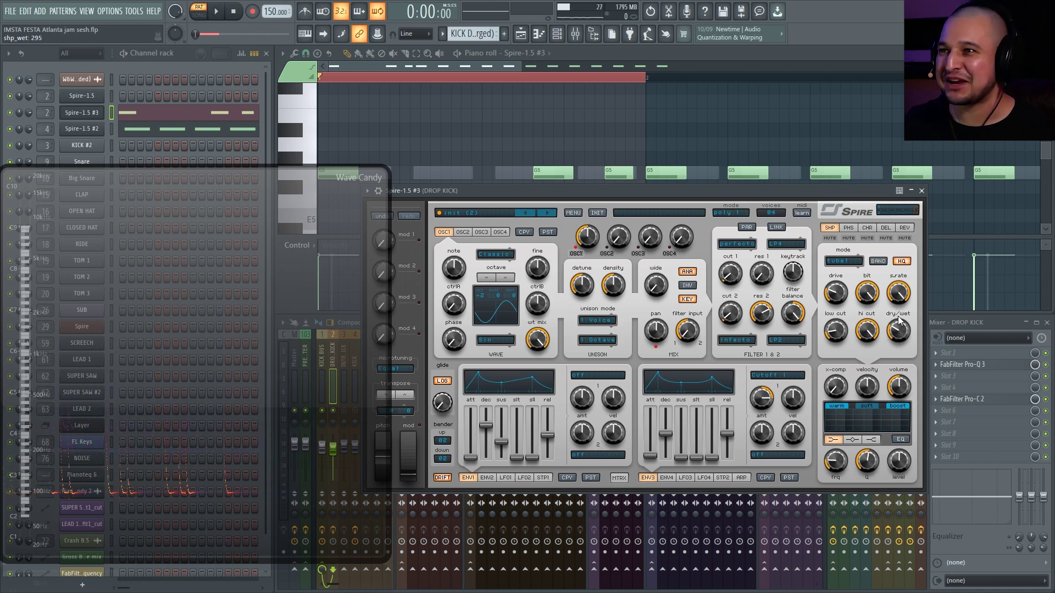
key("space")
left_click_drag(836, 297, 836, 288)
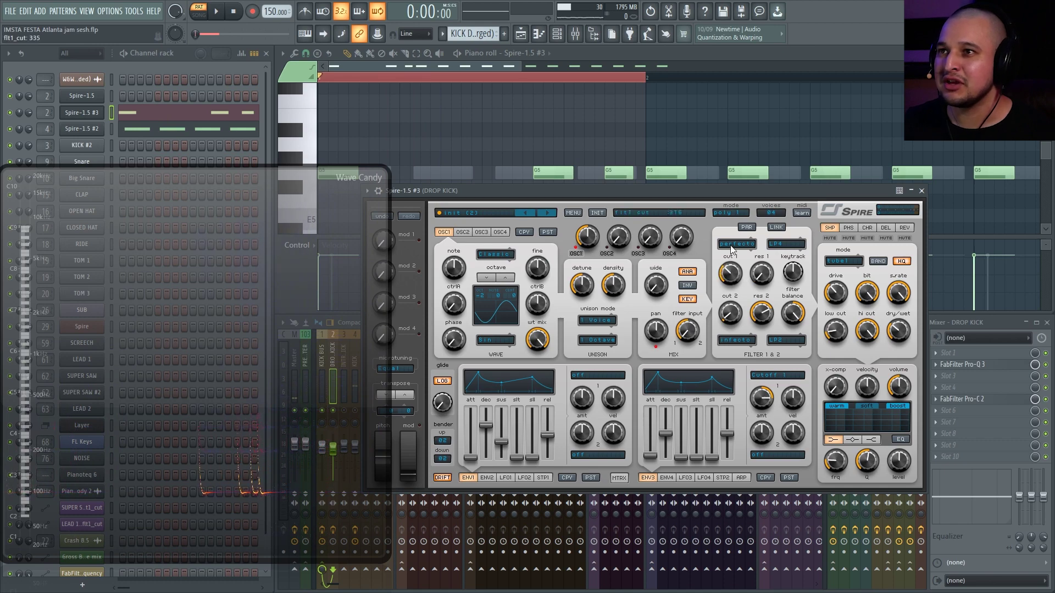
Retune filter 2's resonance and cutoff, and lower the shaper's drive during playback.
left_click(762, 315)
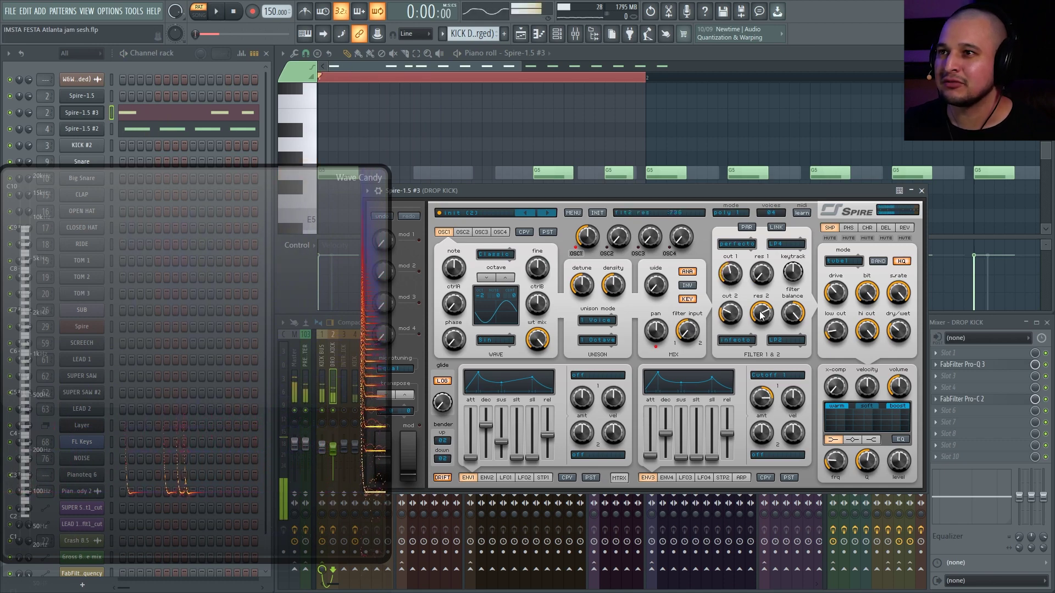
left_click(733, 319)
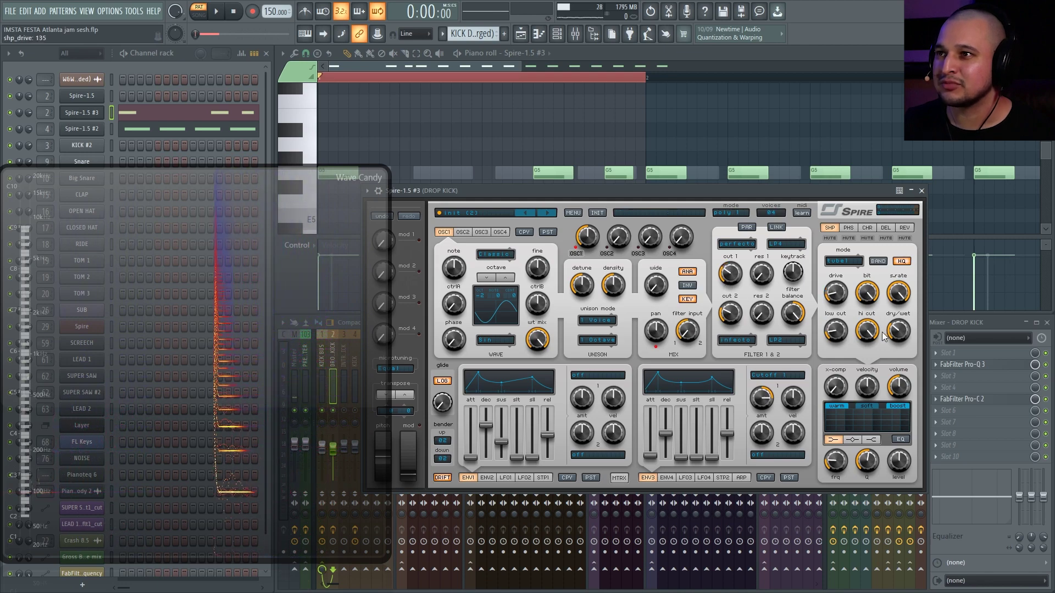
key("space")
left_click_drag(835, 293, 831, 304)
Shorten envelope 3's decay to 161 and envelope 2's to 126, and raise filter 1's cutoff to 725 while auditioning.
left_click_drag(666, 434, 666, 451)
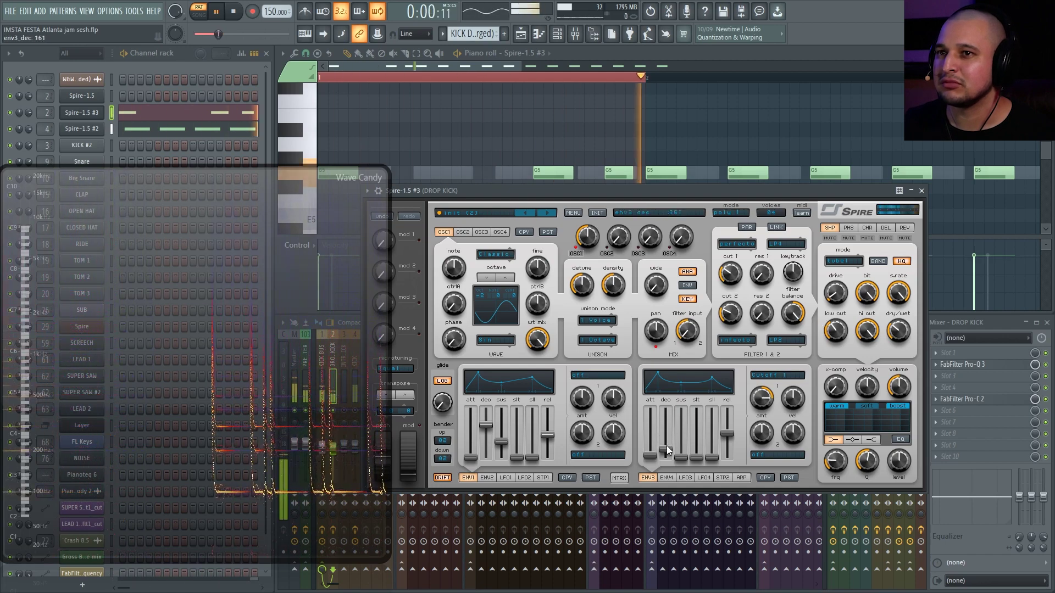
left_click_drag(485, 444, 486, 452)
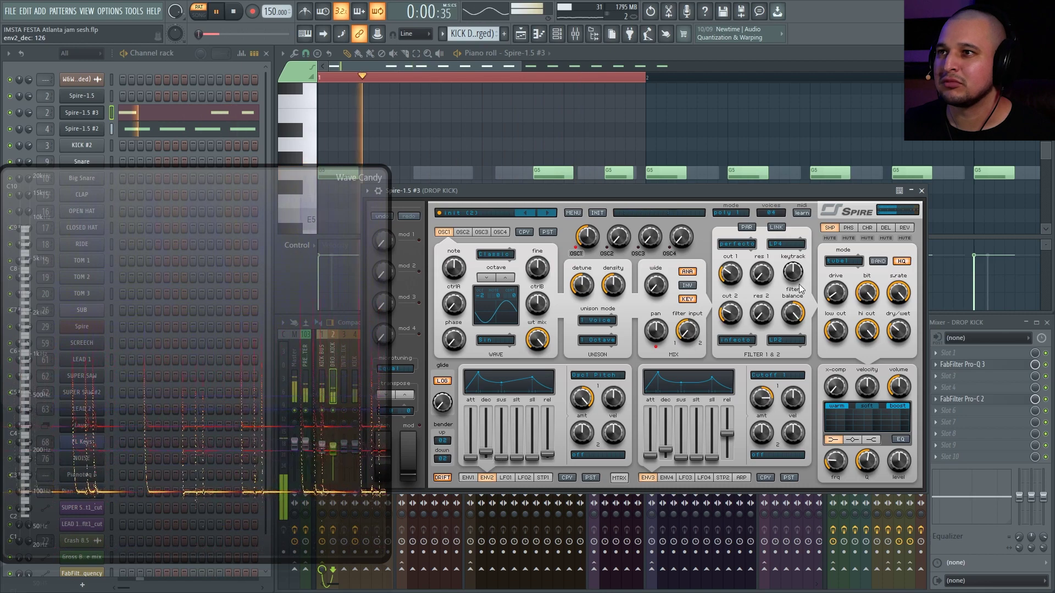
left_click_drag(738, 278, 733, 233)
key("space")
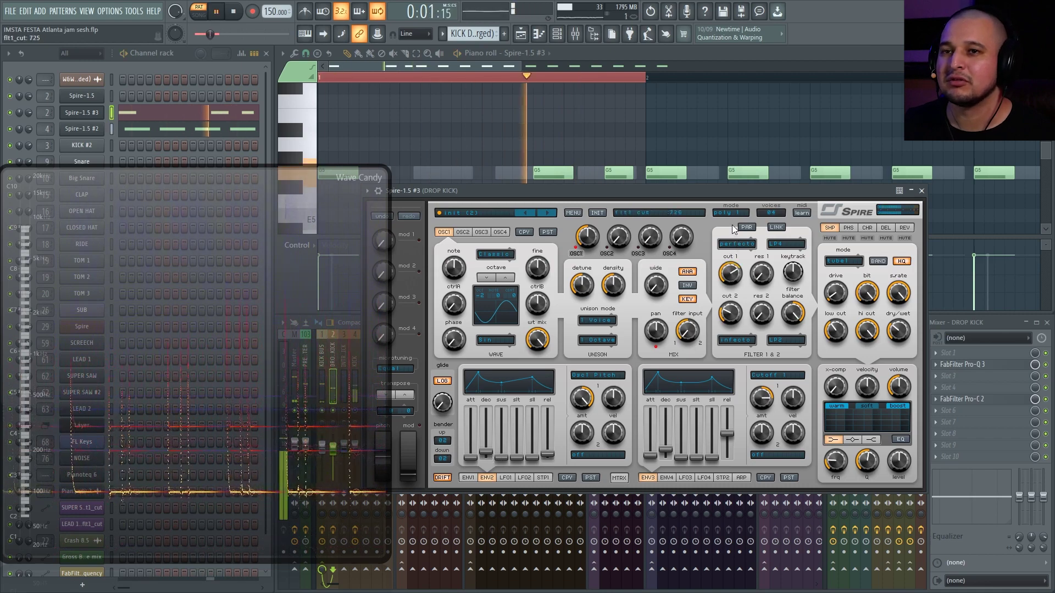
key("space")
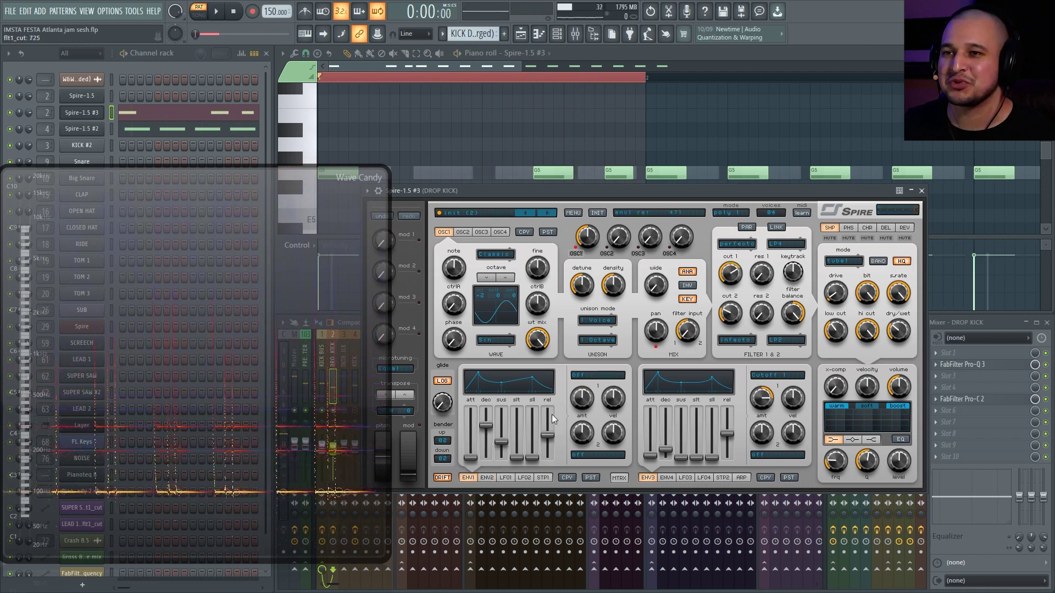
Lower envelope 1's decay and set its sustain to 207 during playback.
key("space")
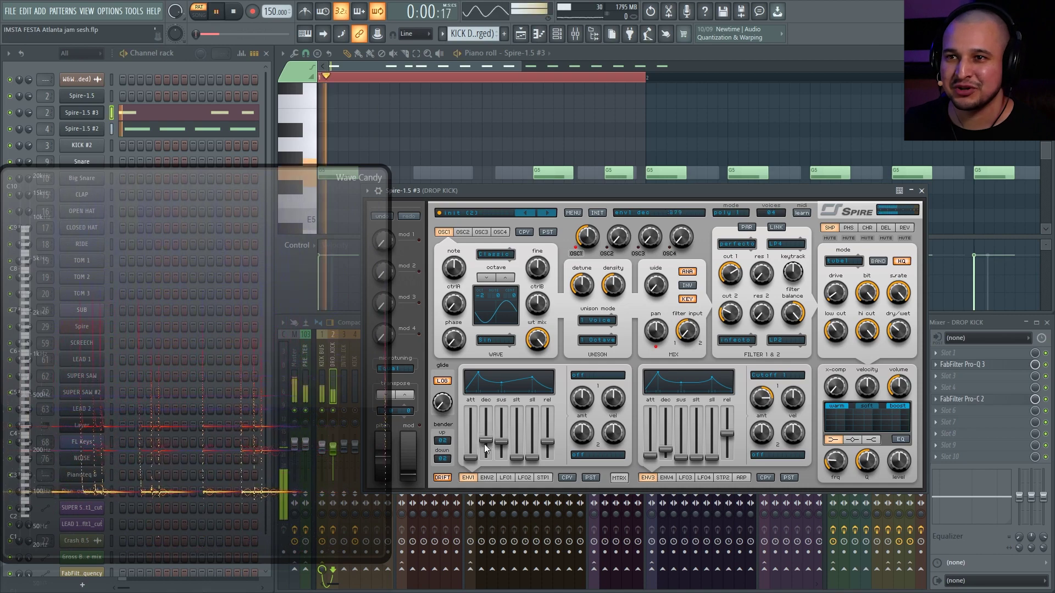
left_click_drag(501, 442, 502, 452)
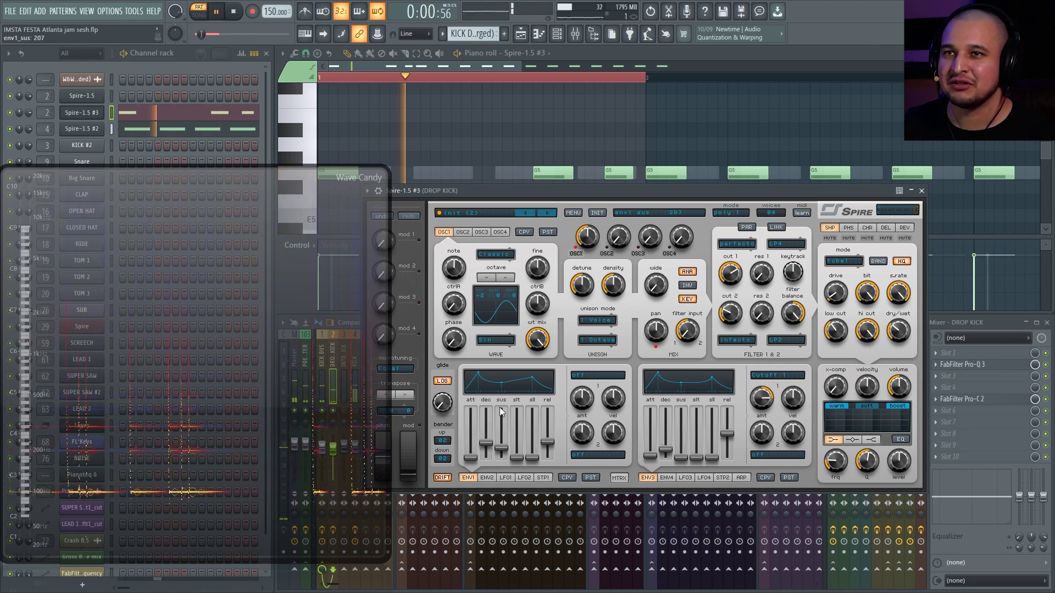
key("space")
Fill the Spire-1.5 channel with a hit on every 4 steps and play the pattern.
right_click(478, 142)
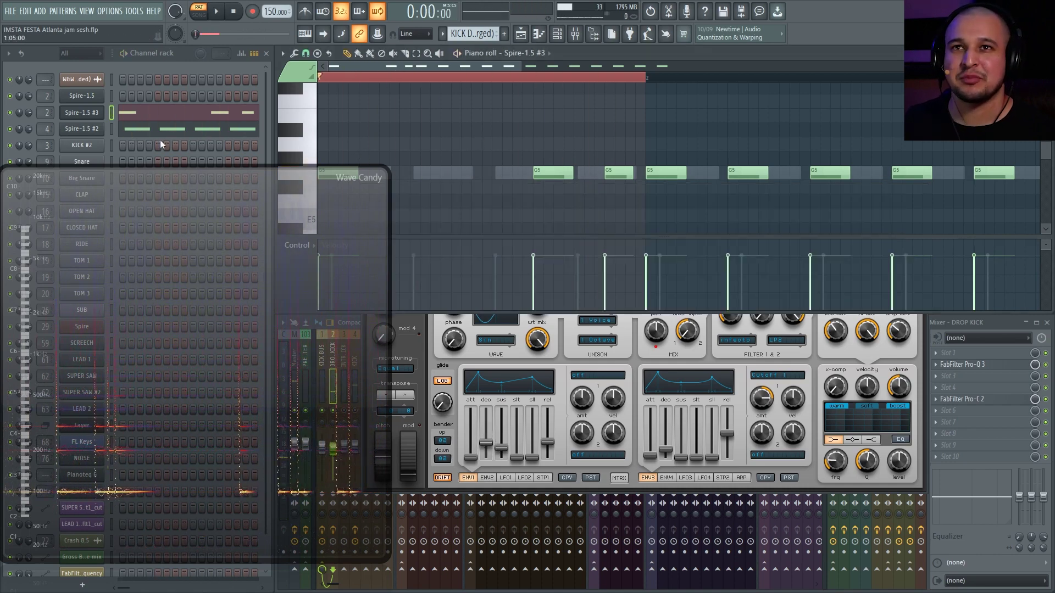
right_click(95, 96)
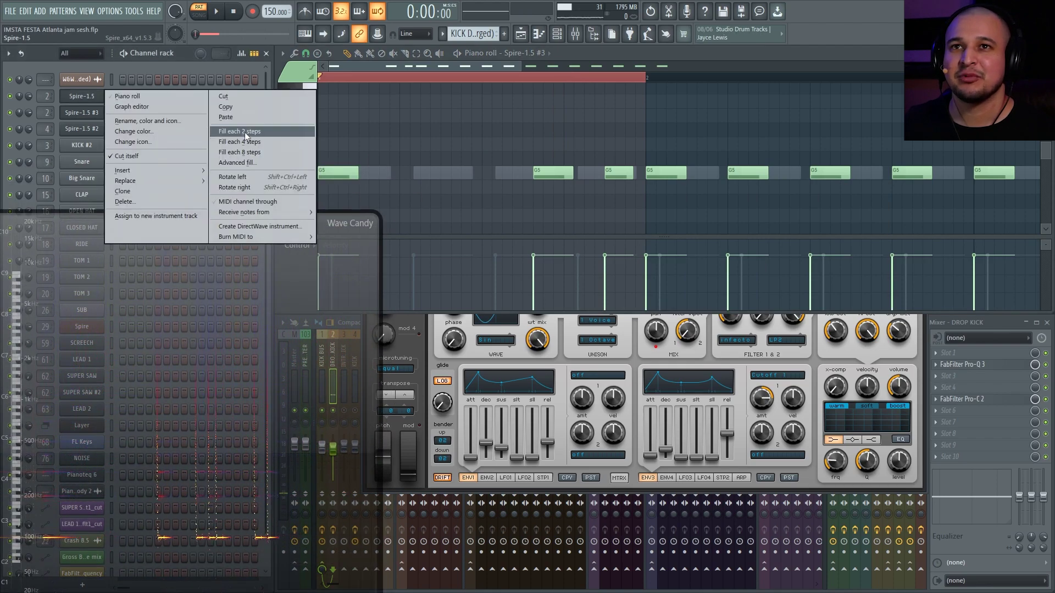
left_click(253, 142)
key("space")
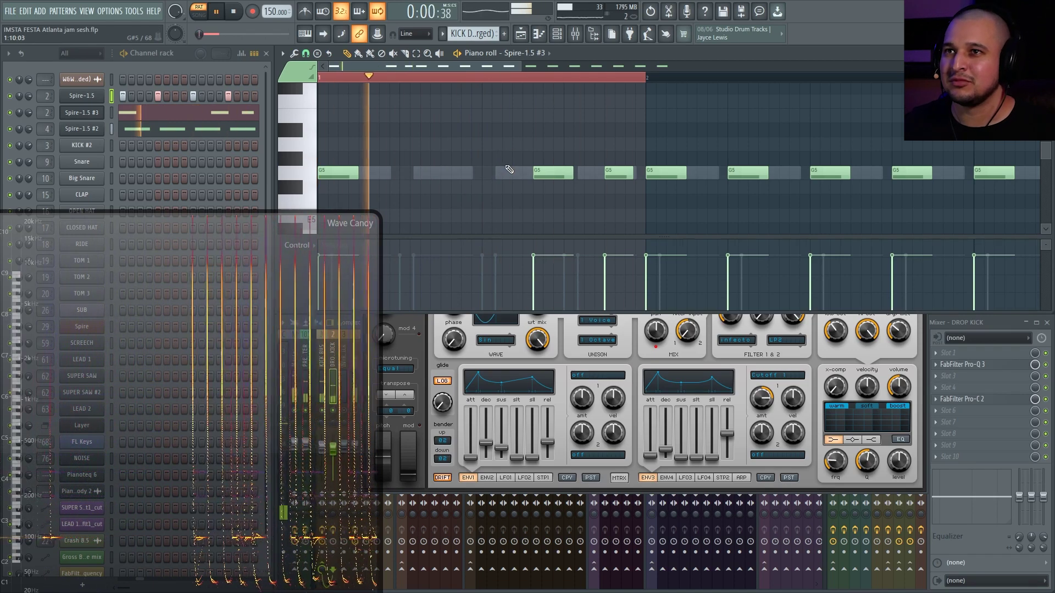
Stop playback, delete the opening G5 note of Spire-1.5 #3 and place shorter G5 notes early in bar 1.
key("space")
right_click(338, 173)
left_click_drag(637, 184, 389, 172)
left_click(436, 101)
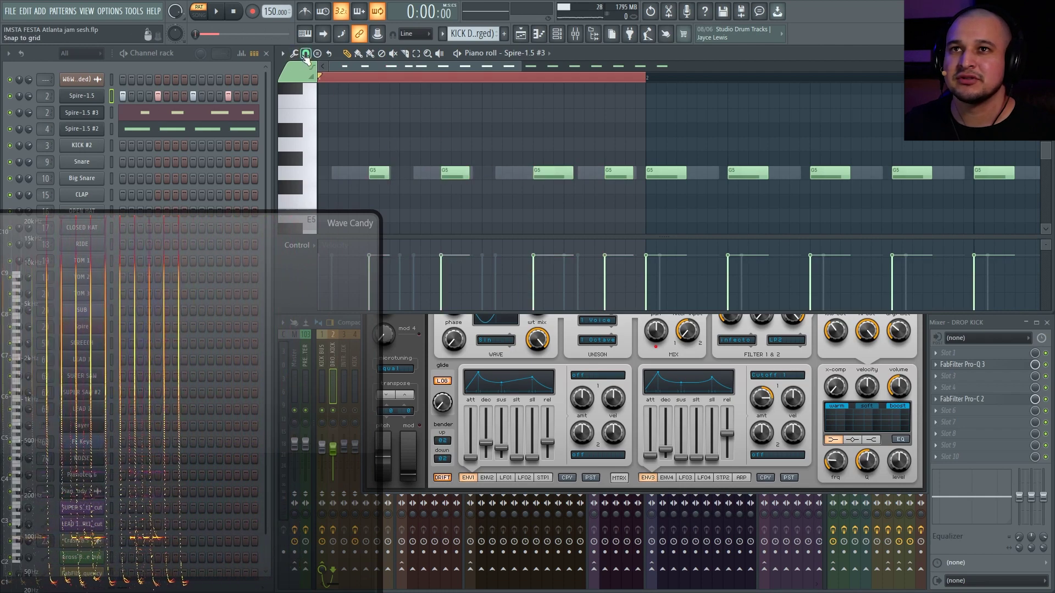
Reposition and shorten the G5 notes in bar 1 to start on steps 4, 7, 12 and 15 of the grid.
left_click(306, 53)
left_click(322, 179)
right_click(385, 174)
left_click(386, 175)
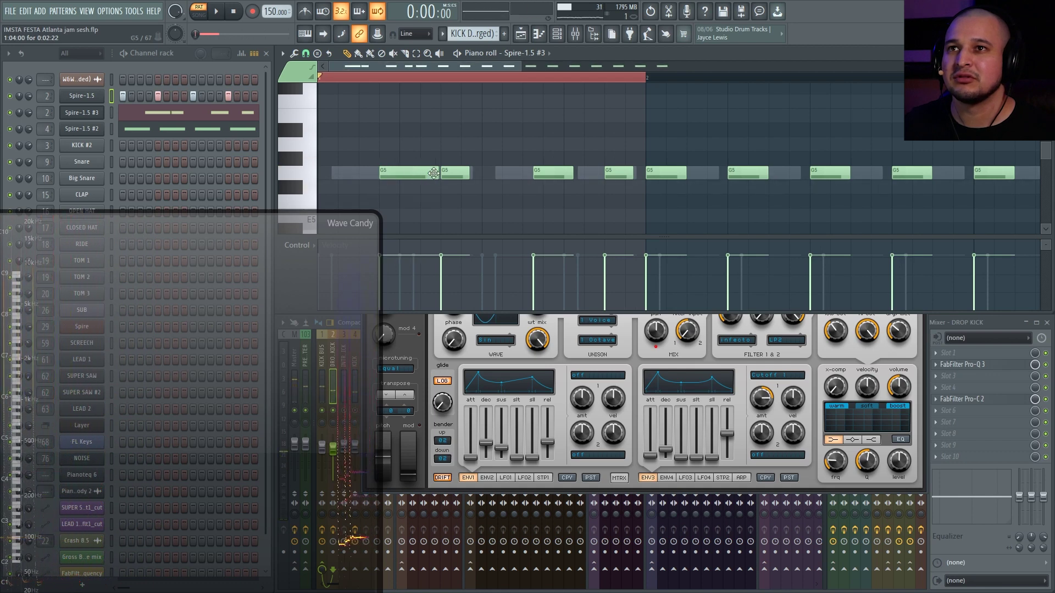
left_click_drag(463, 174, 464, 170)
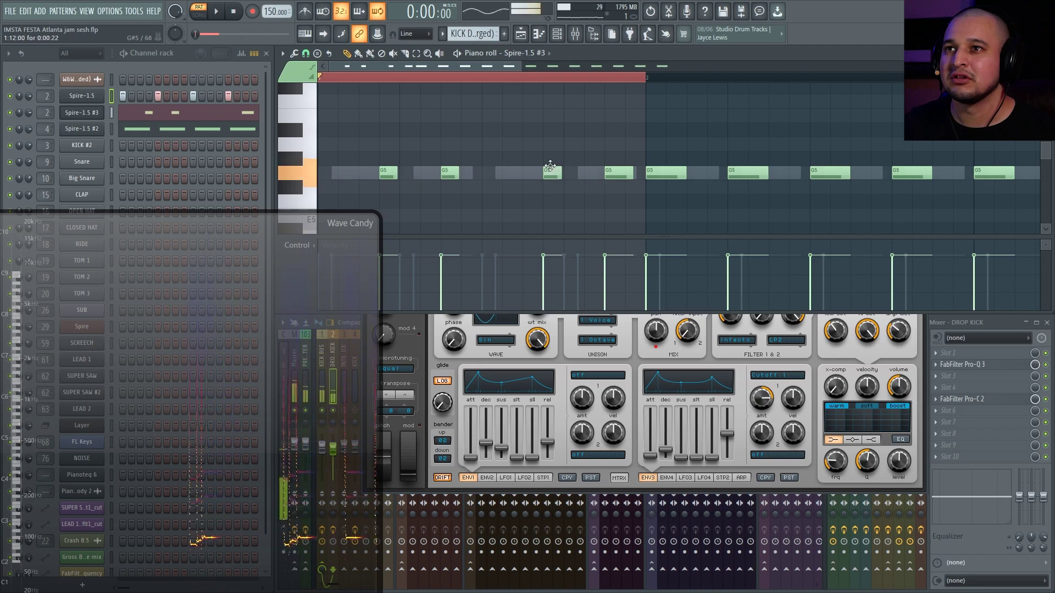
left_click_drag(619, 173, 659, 173)
left_click(605, 170)
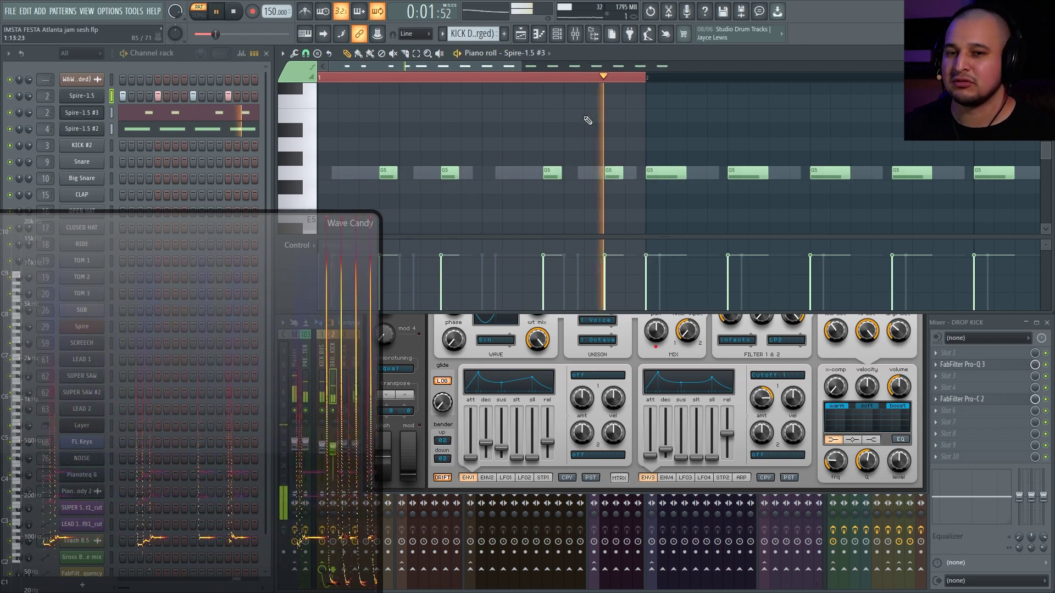
Add an A#5 note on step 16 and raise the note on step 15 to G#5 during playback.
left_click(629, 176)
right_click(630, 175)
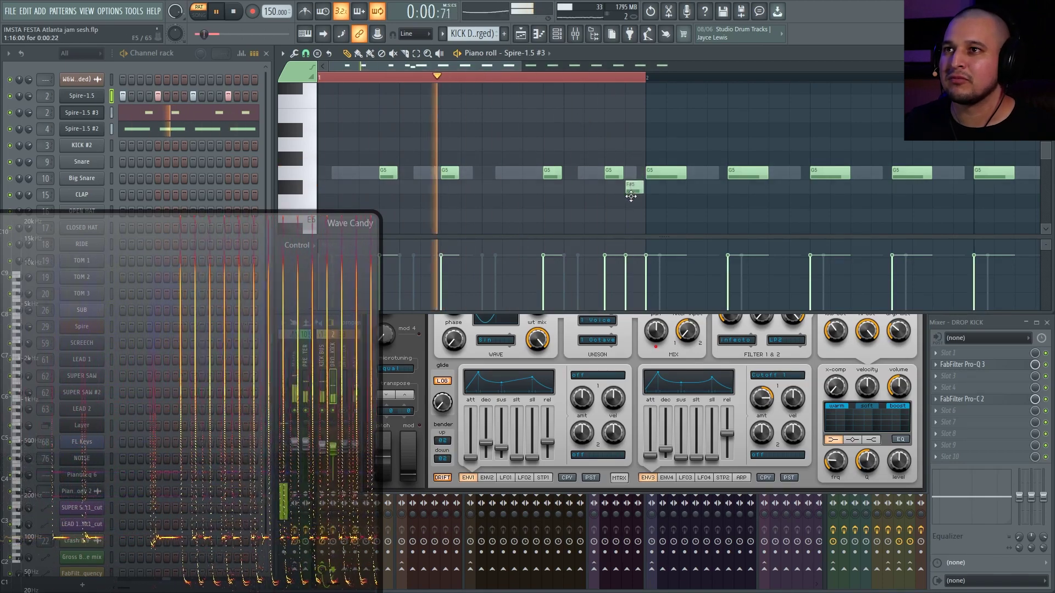
left_click(632, 129)
left_click_drag(613, 168, 614, 153)
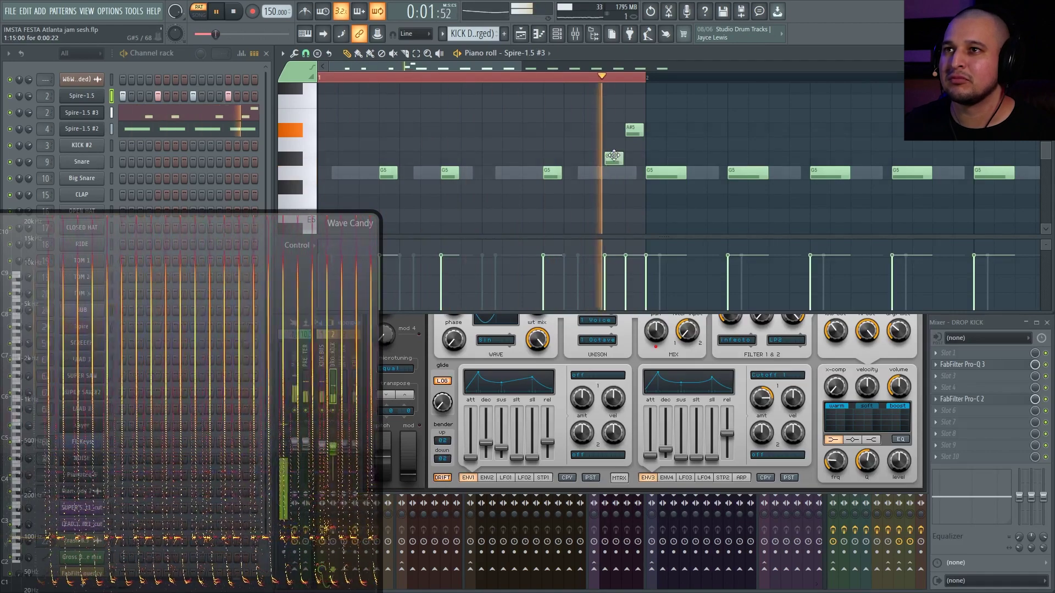
Stop playback and delete the G#5 and A#5 notes at the end of bar 1.
key("space")
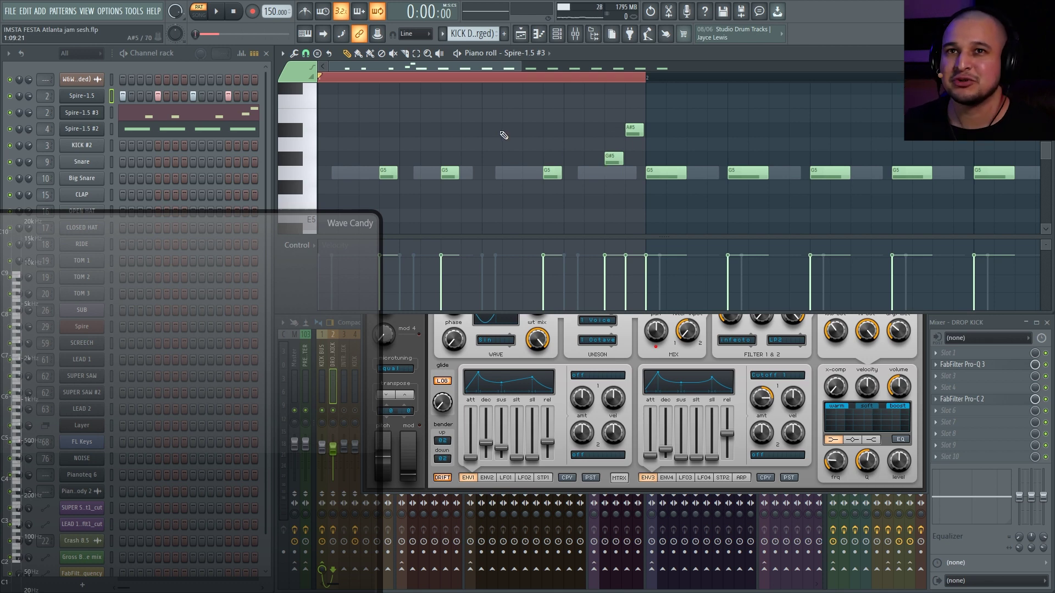
right_click(610, 172)
right_click(633, 130)
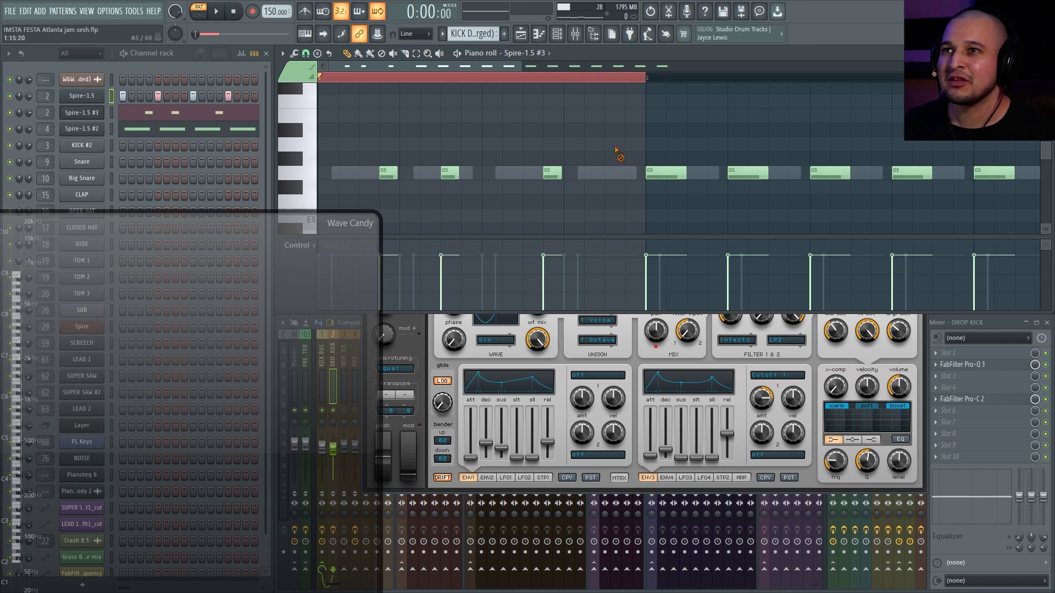
Remove the clips at the start of the drop in the playlist and place KICK DROP clips on bars 51 to 54.
left_click(525, 35)
left_click_drag(622, 86, 493, 85)
right_click(590, 197)
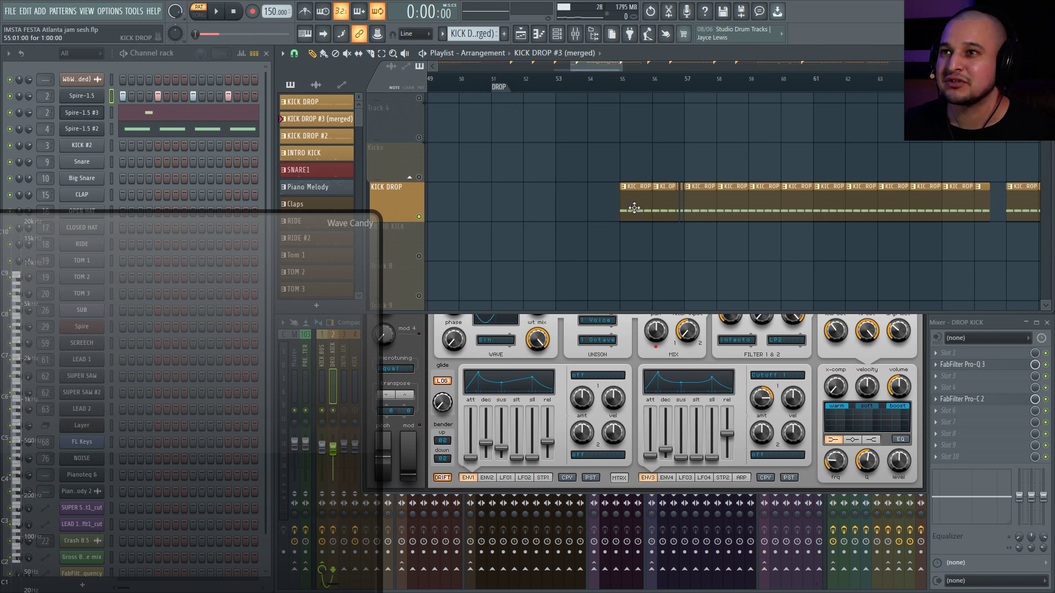
left_click_drag(522, 204, 499, 204)
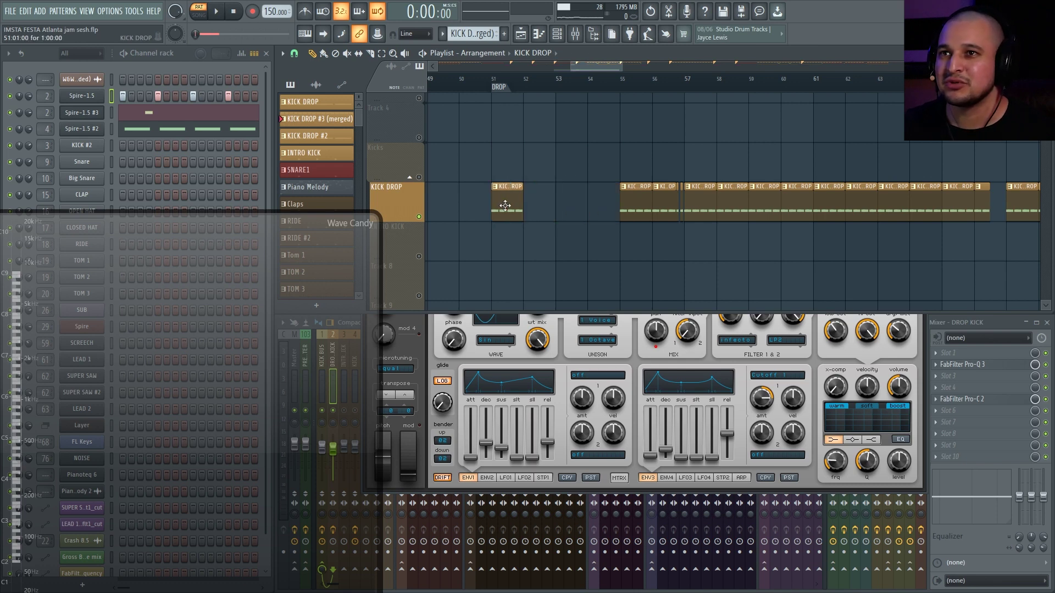
left_click(503, 204)
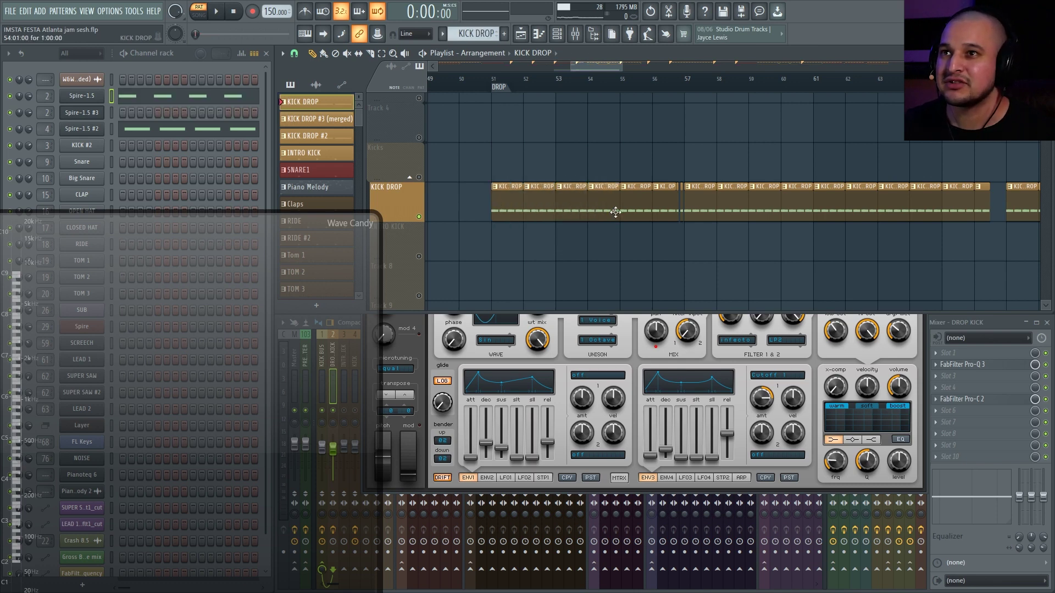
Unmute the Kicks group and the other playlist tracks, and close the Spire window.
left_click(418, 175)
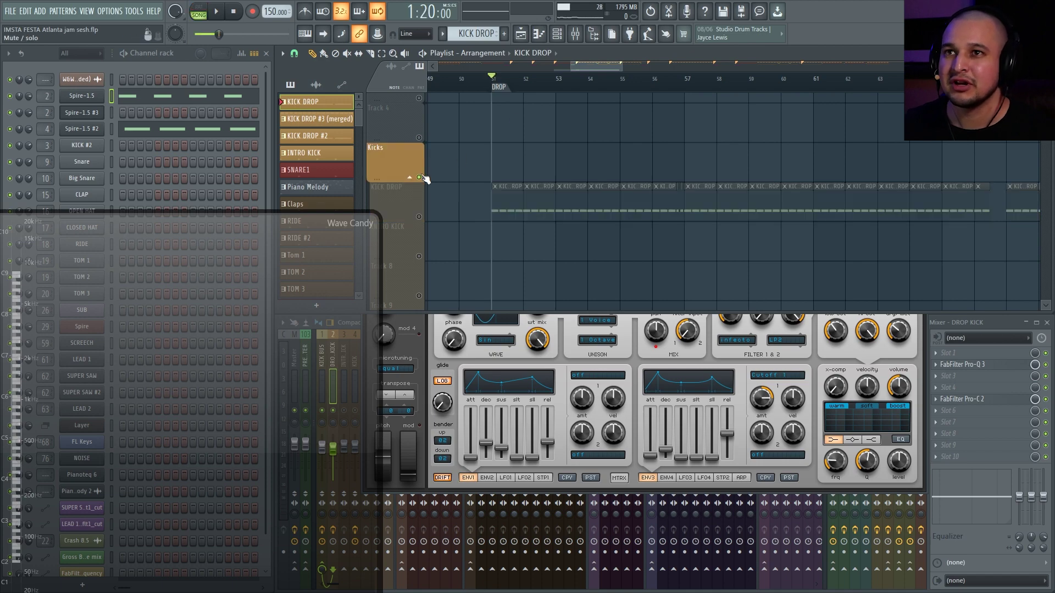
left_click(806, 329)
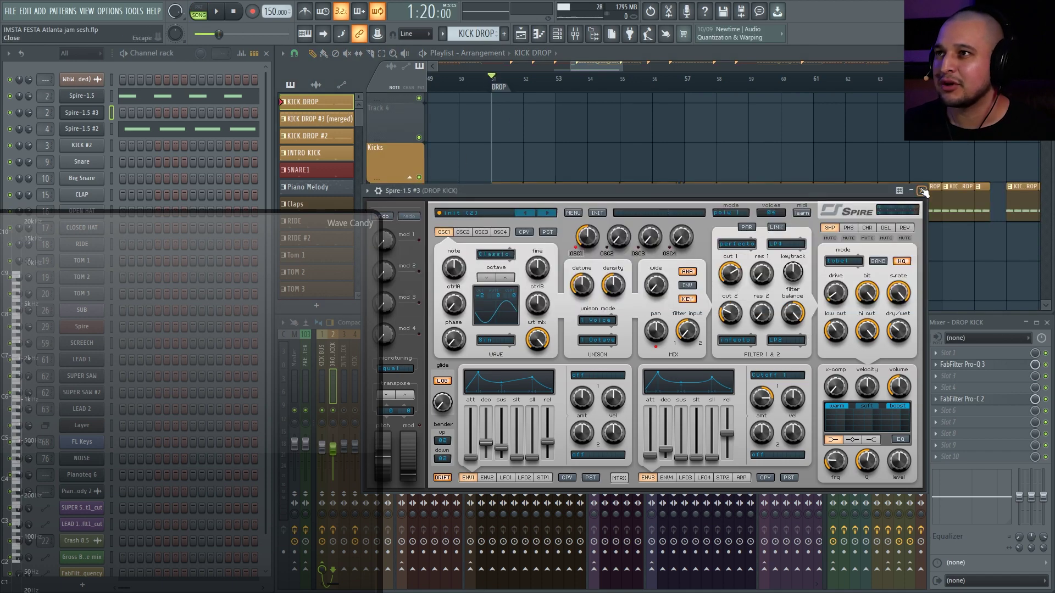
left_click(922, 191)
Un-solo the DROP KICK mixer track so all mixer tracks sound, and play the drop from bar 51.
scroll(532, 198, "down", 2)
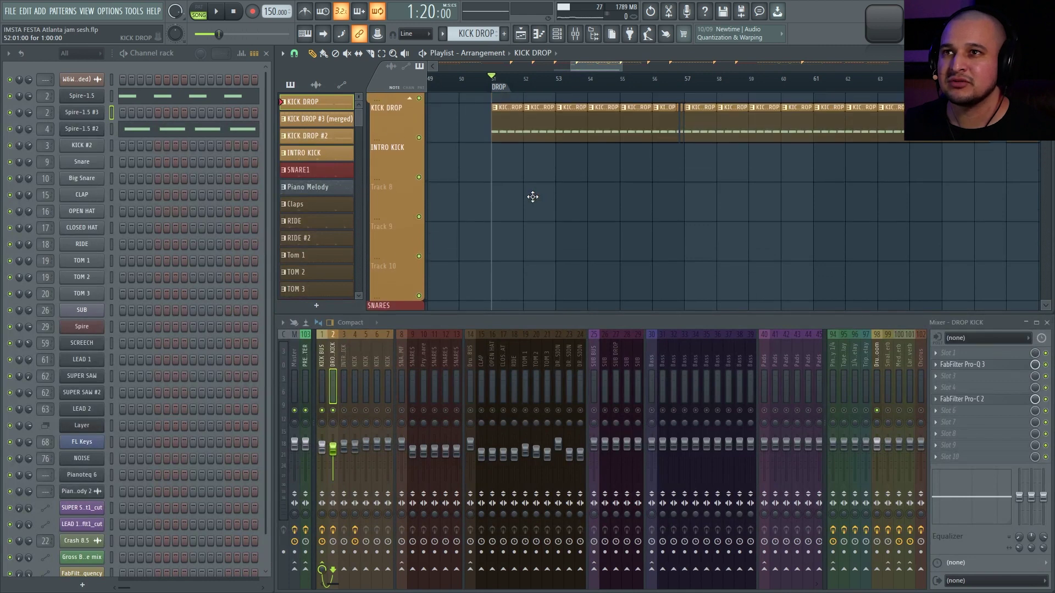
scroll(522, 193, "up", 1)
key("space")
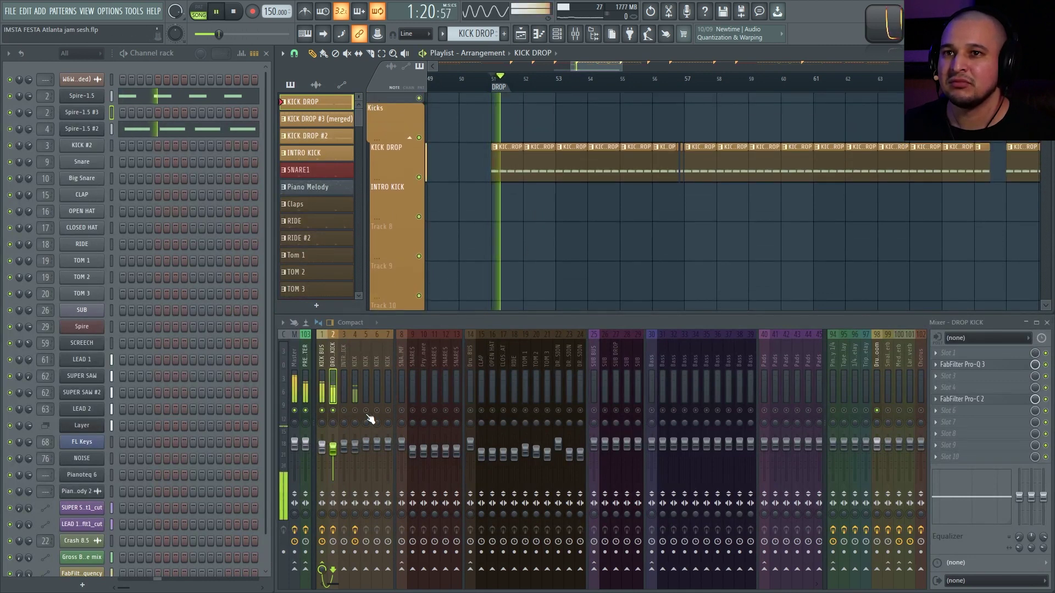
key("space")
key("space")
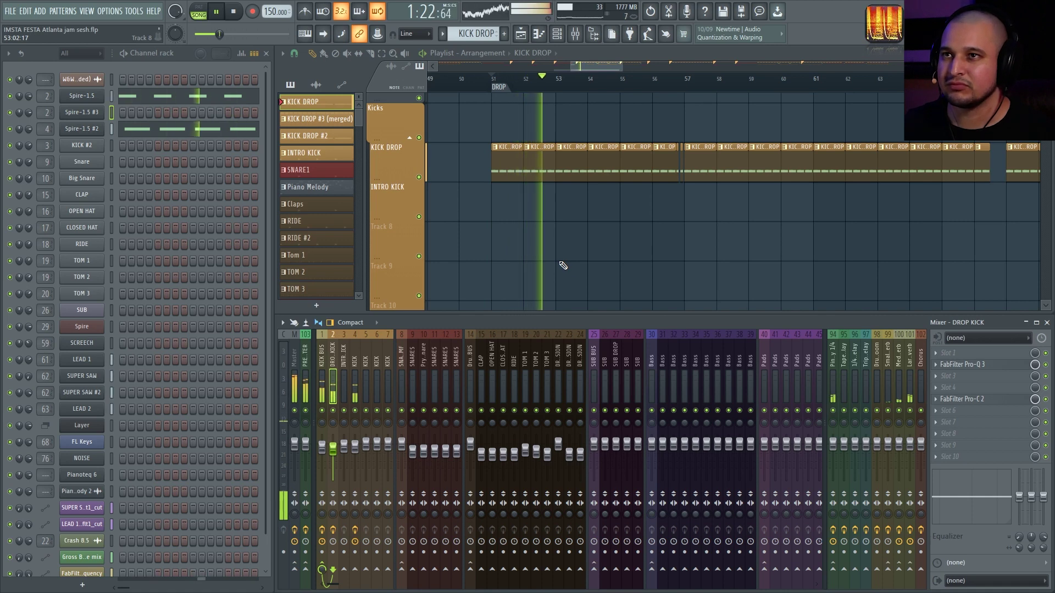
scroll(564, 265, "down", 1)
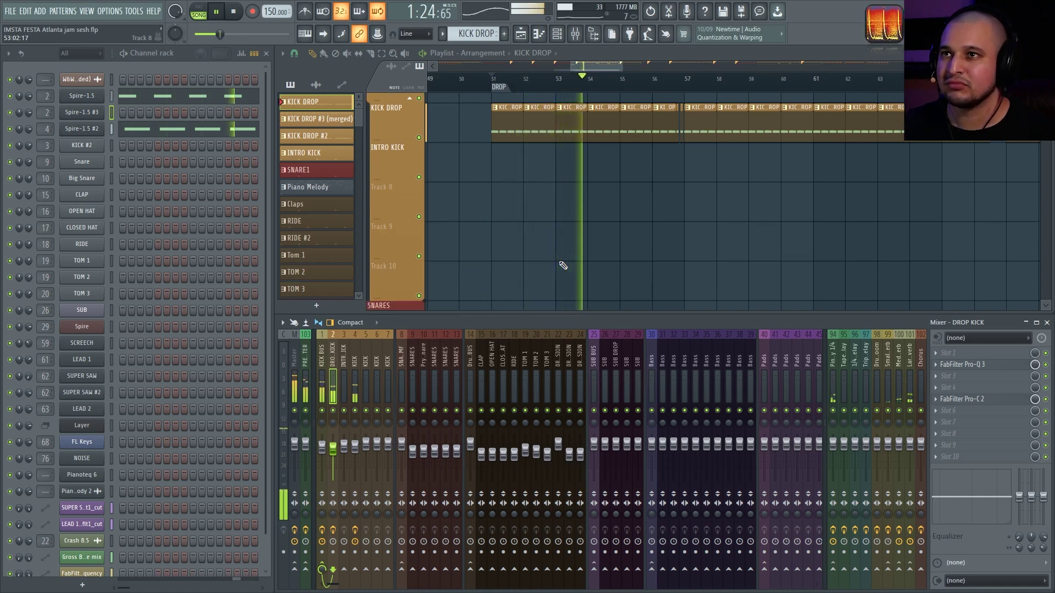
scroll(566, 264, "down", 5)
scroll(583, 263, "down", 5)
scroll(599, 248, "up", 5)
key("space")
Pick the Piano Melody 2 #3 pattern from its clip in the Leads tracks and select only the Layer channel.
scroll(628, 220, "up", 3)
scroll(536, 258, "up", 3)
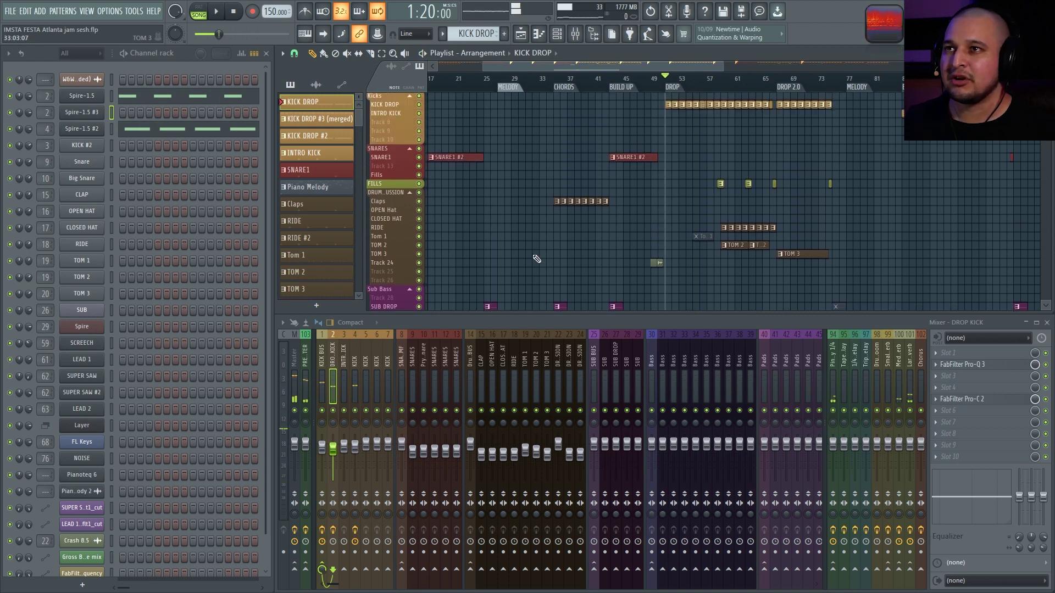
left_click_drag(778, 223, 776, 223)
scroll(818, 247, "down", 10)
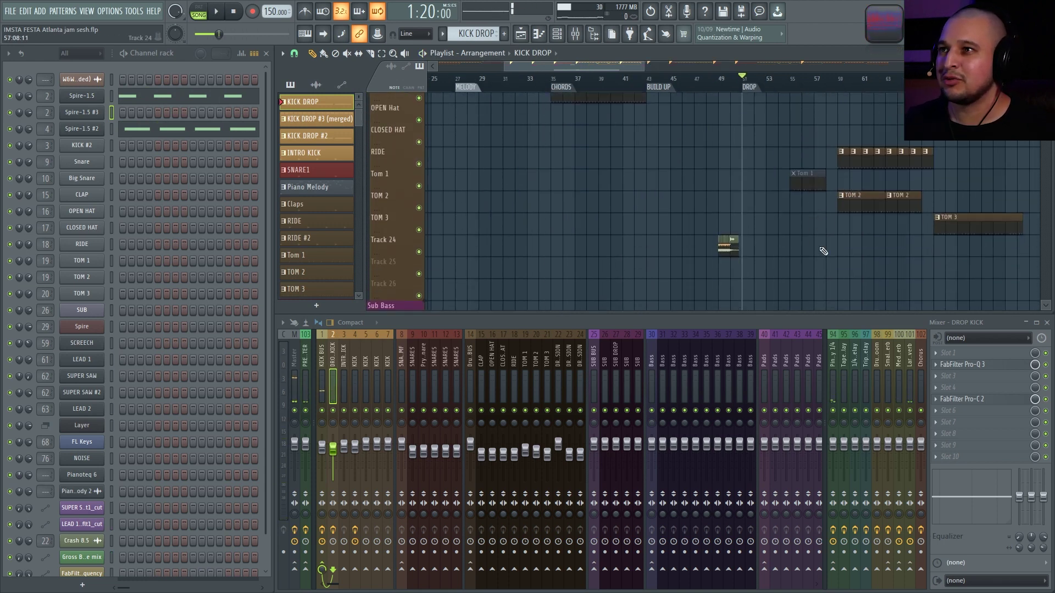
scroll(818, 258, "up", 4)
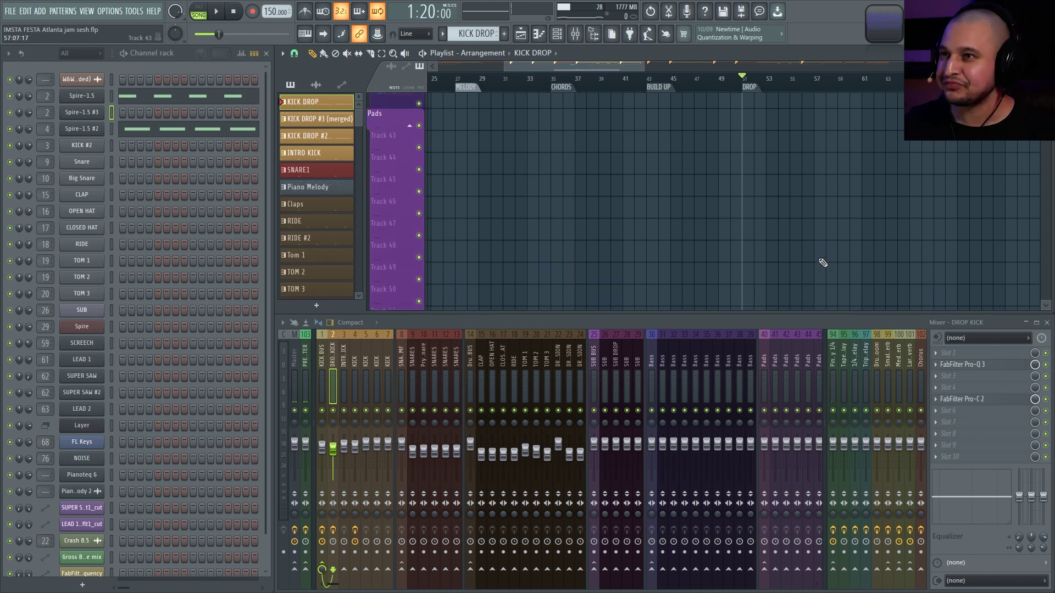
scroll(823, 262, "up", 5)
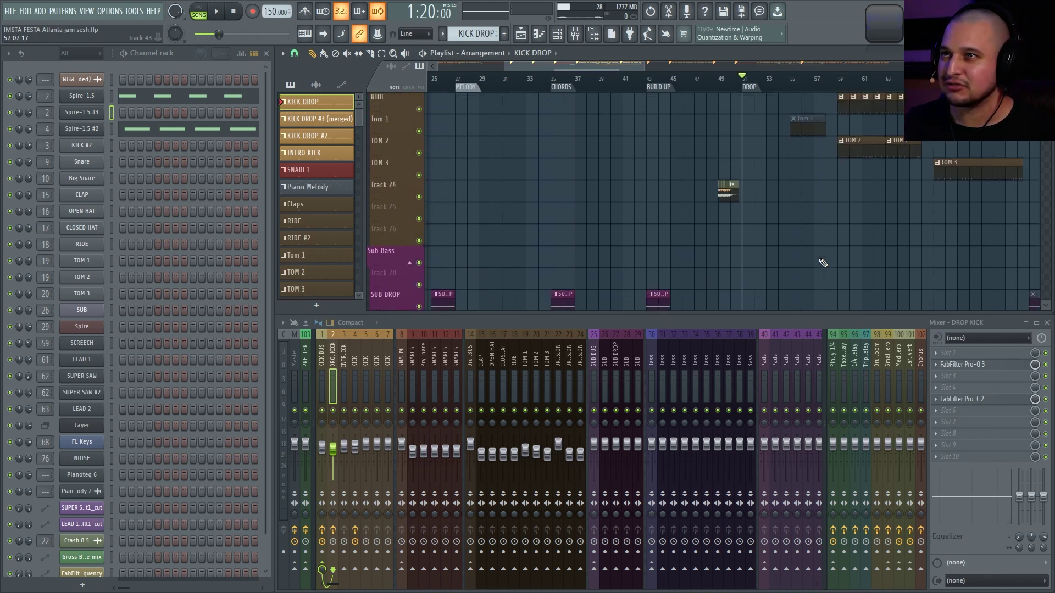
scroll(801, 257, "up", 4, "ctrl")
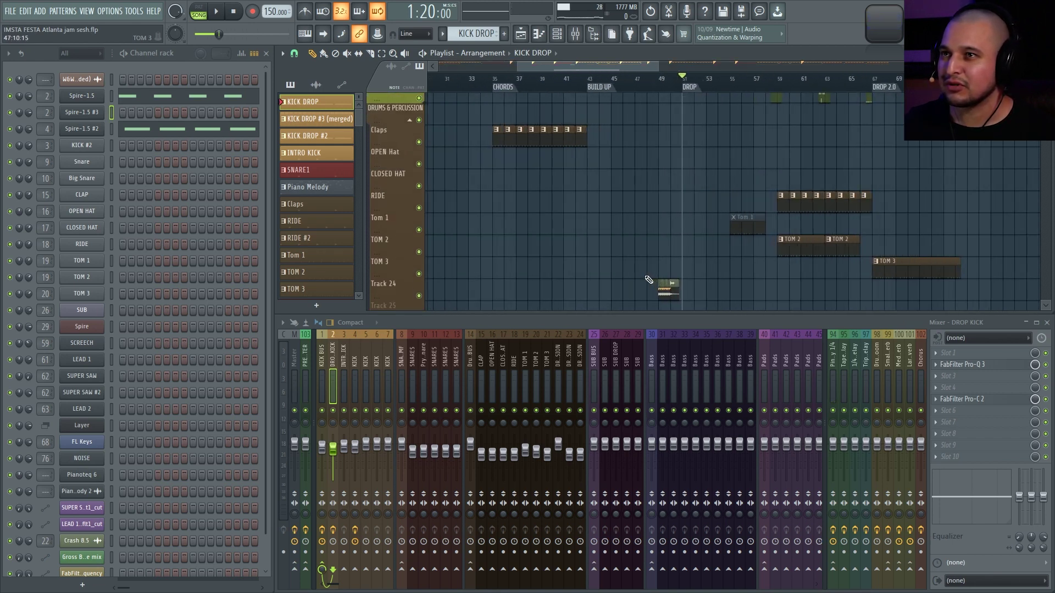
scroll(691, 286, "down", 5)
scroll(693, 285, "down", 20)
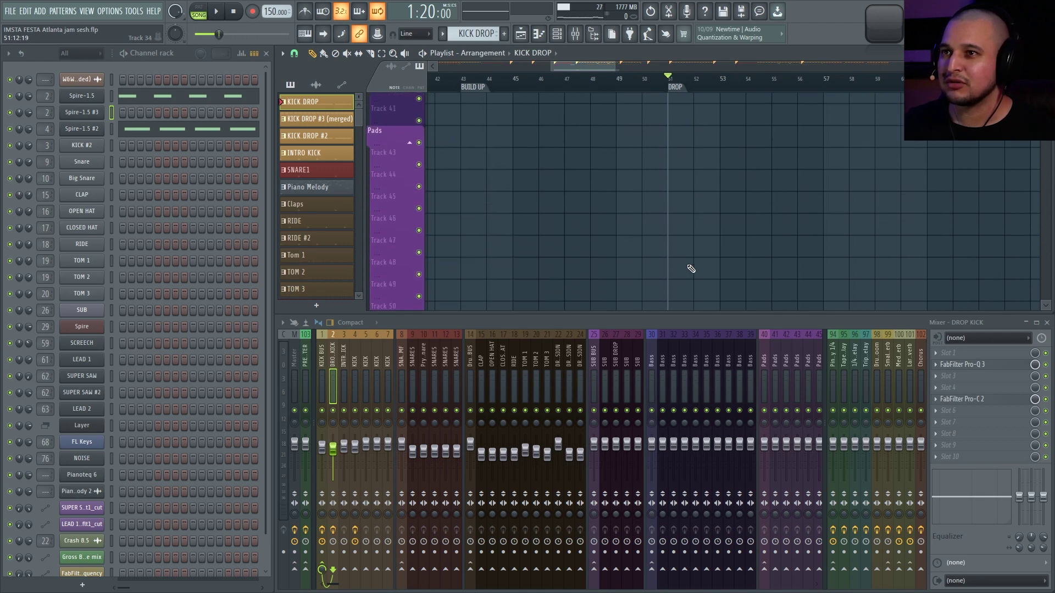
left_click(683, 227)
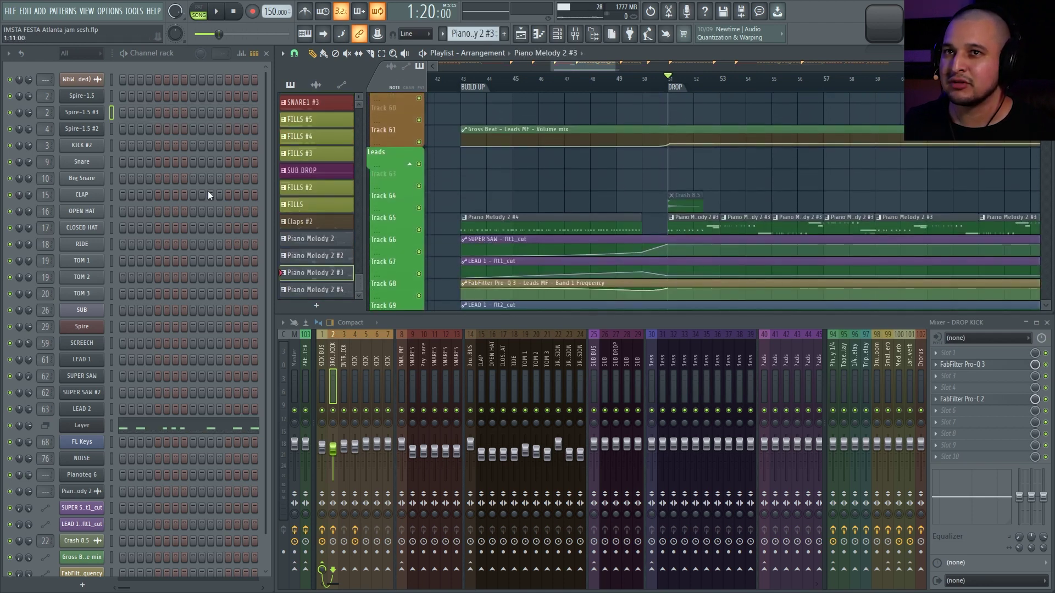
right_click(110, 426)
left_click(272, 438)
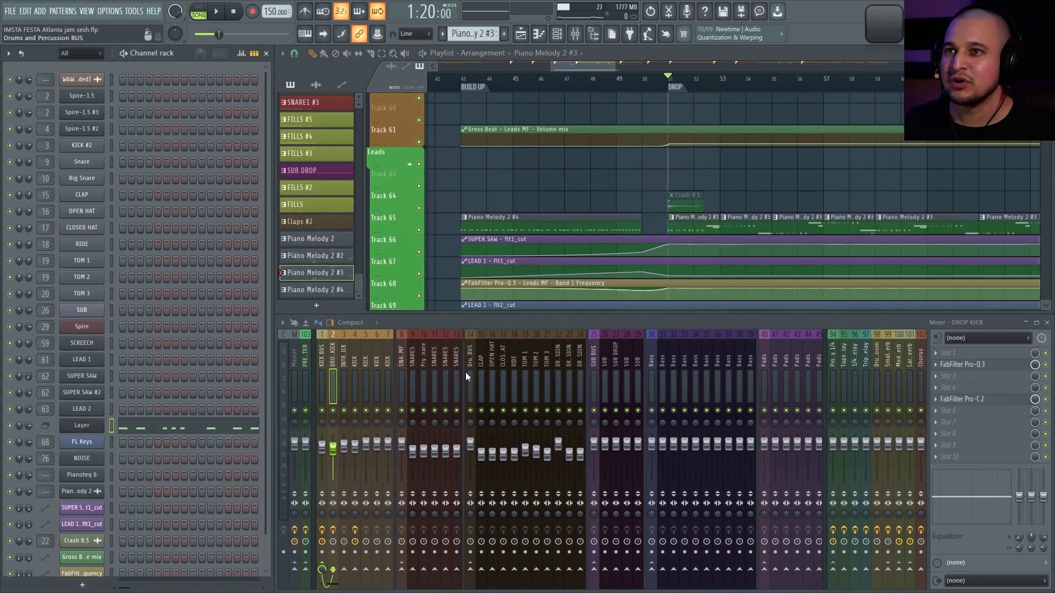
Place an 8-bar Piano Melody 2 #3 clip on Track 70 starting at the drop, bar 51.
scroll(532, 257, "down", 3, "ctrl")
scroll(566, 245, "down", 5)
left_click_drag(461, 298, 832, 216)
left_click(664, 210)
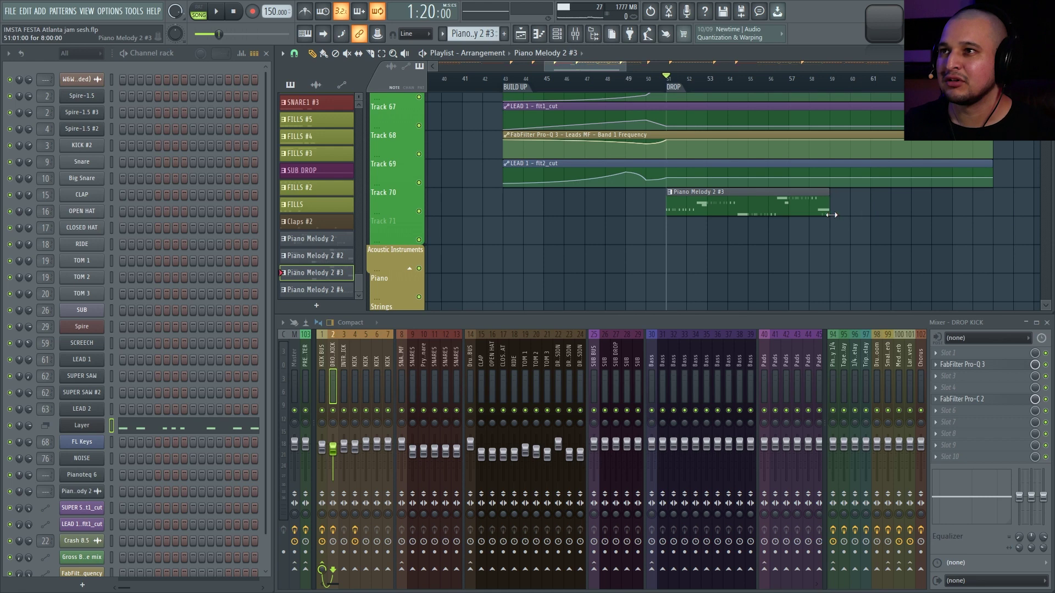
Make the new Track 70 melody clip a unique pattern and solo Track 70.
left_click(670, 193)
left_click(695, 263)
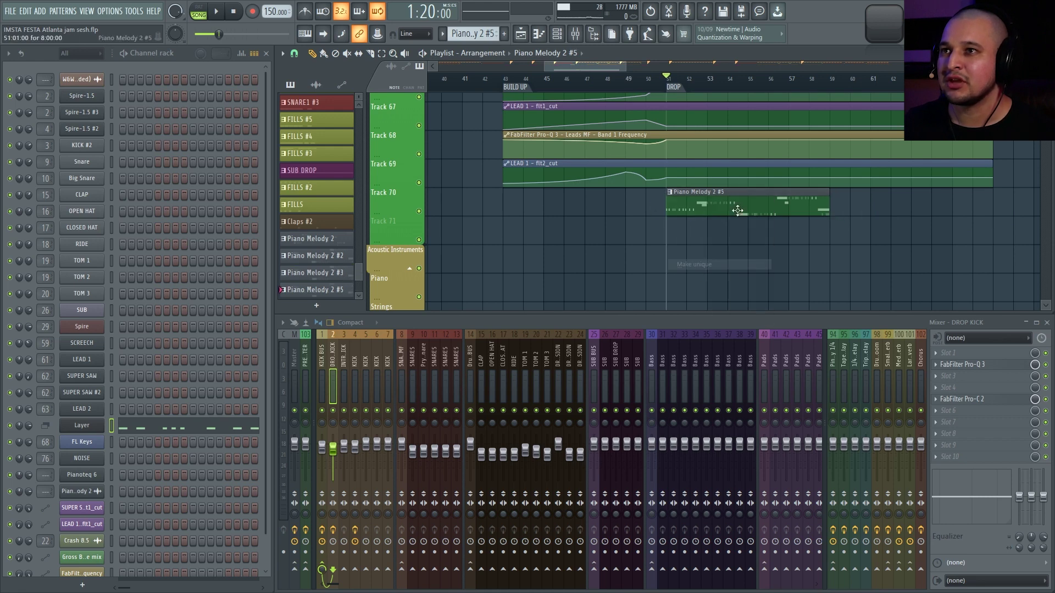
right_click(420, 212)
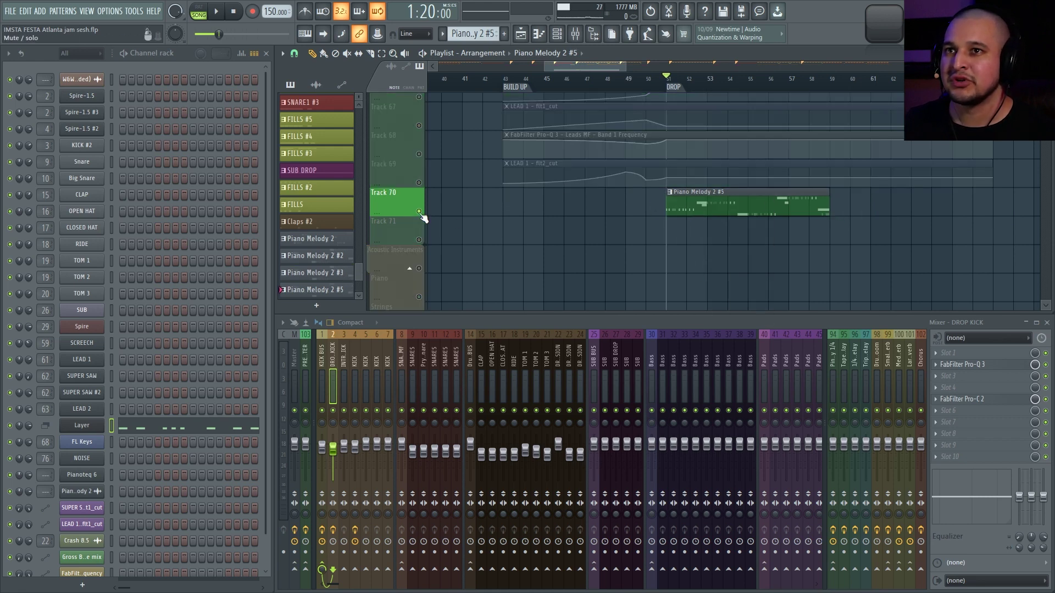
Clone the SUPER SAW #2 channel and move the copy up the channel rack to just above SCREECH.
right_click(83, 400)
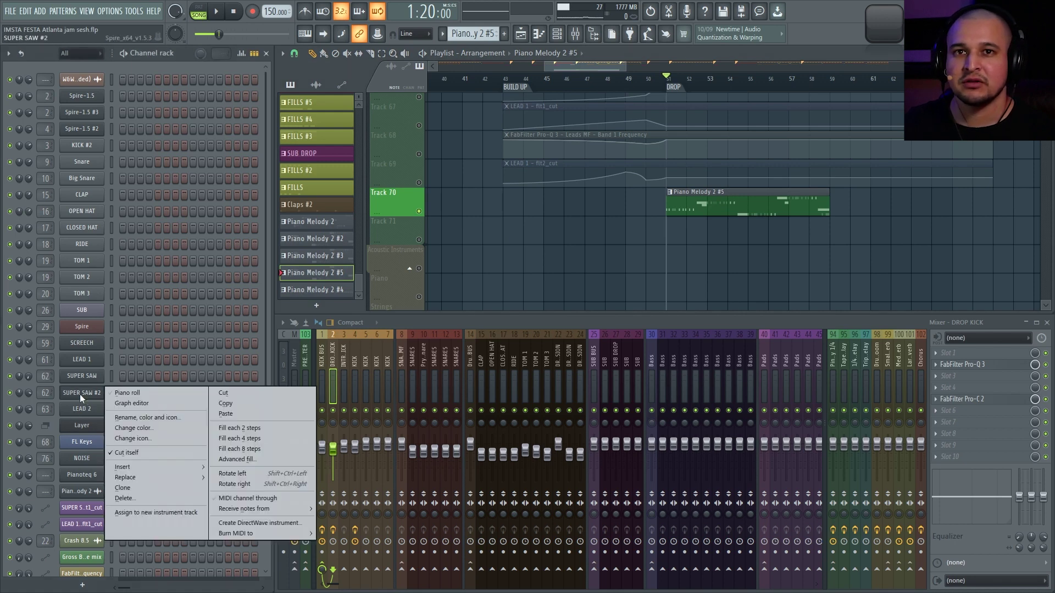
left_click(145, 489)
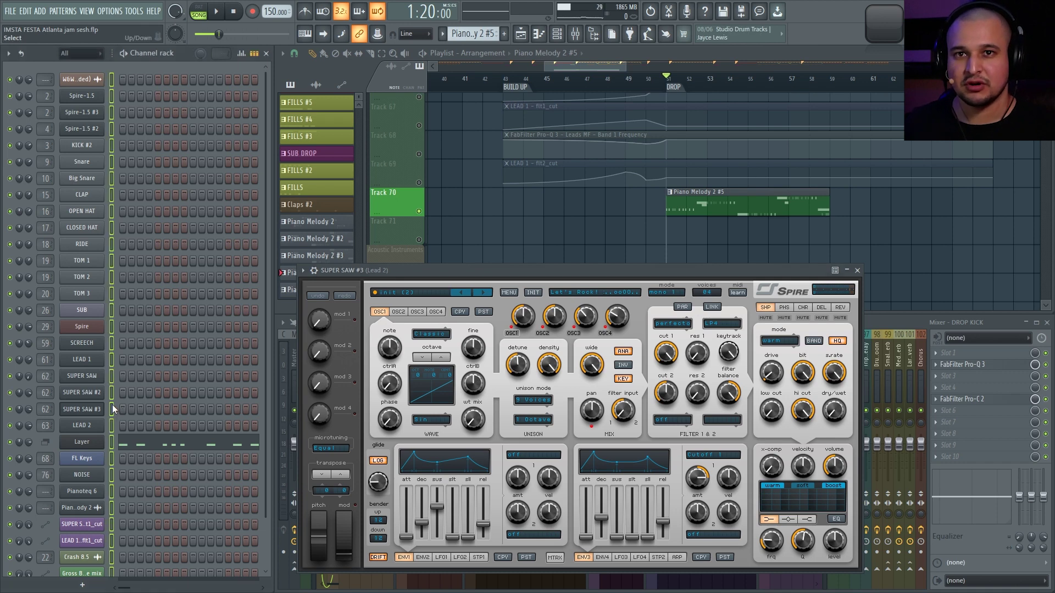
key("alt+Up")
key("alt+Up")
key("alt+Up")
key("alt+Up")
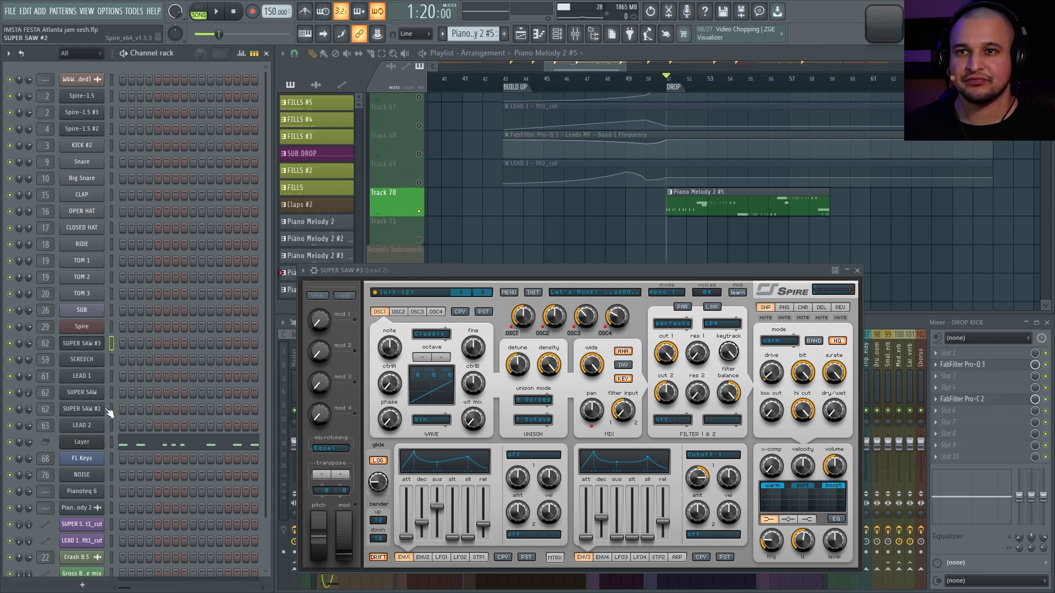
Initialize the Spire preset of the cloned SUPER SAW #3 channel.
left_click(536, 291)
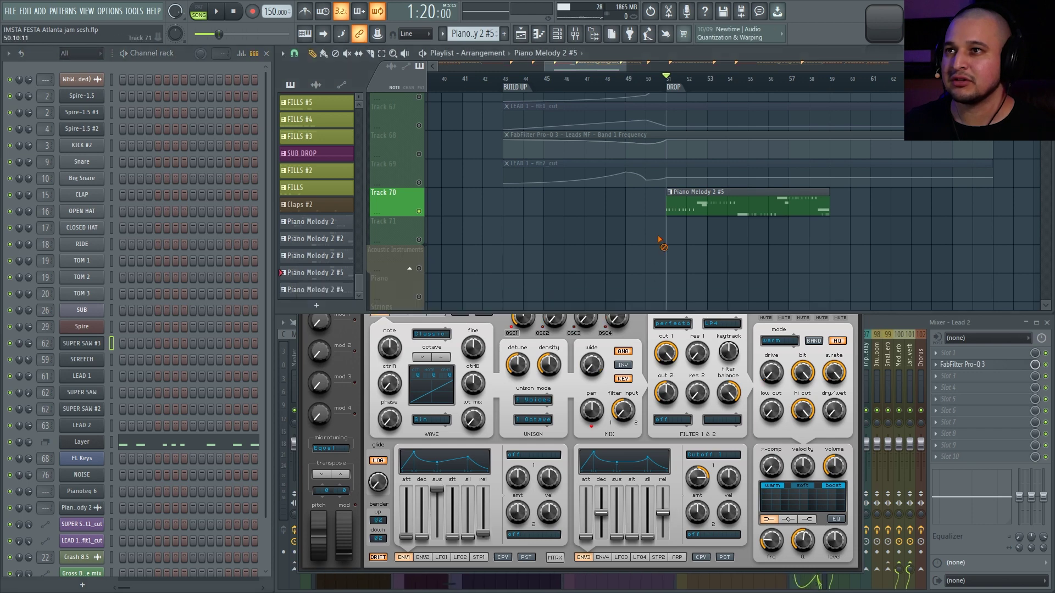
Open the Track 70 melody pattern's notes and replace the repeated E5 notes with one sustained E5 reaching the first G5.
double_click(688, 209)
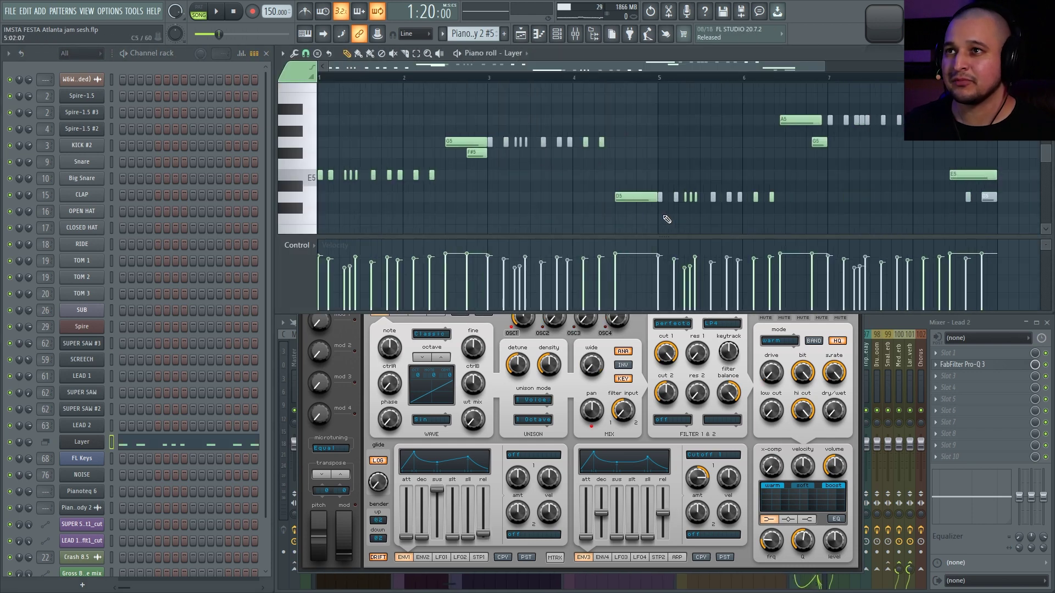
right_click(475, 153)
scroll(620, 187, "up", 2)
right_click(433, 206)
right_click(348, 209)
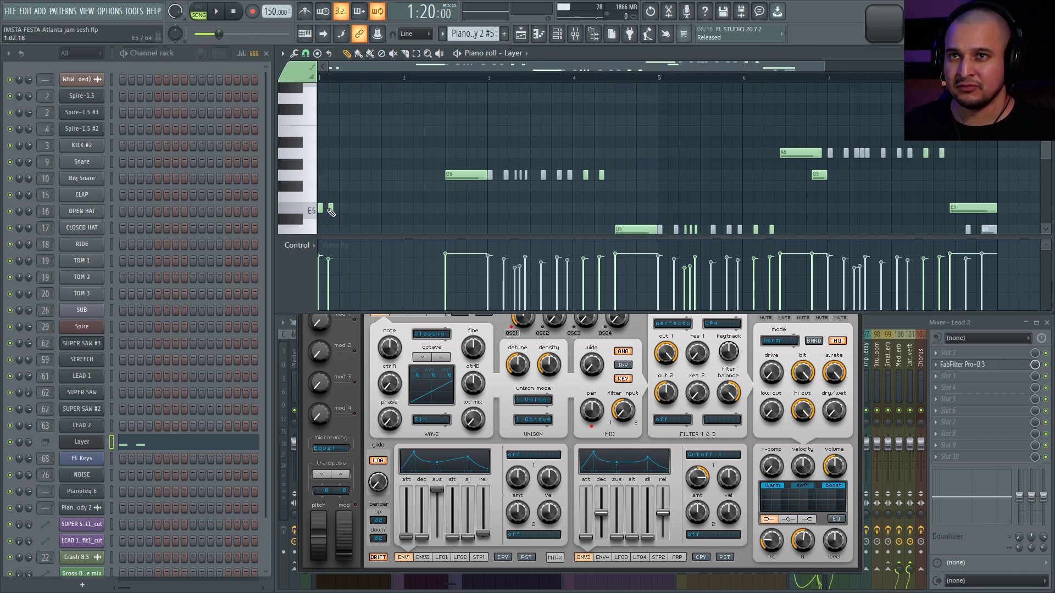
left_click_drag(330, 212, 445, 201)
scroll(710, 213, "down", 3)
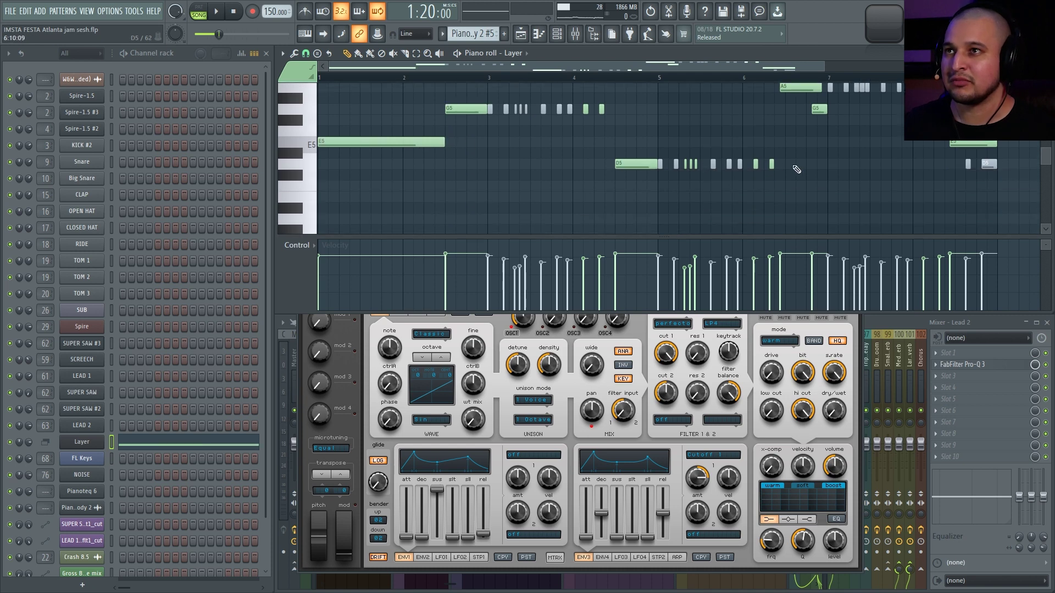
Replace the short repeated D5 notes from bar 5 with one sustained D5 reaching the A5 note.
right_click(772, 164)
right_click(691, 165)
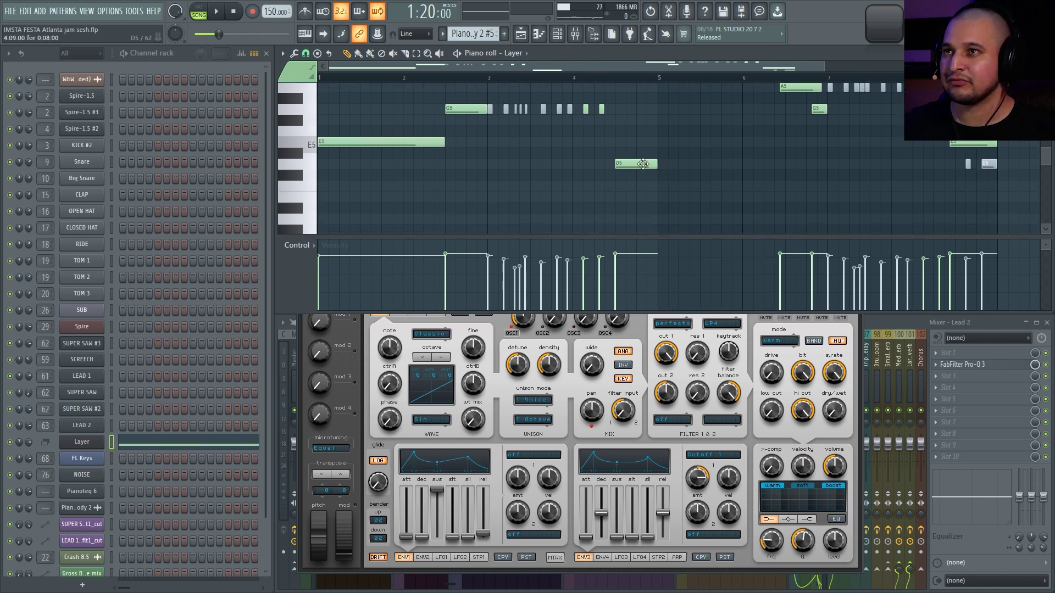
left_click(670, 165)
left_click_drag(709, 165, 776, 166)
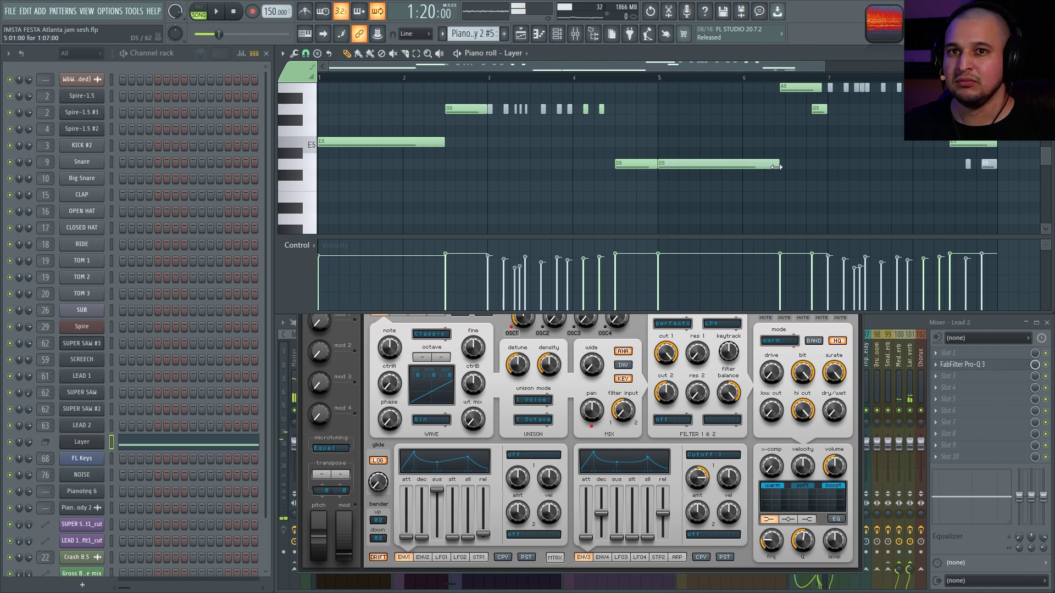
Cut the Layer channel's notes and paste them into the SUPER SAW #3 channel.
right_click(94, 443)
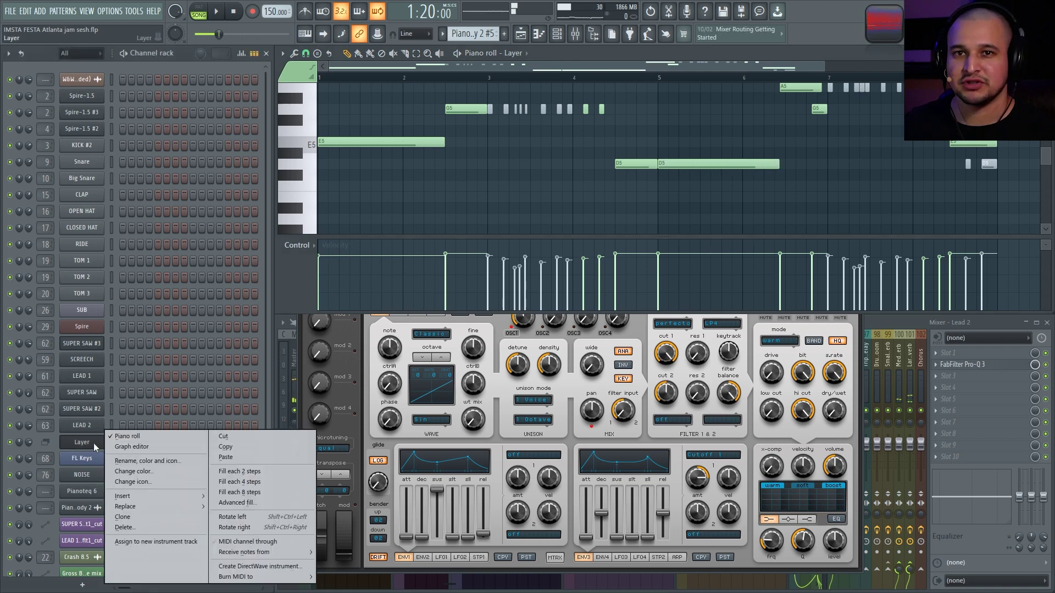
left_click(279, 434)
right_click(94, 342)
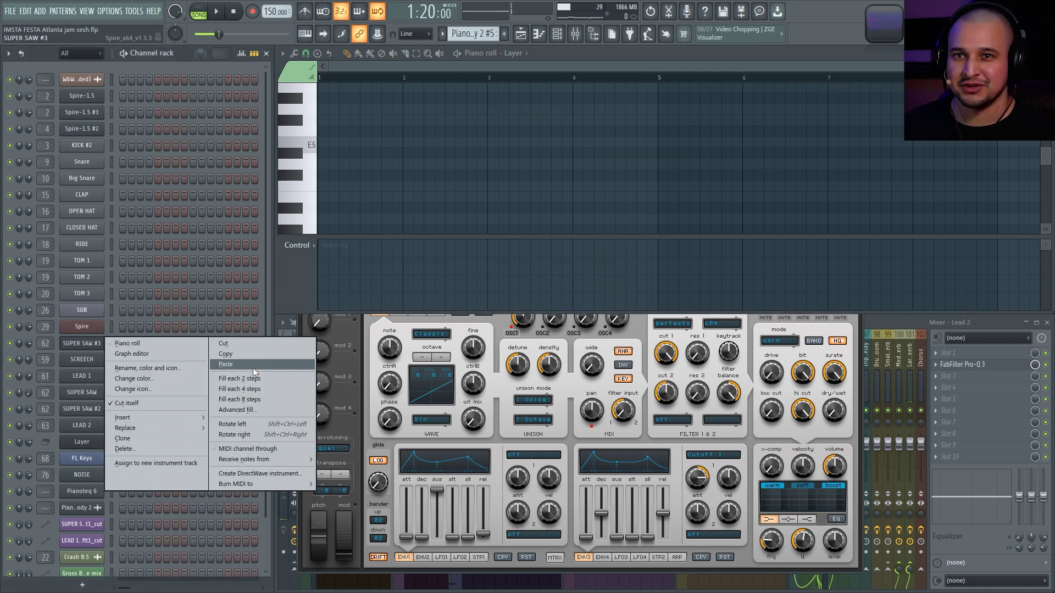
left_click(246, 365)
Rename the SUPER SAW #3 channel as Pads.
right_click(82, 341)
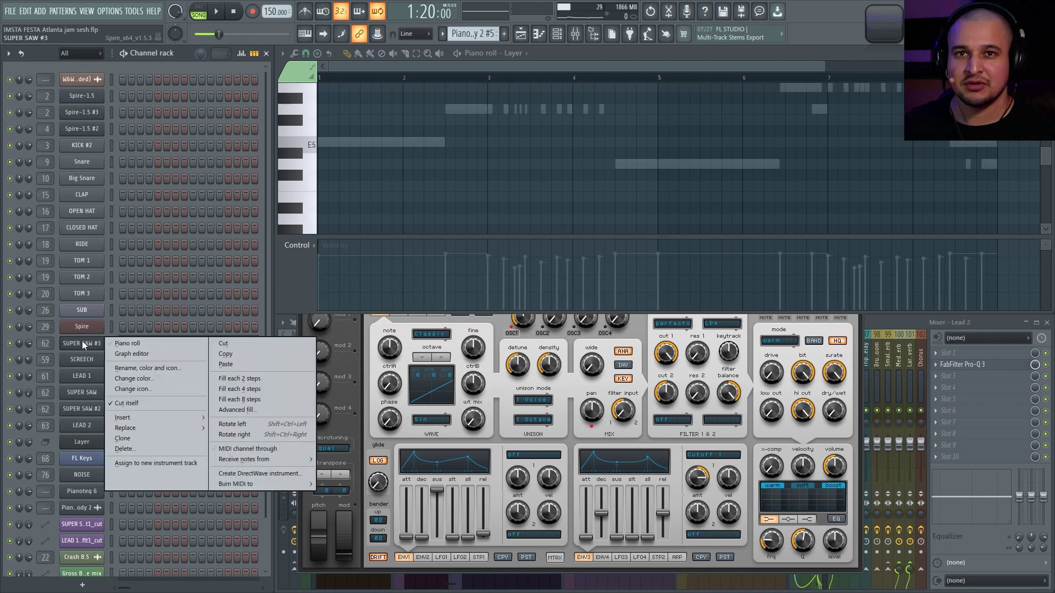
key("F2")
type("P")
key("Caps_Lock")
type("ads")
key("Return")
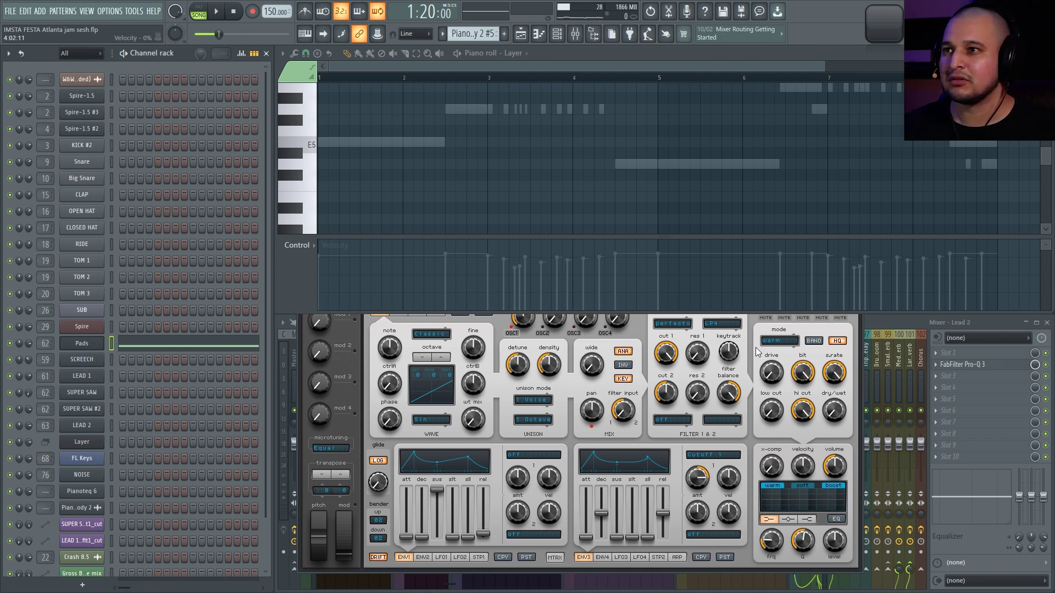
Close the Spire window and show the Pads channel's notes in the piano roll.
left_click(757, 323)
left_click(862, 273)
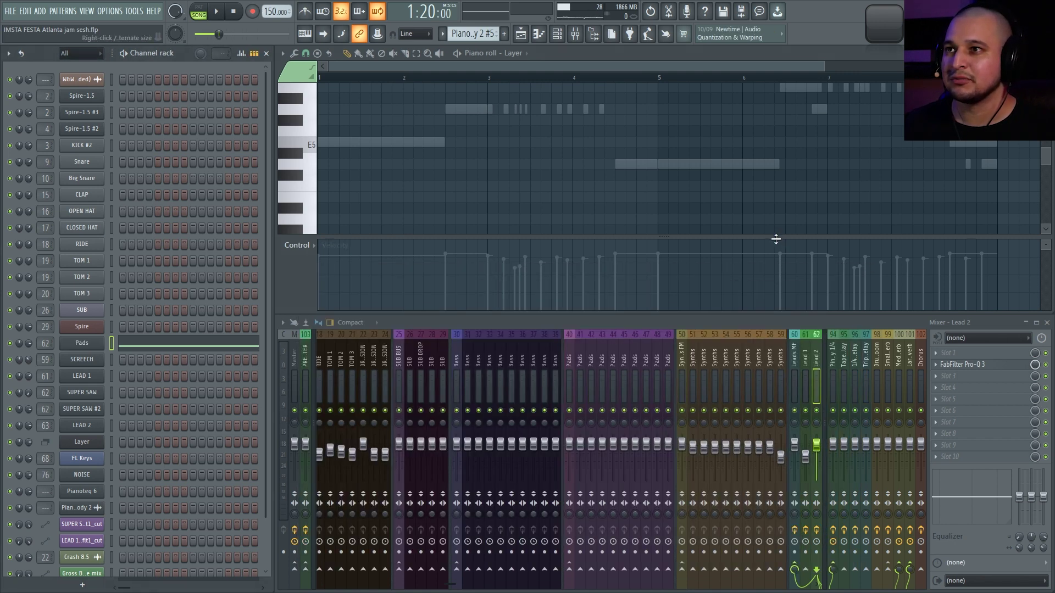
scroll(637, 234, "down", 2)
left_click(388, 169)
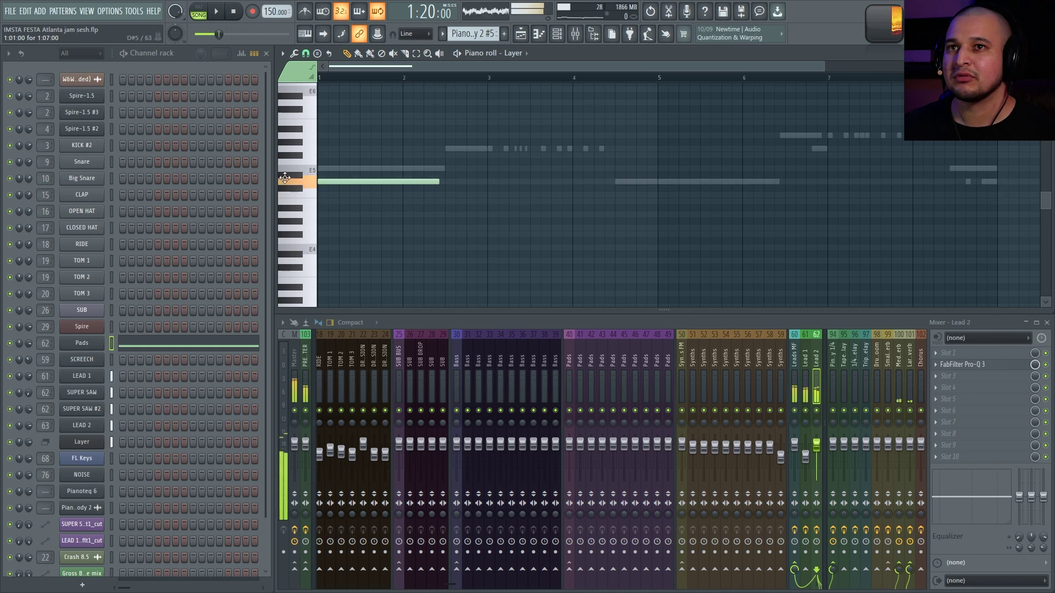
left_click(135, 344)
left_click(136, 344)
left_click(135, 345)
scroll(583, 211, "up", 2)
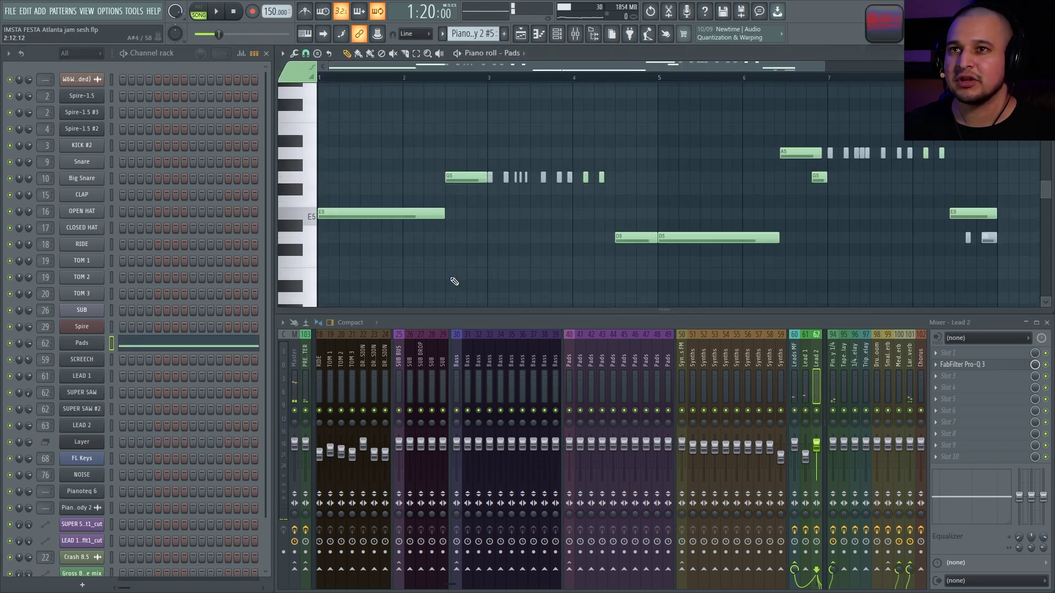
Route the Pads channel to mixer track 41 in the pads group.
left_click(371, 220)
scroll(656, 376, "right", 1)
scroll(656, 375, "right", 4)
left_click_drag(46, 341, 46, 367)
scroll(392, 443, "down", 3)
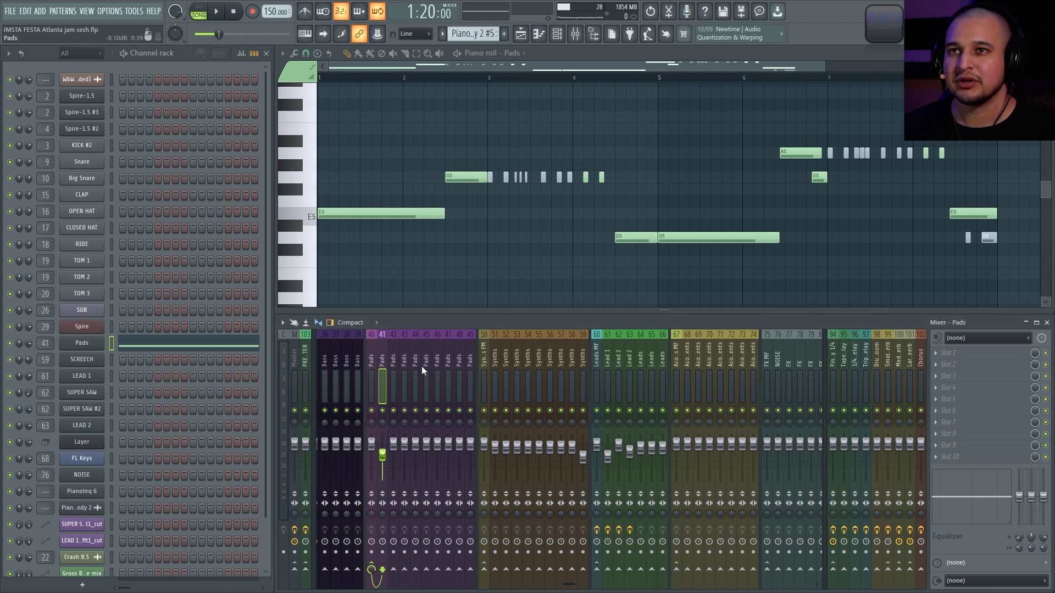
Transpose all Pads notes down one octave and audition them, checking the Wave Candy display.
key("ctrl+a")
key("ctrl+Down")
key("space")
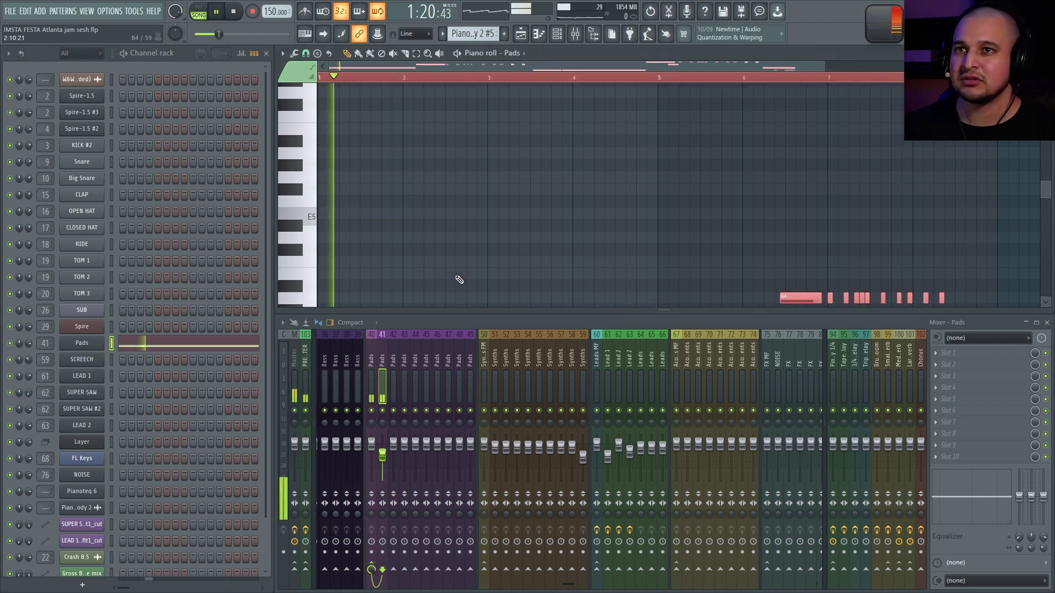
left_click(875, 28)
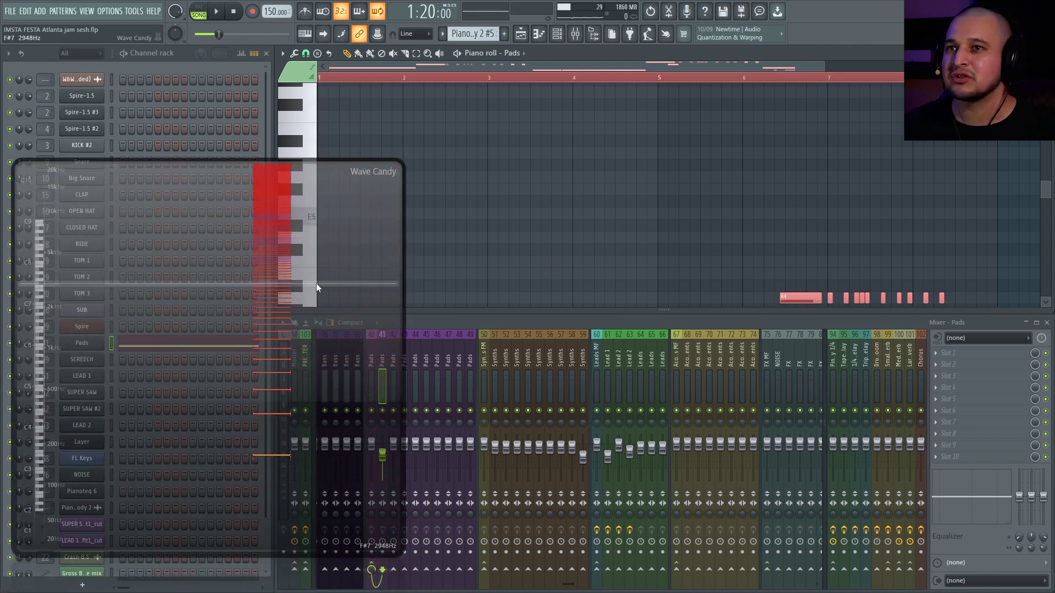
Replace the short repeated G4 notes with one sustained G4 from bar 3 to the first D4.
scroll(541, 233, "down", 4)
key("ctrl+d")
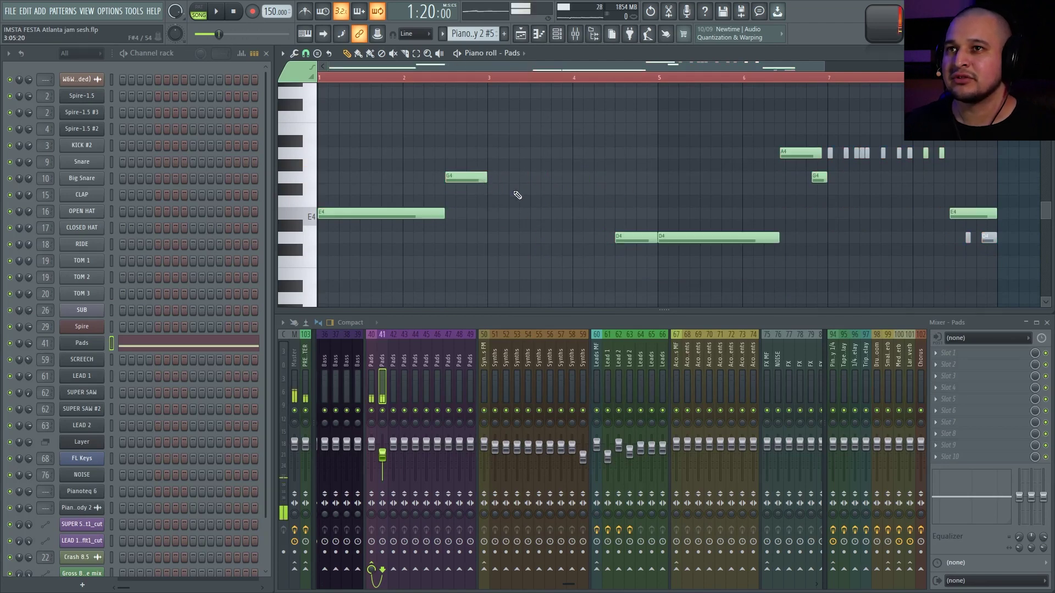
left_click(497, 179)
left_click(506, 180)
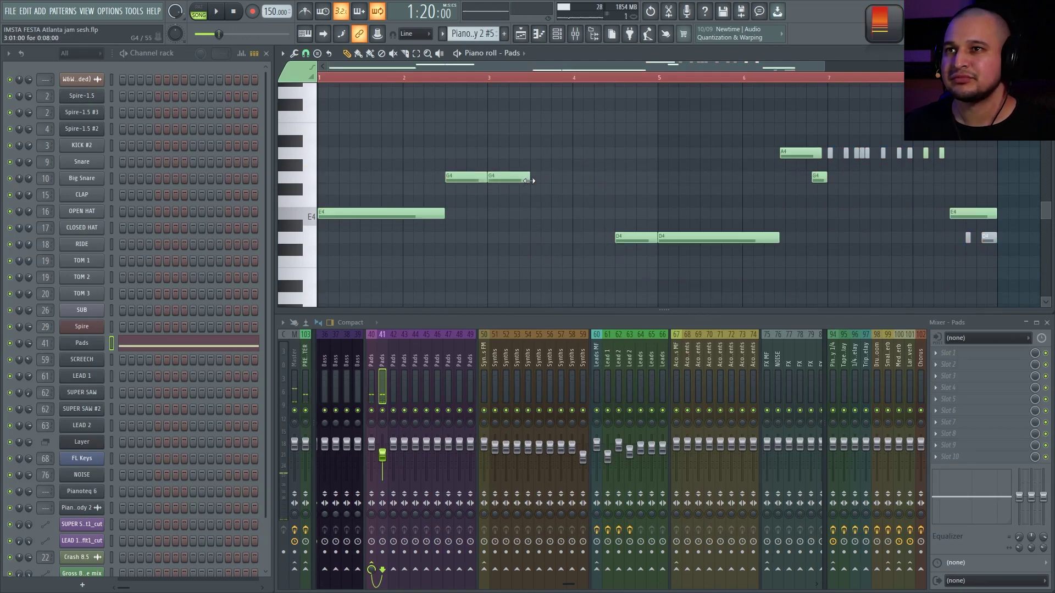
left_click_drag(529, 179, 617, 186)
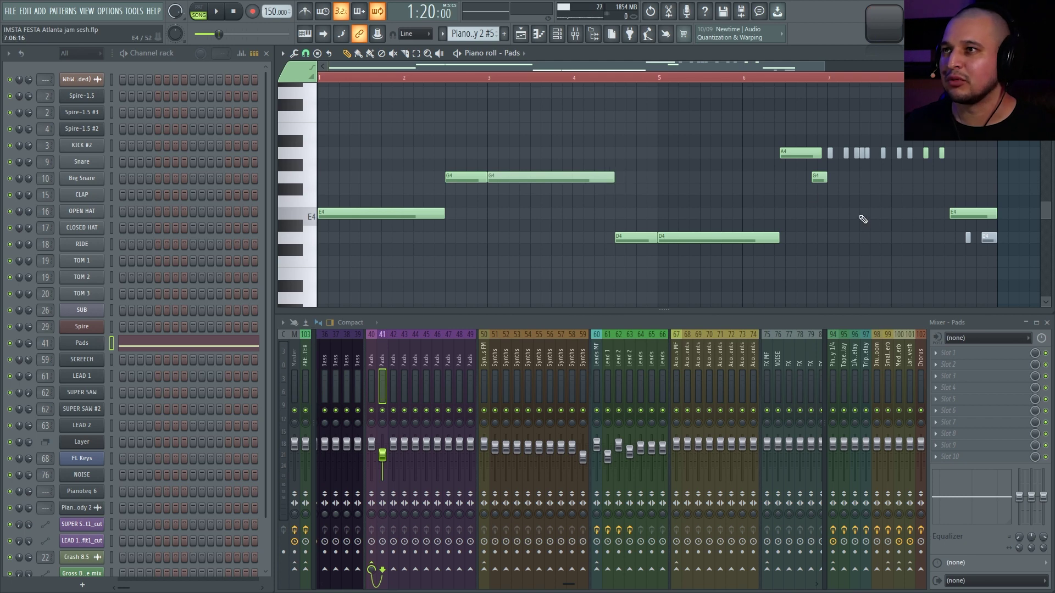
Replace the A4 and G4 notes around bar 7 with an A4 ending at bar 7 and a sustained A4 from there.
right_click(824, 177)
right_click(808, 154)
left_click_drag(779, 164, 783, 149)
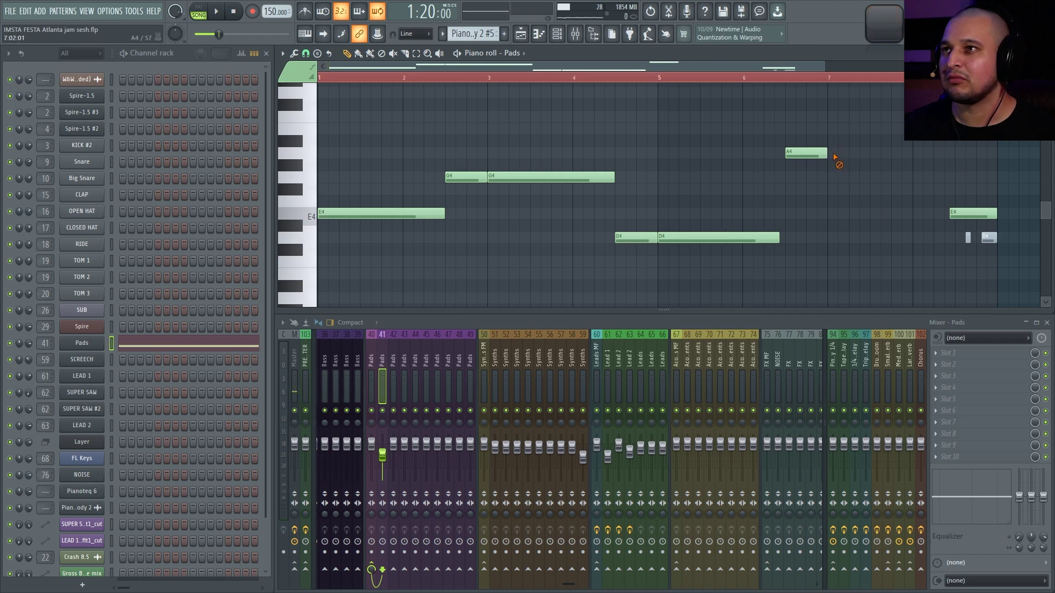
left_click(837, 158)
Remove the short closing D4 notes and end the melody with a shorter E4, extending the sustained A4 up to it.
right_click(991, 239)
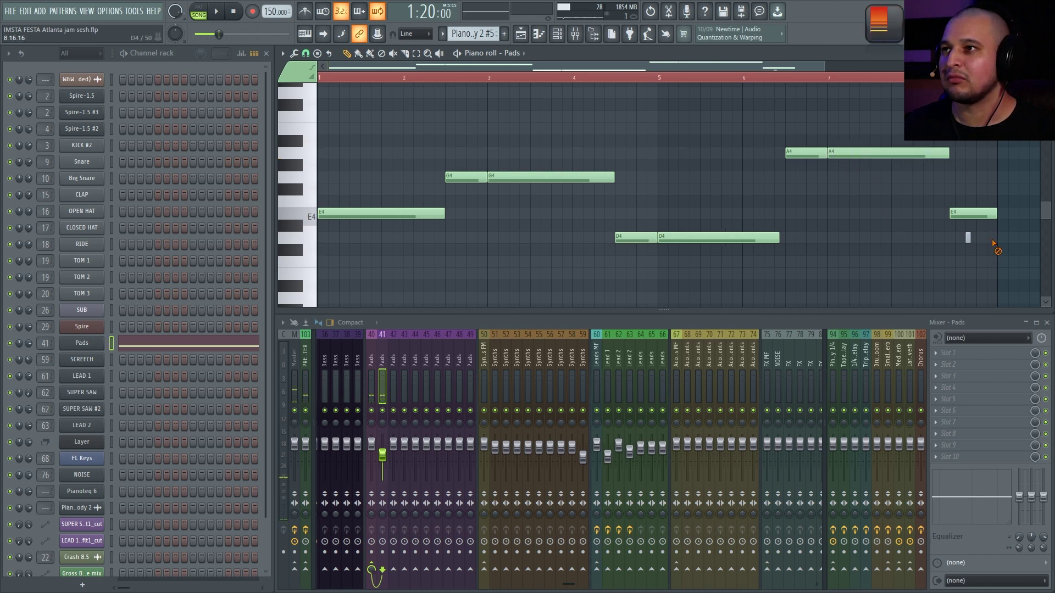
right_click(987, 210)
left_click_drag(984, 237, 957, 205)
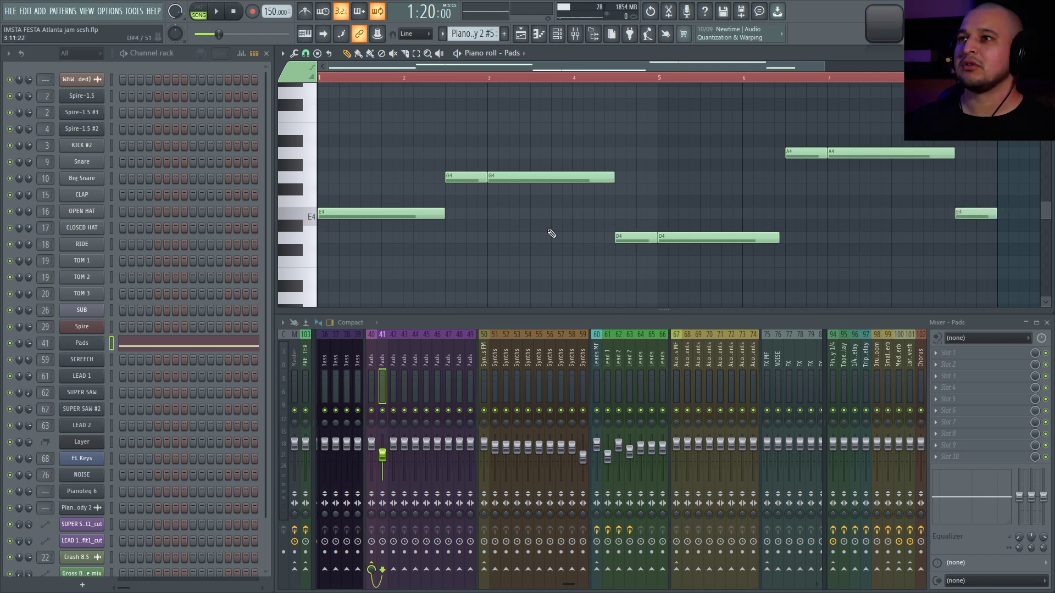
Open the Pads Spire, lower filter 1's cutoff to 165 and set the filter to infecto LP2.
left_click(81, 347)
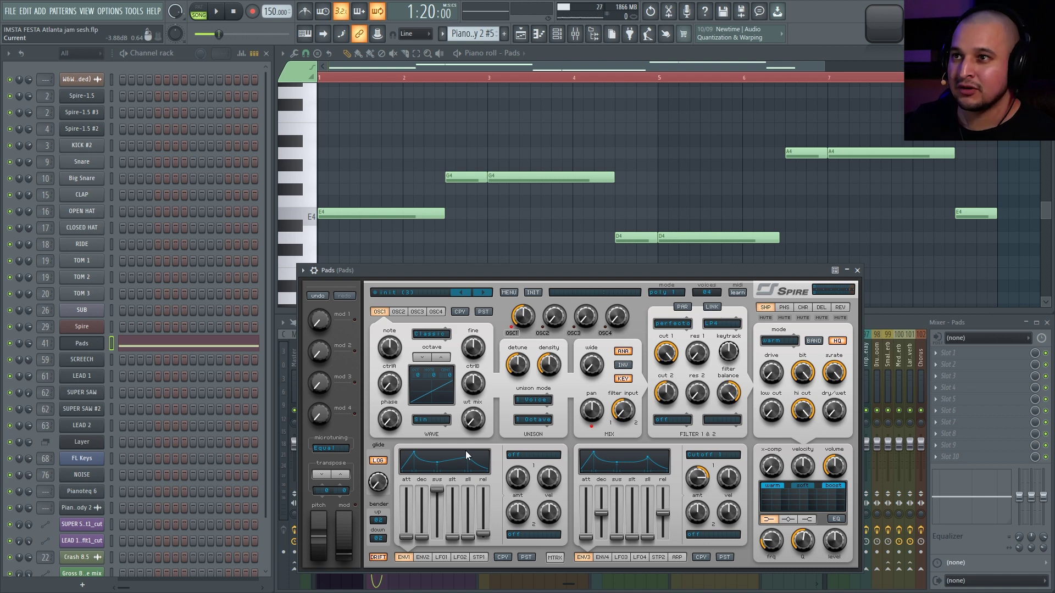
left_click(680, 324)
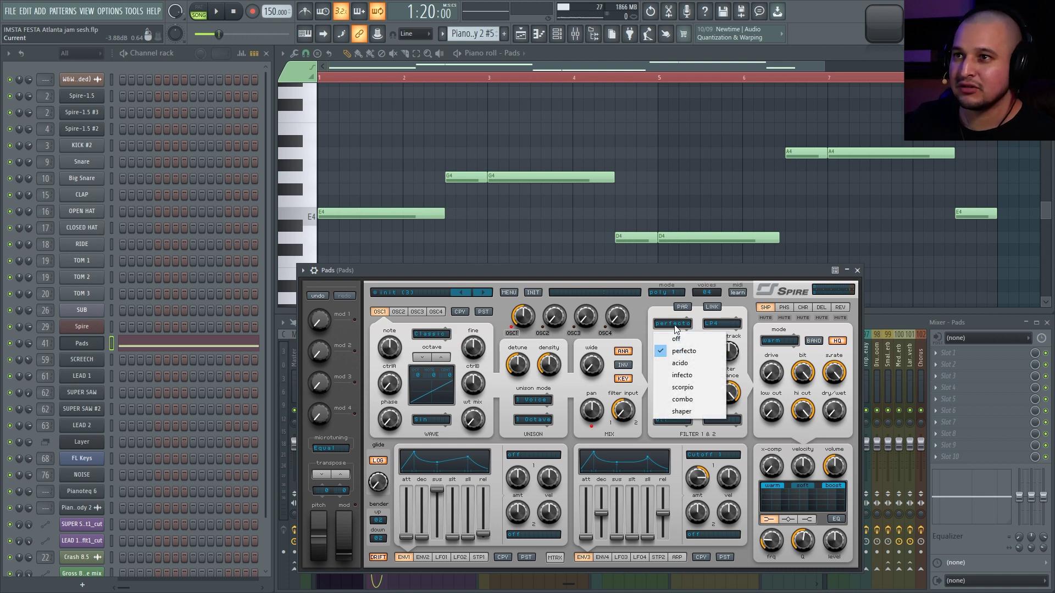
left_click(668, 317)
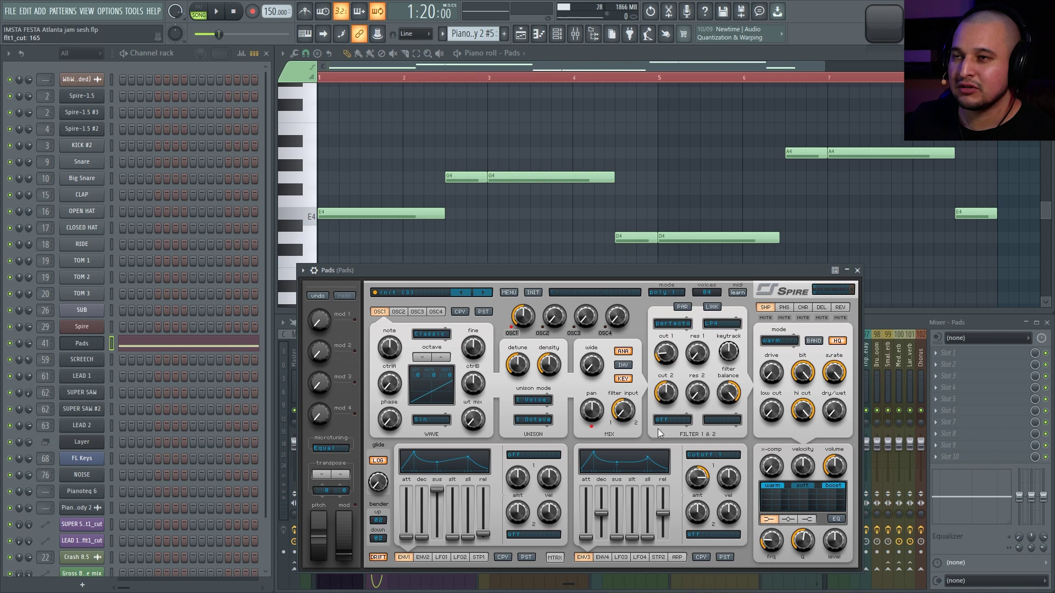
left_click(729, 327)
left_click(673, 323)
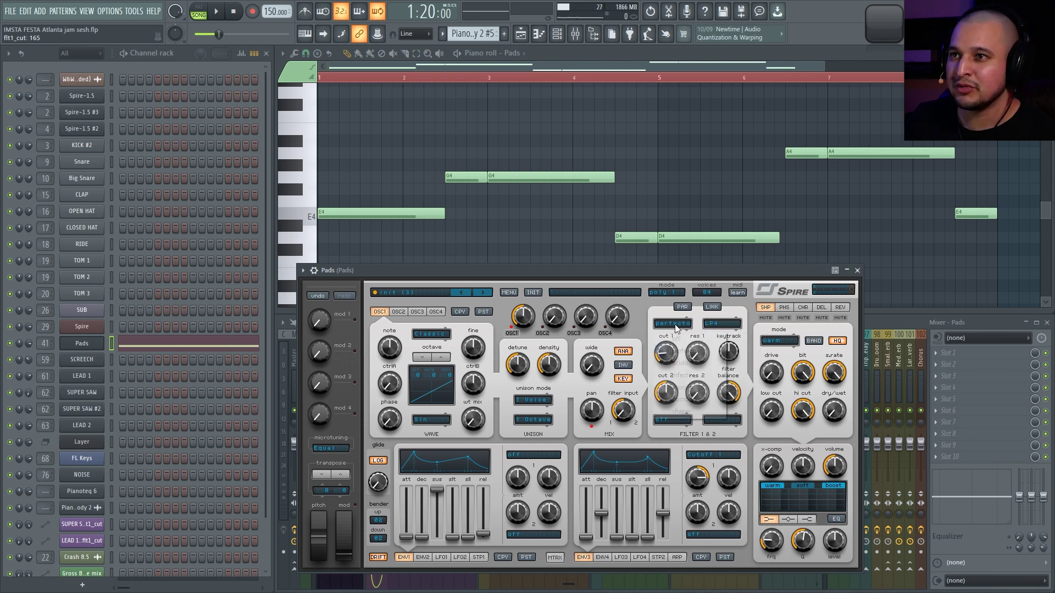
left_click(672, 324)
left_click(699, 375)
left_click(722, 324)
left_click(737, 343)
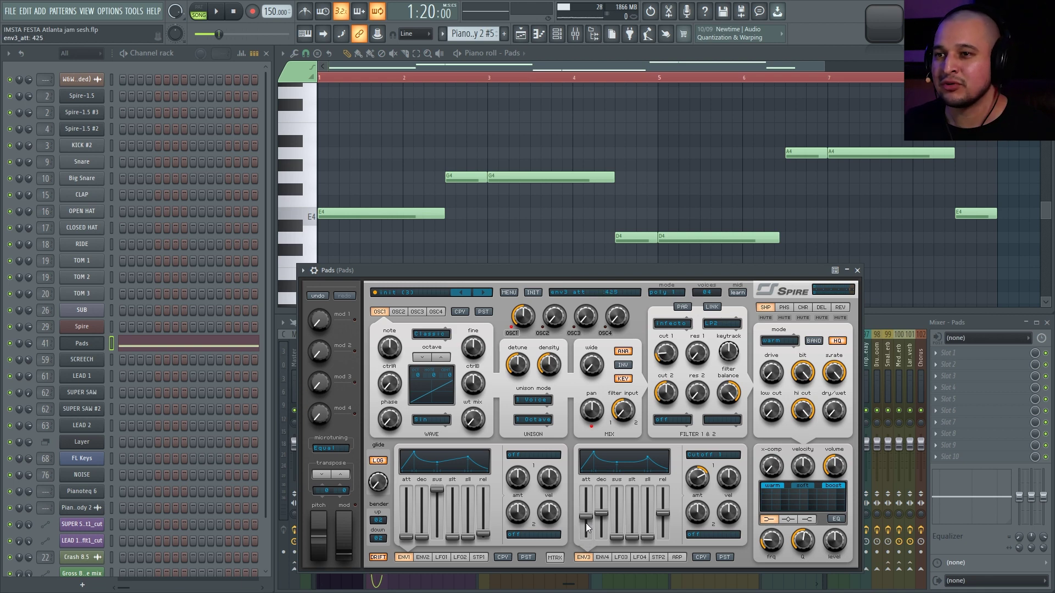
Shape the filter envelope 3 with an attack of about 425 and raised decay and sustain, auditioning the pad.
key("space")
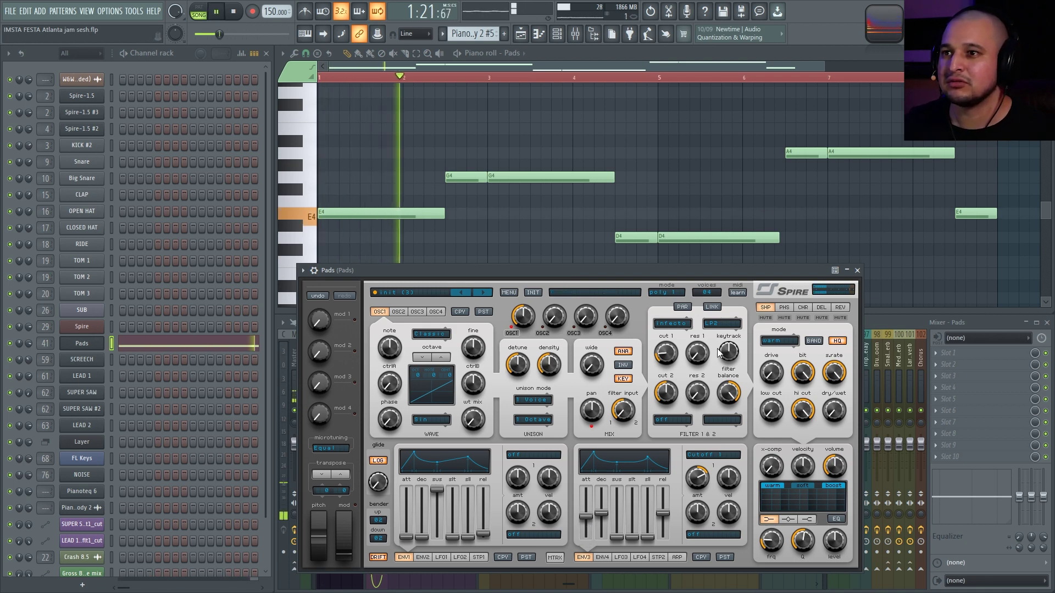
left_click_drag(617, 538, 606, 505)
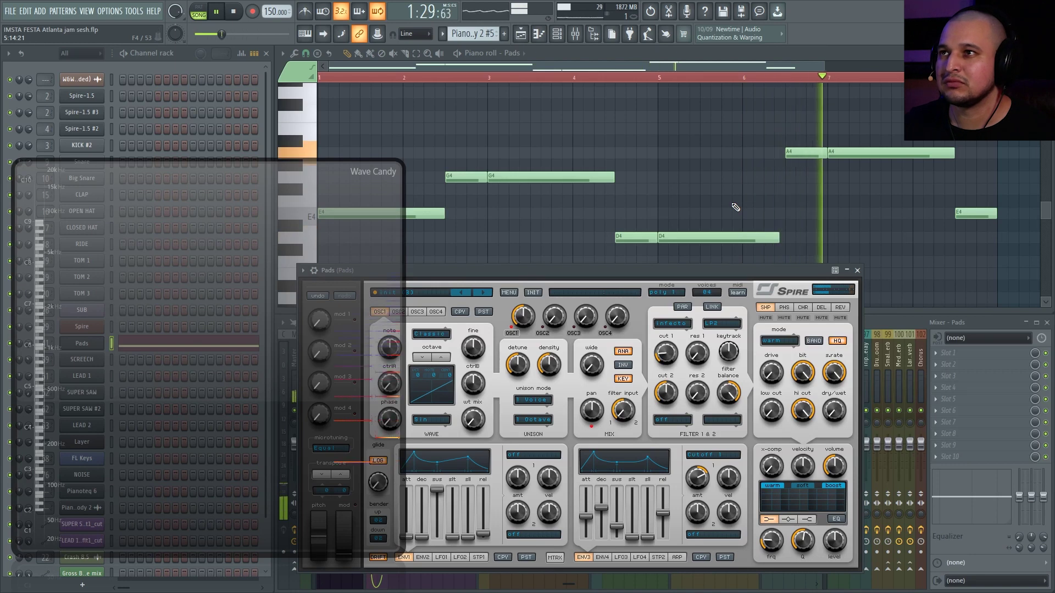
key("space")
key("space")
key("space")
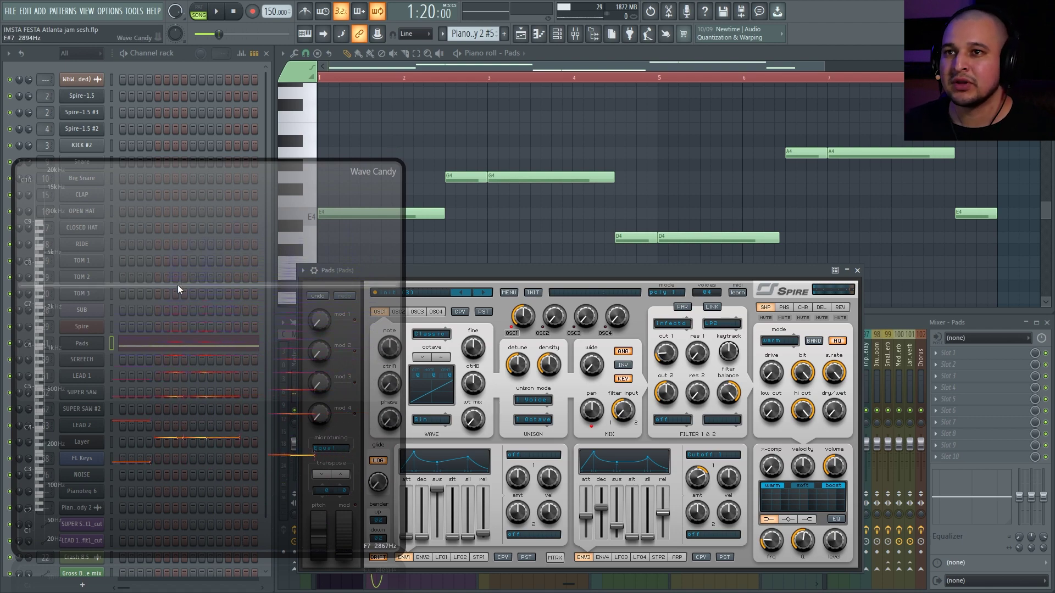
Make the Wave Candy display narrower and place it over the channel rack.
left_click_drag(177, 284, 159, 325)
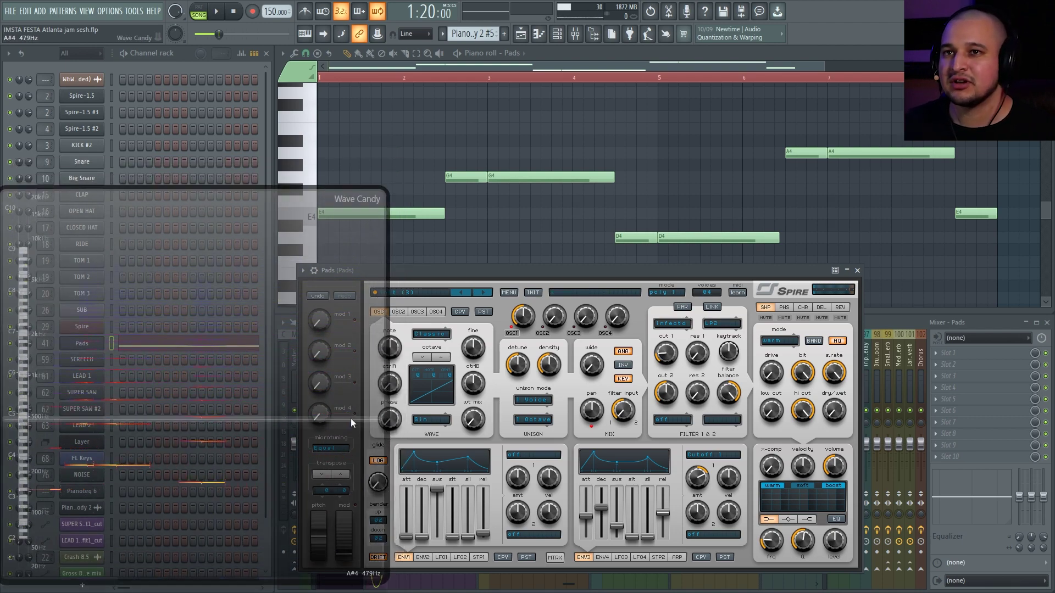
left_click_drag(389, 418, 318, 330)
left_click_drag(222, 272, 241, 277)
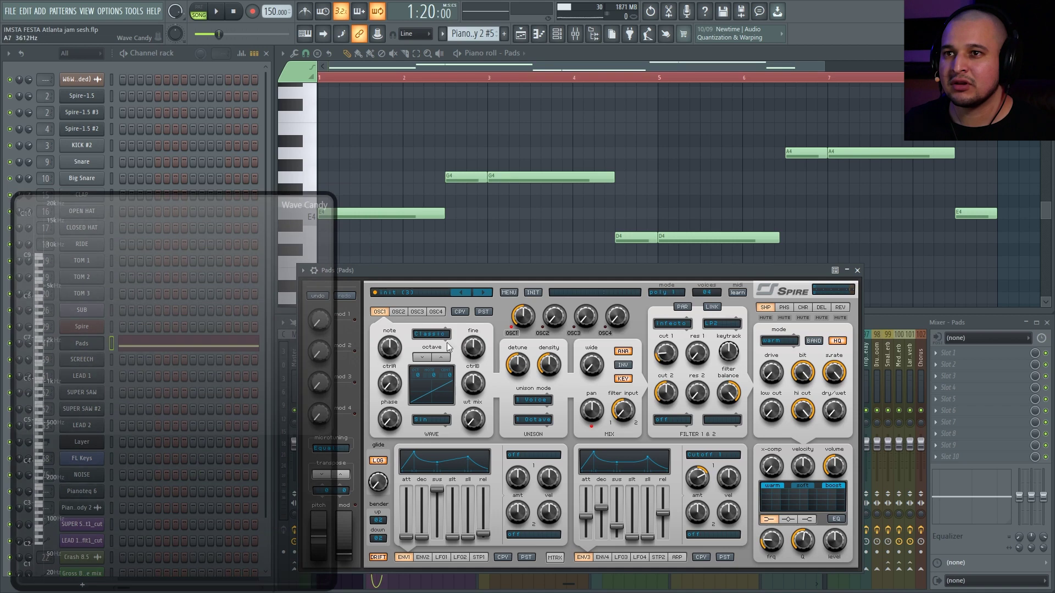
Set oscillator 1 to 2 unison voices, raise its width, lower its density and set its detune to 385 during playback.
left_click(529, 401)
left_click(536, 426)
key("space")
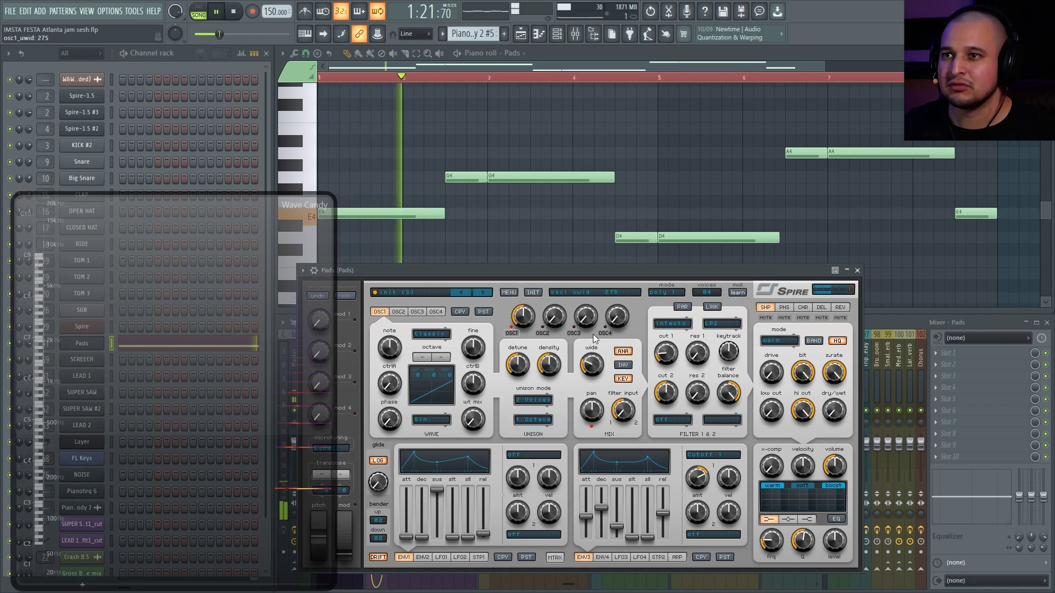
left_click_drag(549, 365, 522, 385)
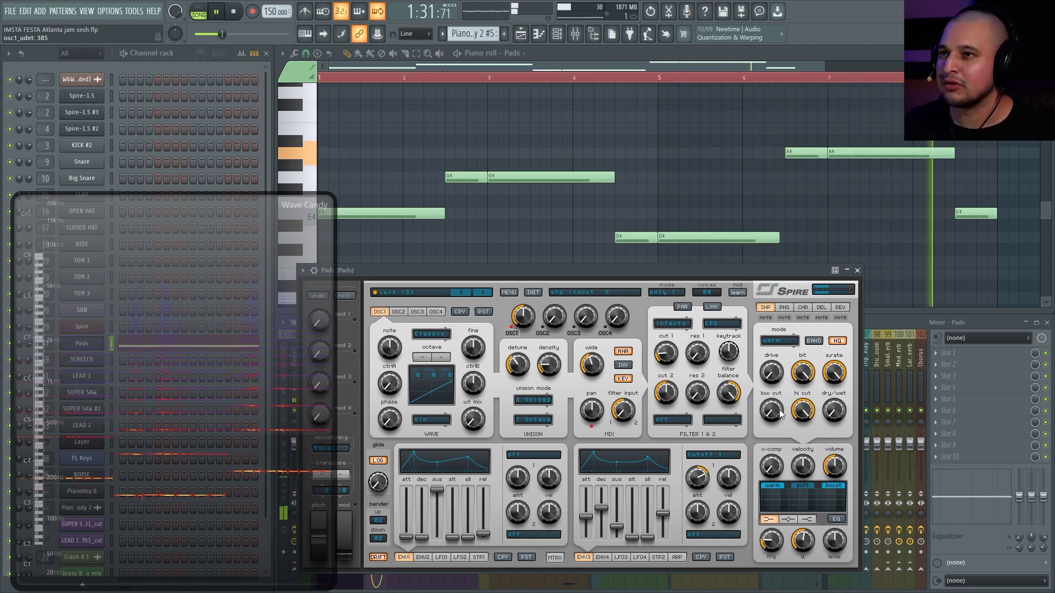
Set up Spire's delay effect with its wet amount at about 180, auditioning the pad.
key("space")
left_click(846, 308)
key("space")
left_click(822, 309)
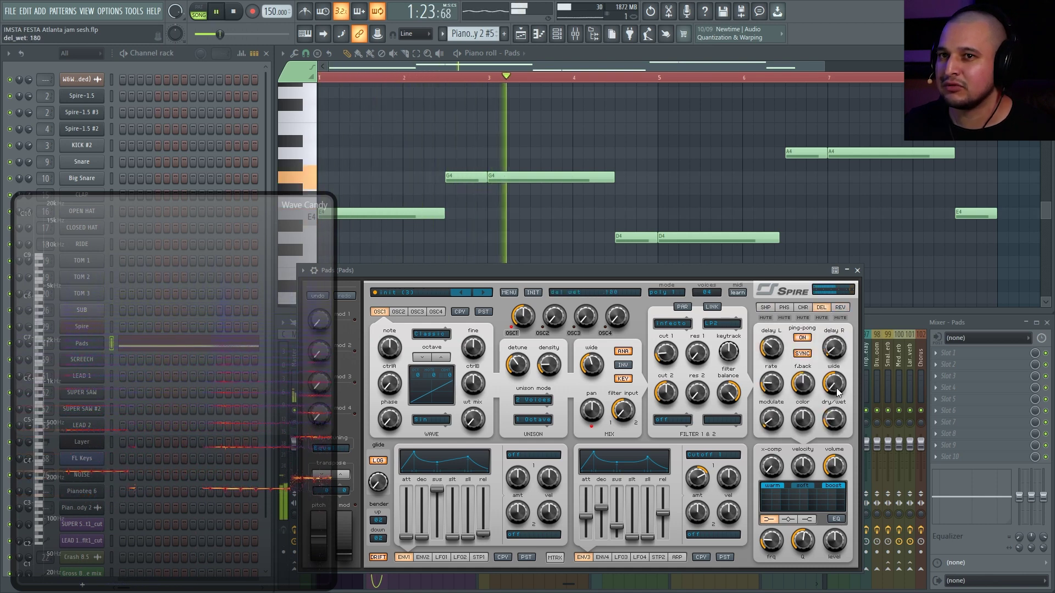
key("space")
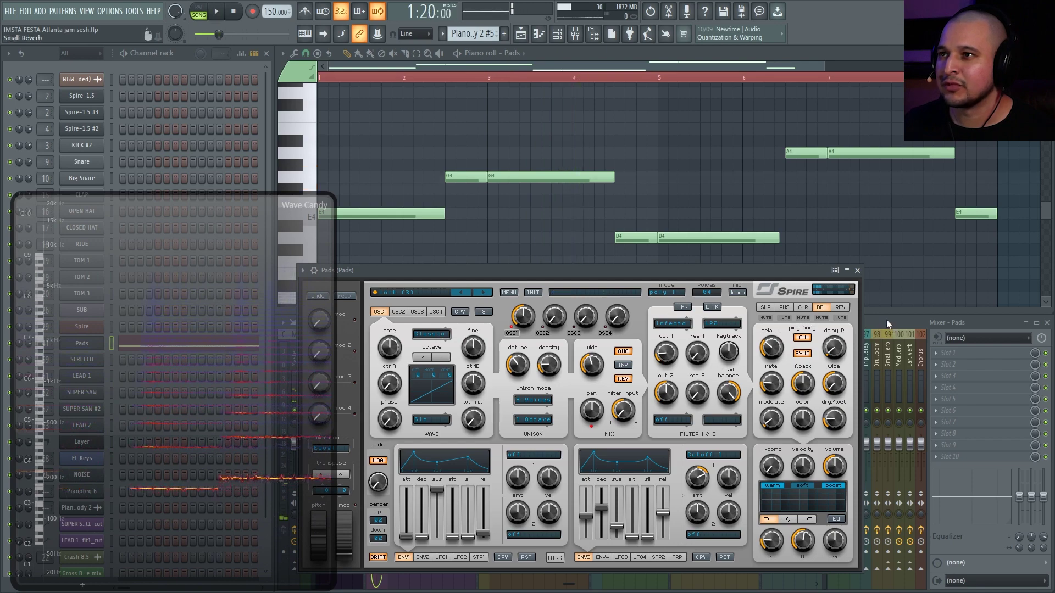
Switch playback from song to pattern mode and reopen the Pads channel's Spire synth, auditioning the pad.
left_click(887, 322)
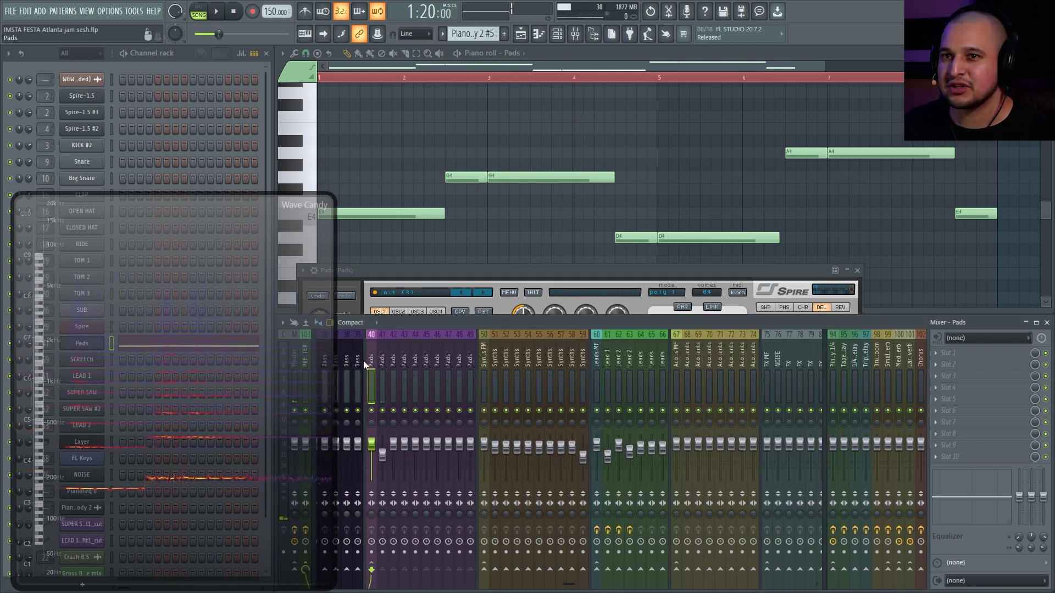
key("space")
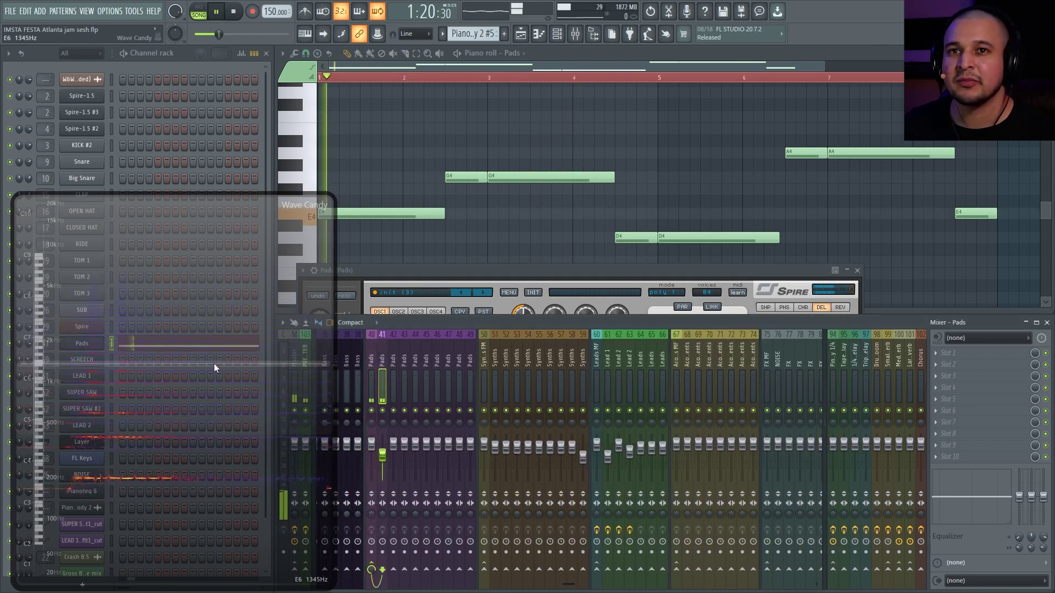
key("l")
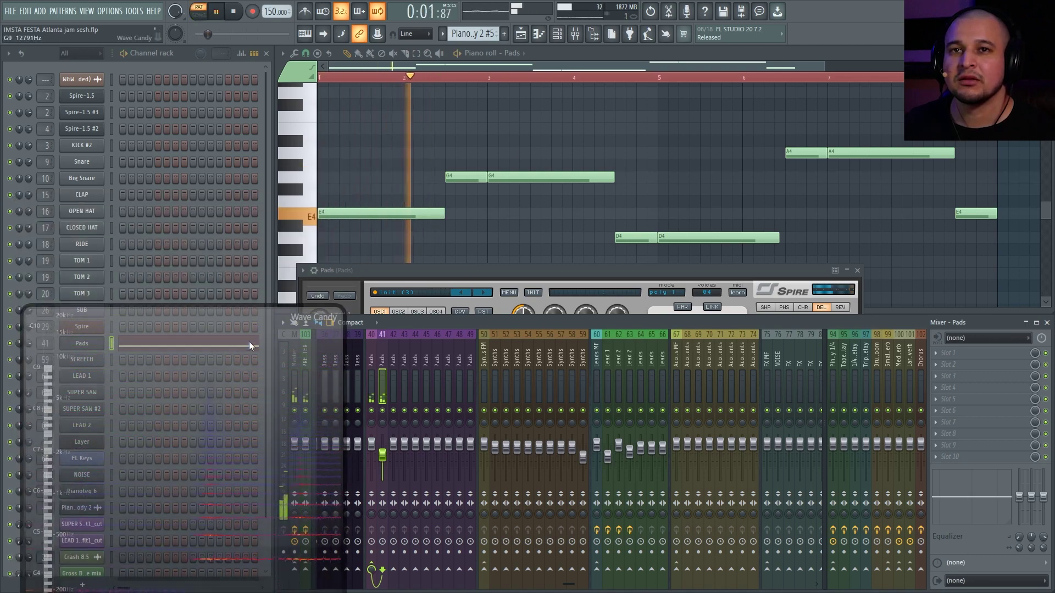
left_click(88, 346)
left_click(87, 345)
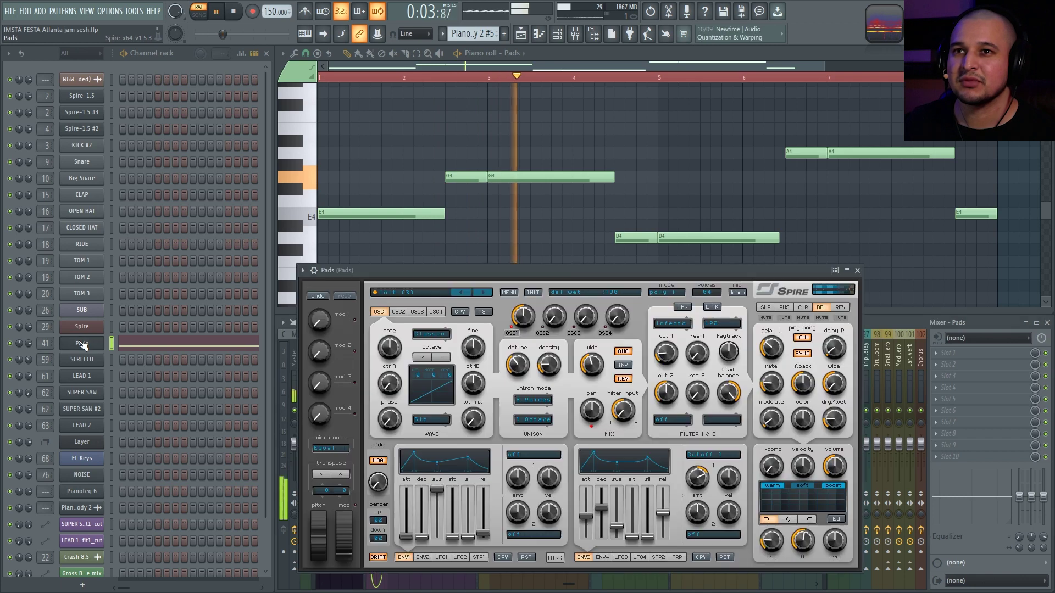
key("space")
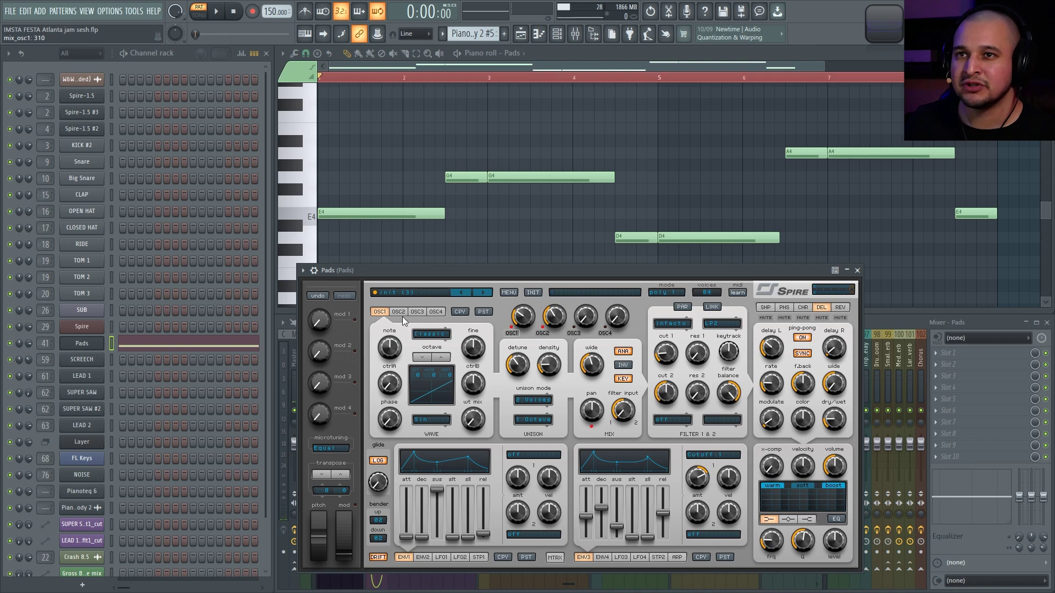
Give oscillator 2 the Violin 2 wavetable and balance the mix with oscillator 1 at 225 and oscillator 2 at about 705.
left_click(433, 422)
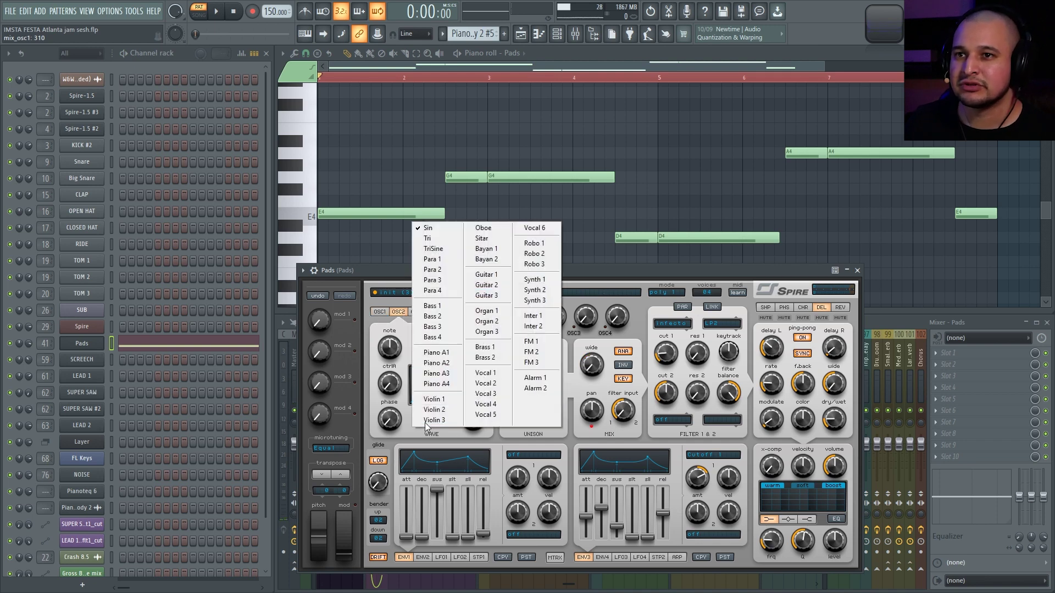
left_click(457, 411)
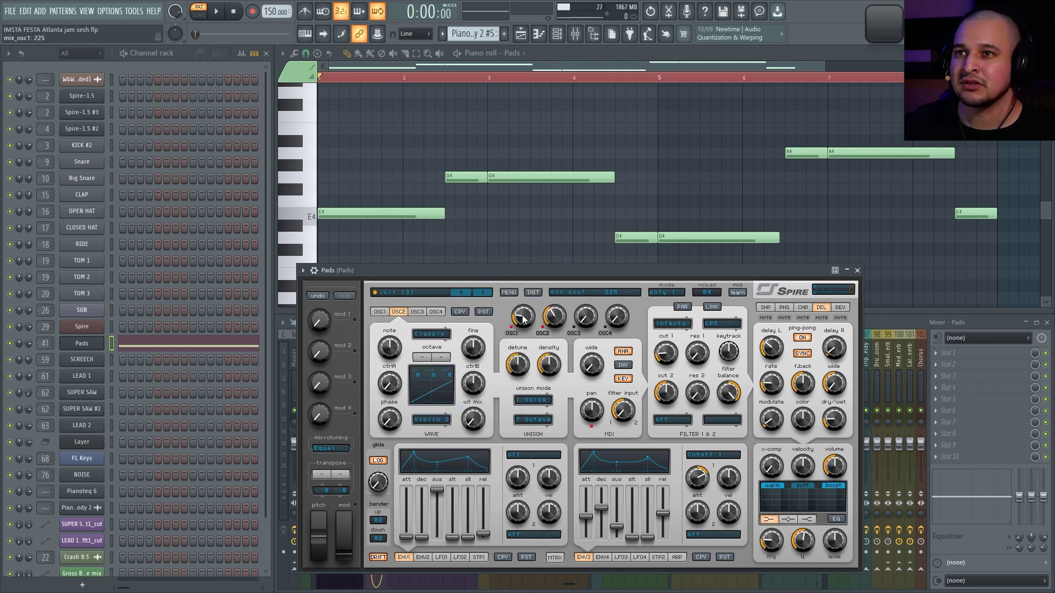
left_click_drag(547, 329, 555, 307)
key("space")
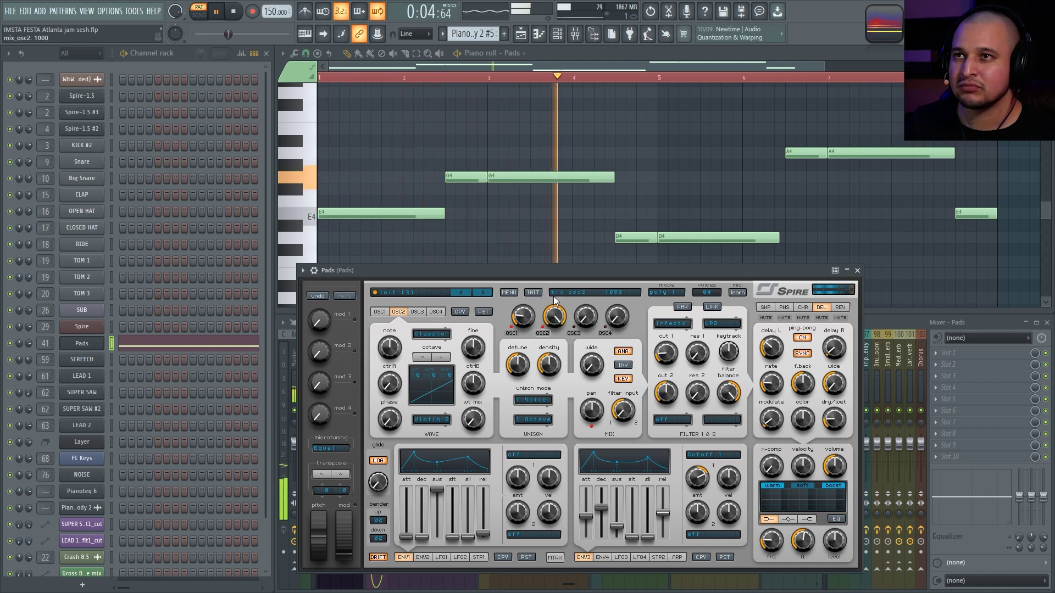
mouse_move(554, 318)
left_mouse_down()
mouse_move(552, 285)
mouse_move(552, 330)
left_mouse_up()
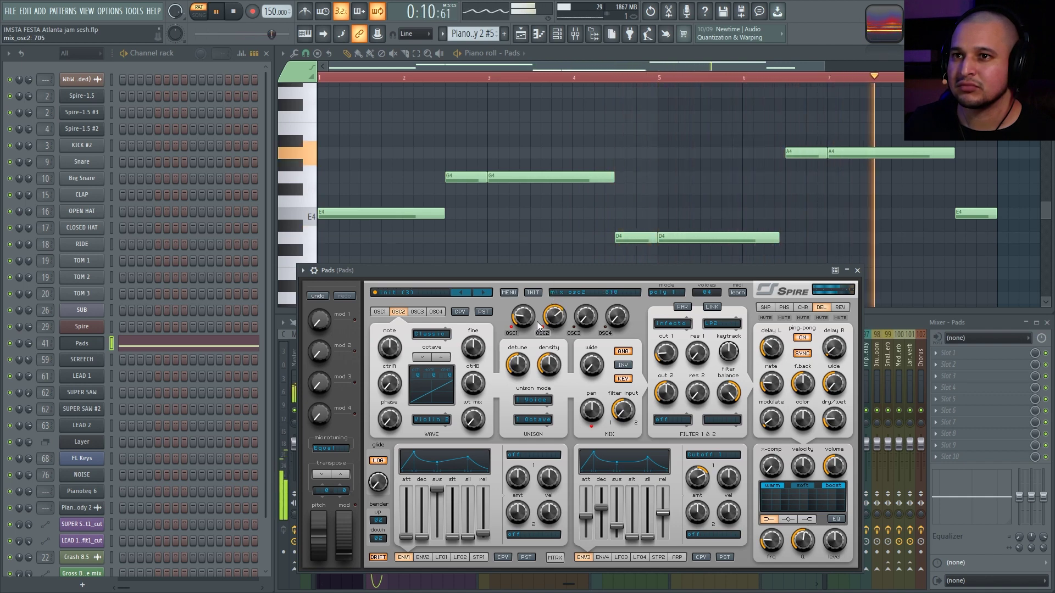
key("space")
Raise oscillator 2's wavetable mix to 1000 while auditioning the pad.
left_click_drag(480, 426, 480, 412)
key("space")
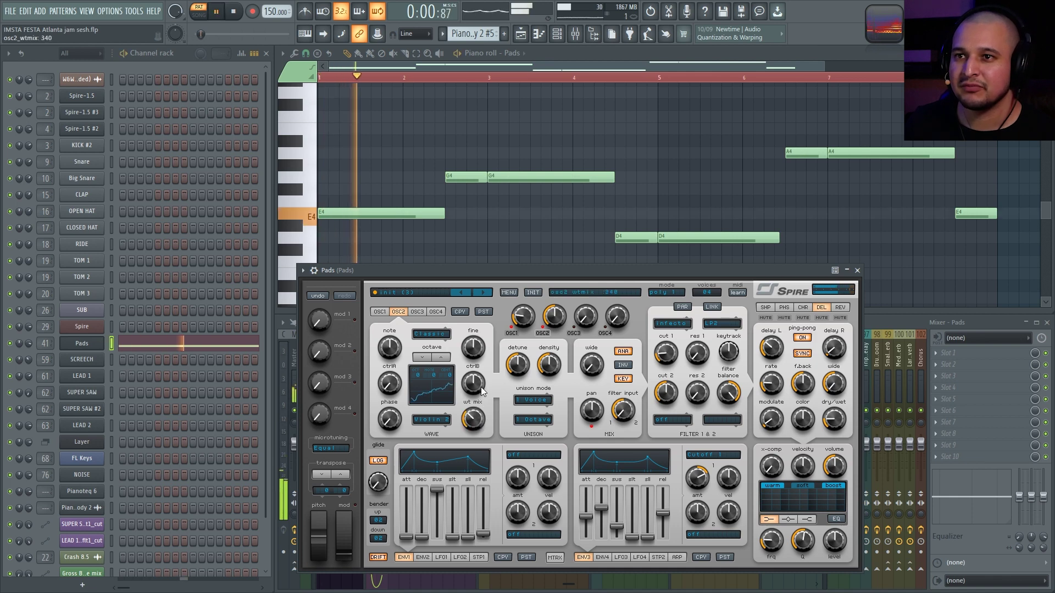
left_click_drag(473, 420, 473, 374)
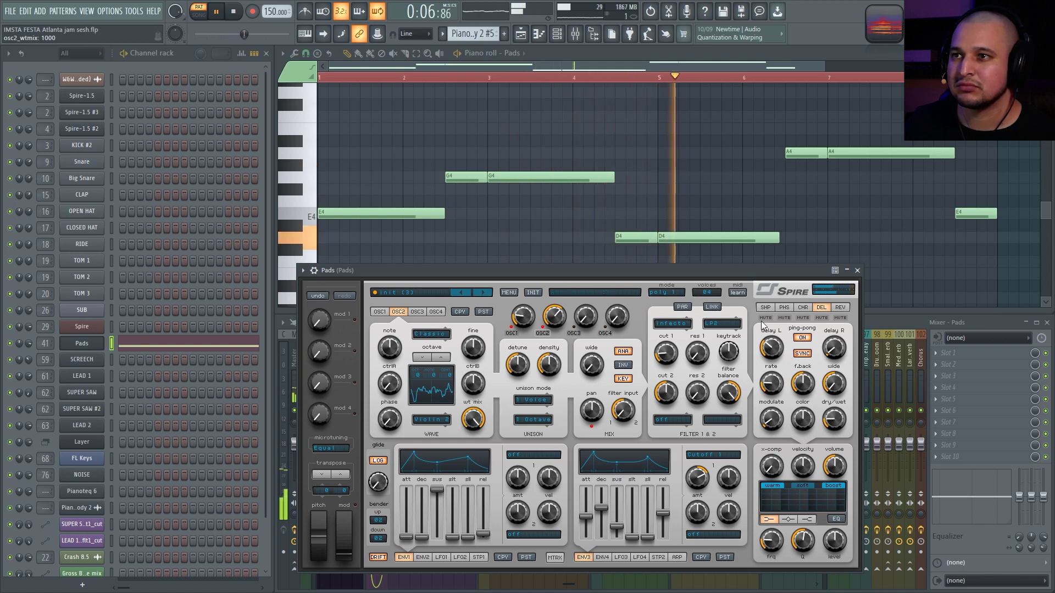
key("space")
Set filter 2 to the combo type and try the filter balance up to 1000 during playback.
left_click(668, 420)
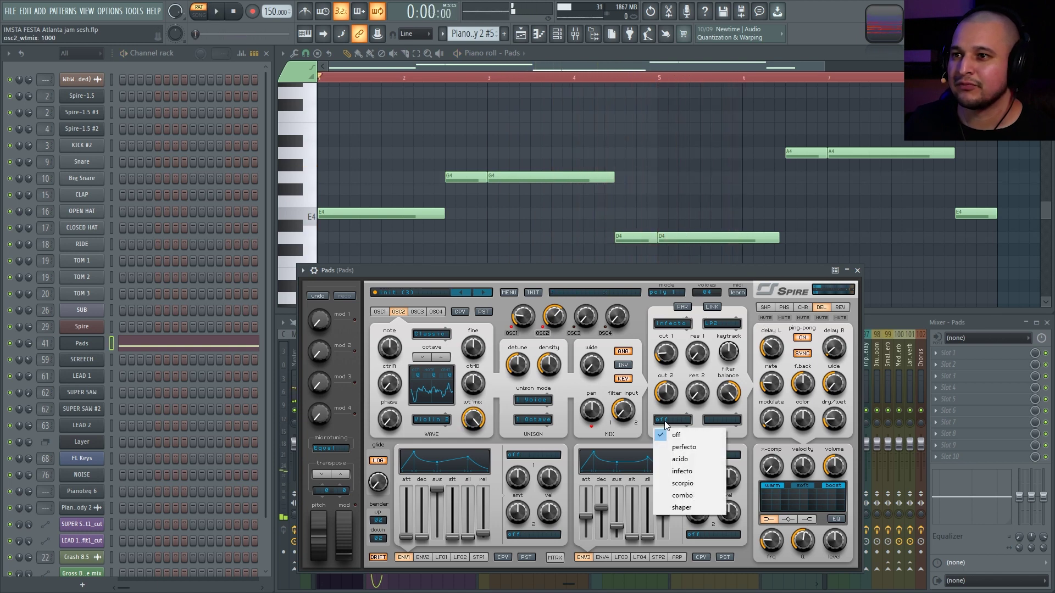
left_click(697, 497)
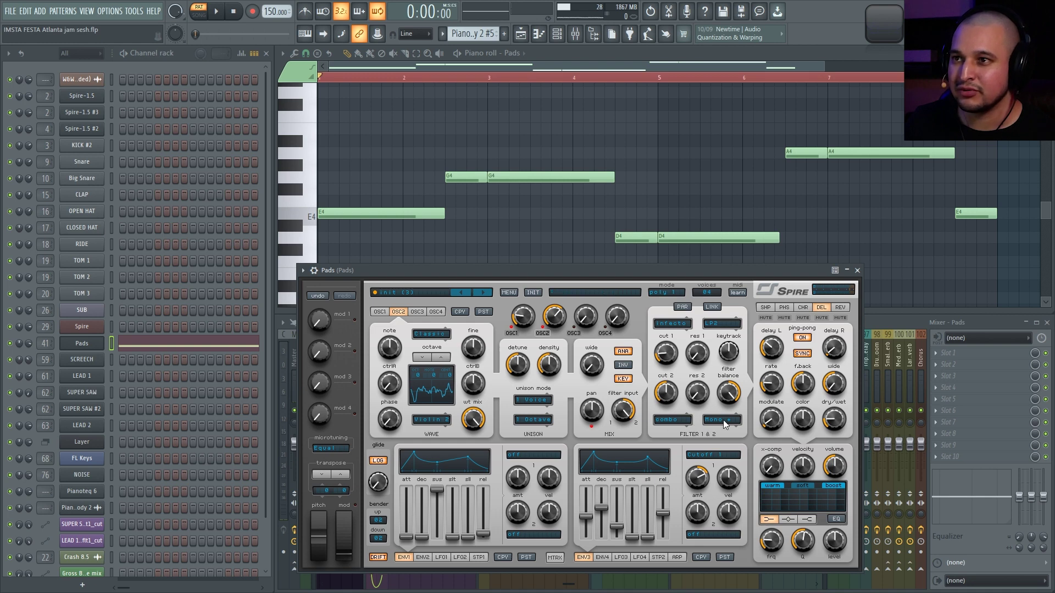
key("space")
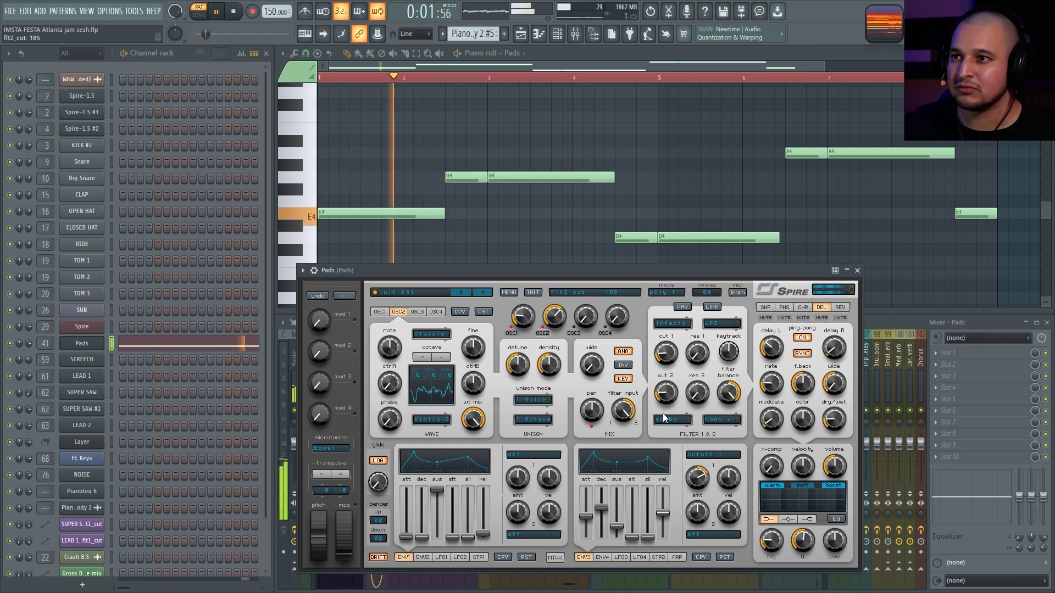
key("space")
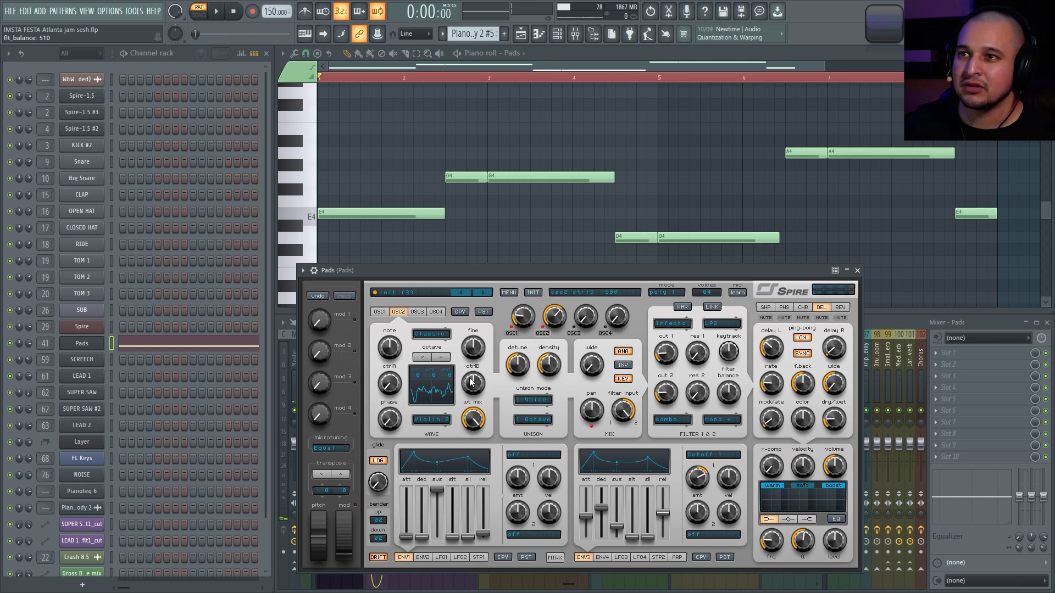
key("space")
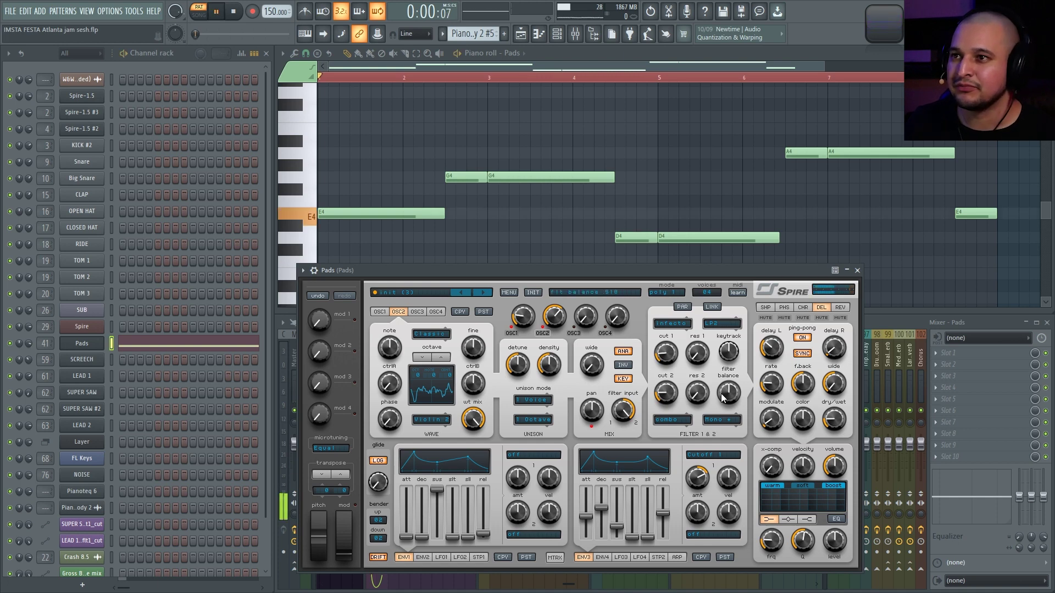
left_click_drag(731, 398, 726, 308)
left_click_drag(723, 408, 728, 436)
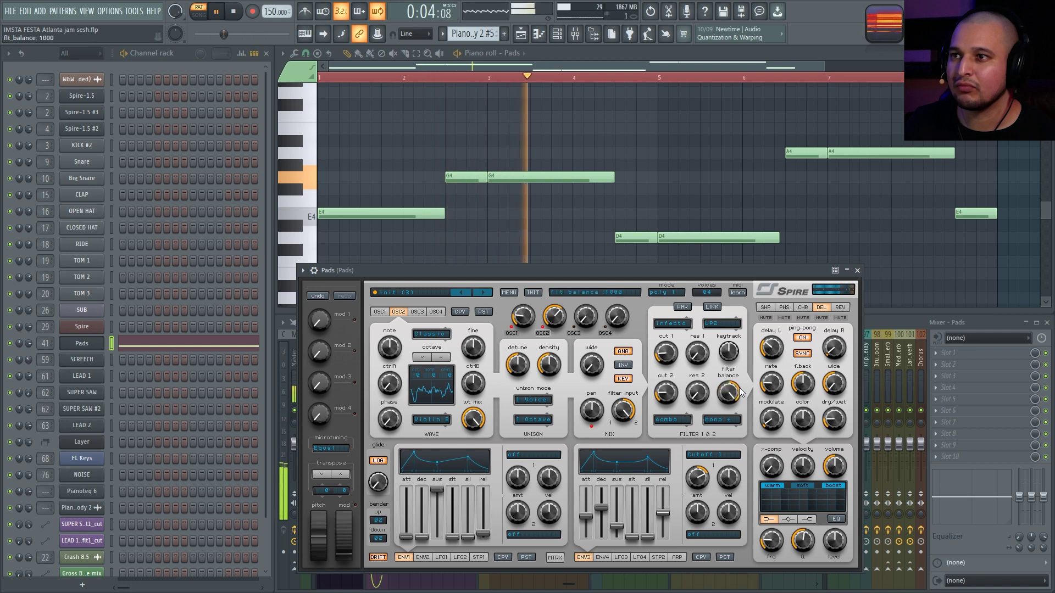
Raise filter 2's resonance and switch its combo mode to a stereo variant while listening to the pad.
left_click_drag(697, 392, 697, 379)
left_click(722, 420)
left_click(730, 459)
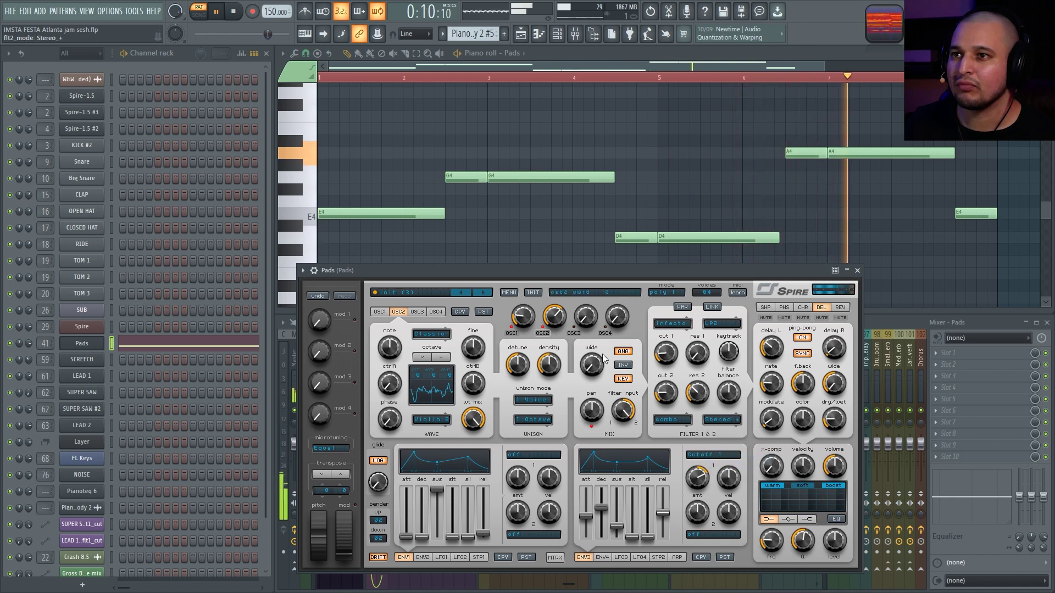
key("space")
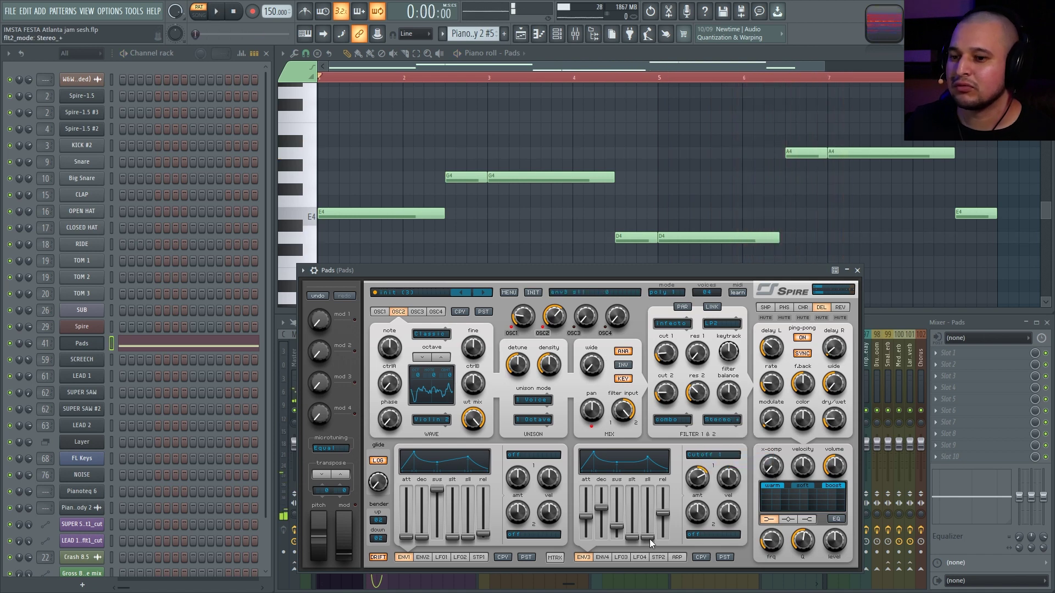
Assign envelope 4's first modulation target to filter Cutoff 2.
left_click(693, 535)
left_click(604, 546)
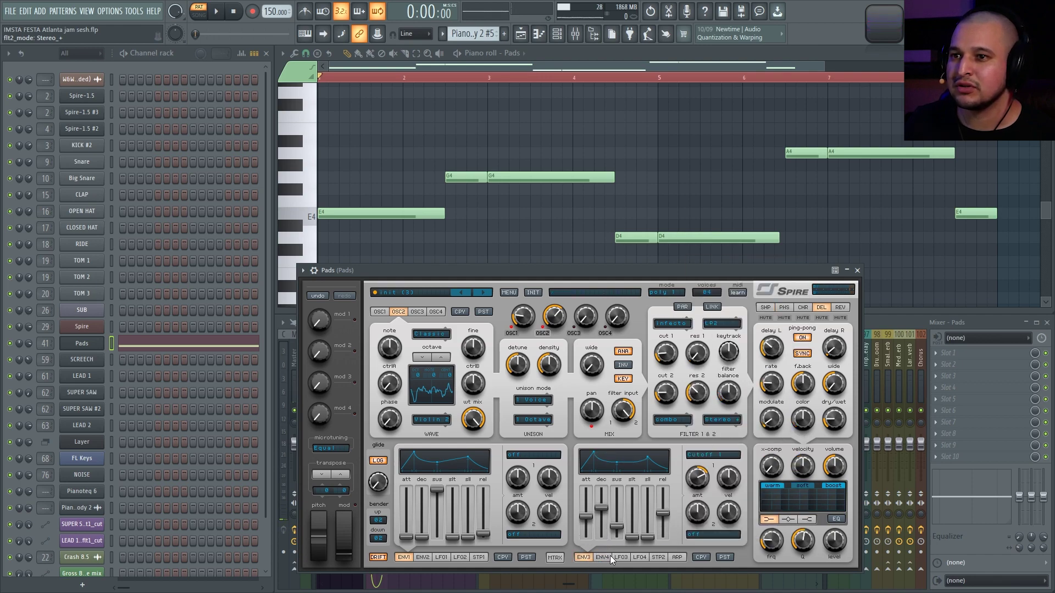
left_click(610, 556)
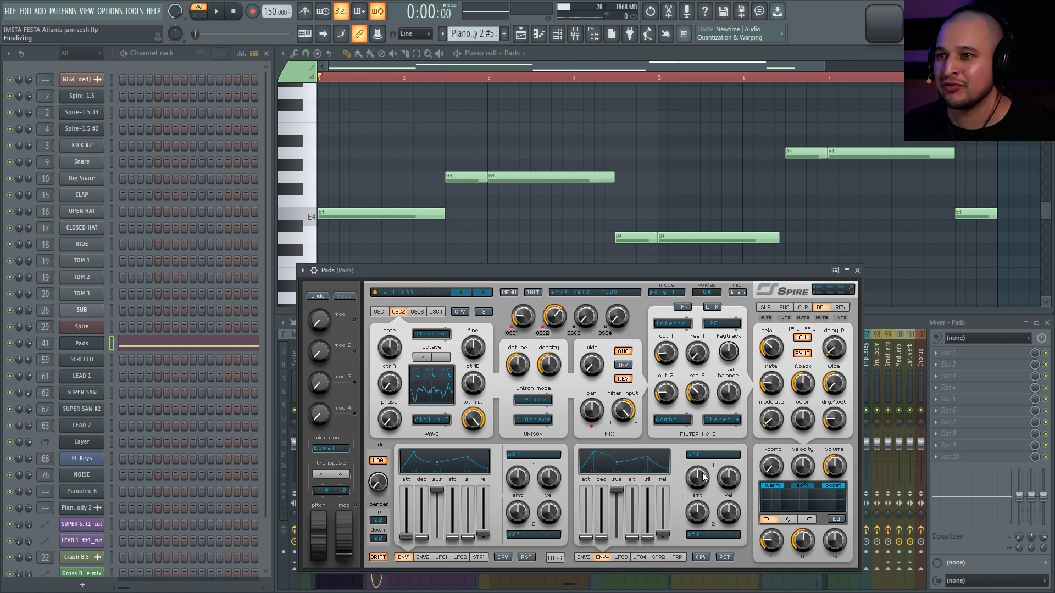
left_click(700, 455)
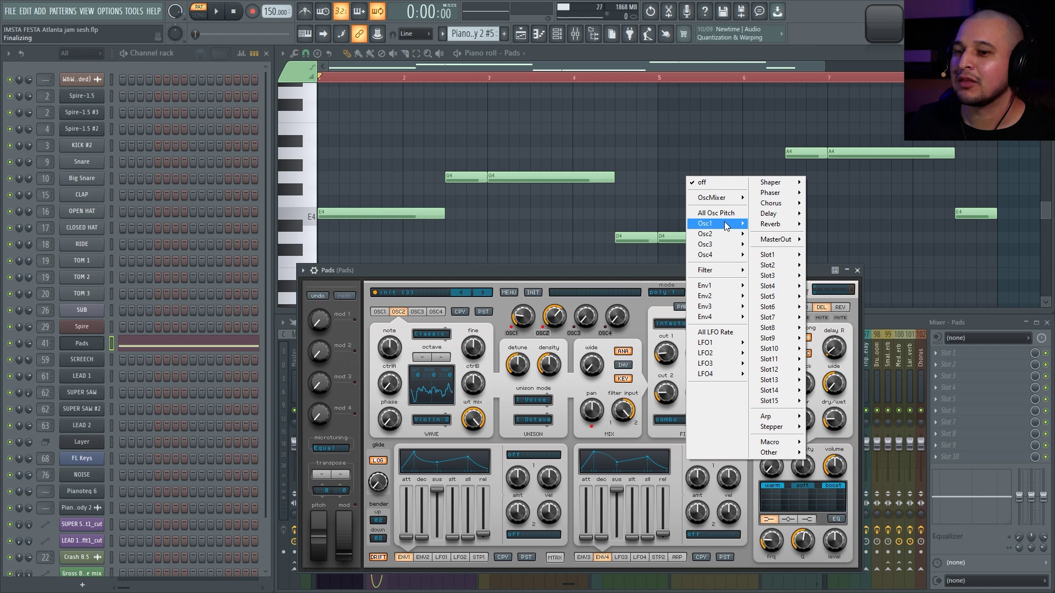
mouse_move(727, 226)
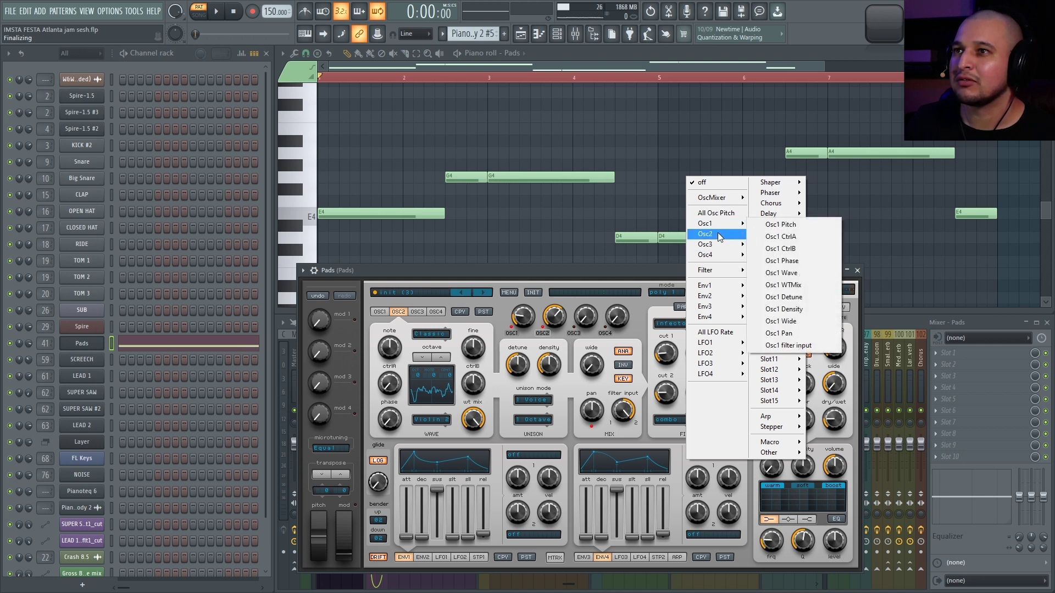
mouse_move(734, 299)
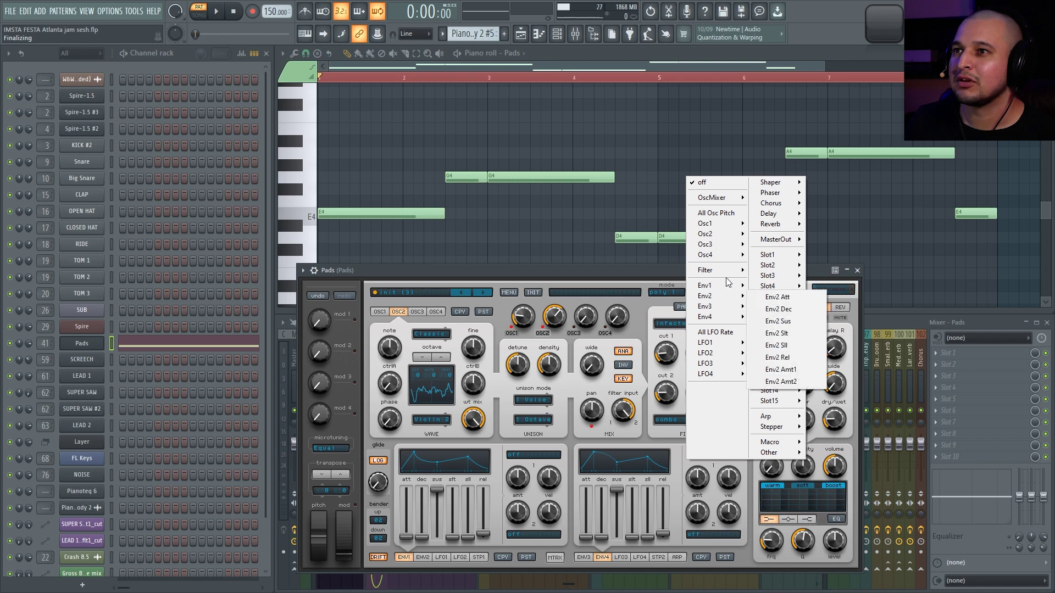
mouse_move(725, 271)
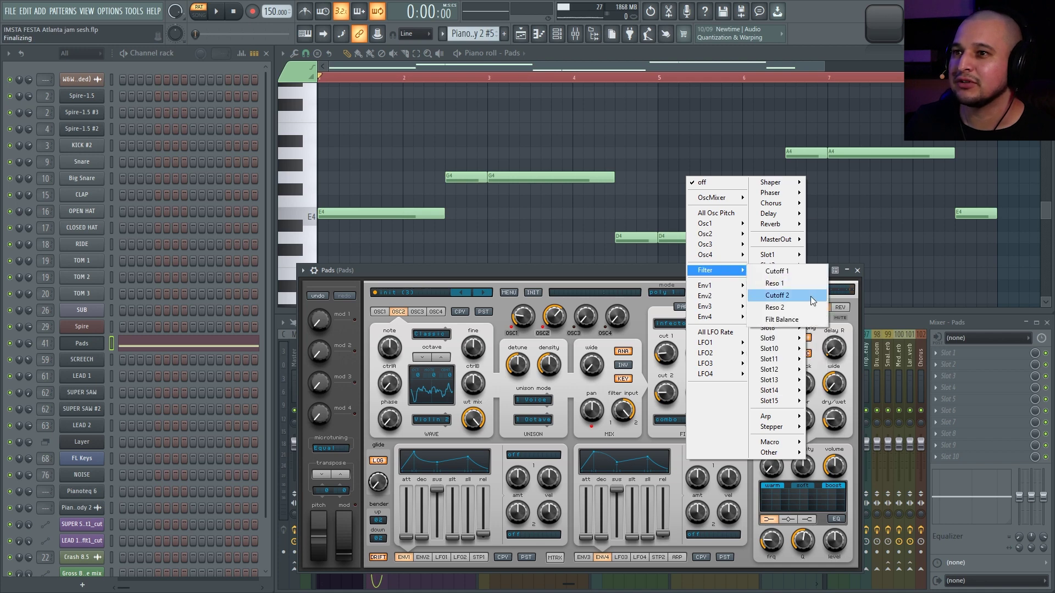
left_click(812, 298)
Shape envelope 4 with decay 241, sustain about 563 and longer attack and release, and set filter 2's cutoff to 265.
key("space")
key("space")
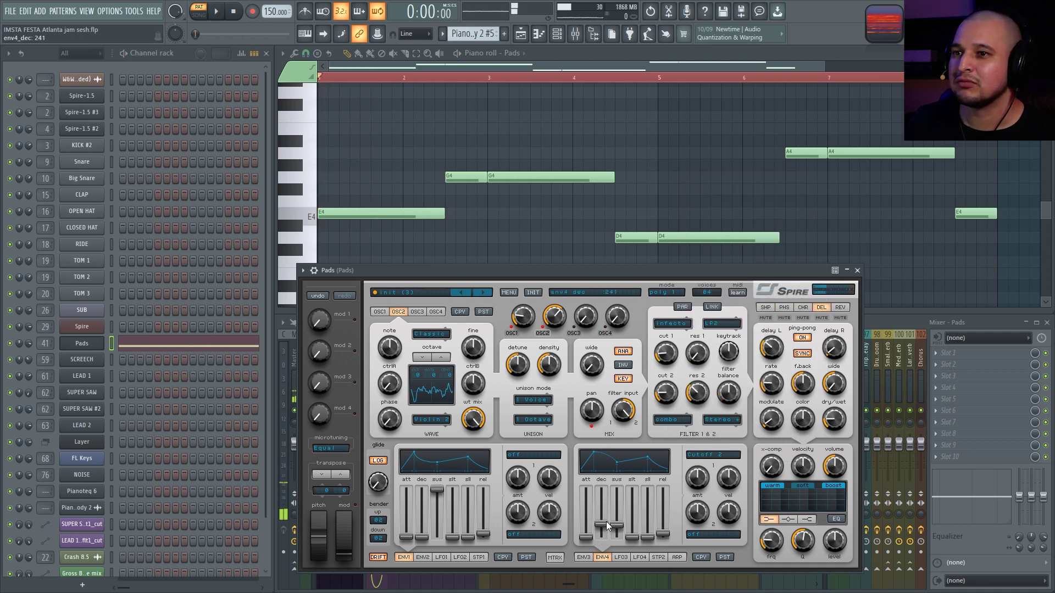
key("space")
left_click_drag(616, 524, 618, 504)
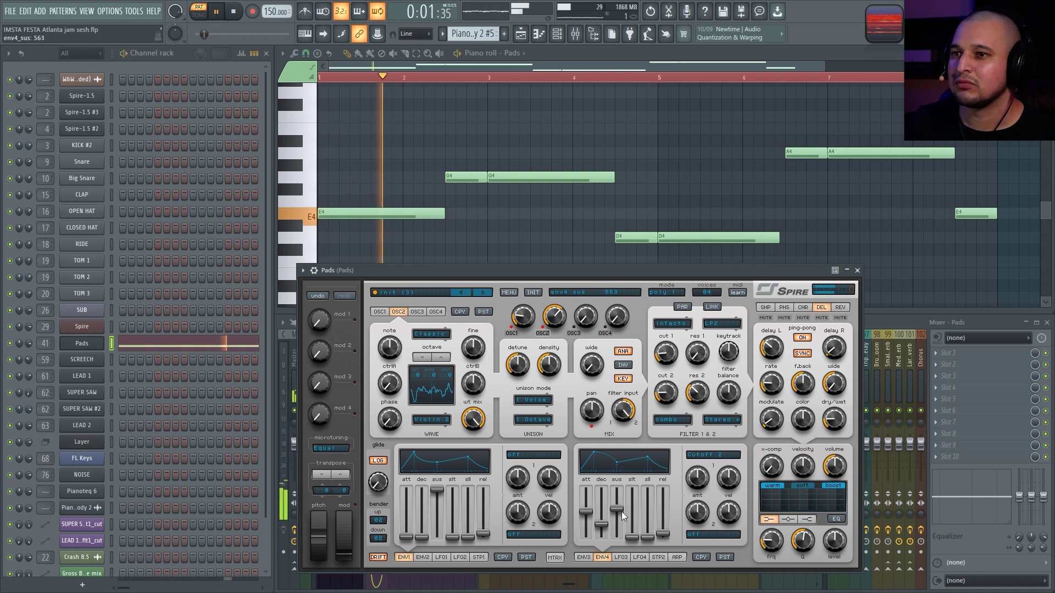
left_click_drag(661, 536, 663, 520)
left_click(668, 392)
left_click_drag(670, 393, 671, 387)
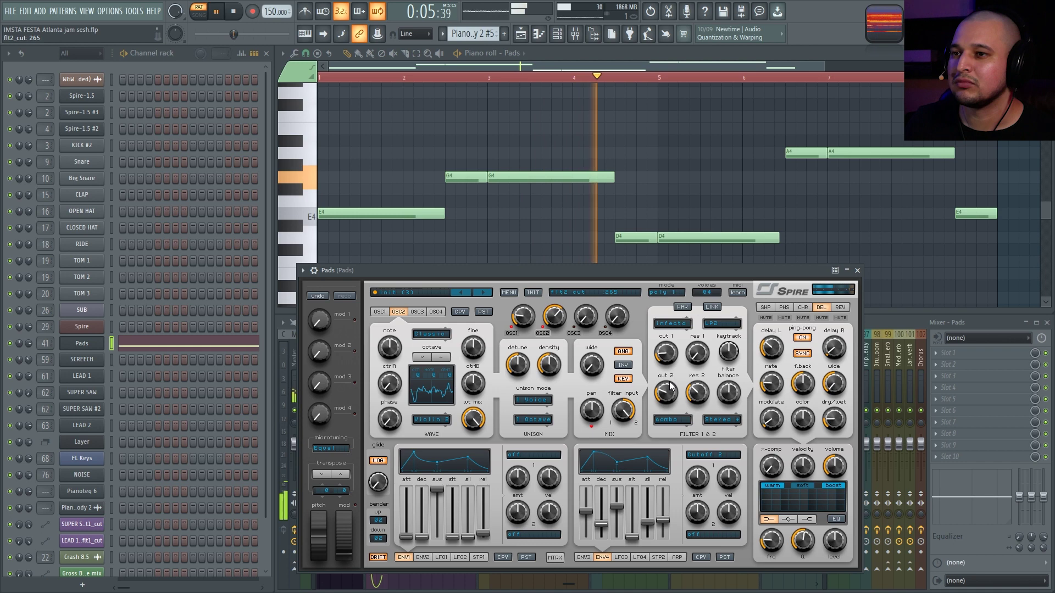
key("space")
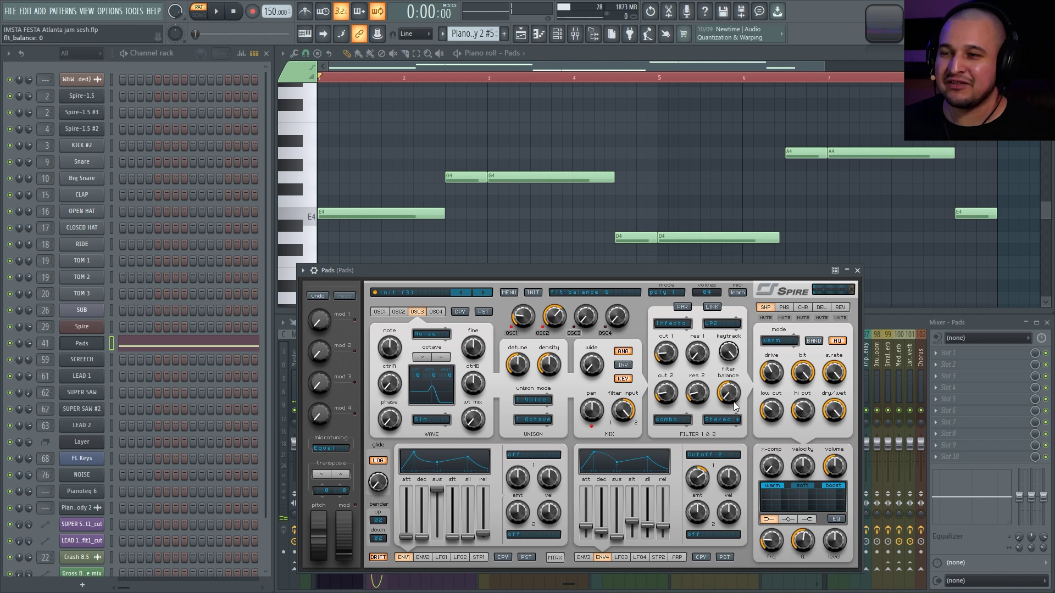
Change filter 2 to the acido type with cutoff at about 565 and resonance at 400 during playback.
left_click(671, 420)
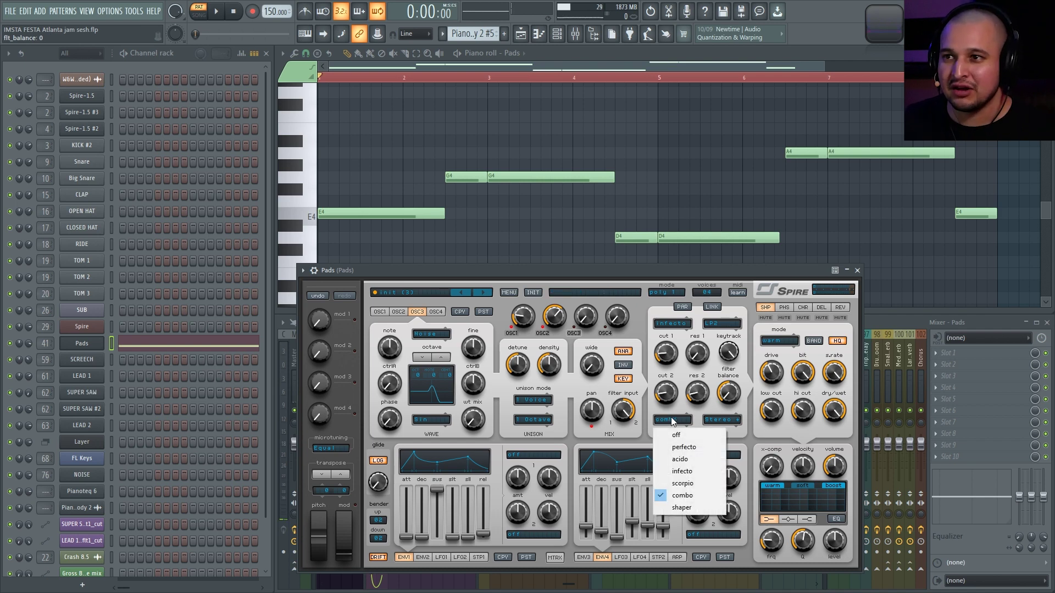
left_click(694, 459)
left_click_drag(667, 401, 665, 361)
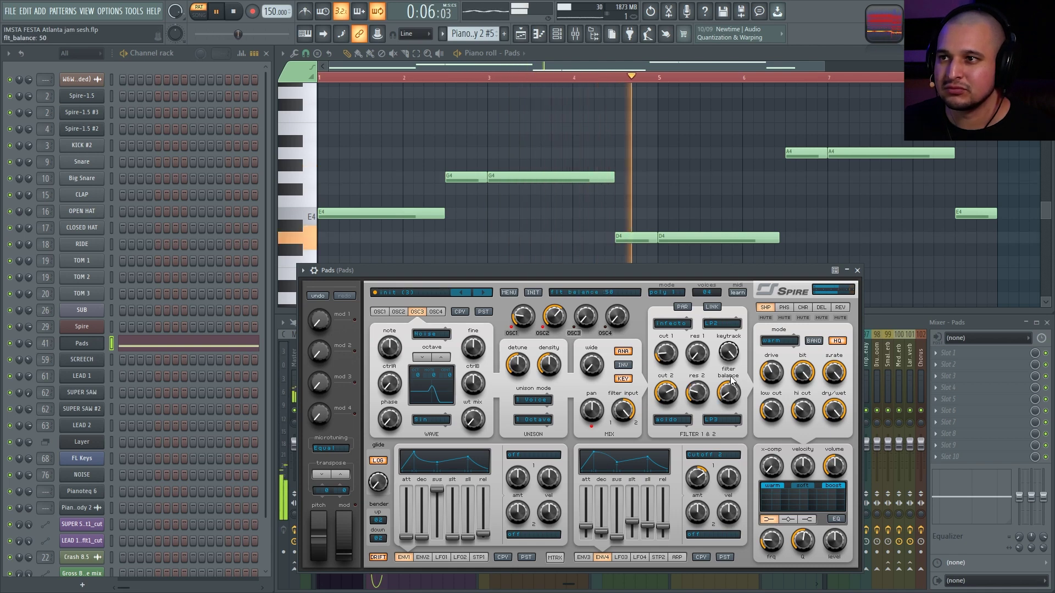
left_click_drag(669, 398, 670, 407)
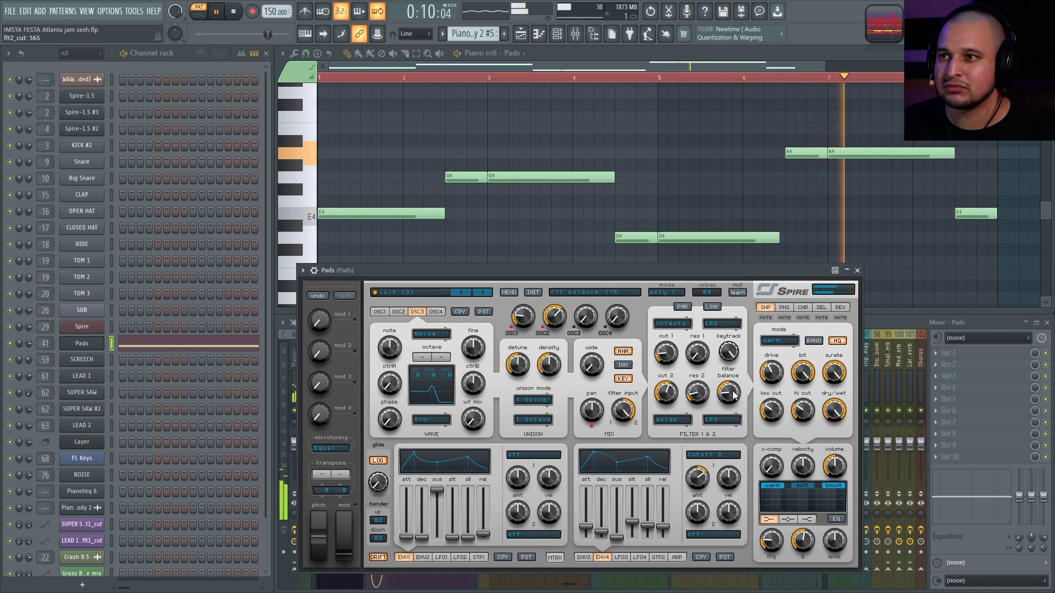
left_click_drag(695, 397, 694, 383)
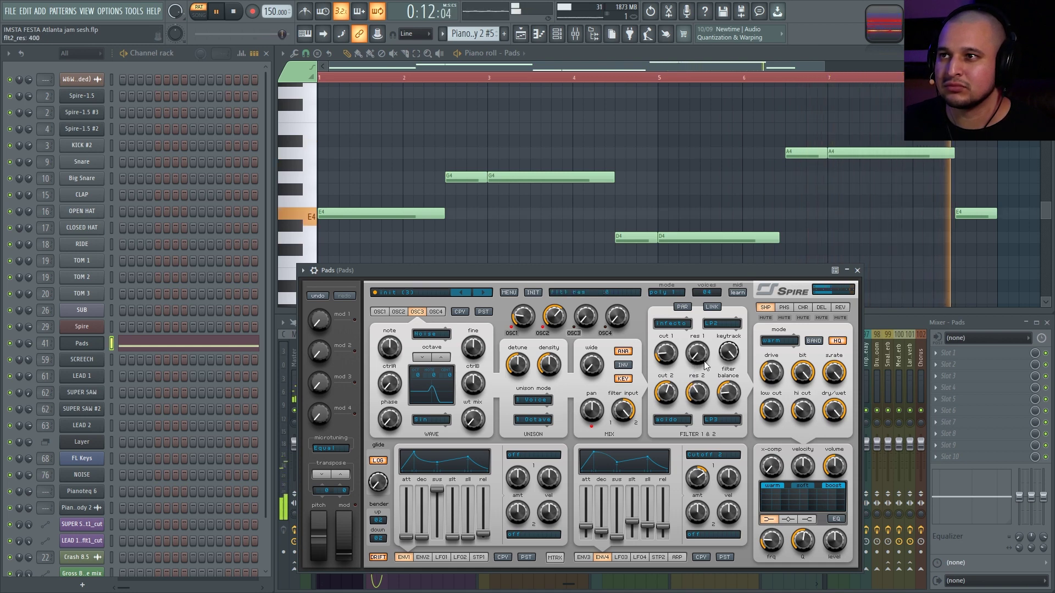
Set the delay effect's wet amount to 450 and display the shaper effect's settings.
left_click(821, 308)
left_click_drag(826, 383, 827, 374)
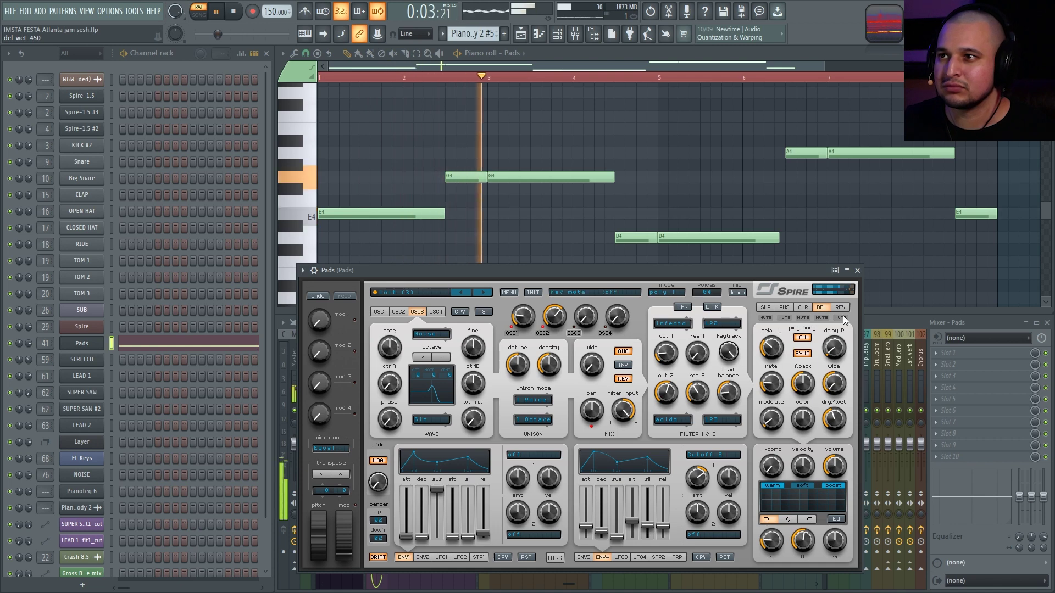
left_click(769, 308)
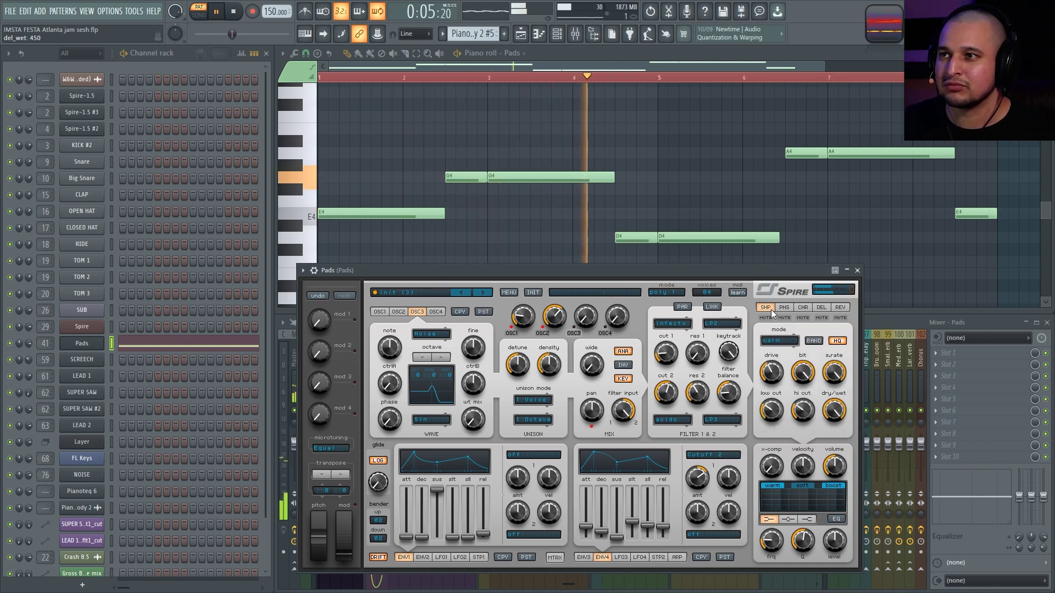
Set envelope 4's attack to 333 and raise its decay while auditioning the pad, leaving the shaper effect's settings displayed.
left_click(784, 307)
key("space")
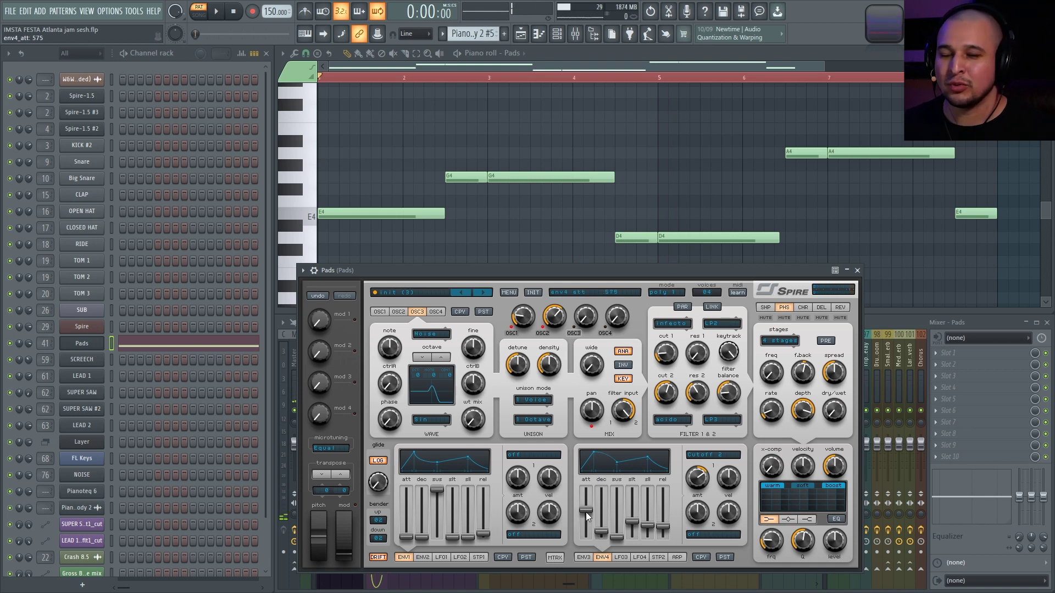
key("space")
mouse_move(601, 531)
left_mouse_down()
mouse_move(602, 515)
mouse_move(586, 524)
left_mouse_up()
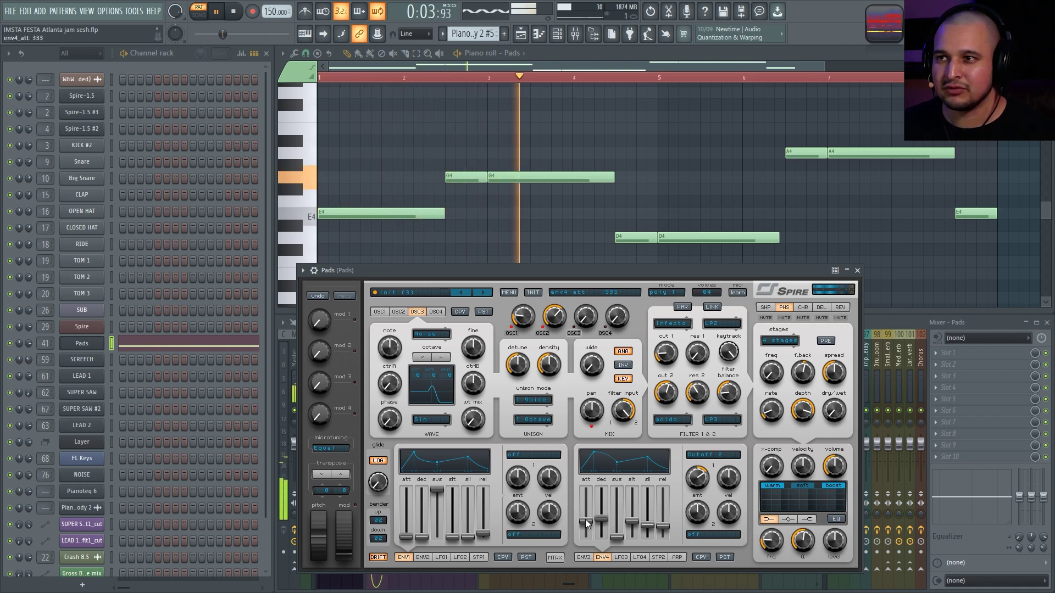
left_click(765, 307)
key("space")
Enable the synth's EQ and boost the high band to a level of 725 with its frequency at 755 during playback.
left_click(837, 519)
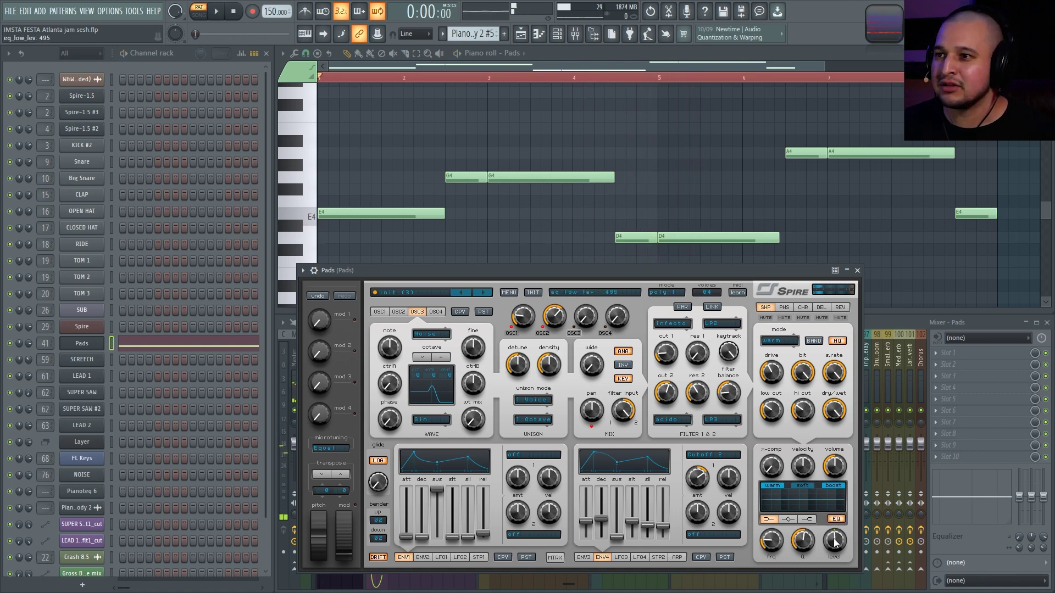
key("space")
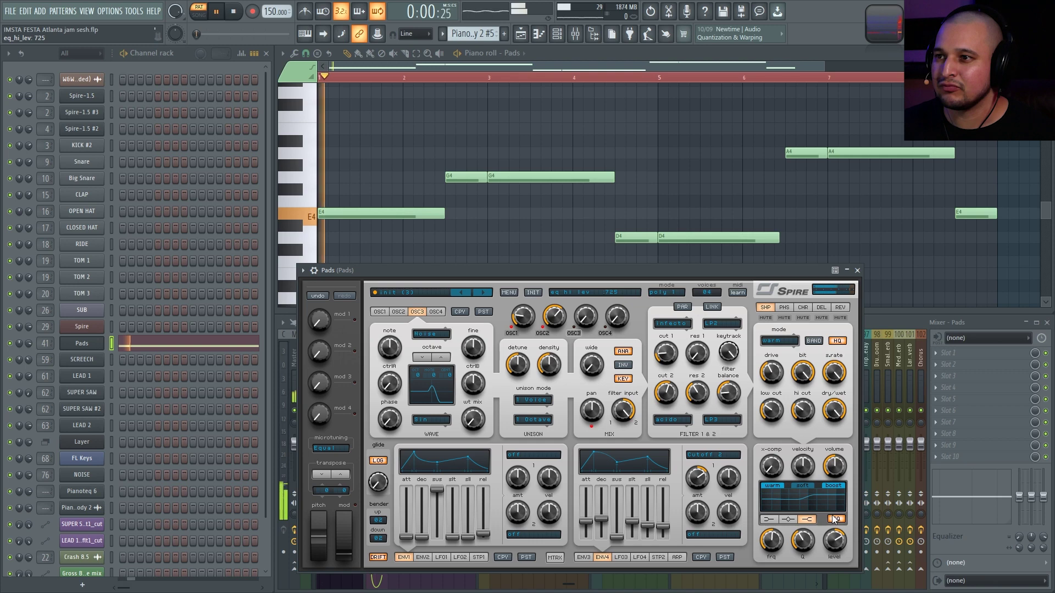
left_click_drag(830, 525, 810, 553)
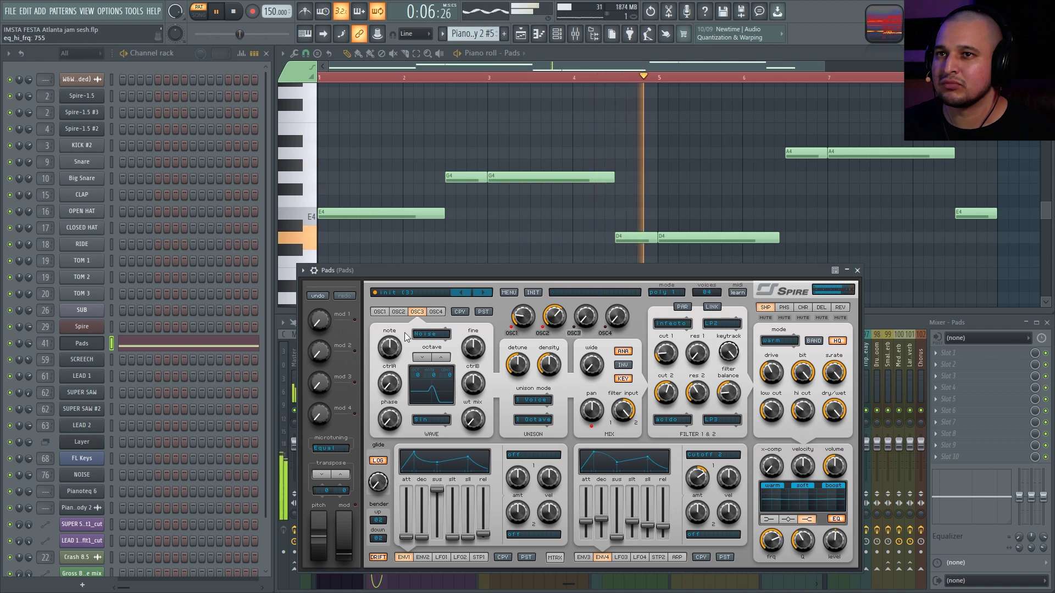
Give oscillator 2 a 3-voice unison with more stereo width, and set its unison detune to 190 while auditioning the pad.
left_click(396, 314)
key("space")
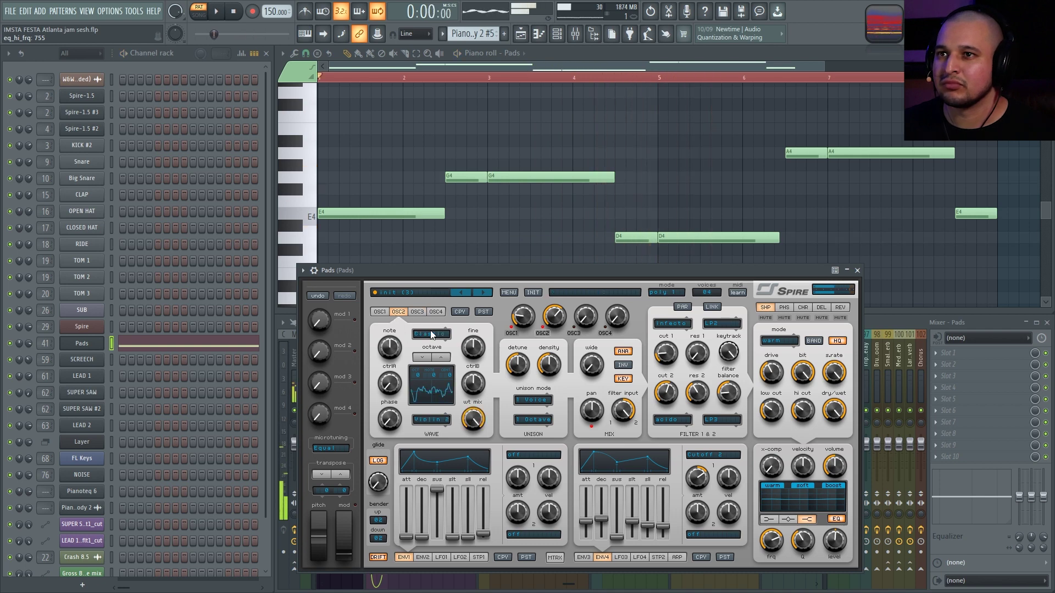
left_click(532, 399)
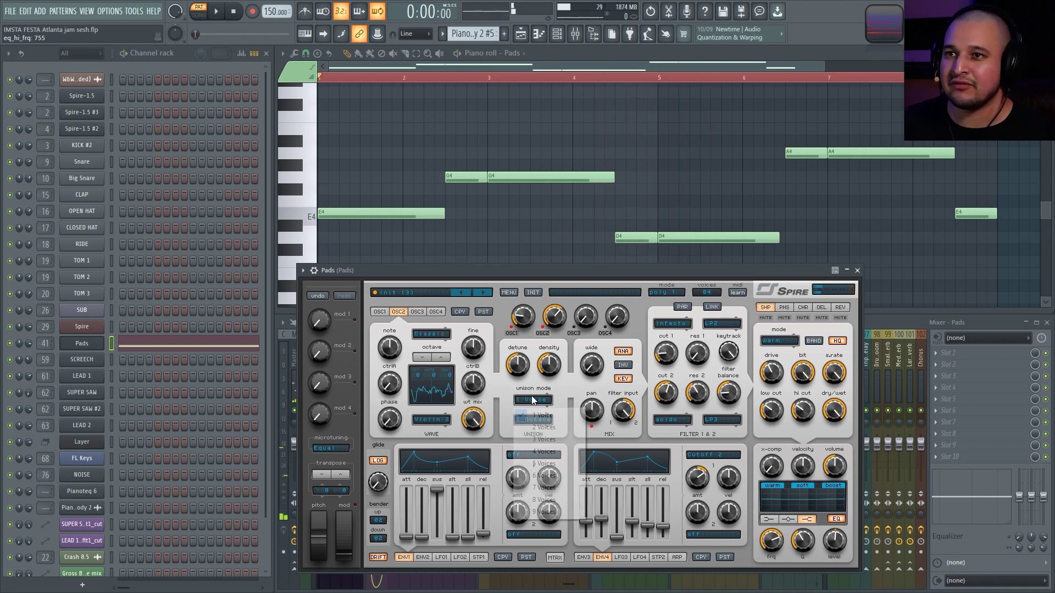
left_click(552, 441)
key("space")
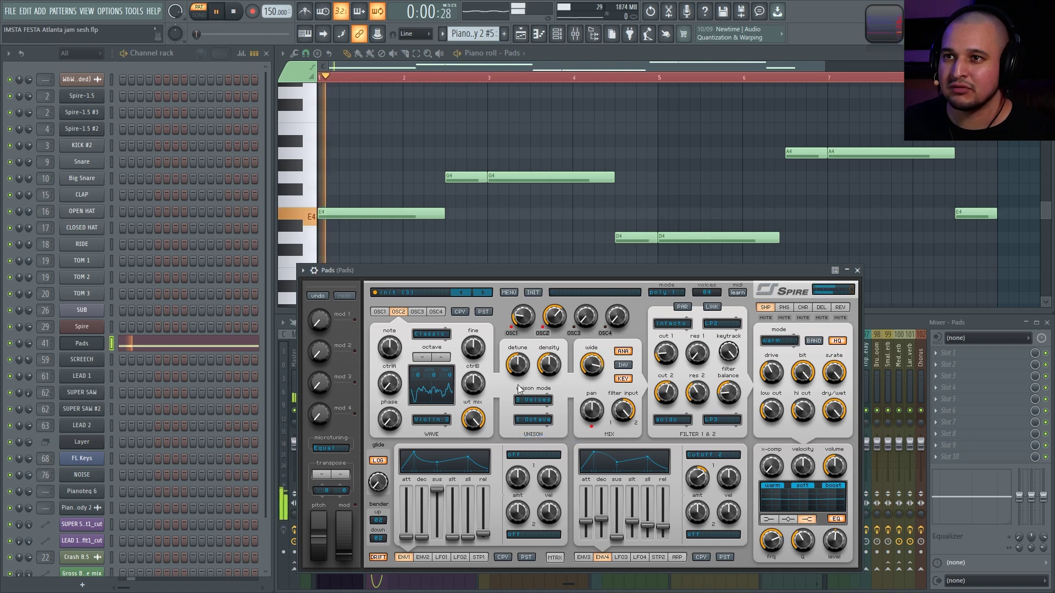
left_click_drag(517, 364, 519, 421)
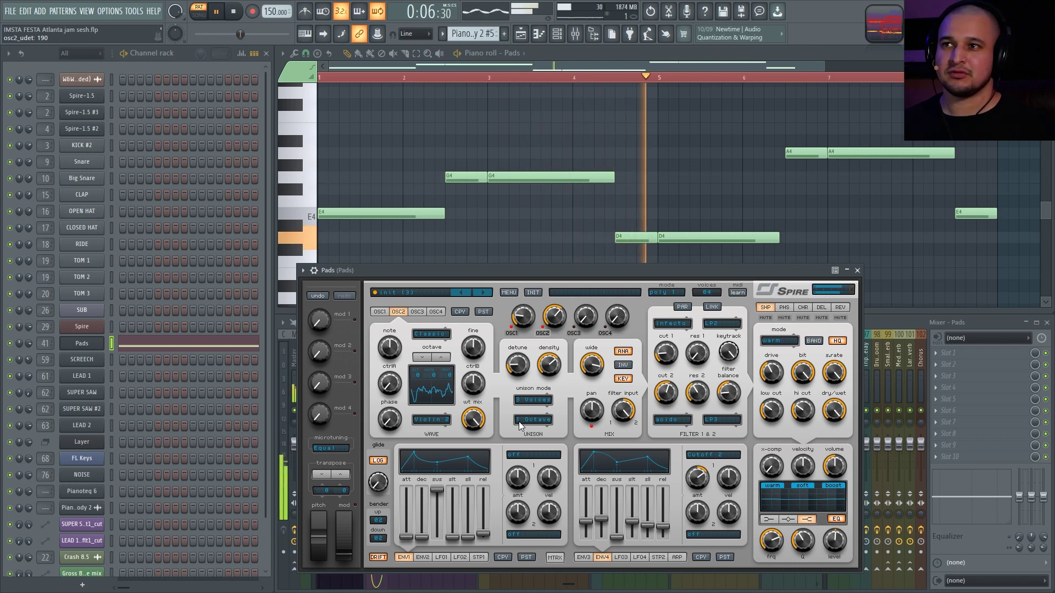
key("space")
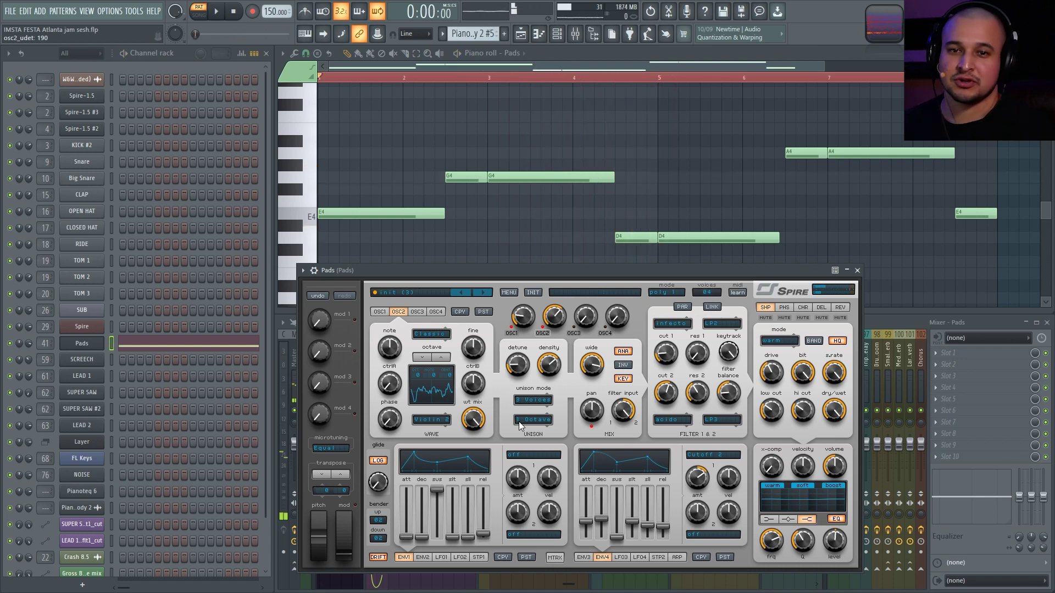